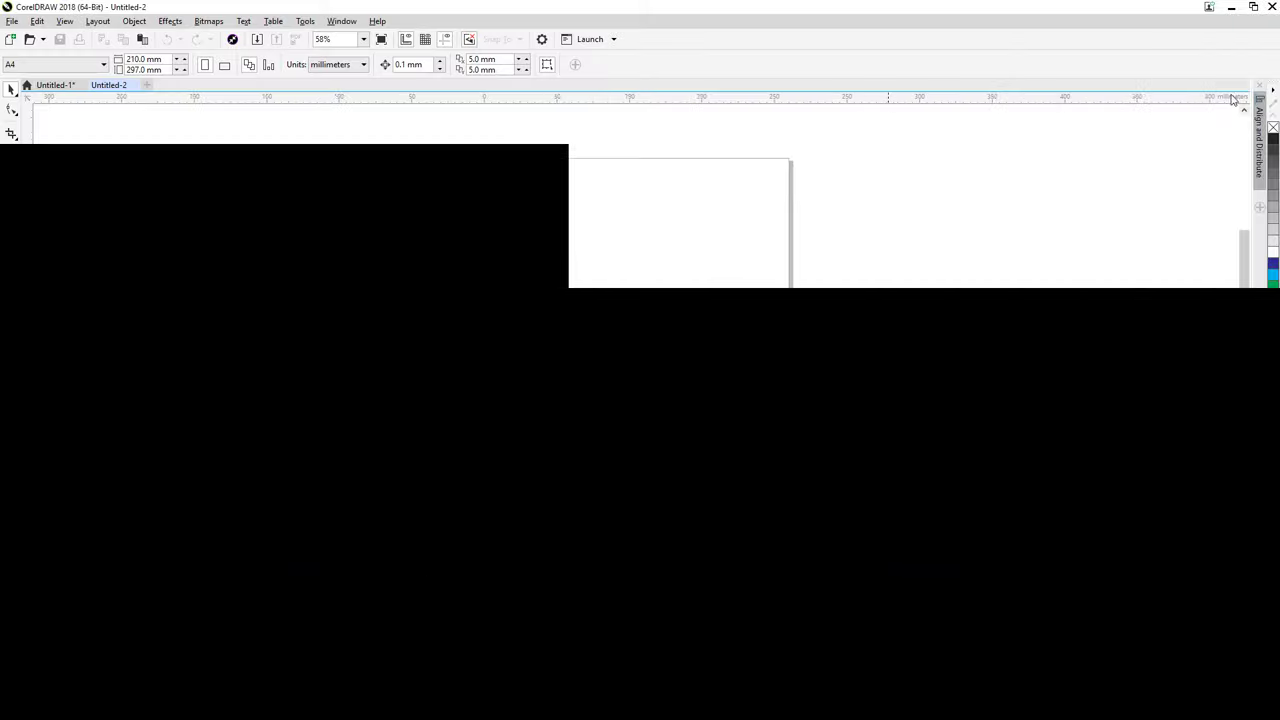
Create a rectangle matching the A4 page size.
left_click(104, 64)
left_click(63, 80)
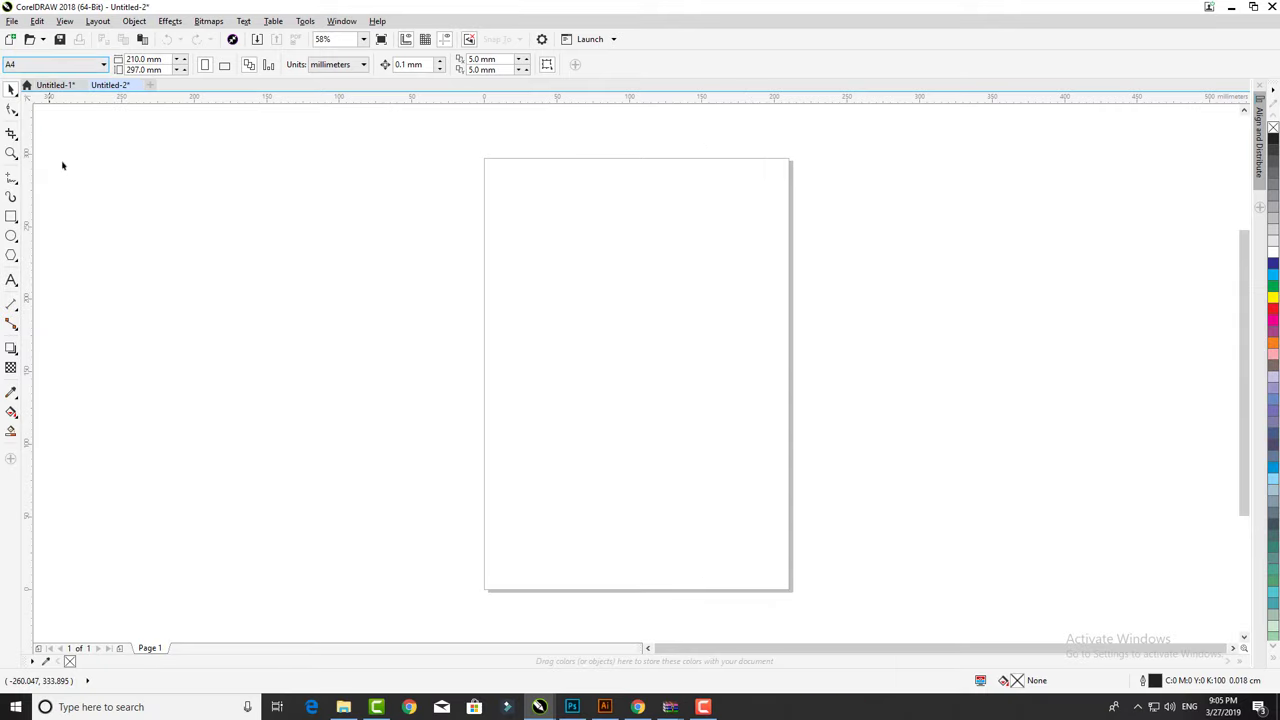
double_click(11, 216)
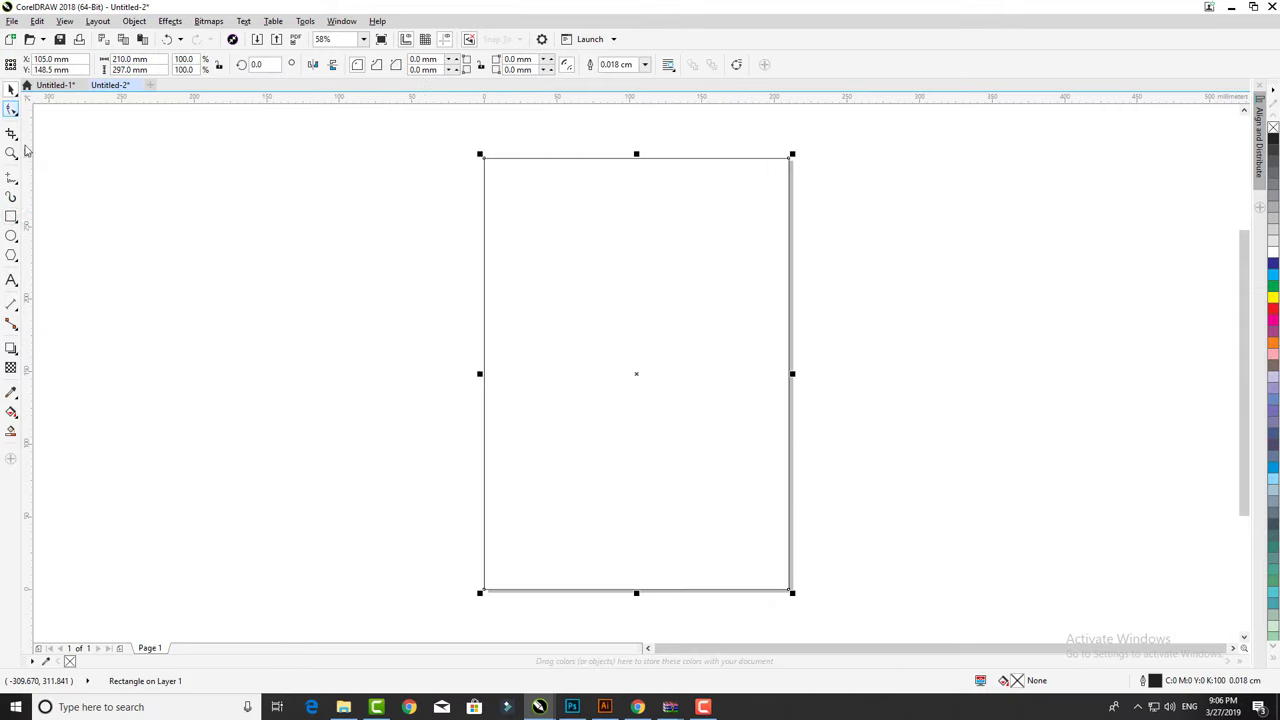
Draw a 167 mm circle overlapping the page's upper-left corner.
left_click(11, 236)
left_click_drag(431, 156, 609, 402)
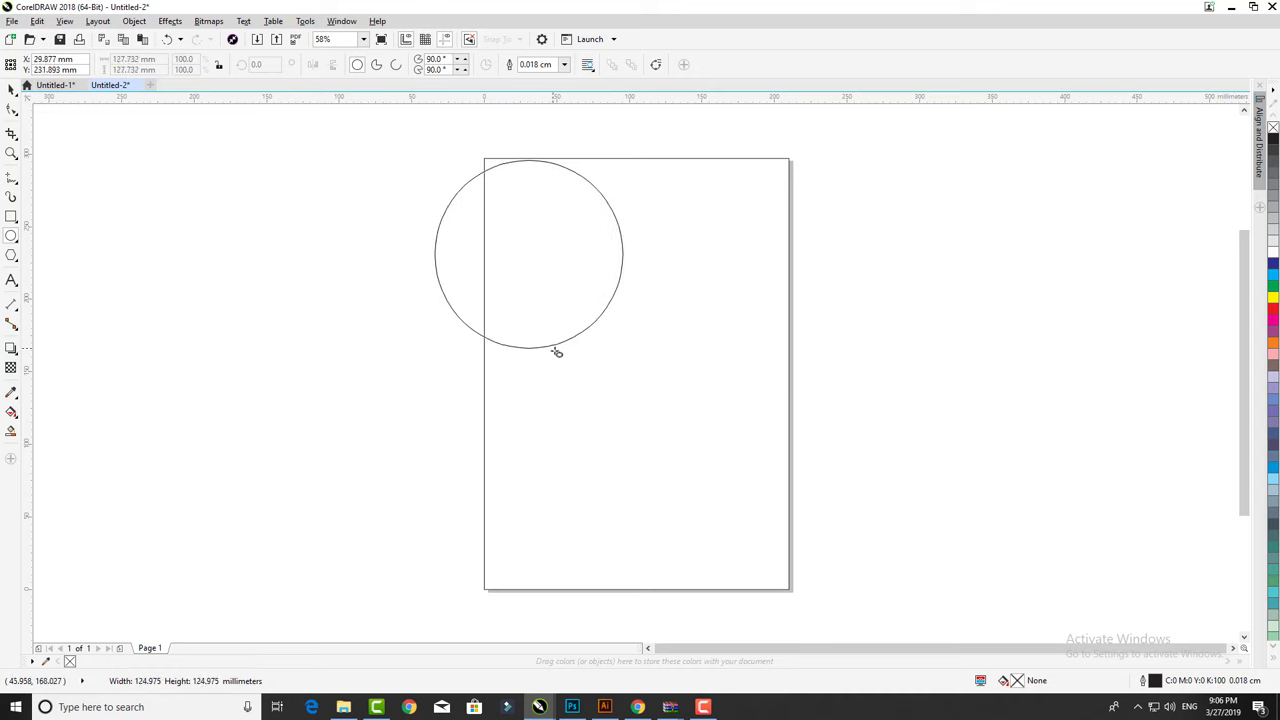
left_click(12, 88)
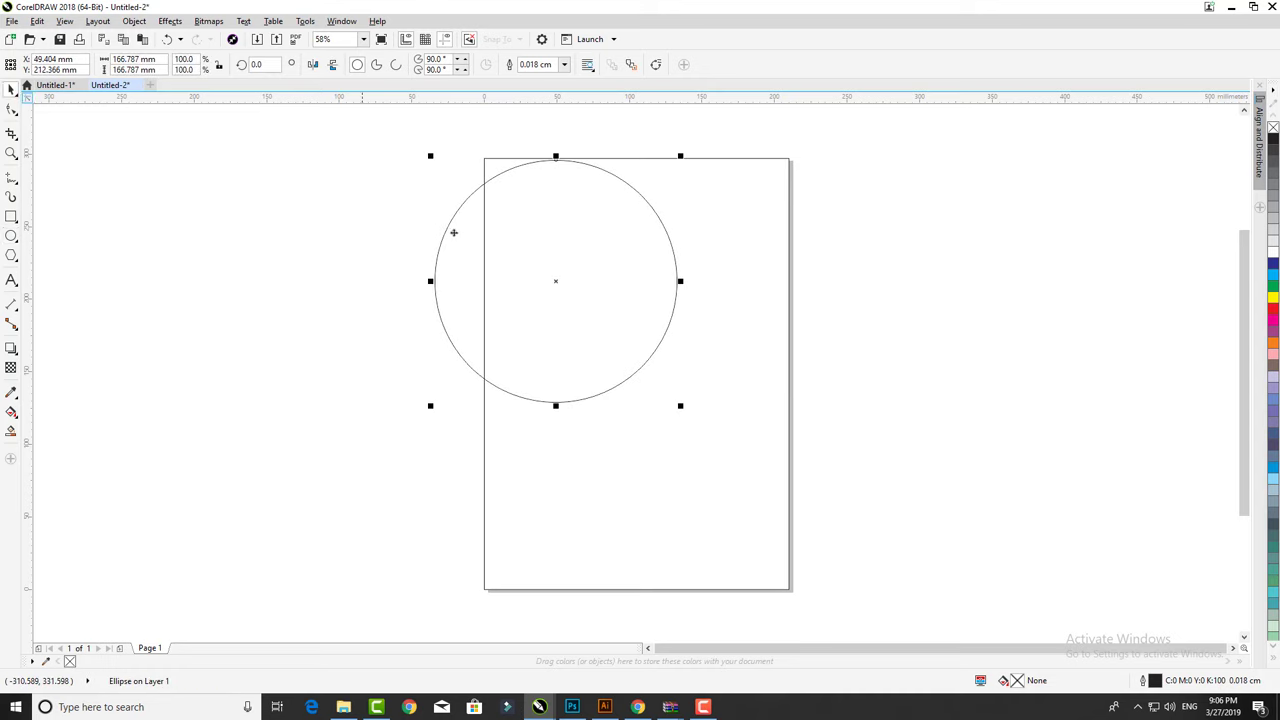
left_click_drag(524, 267, 518, 226)
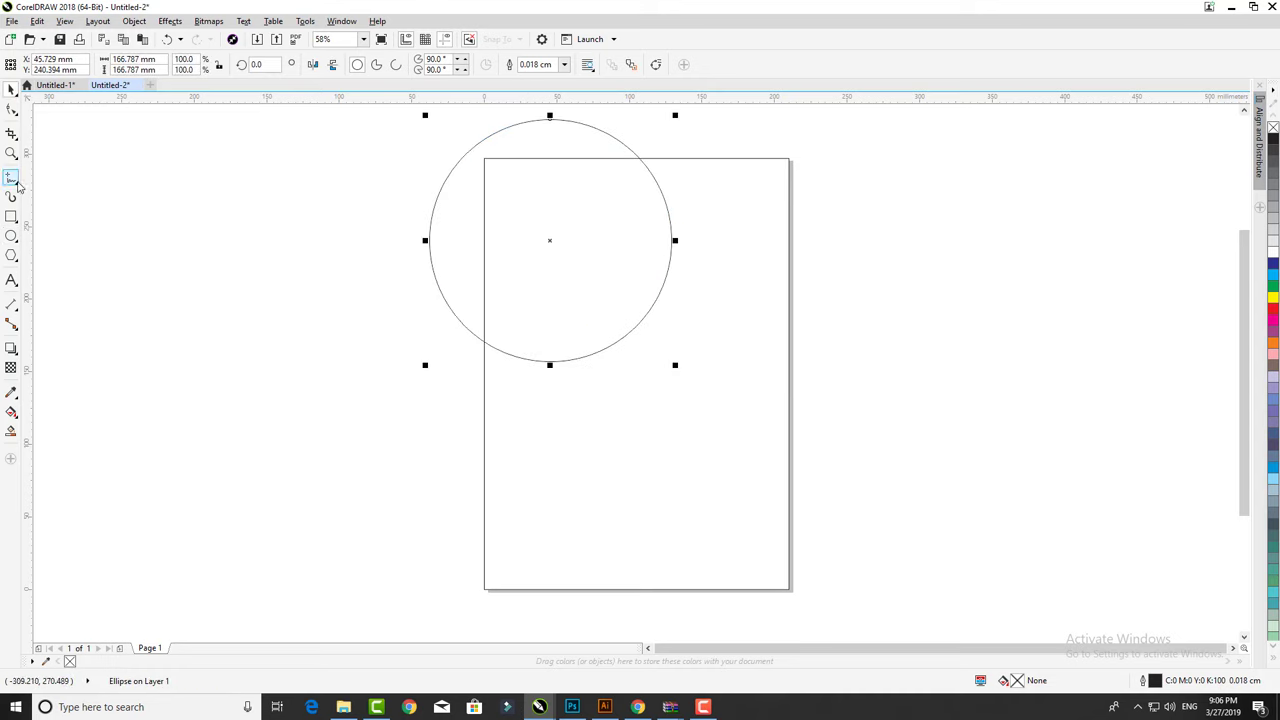
Draw a three-point Bézier S-curve from the lower left, under the circle, past the top right.
left_click(17, 186)
left_click(45, 206)
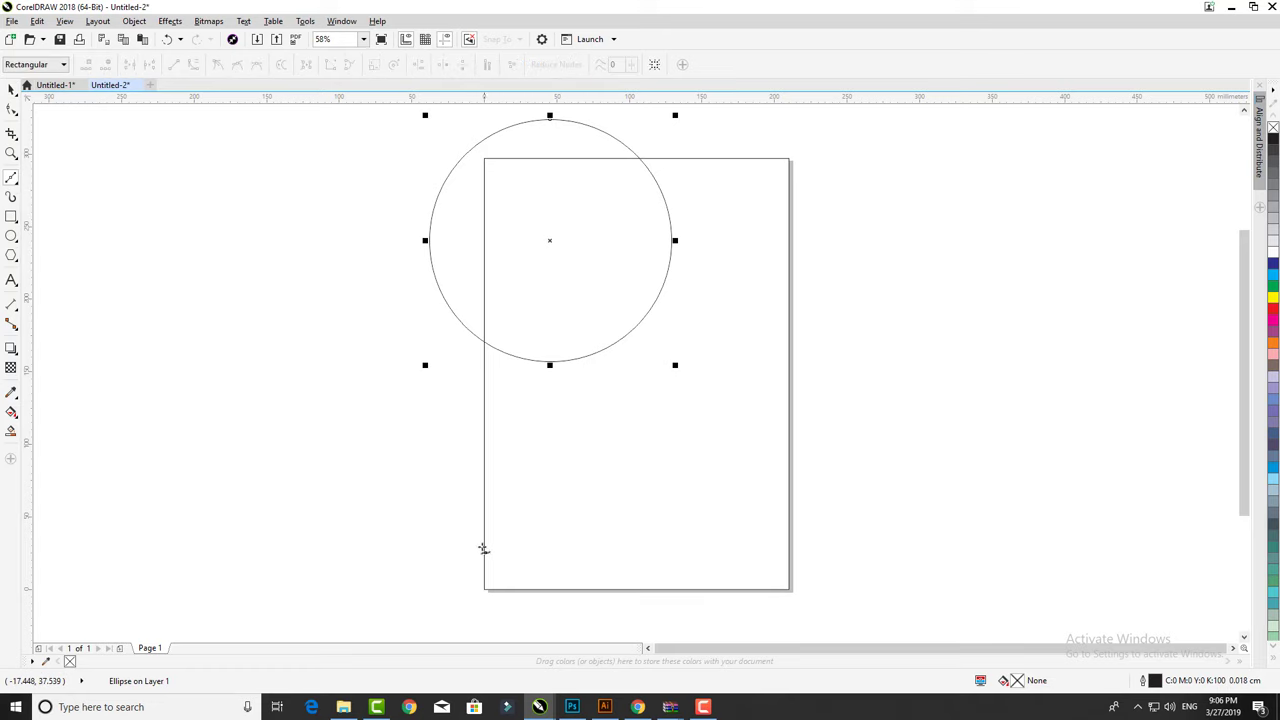
left_click(469, 540)
left_click_drag(623, 373, 801, 344)
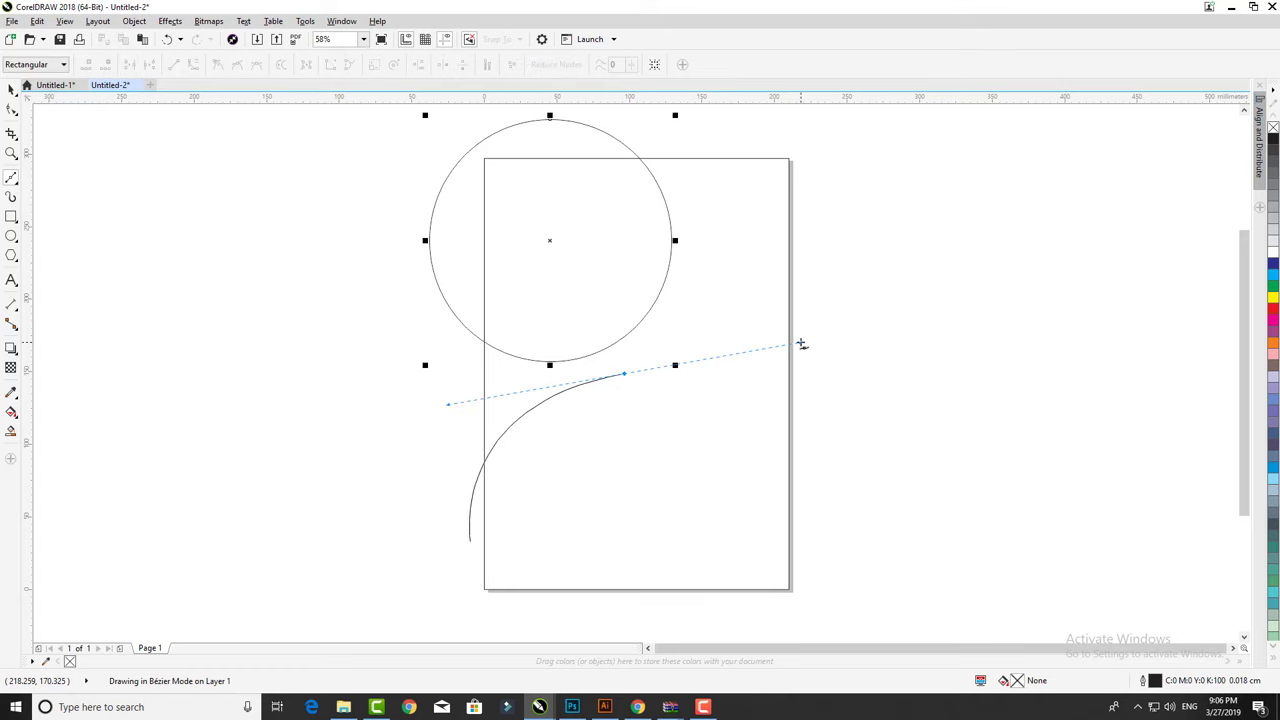
left_click_drag(716, 132, 714, 113)
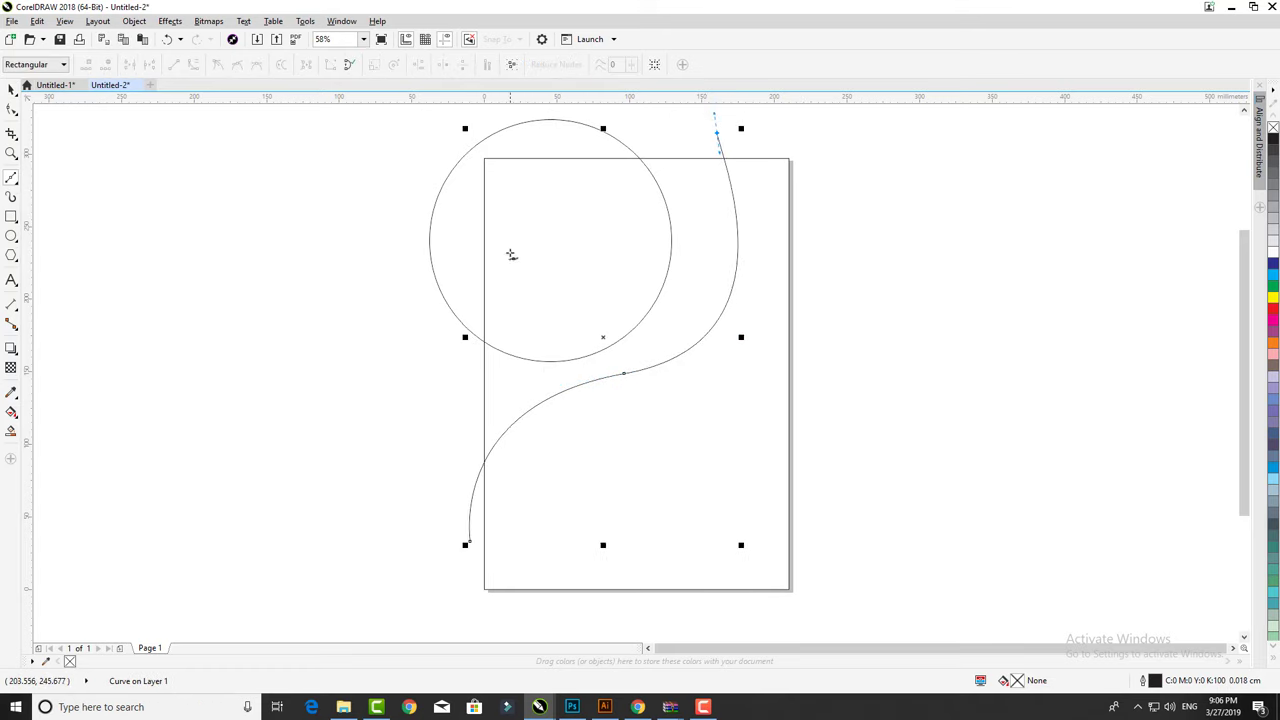
Refine the S-curve's top end and middle node handles so it sweeps smoothly.
left_click(13, 108)
left_click(716, 132)
key("Delete")
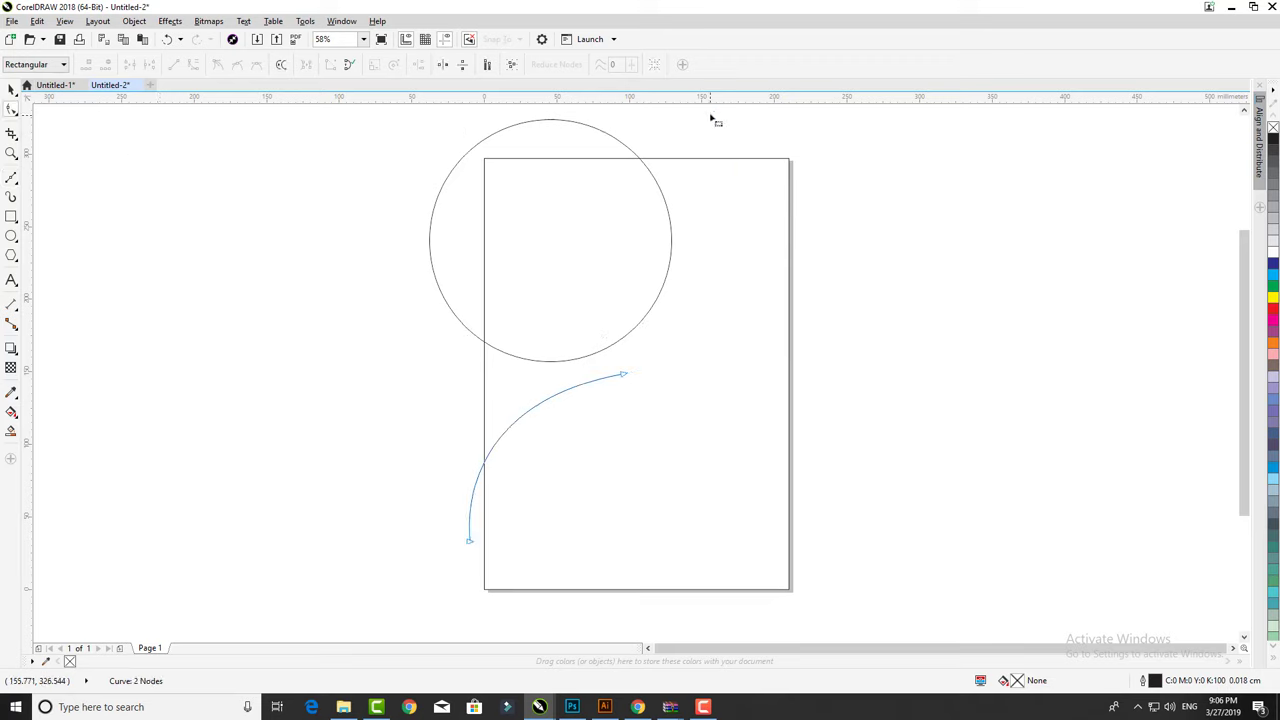
key("ctrl+z")
scroll(828, 274, "up", 1)
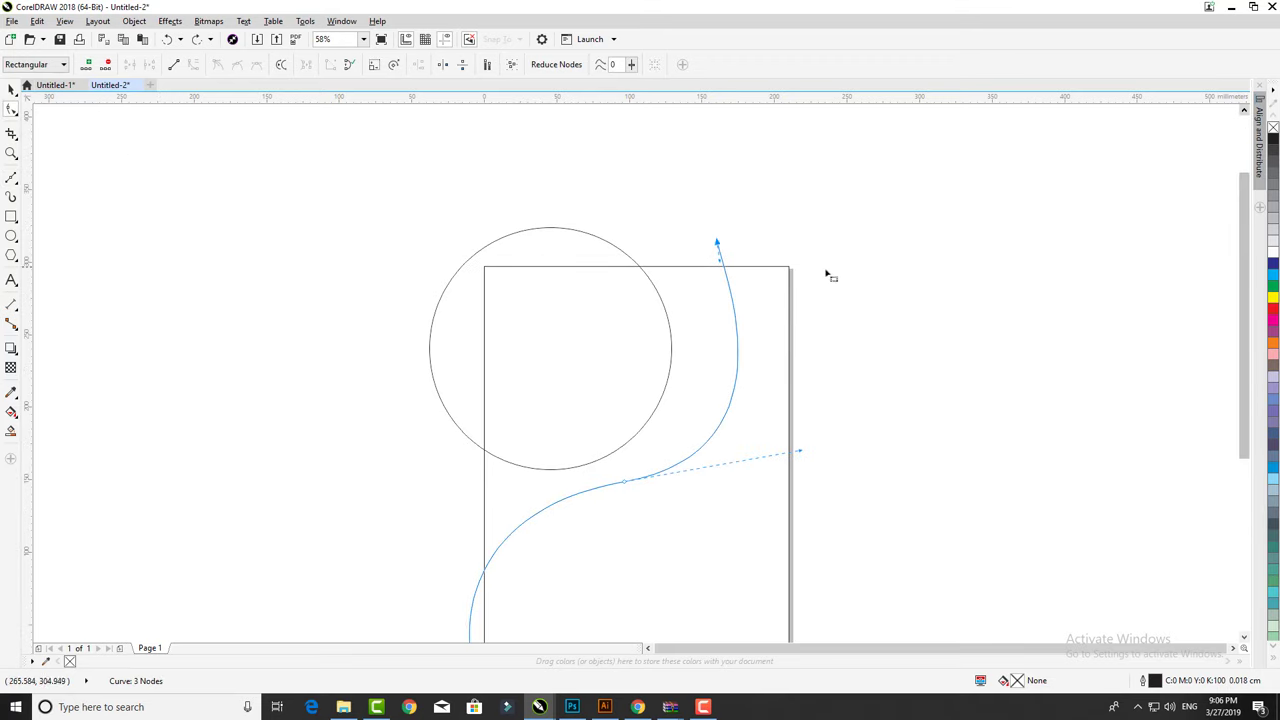
mouse_move(716, 243)
left_mouse_down()
mouse_move(696, 192)
mouse_move(752, 305)
left_mouse_up()
left_click_drag(803, 456, 805, 441)
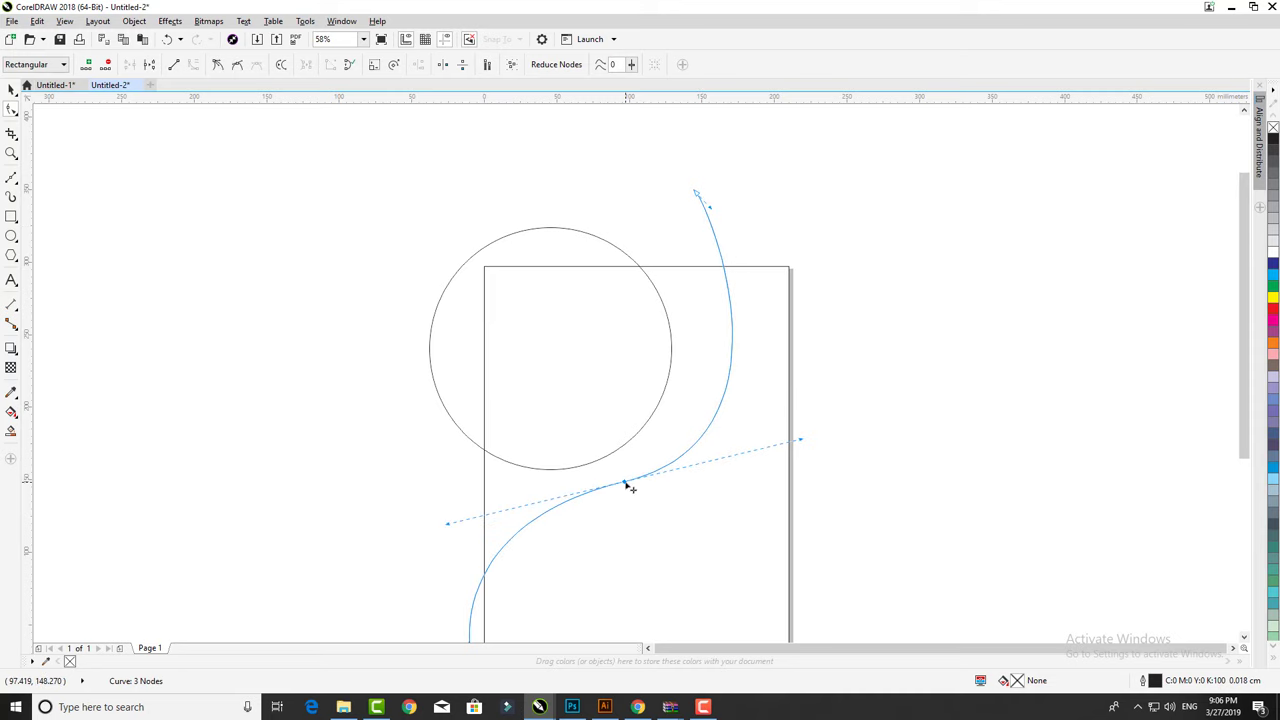
left_click_drag(629, 486, 612, 485)
left_click(699, 196)
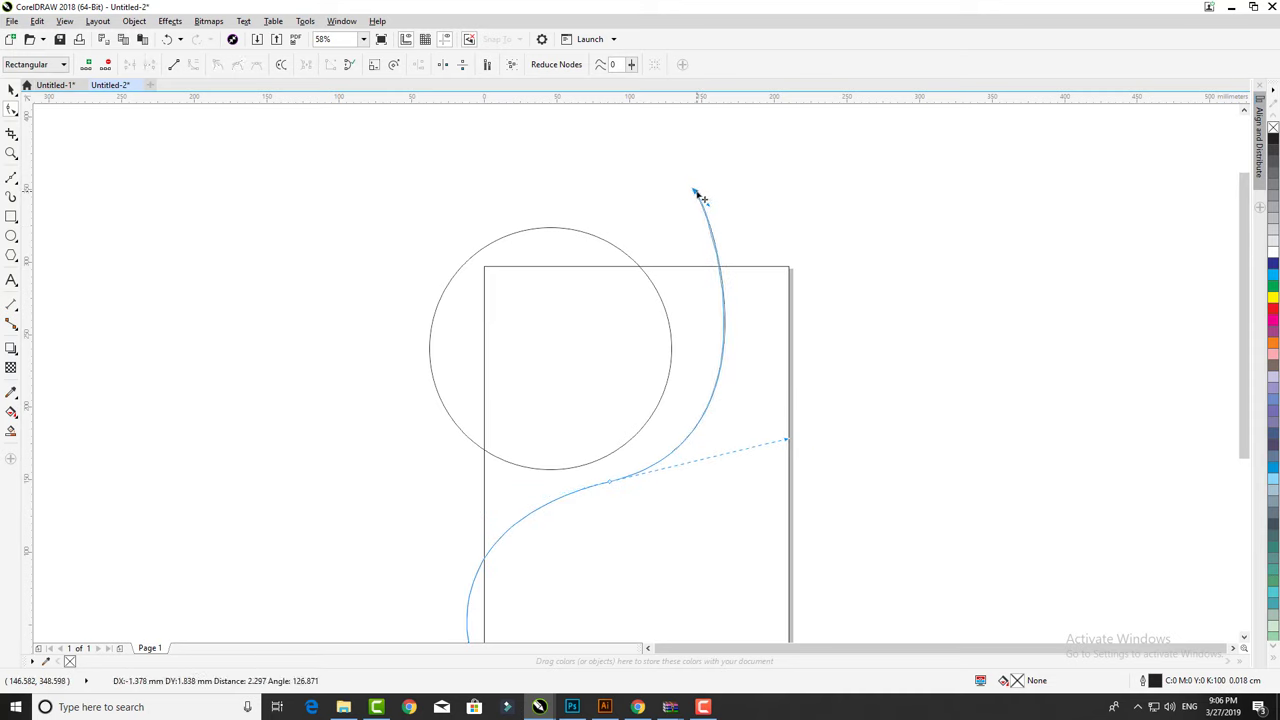
left_click_drag(788, 443, 794, 430)
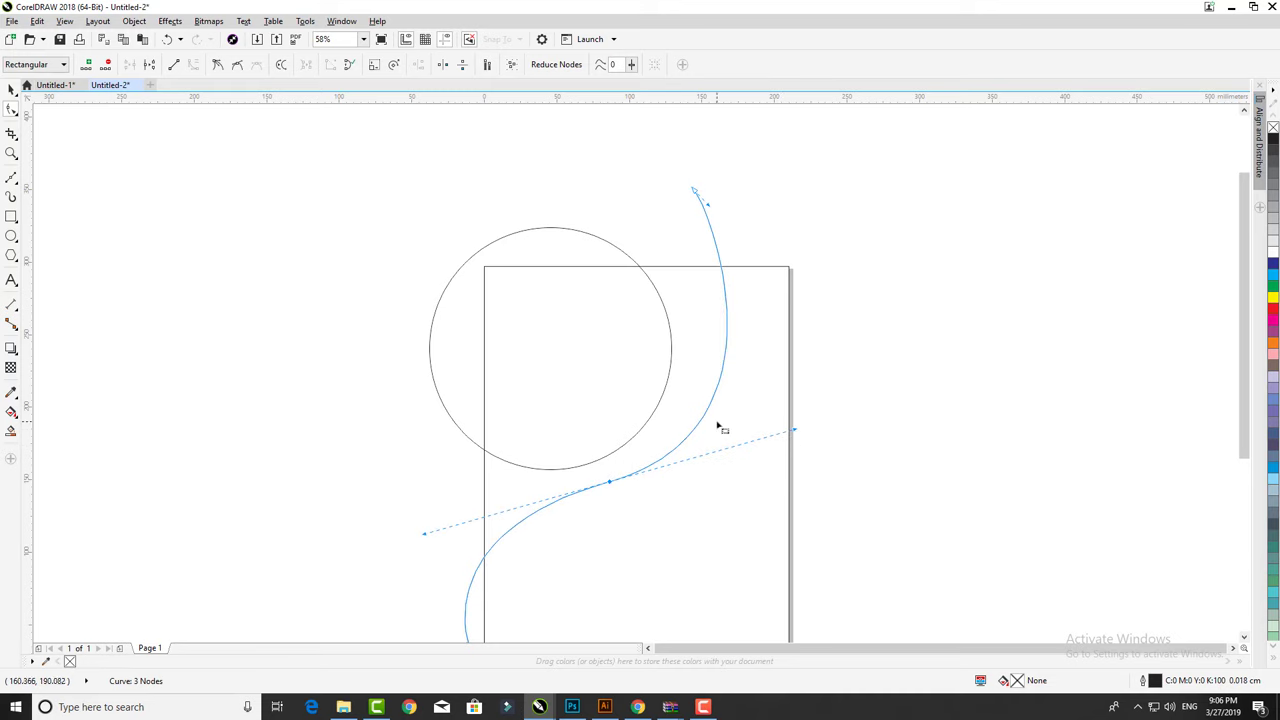
scroll(720, 429, "down", 2)
scroll(651, 518, "up", 2)
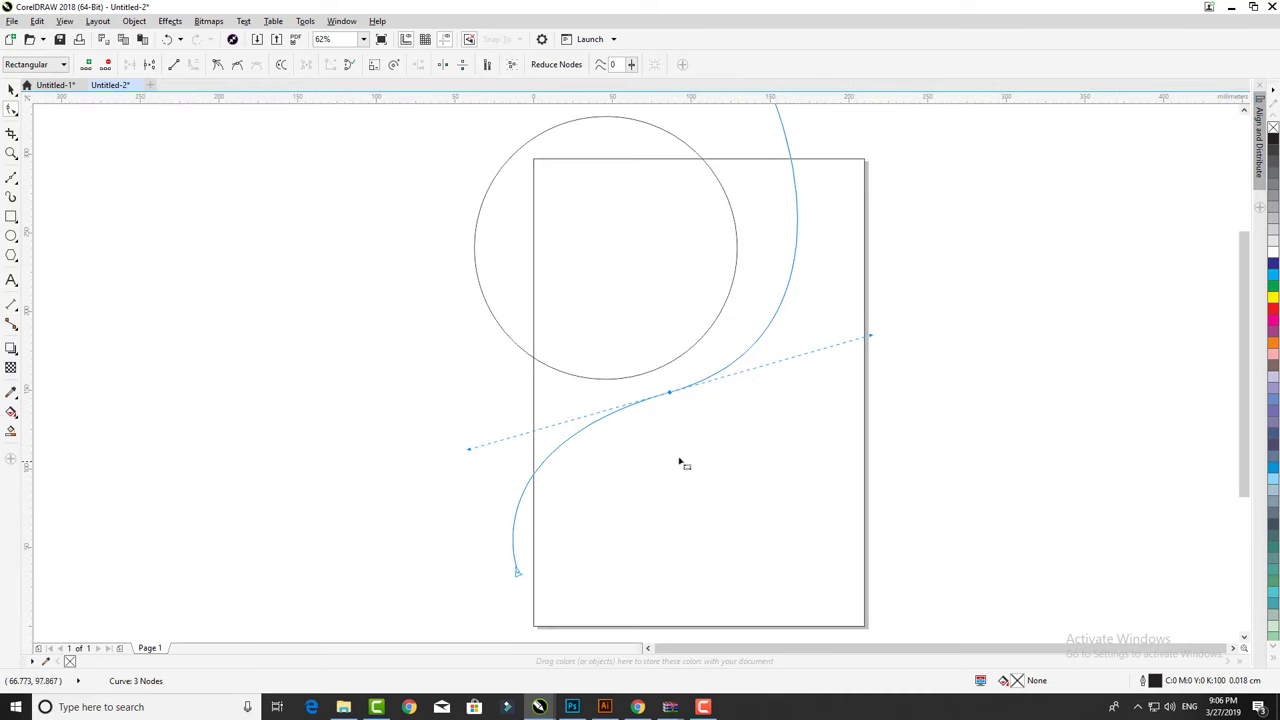
Nudge the circle and scale a larger copy, about 186 mm, around it.
left_click(11, 88)
left_click_drag(651, 260, 643, 250)
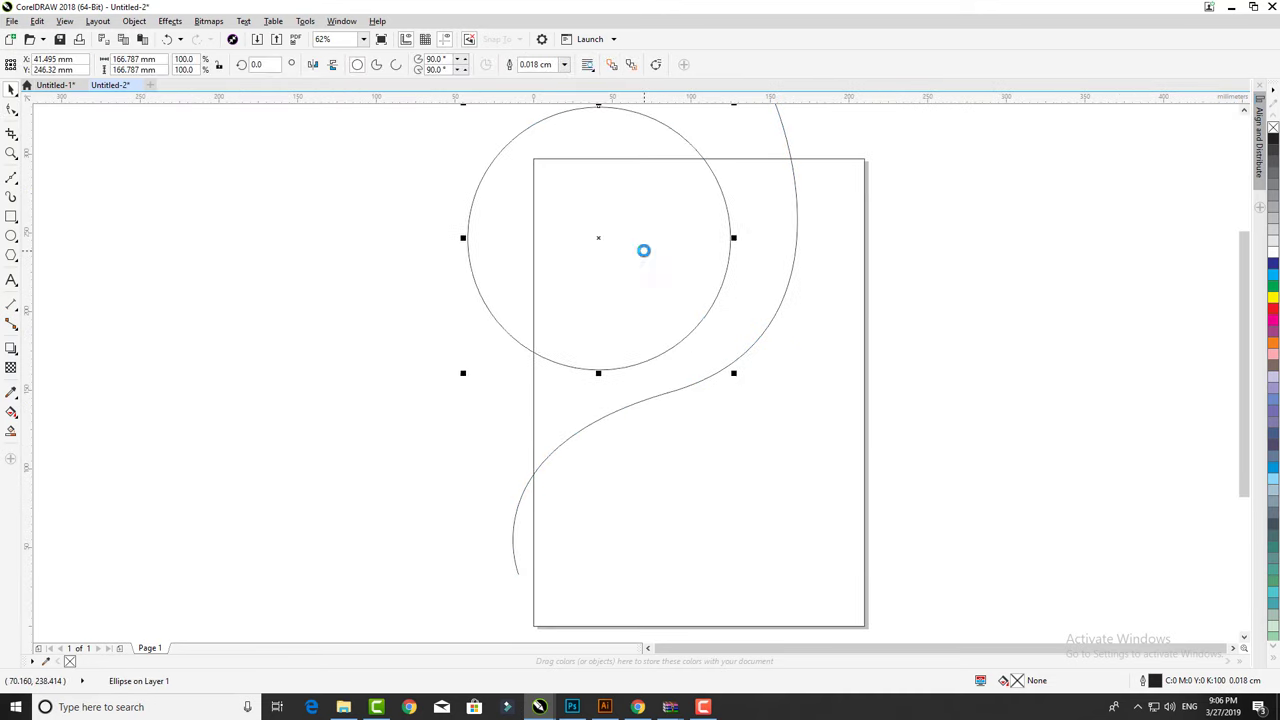
left_click_drag(737, 383, 725, 320)
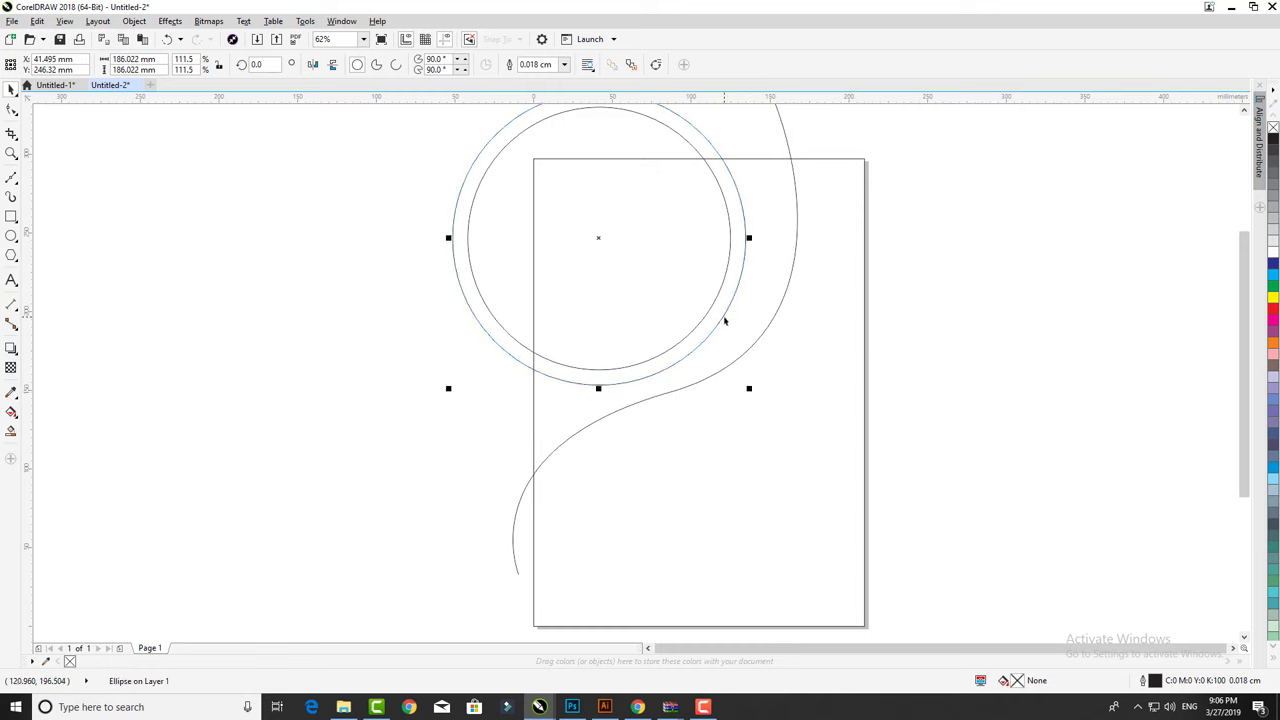
left_click_drag(725, 320, 725, 318)
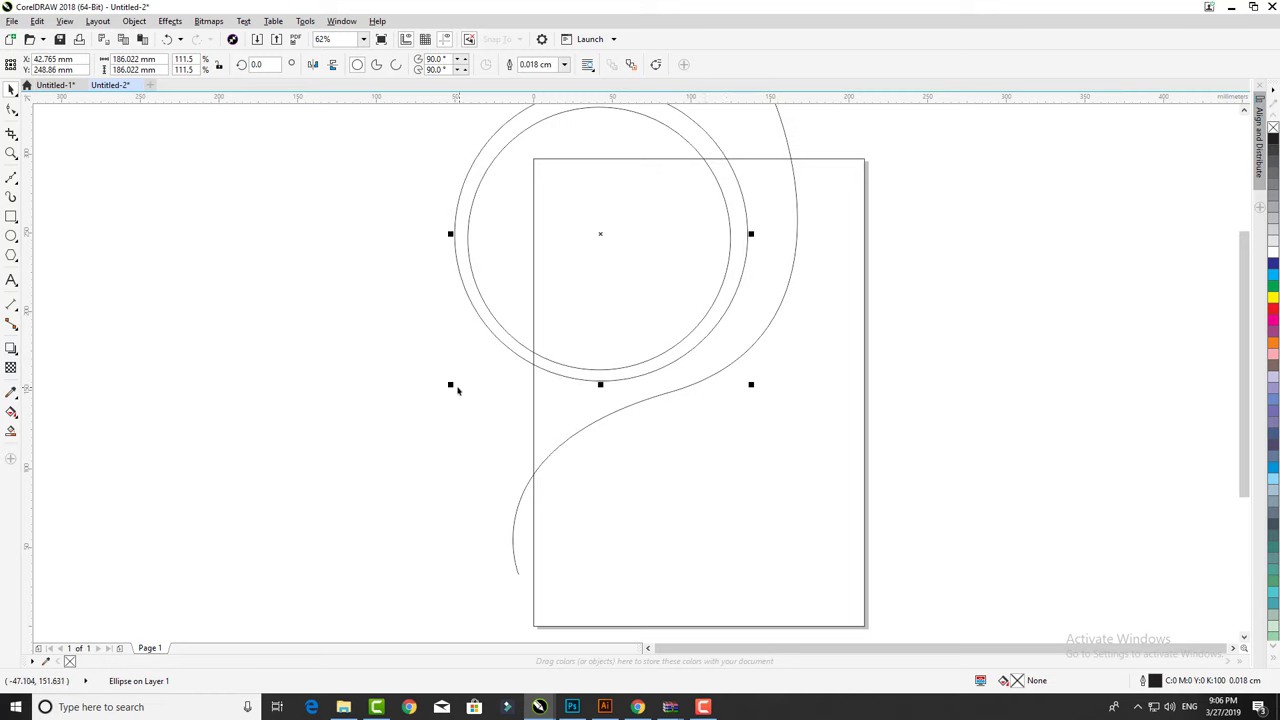
Add a 203 mm outer copy meeting the curve and re-centre the middle circle.
left_click_drag(450, 383, 438, 397)
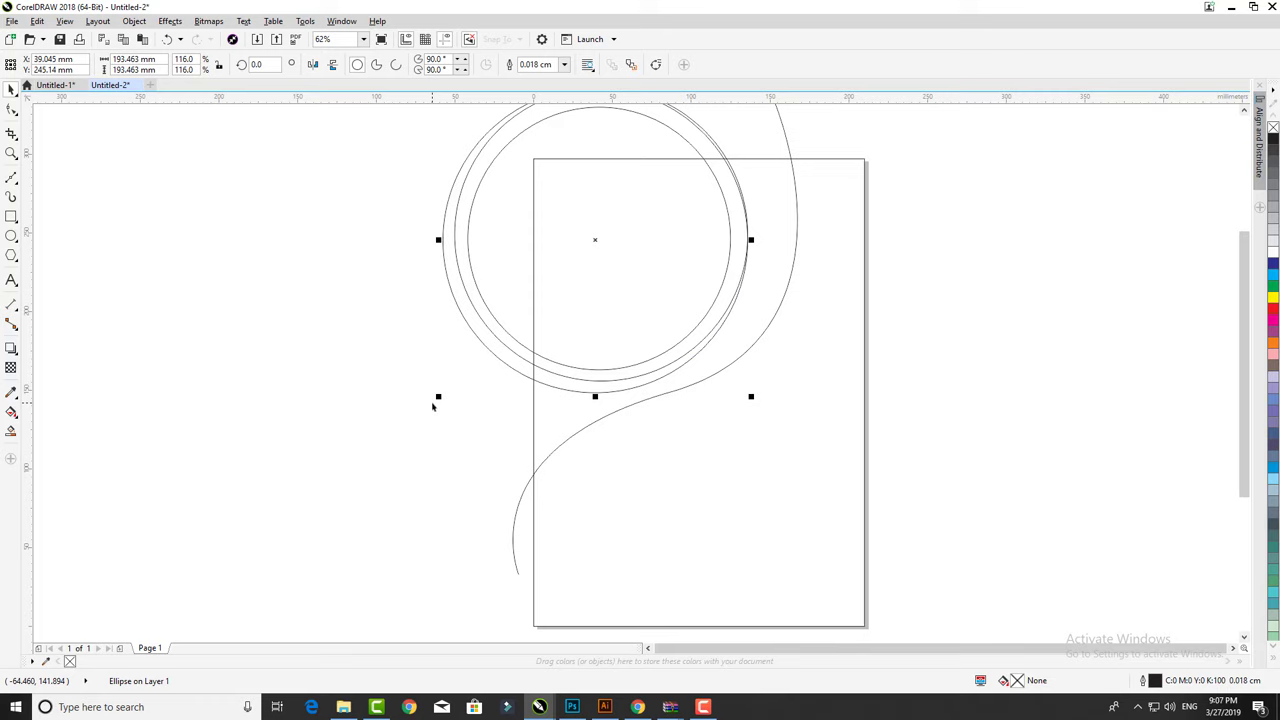
scroll(750, 249, "up", 2)
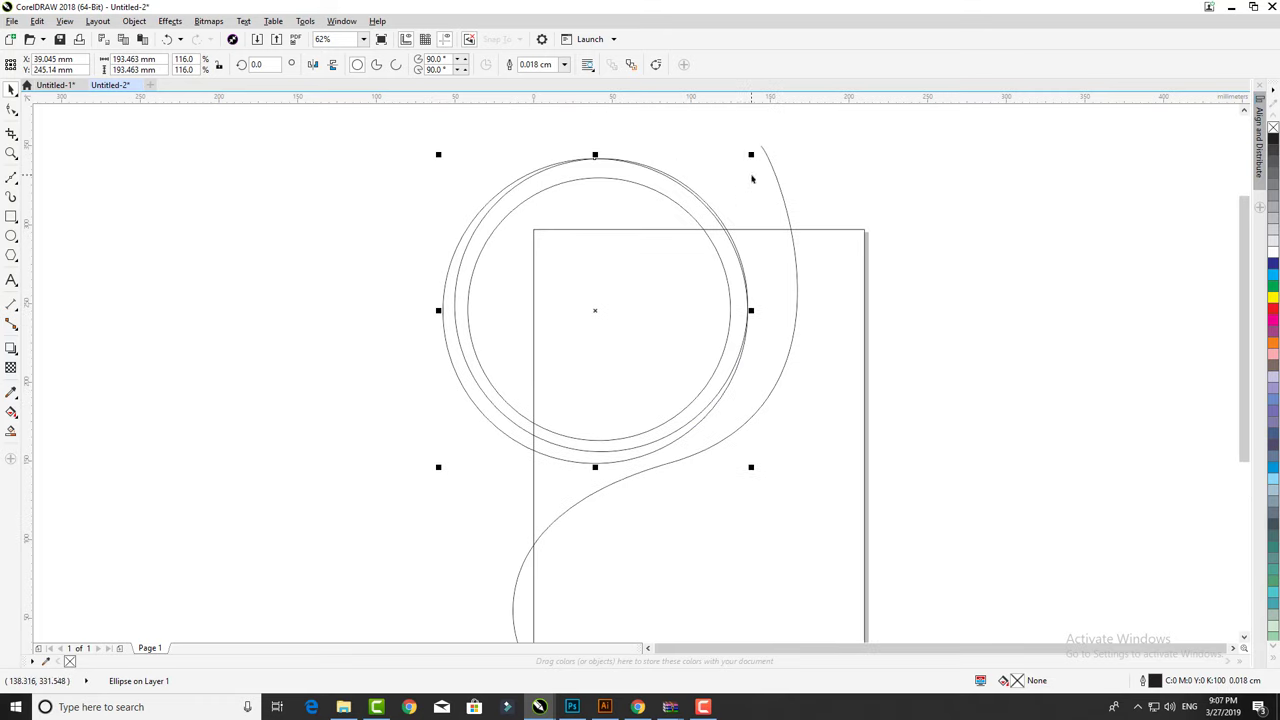
left_click_drag(750, 153, 768, 137)
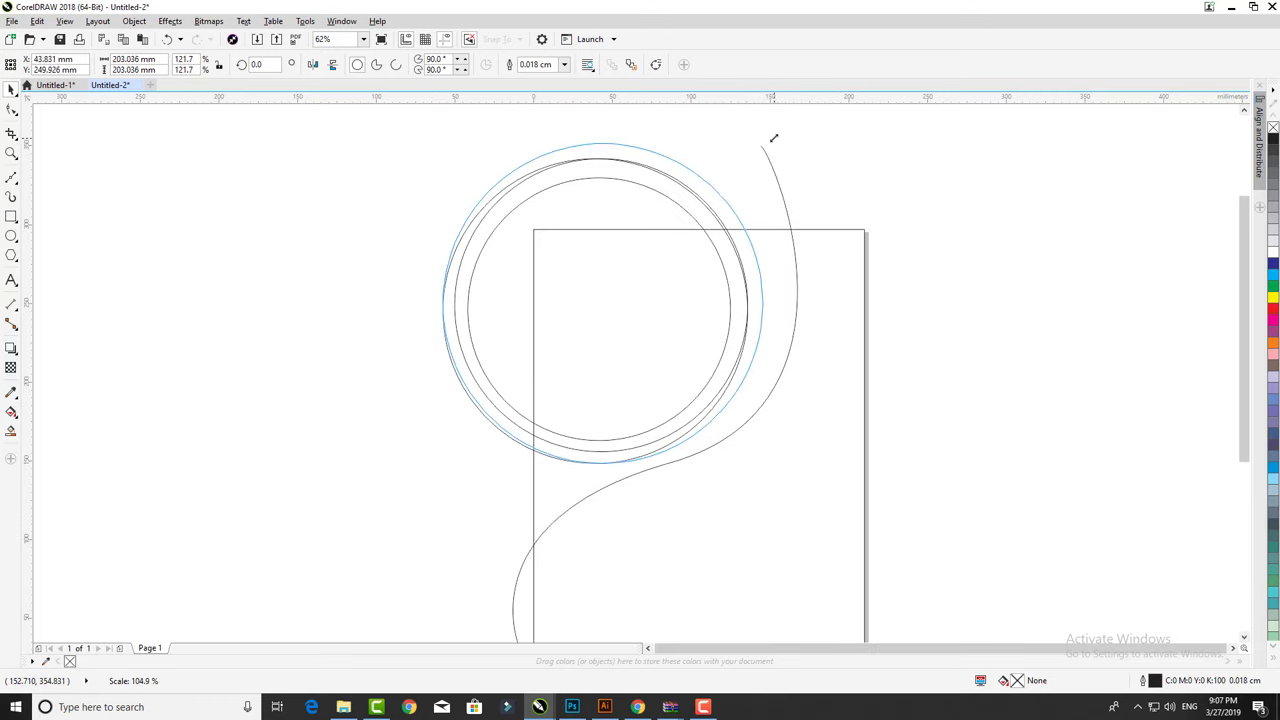
left_click_drag(755, 255, 756, 250)
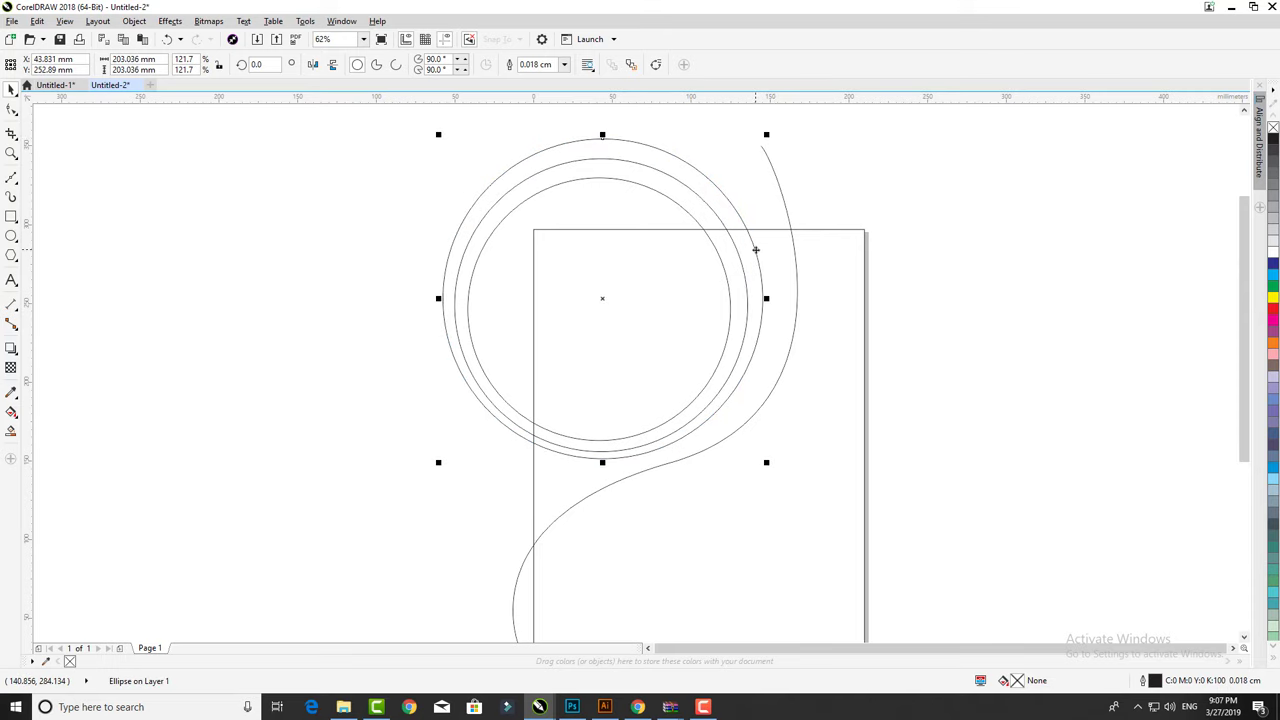
left_click(741, 269)
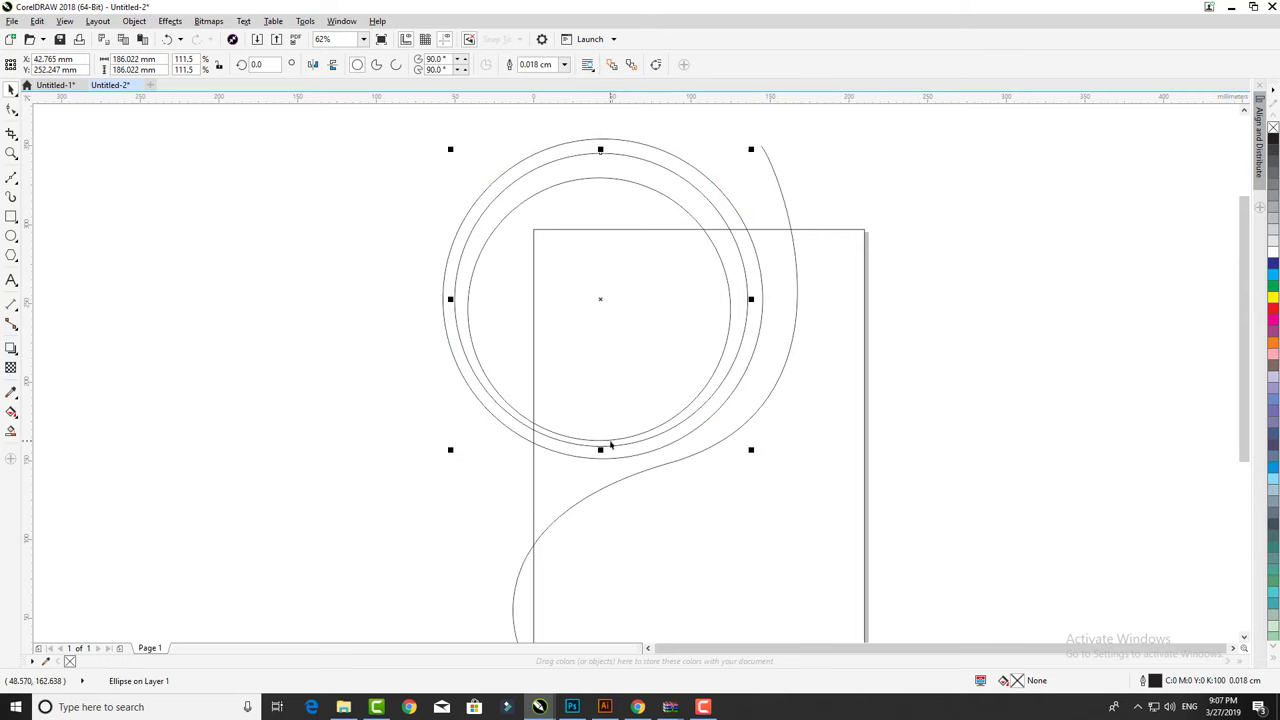
left_click_drag(606, 456, 581, 433)
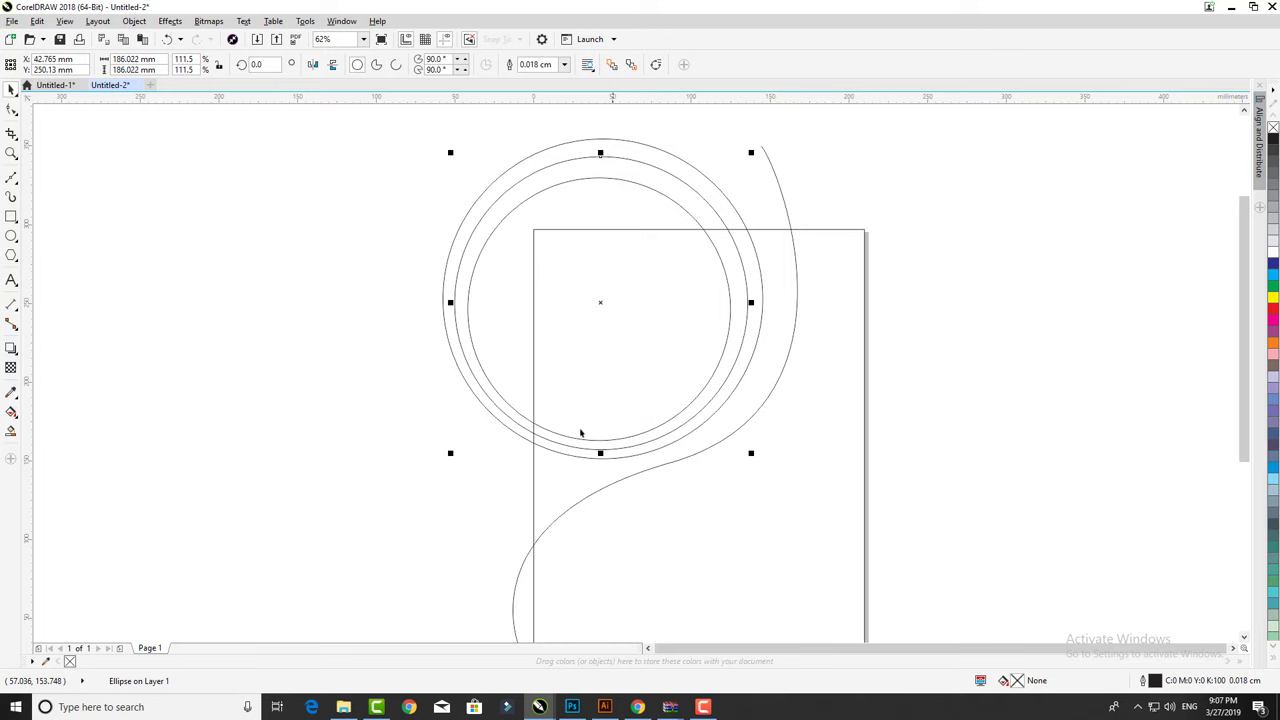
Smart-fill the areas between circles, curve and page rectangle with pink C4 M62 Y0 K0.
left_click(11, 431)
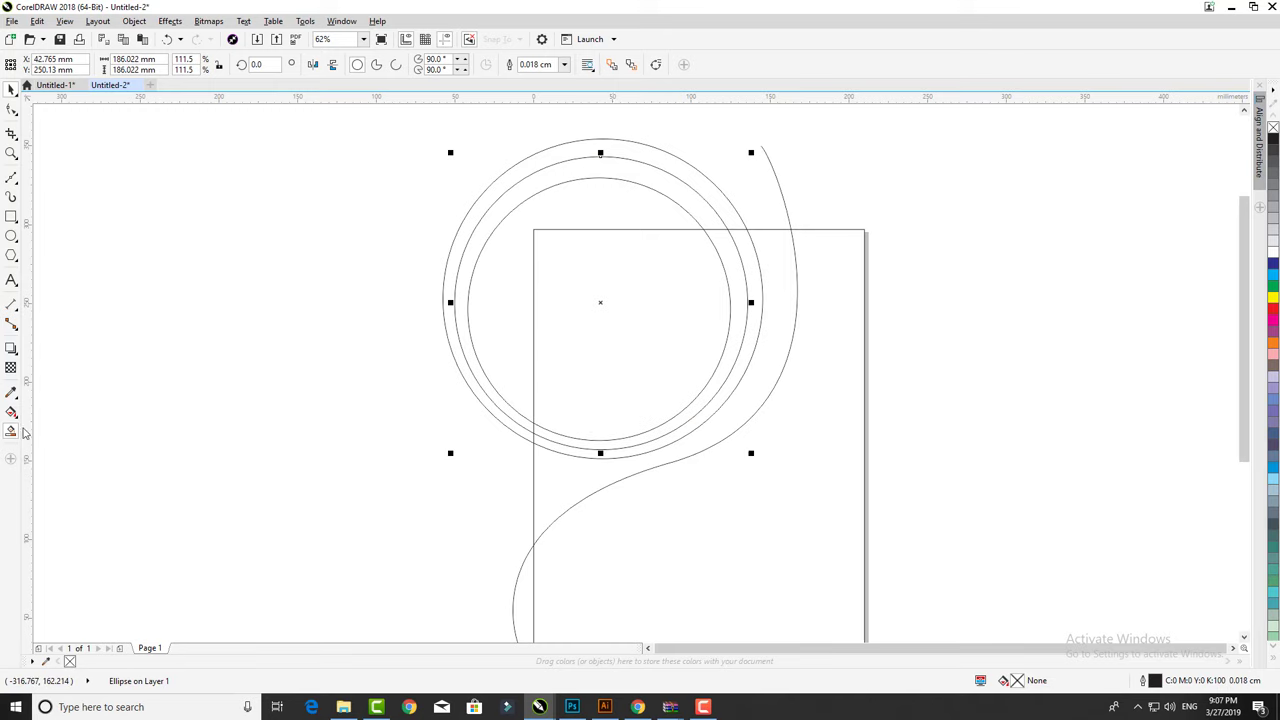
left_click(563, 447)
left_click(557, 440)
left_click(590, 410)
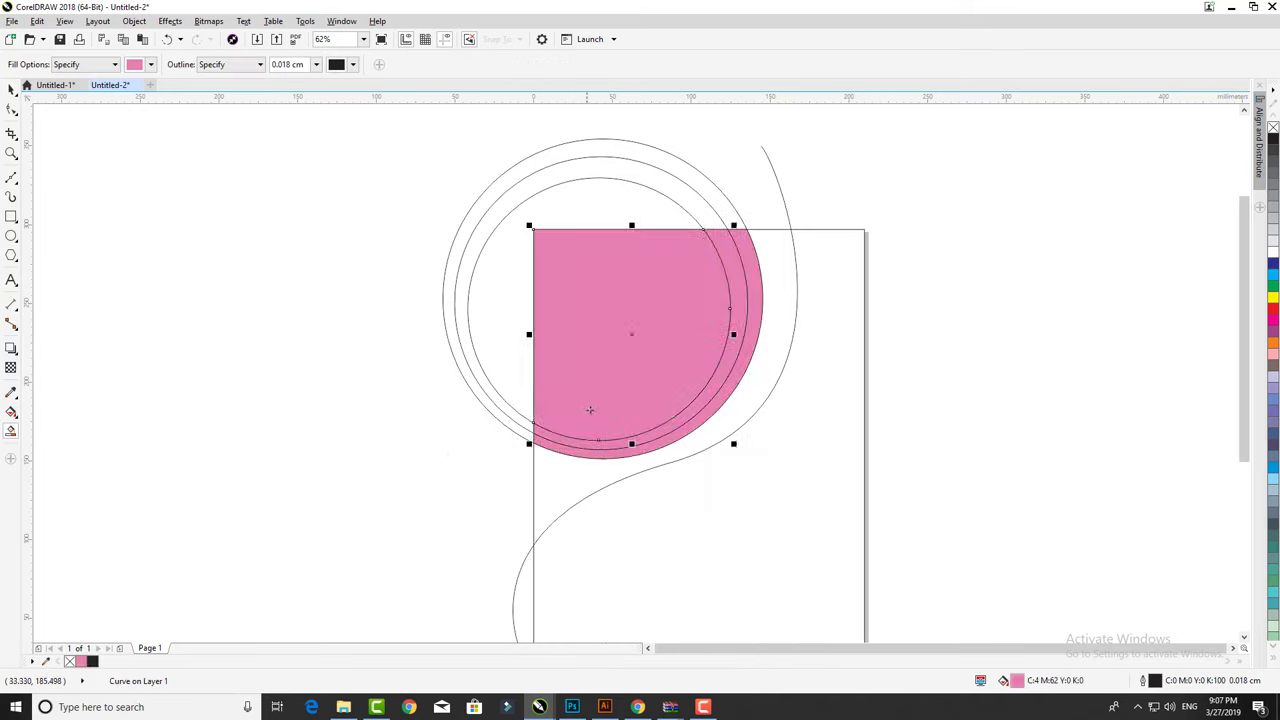
left_click(748, 418)
scroll(747, 395, "down", 1)
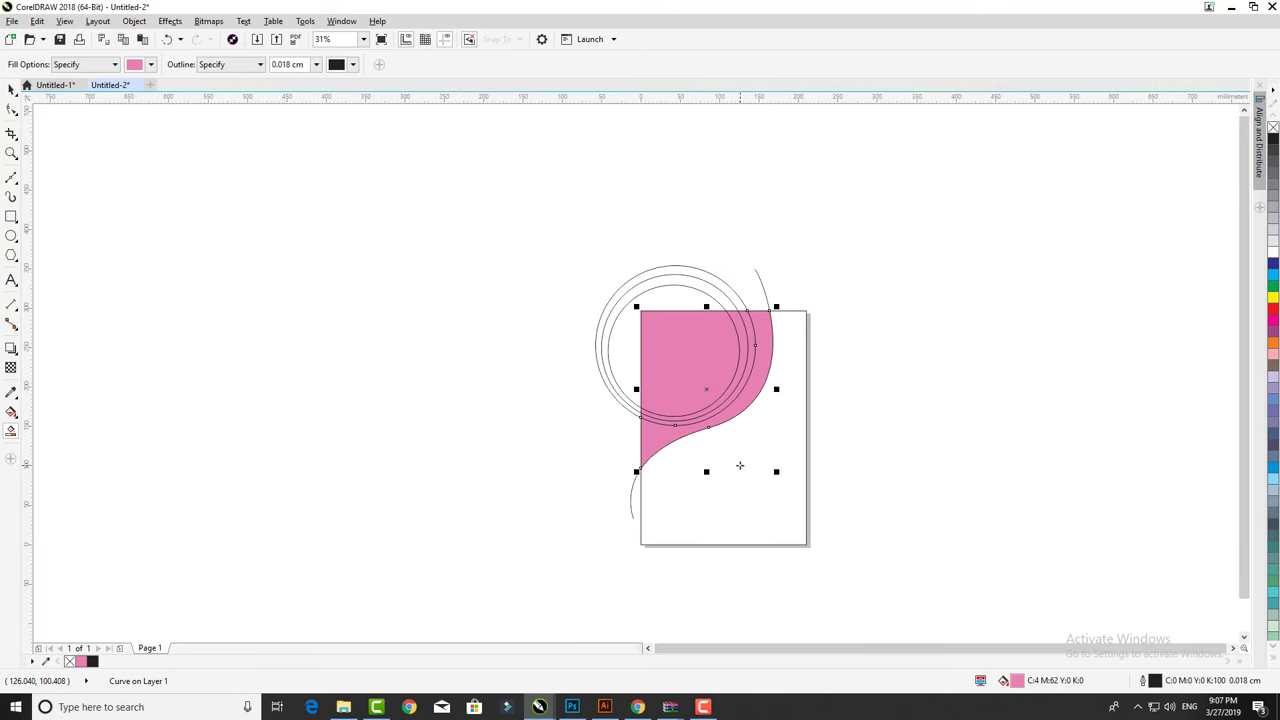
left_click(729, 457)
key("space")
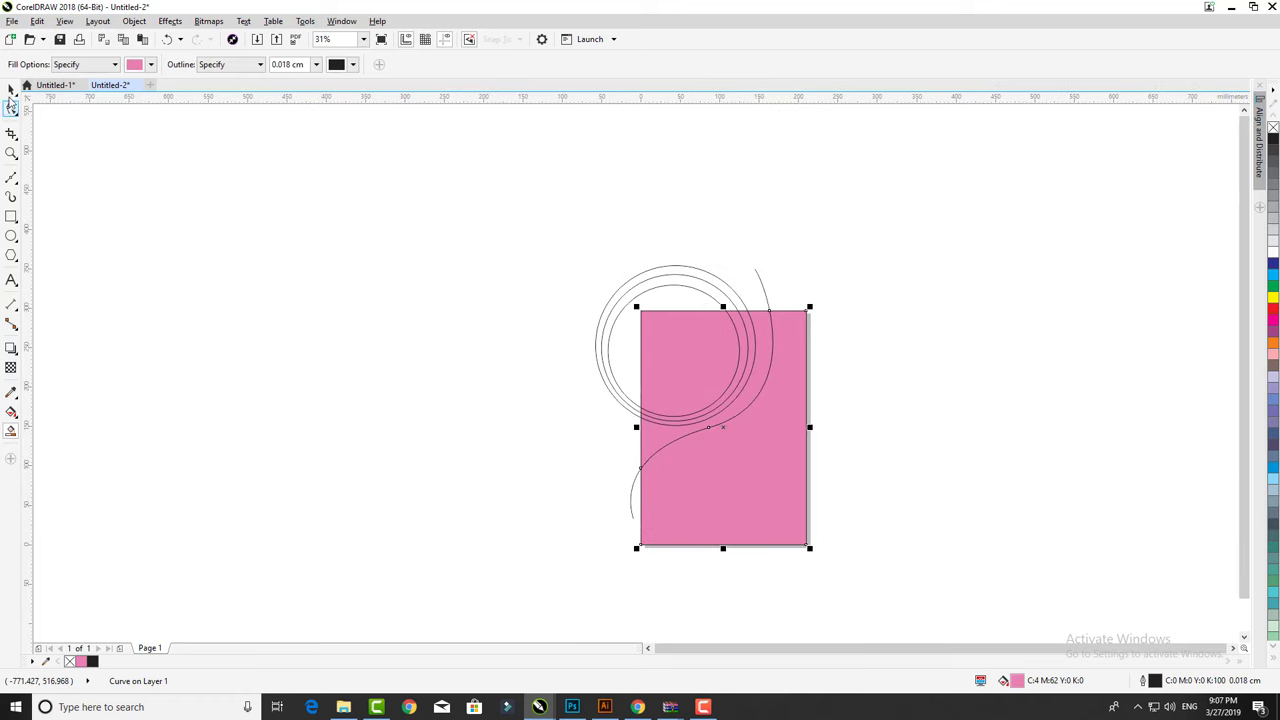
left_click(554, 300)
left_click(665, 283)
Copy the leftover circle from its right-click menu.
right_click(661, 291)
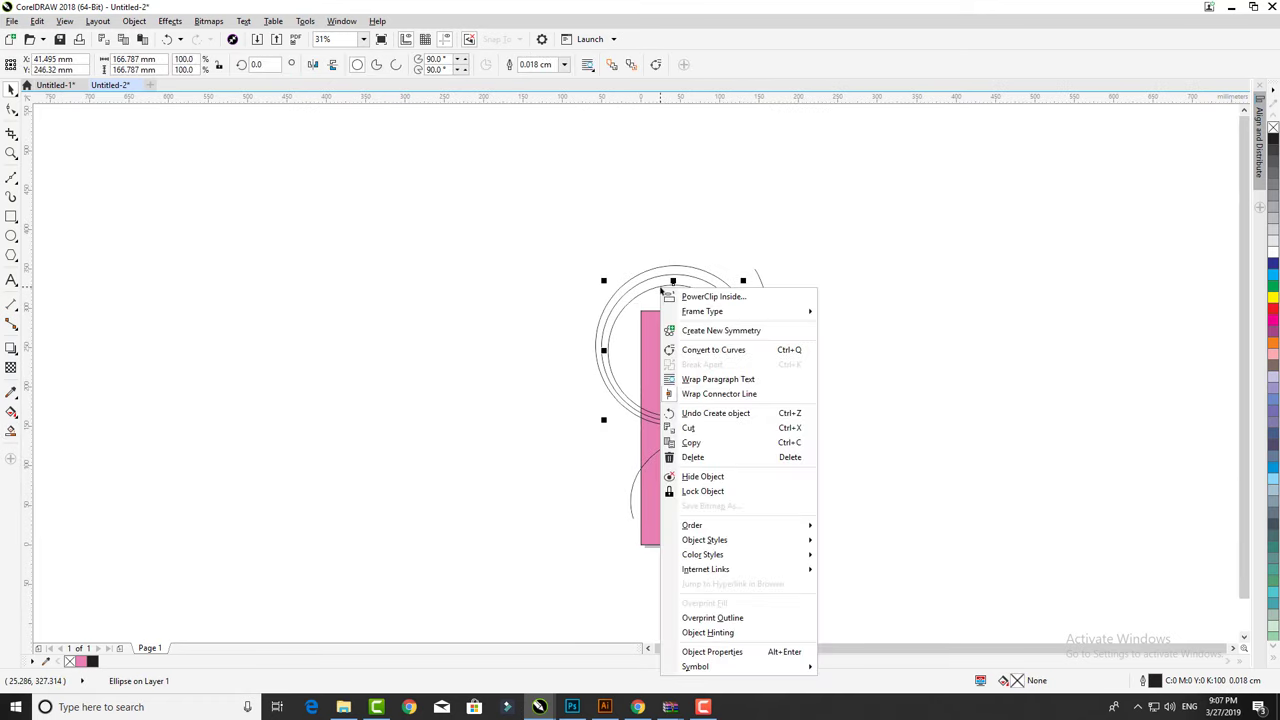
left_click(700, 363)
left_click(709, 287)
left_click(709, 287)
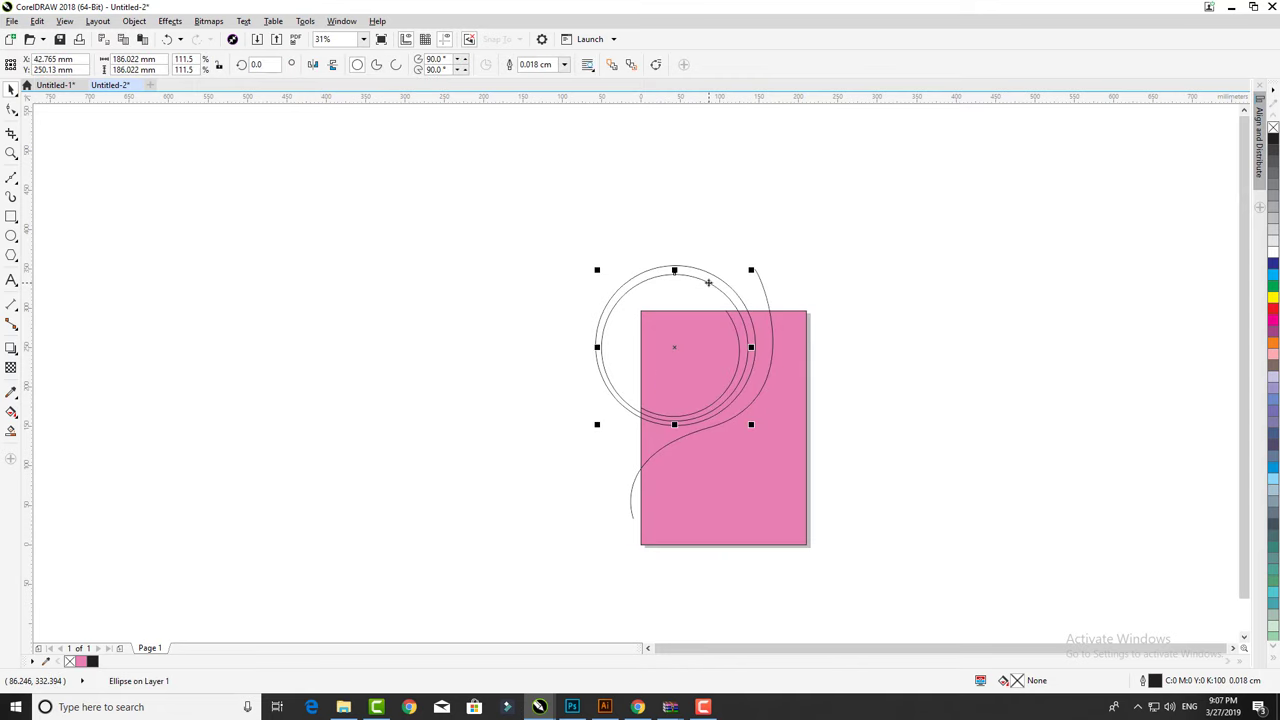
right_click(709, 287)
left_click(740, 446)
left_click(720, 292)
Delete the leftover ellipse, large circle outline and stray curve.
right_click(722, 293)
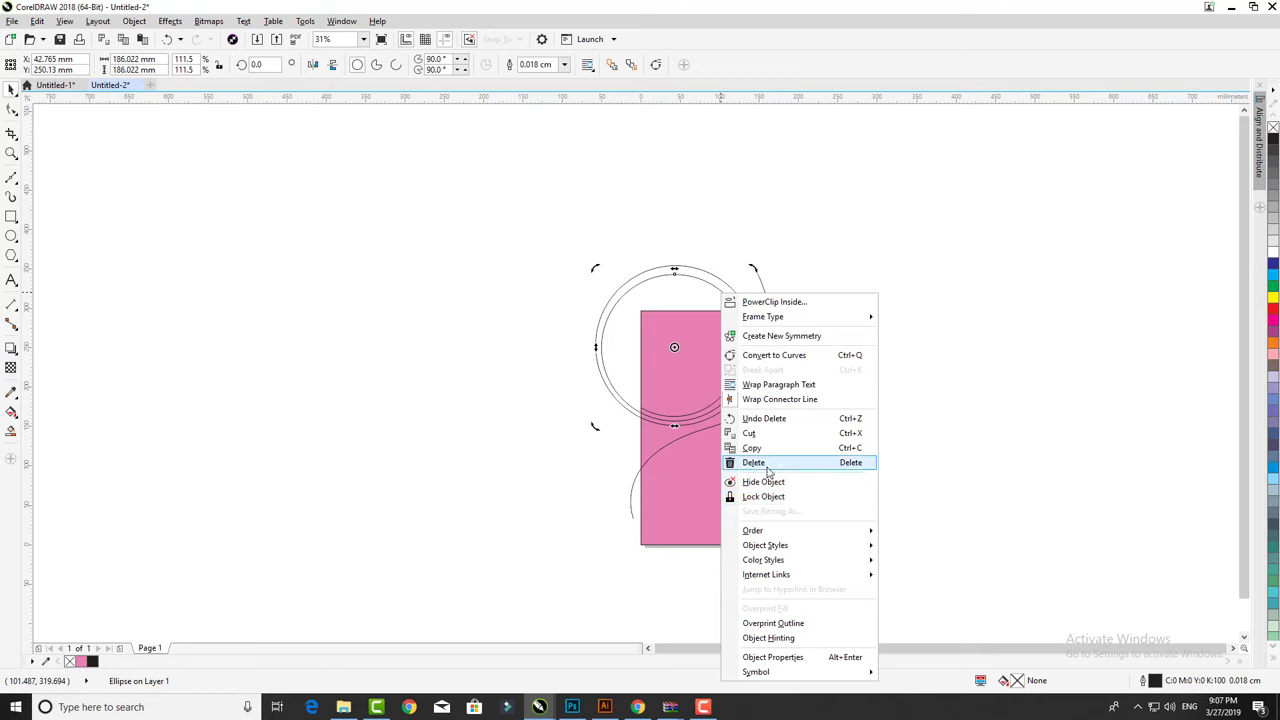
left_click(753, 462)
right_click(737, 298)
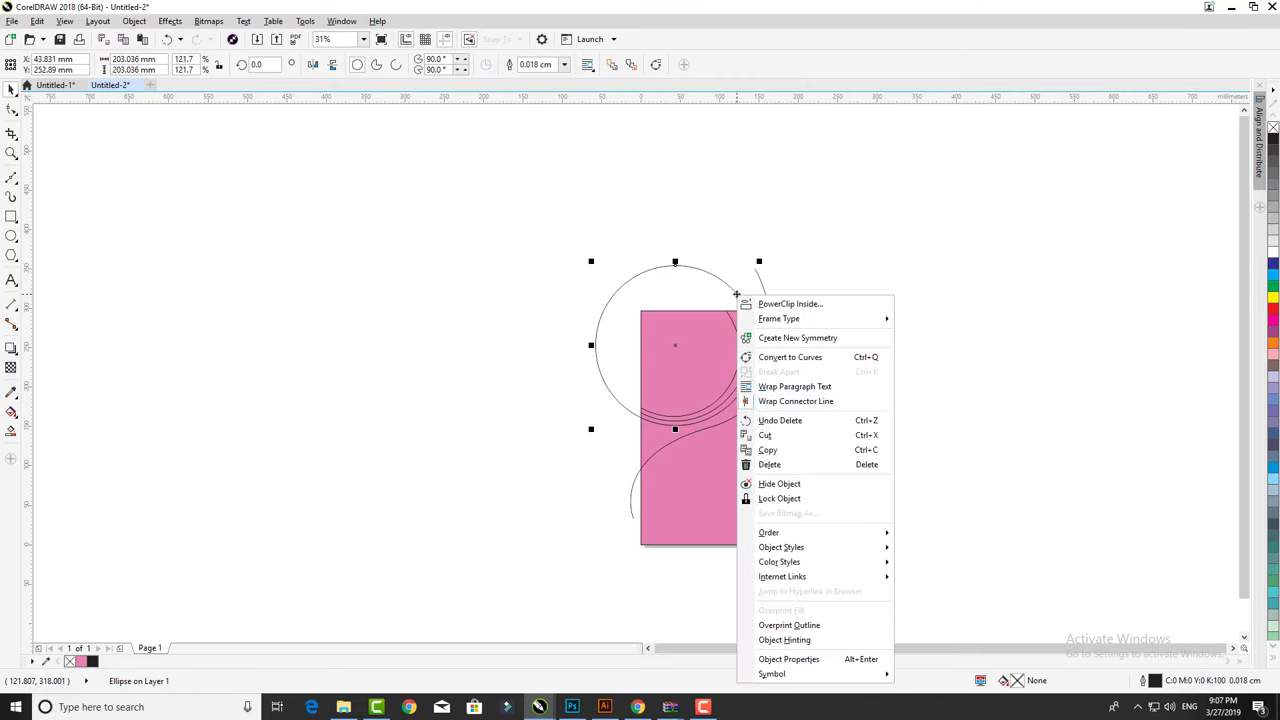
left_click(760, 463)
right_click(763, 291)
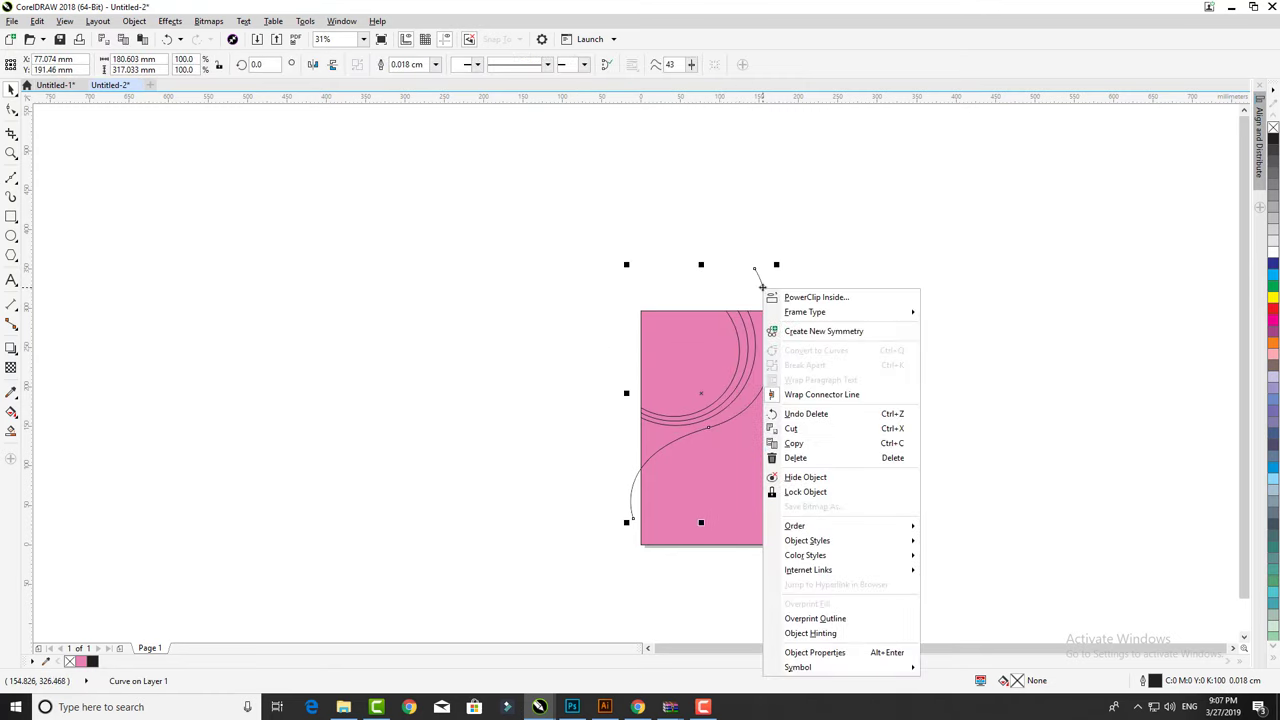
left_click(792, 462)
scroll(605, 367, "up", 2)
left_click(638, 301)
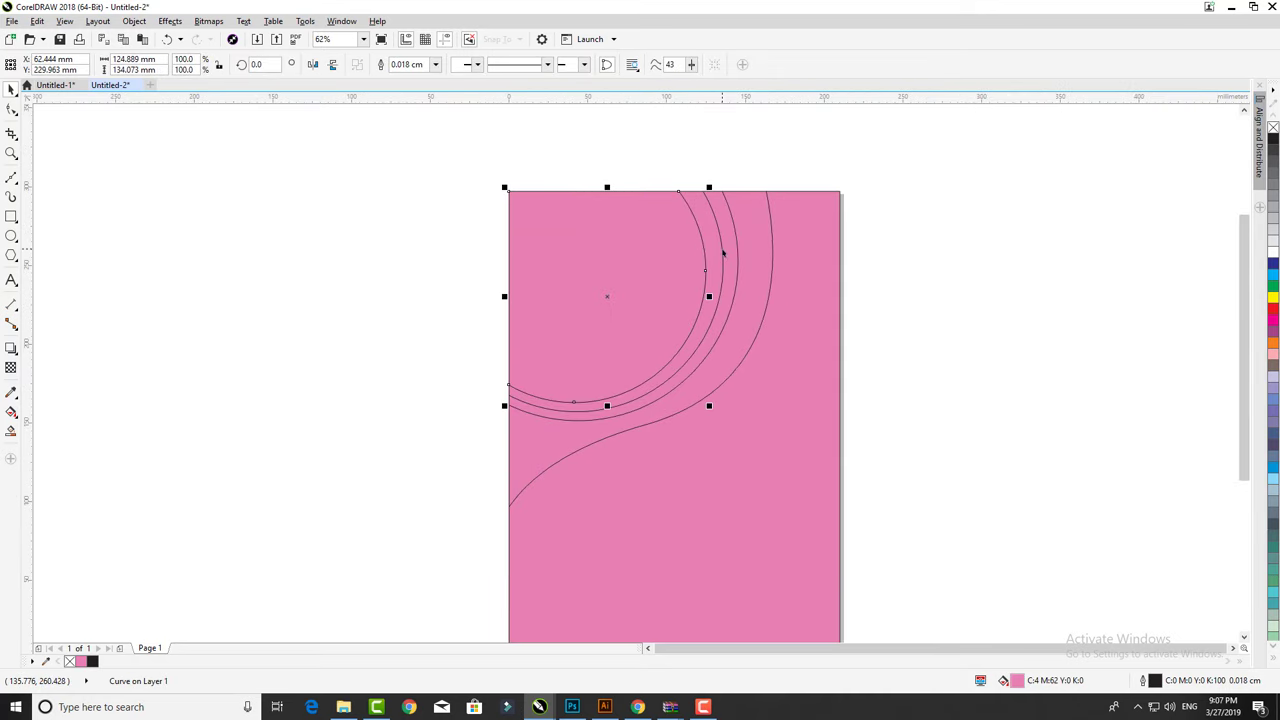
left_click(721, 249)
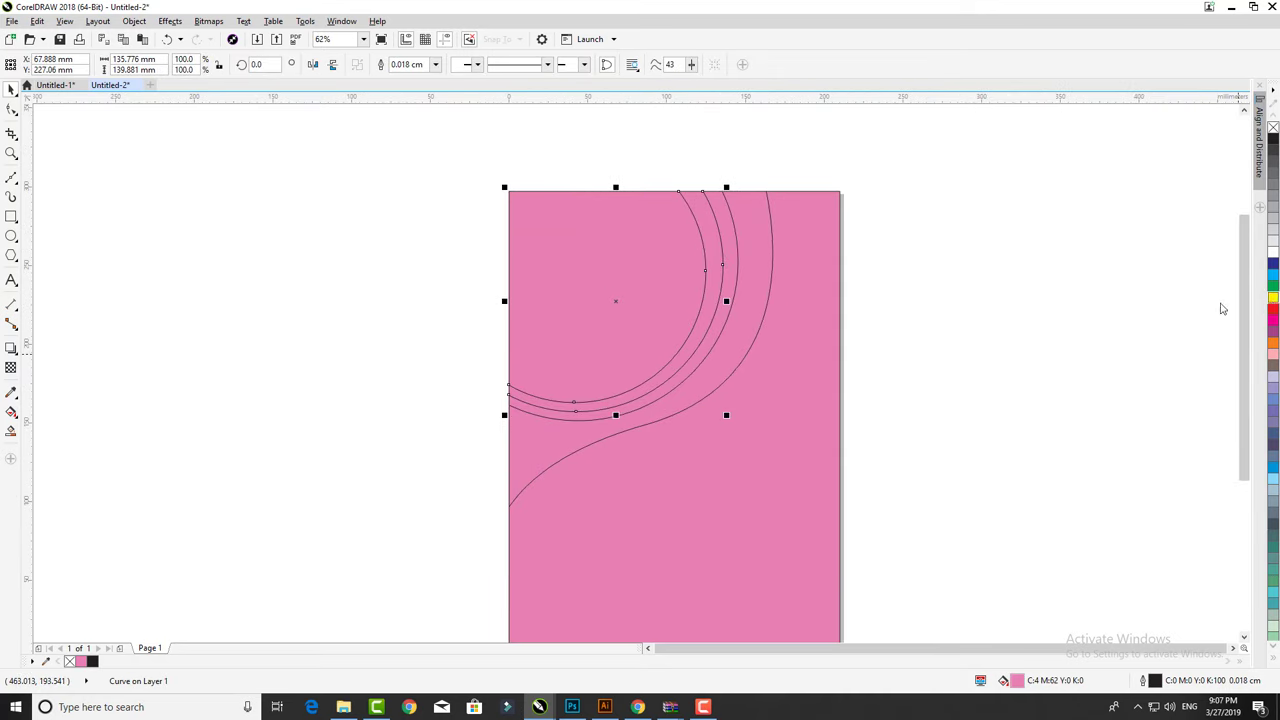
Fill two arc bands yellow, then change the second to orange-yellow C4 M18 Y97.
left_click(1273, 297)
left_click(730, 206)
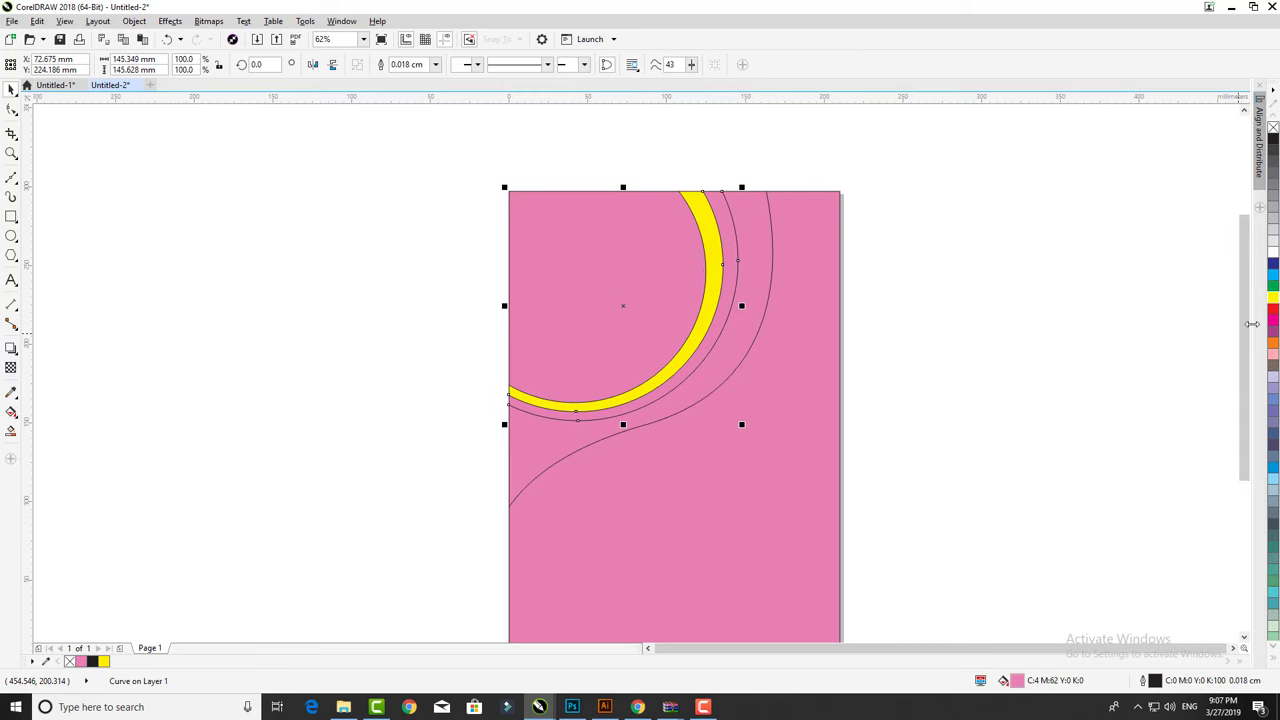
left_click(1273, 297)
double_click(1017, 680)
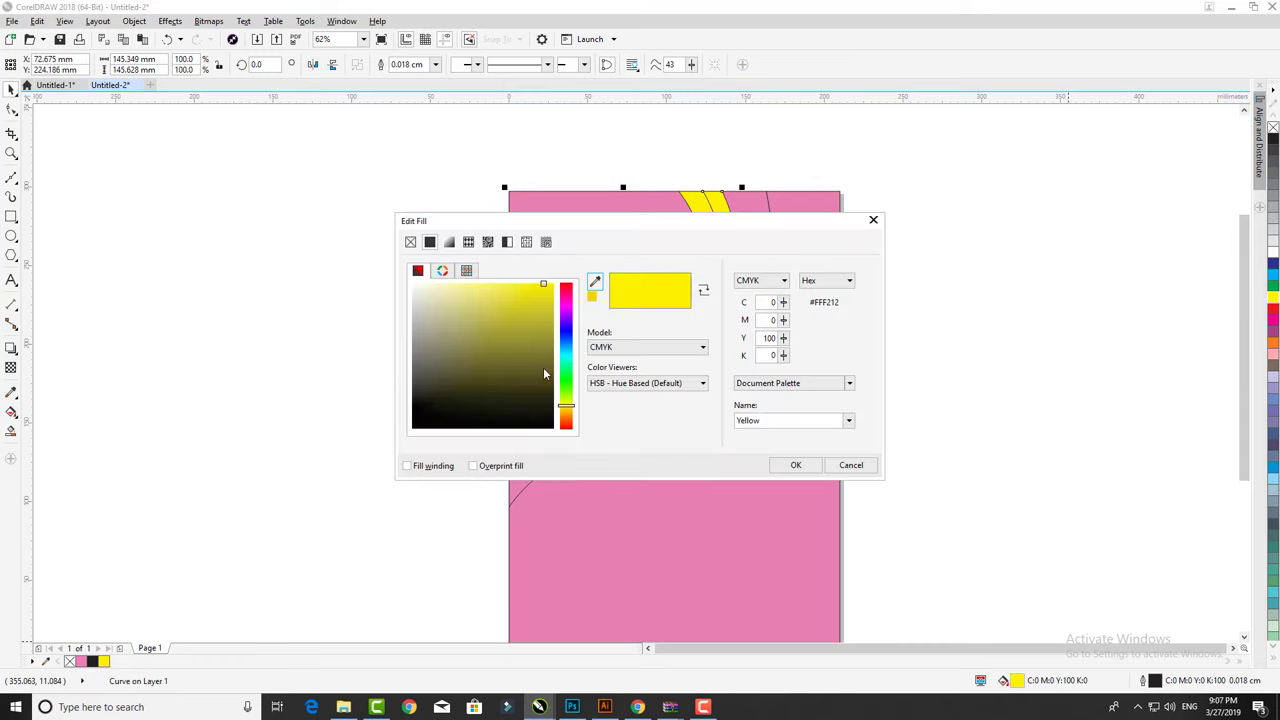
left_click_drag(548, 291, 550, 302)
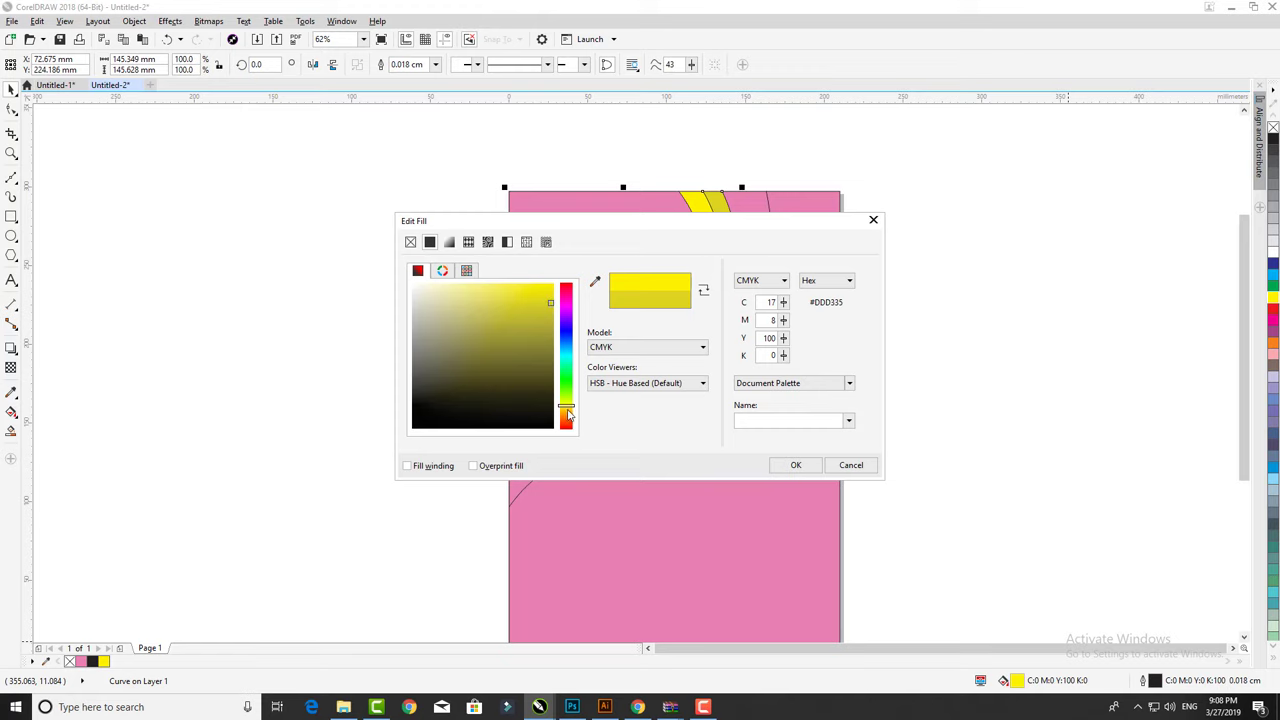
left_click_drag(567, 415, 567, 409)
left_click_drag(548, 300, 523, 288)
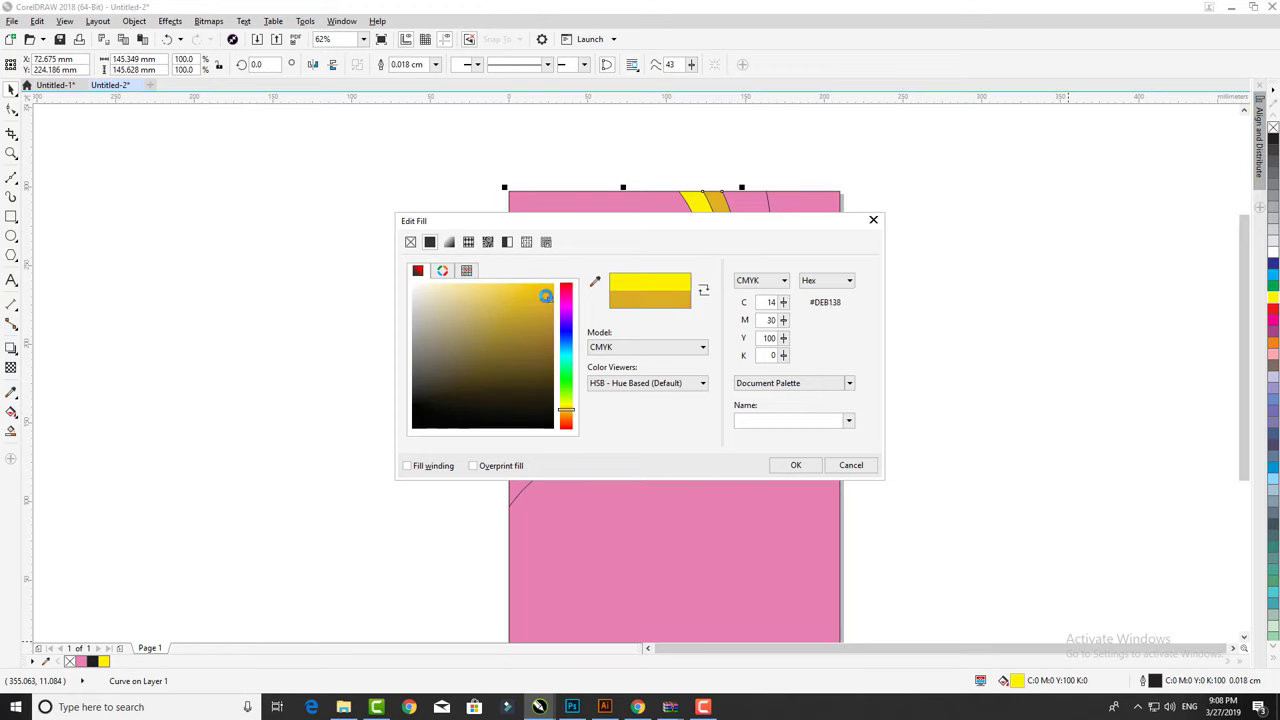
left_click(795, 465)
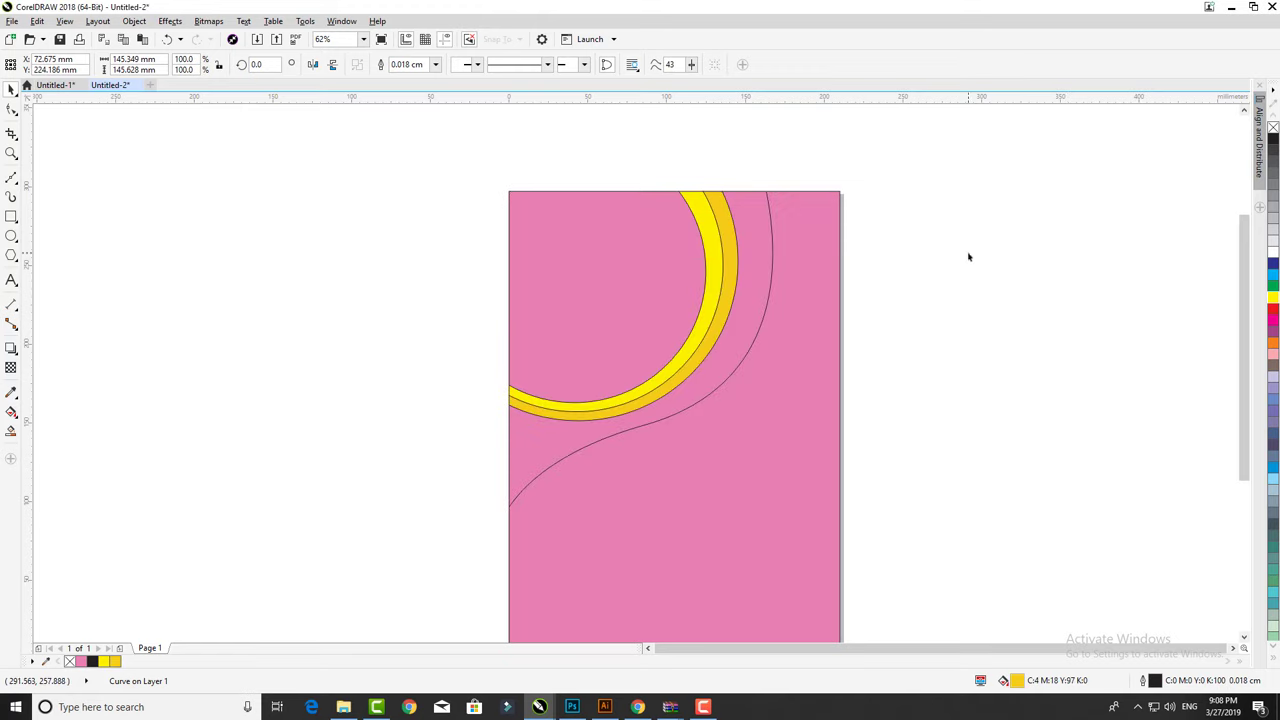
Eyedrop the orange-yellow onto the region under the S-curve.
left_click(757, 299)
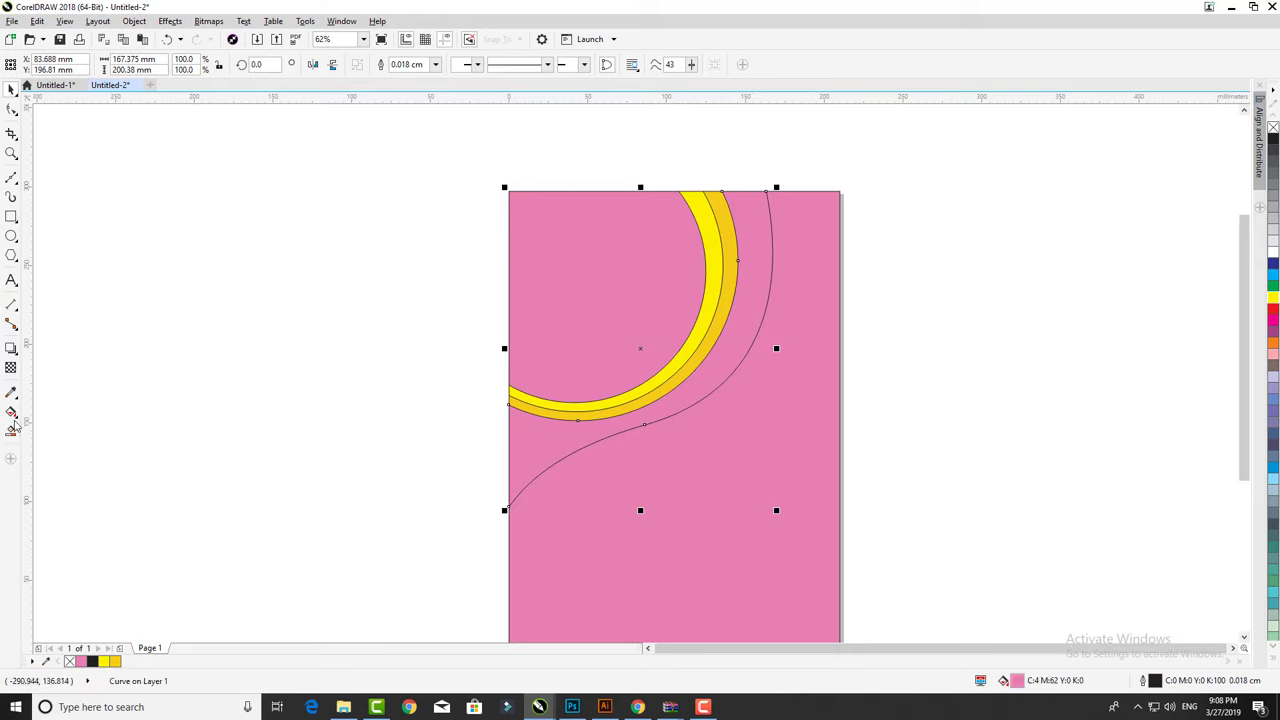
left_click(11, 392)
left_click(633, 402)
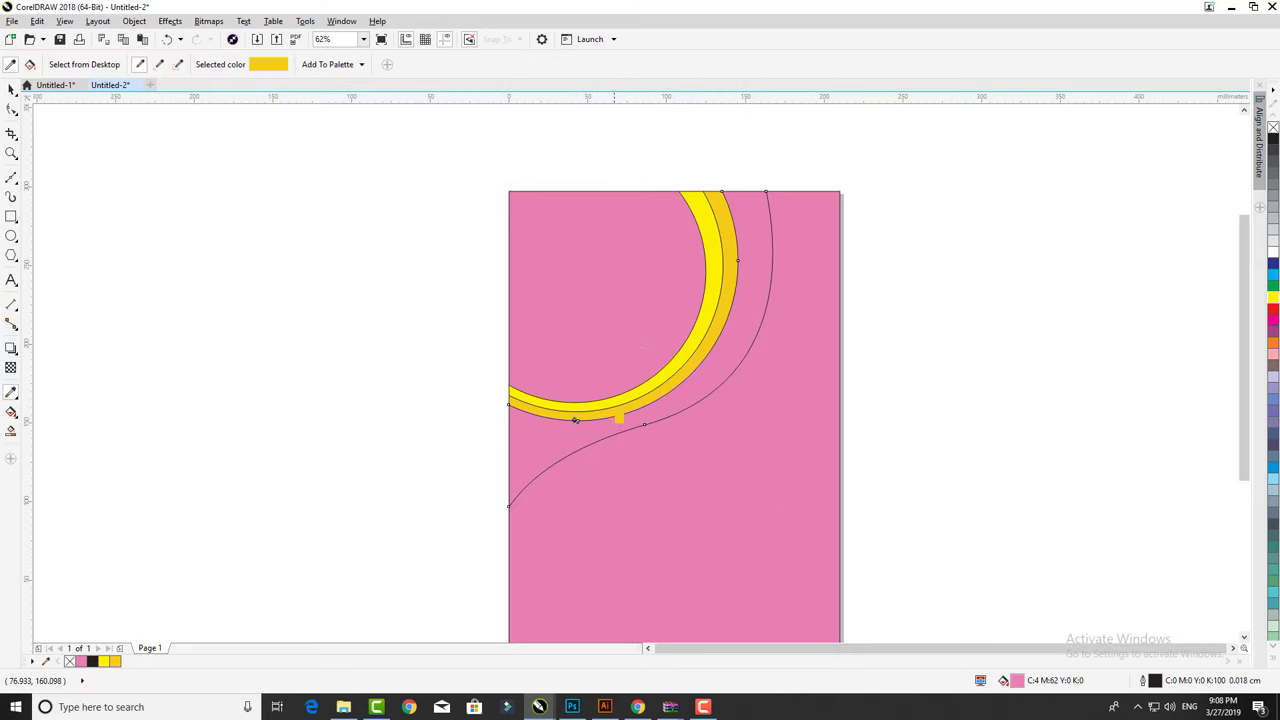
left_click(528, 443)
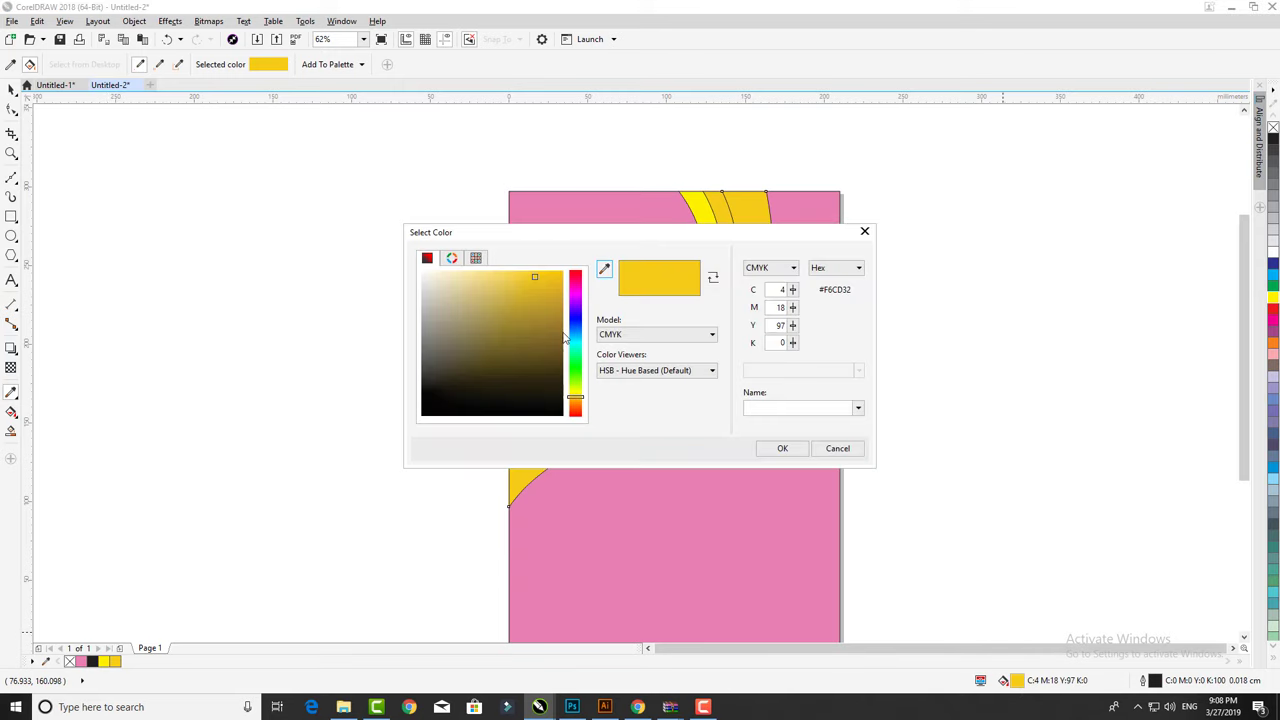
left_click(785, 449)
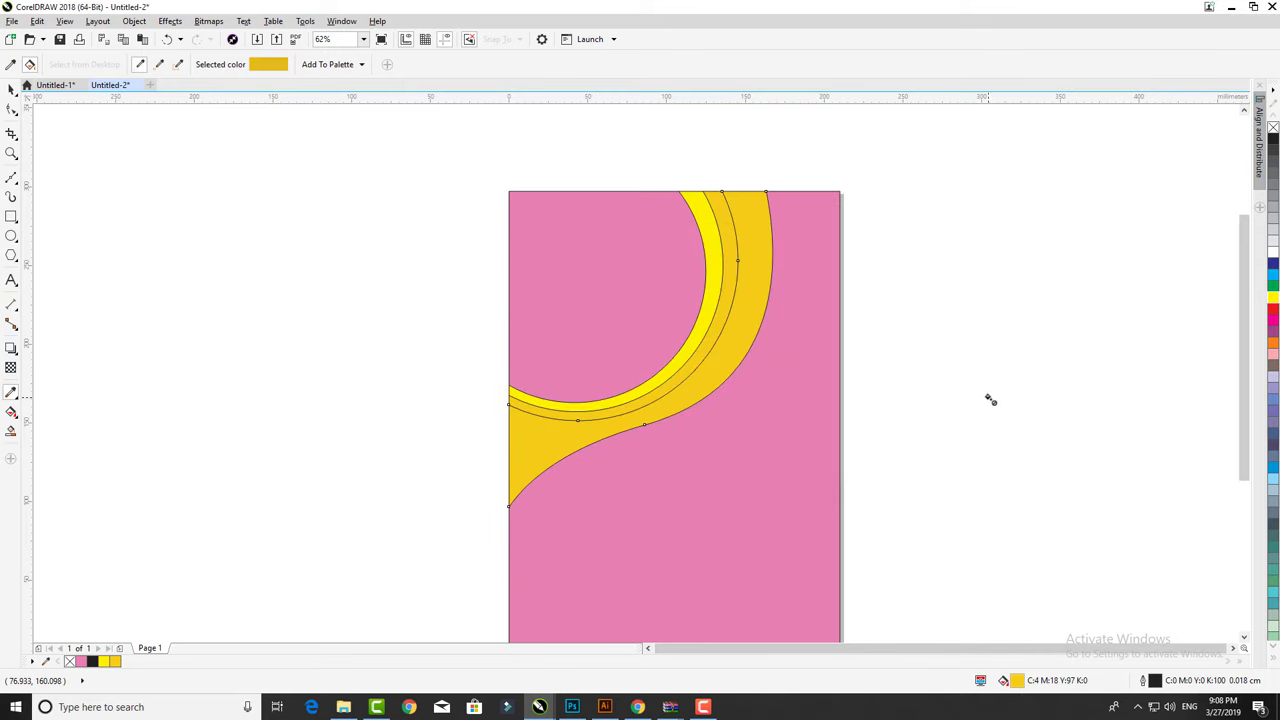
key("Escape")
Remove the outlines from all shapes and bring up the Import dialog.
scroll(437, 306, "down", 1)
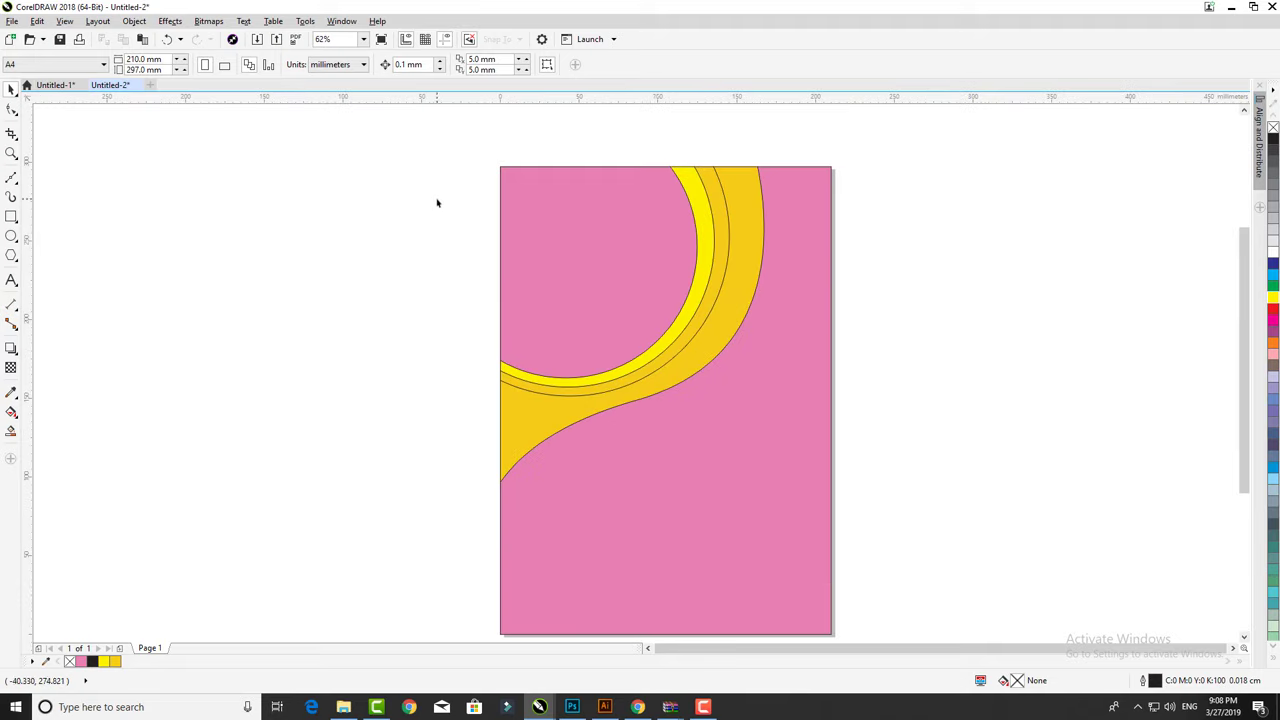
left_click_drag(827, 565, 863, 608)
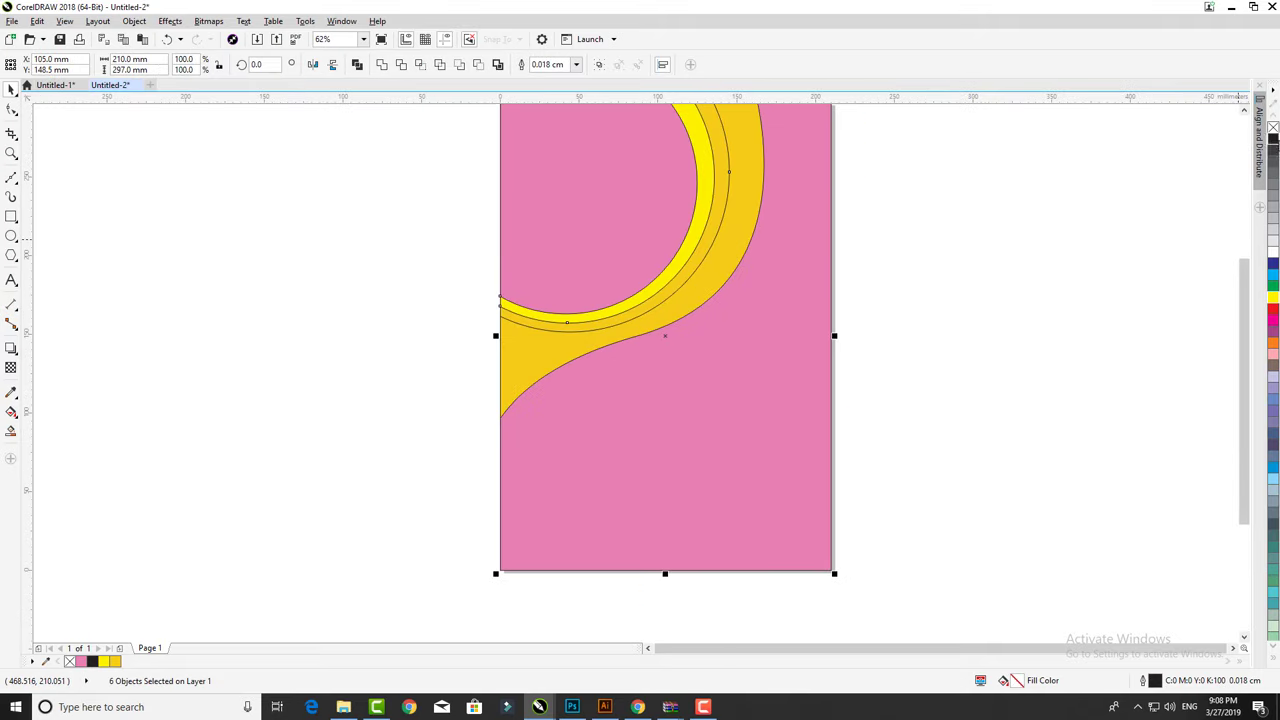
right_click(1273, 128)
left_click(843, 400)
scroll(829, 391, "down", 1)
scroll(820, 400, "up", 3)
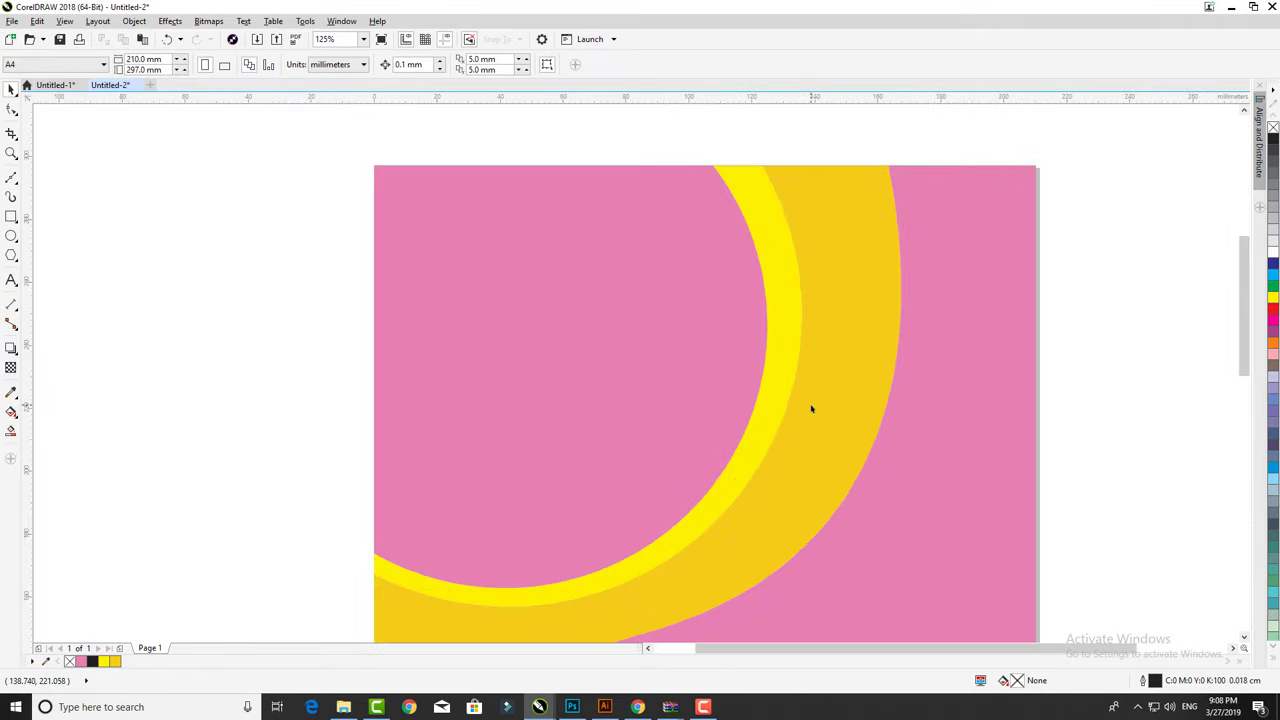
left_click(257, 39)
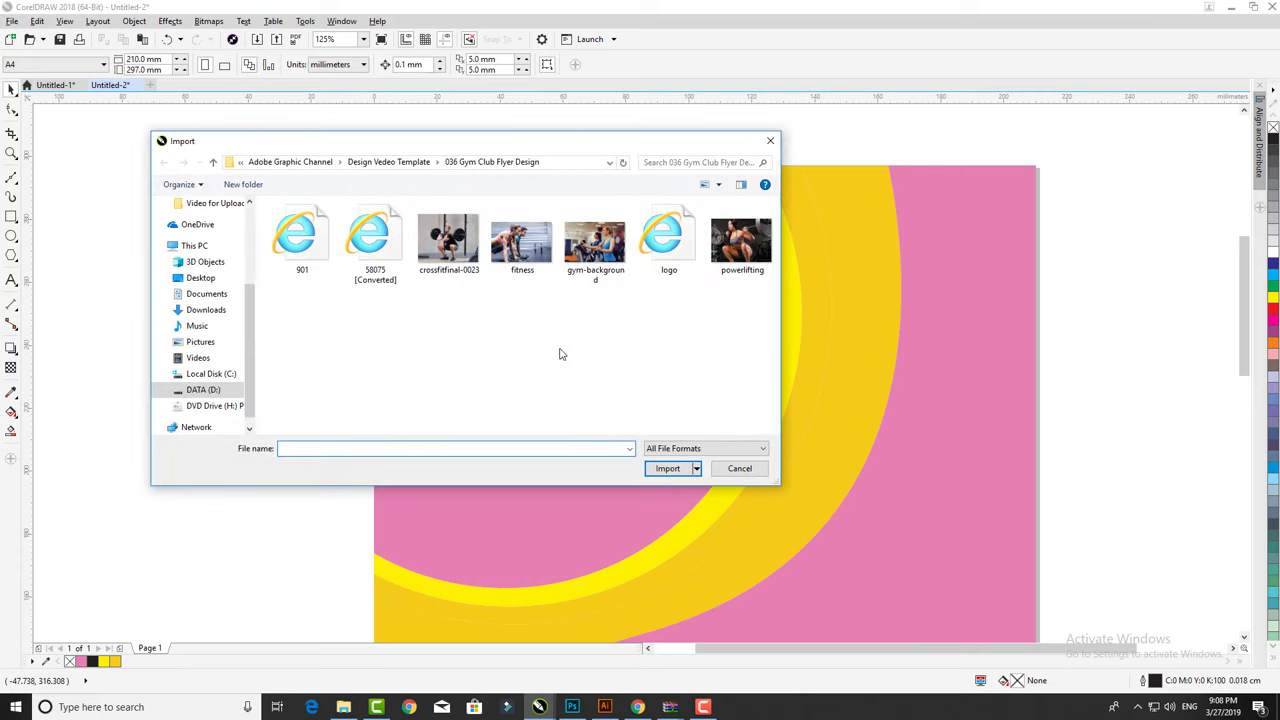
Import gym-background.jpg, enlarge it to about 124%, and PowerClip it inside the top-left circle.
left_click(596, 275)
key("Return")
left_click(434, 271)
scroll(476, 312, "down", 2)
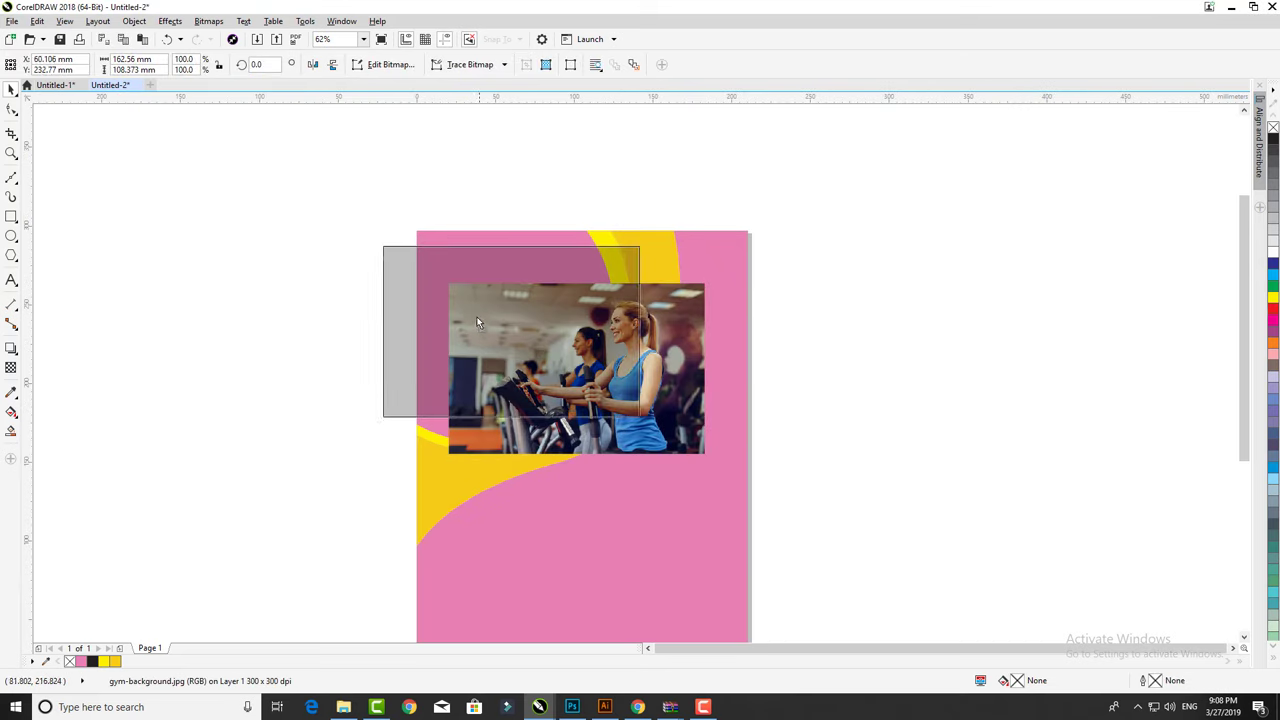
left_click_drag(635, 405, 697, 448)
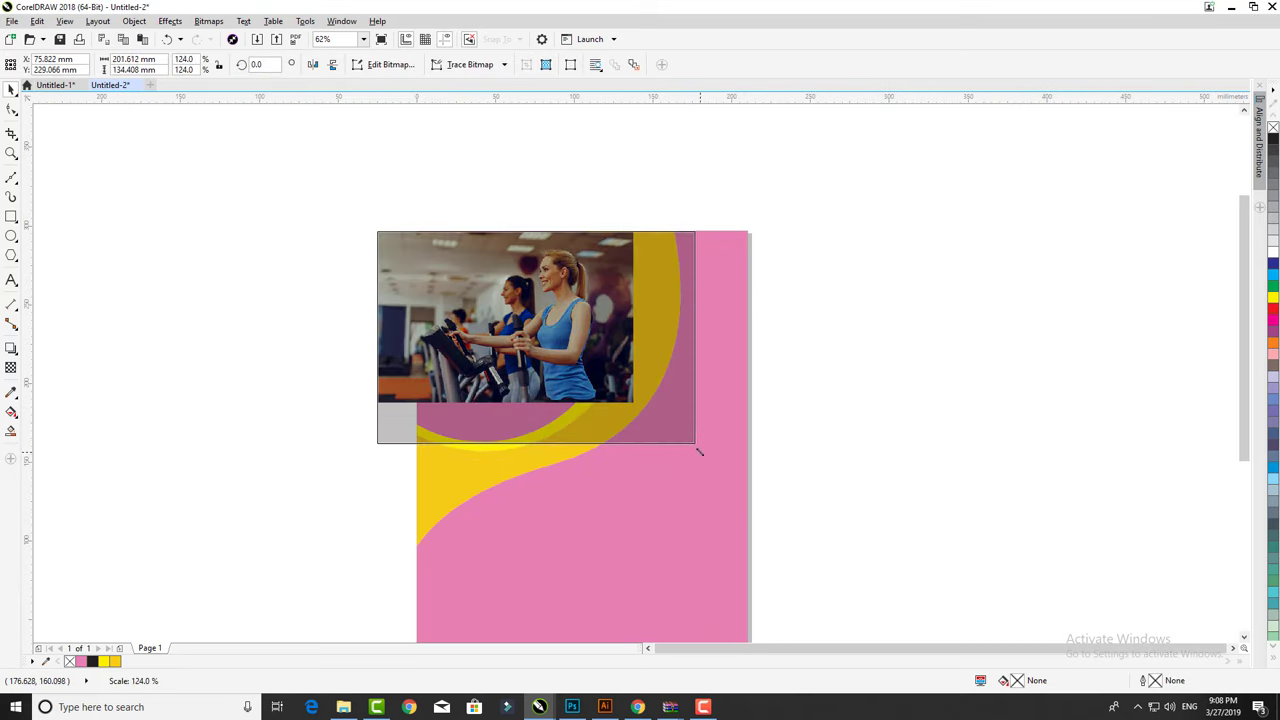
left_click_drag(572, 375, 366, 379)
right_click(415, 288)
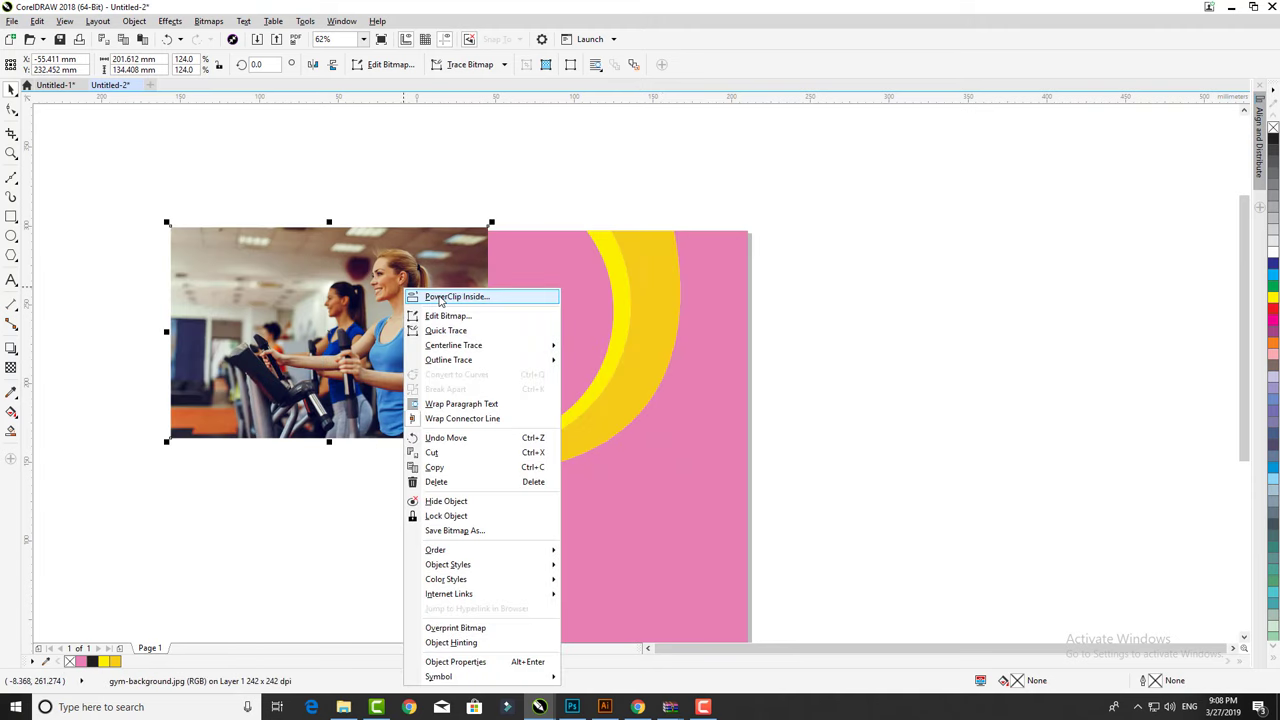
left_click(450, 290)
left_click(526, 289)
Reposition the photo inside the circle, scale it to 125.7%, and mirror it horizontally.
left_click(477, 461)
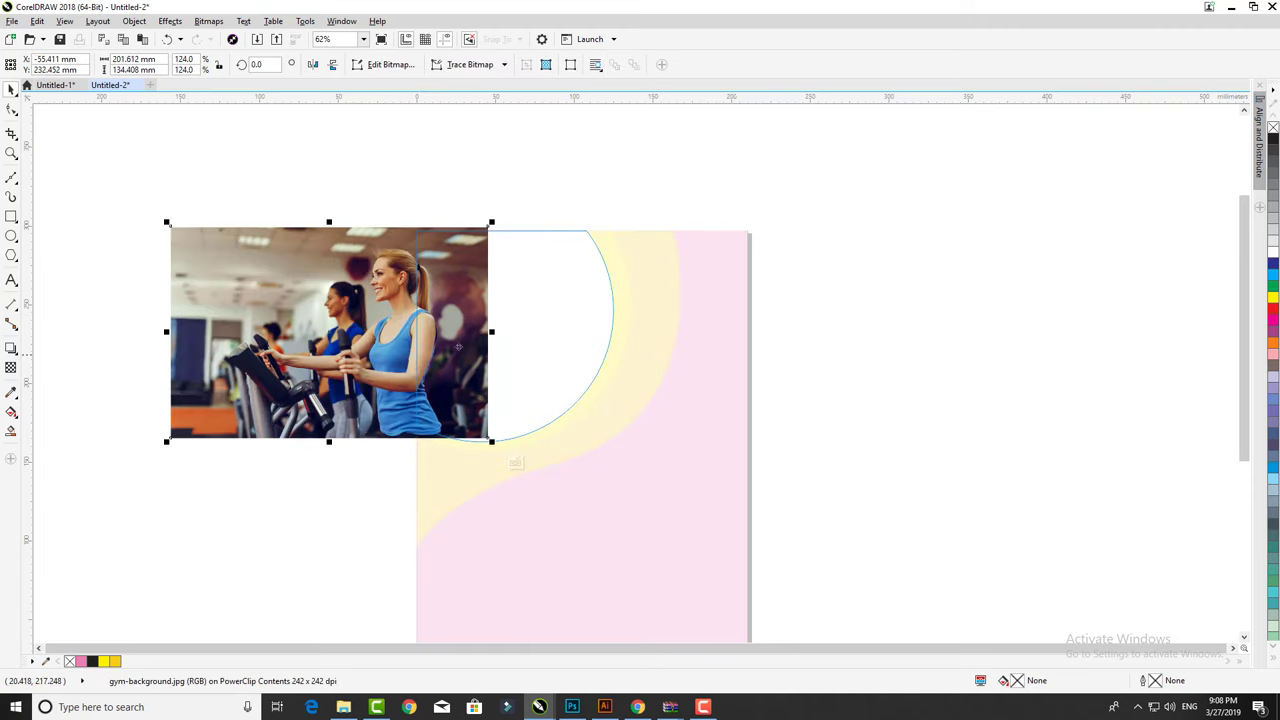
left_click_drag(563, 340, 588, 343)
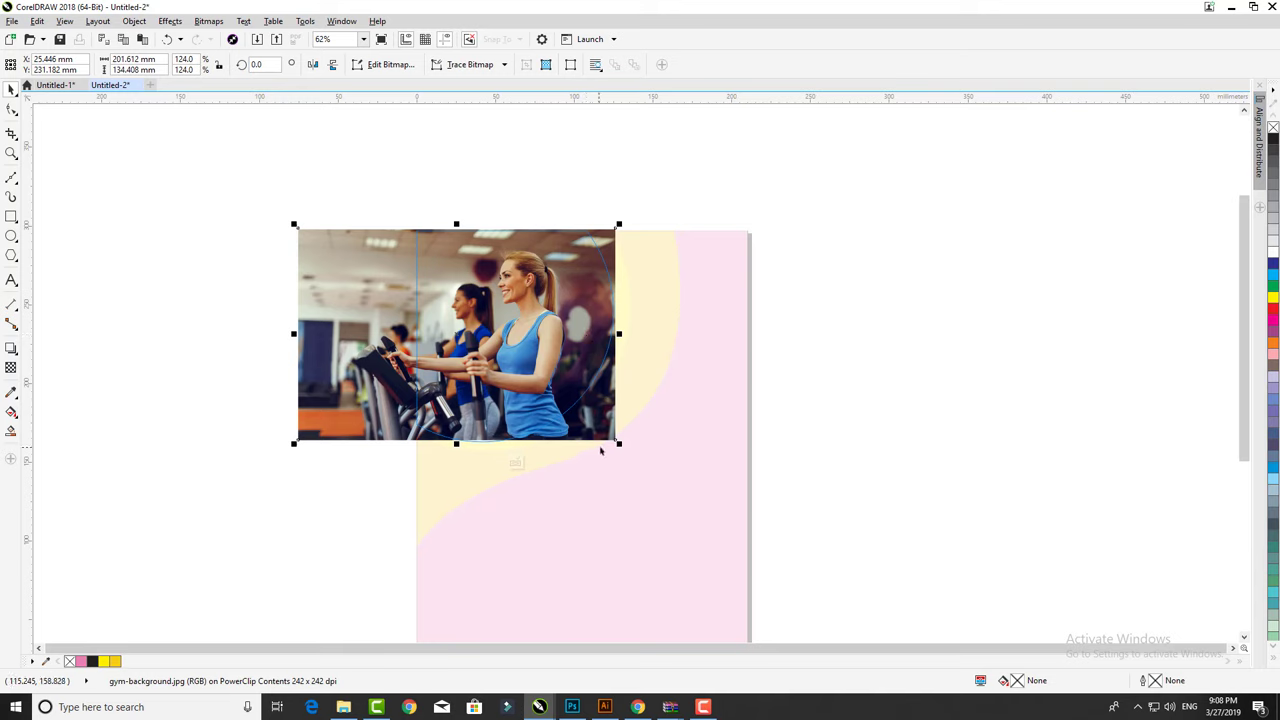
left_click_drag(618, 444, 622, 446)
left_click_drag(529, 387, 557, 387)
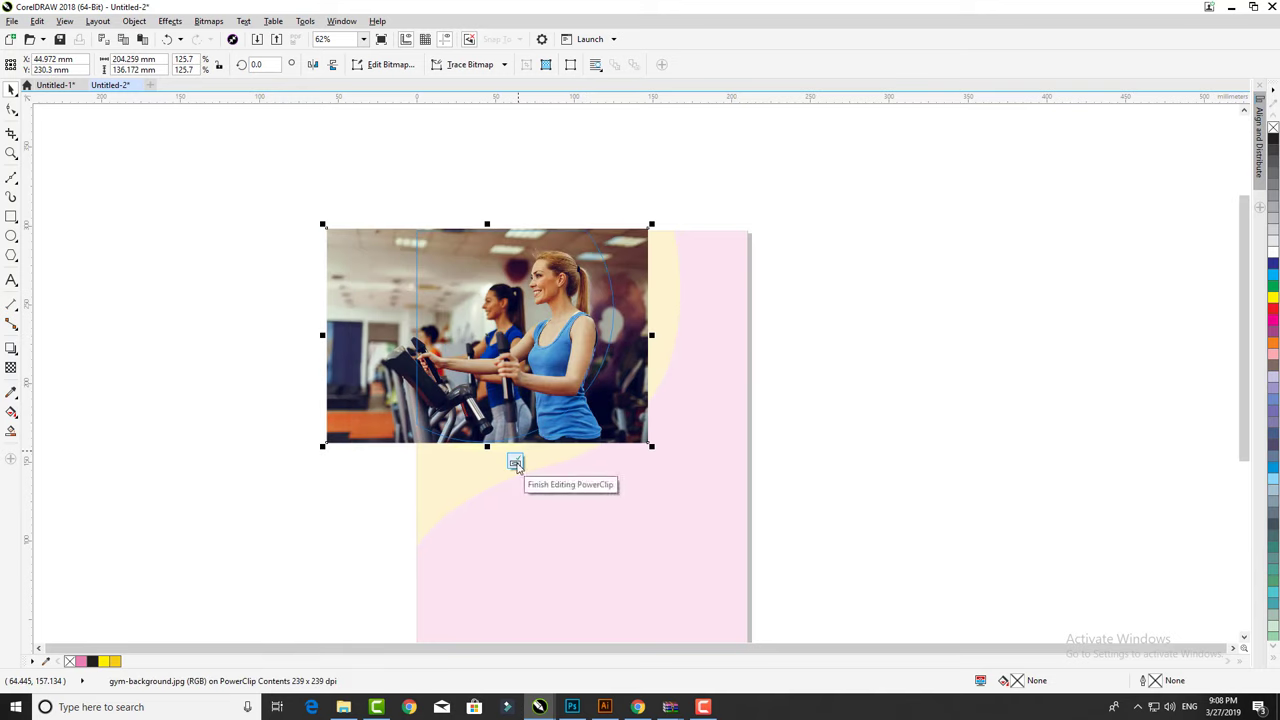
right_click(502, 339)
mouse_move(560, 557)
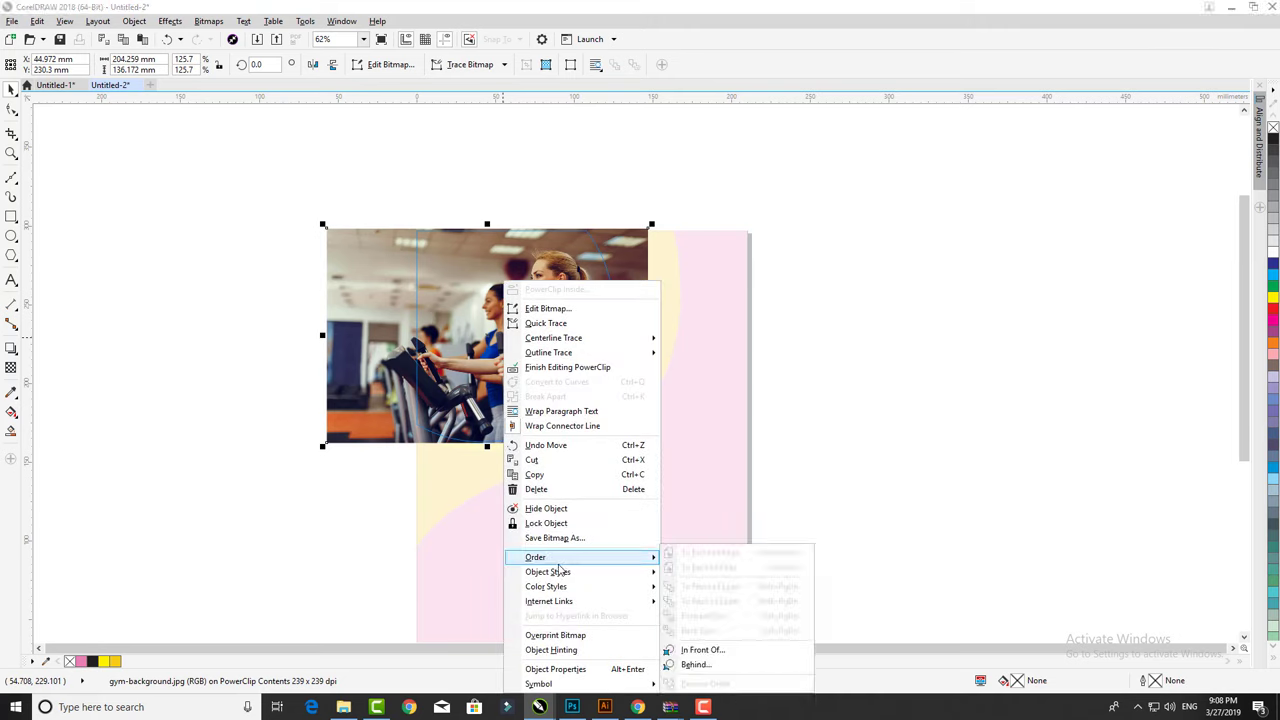
left_click(423, 255)
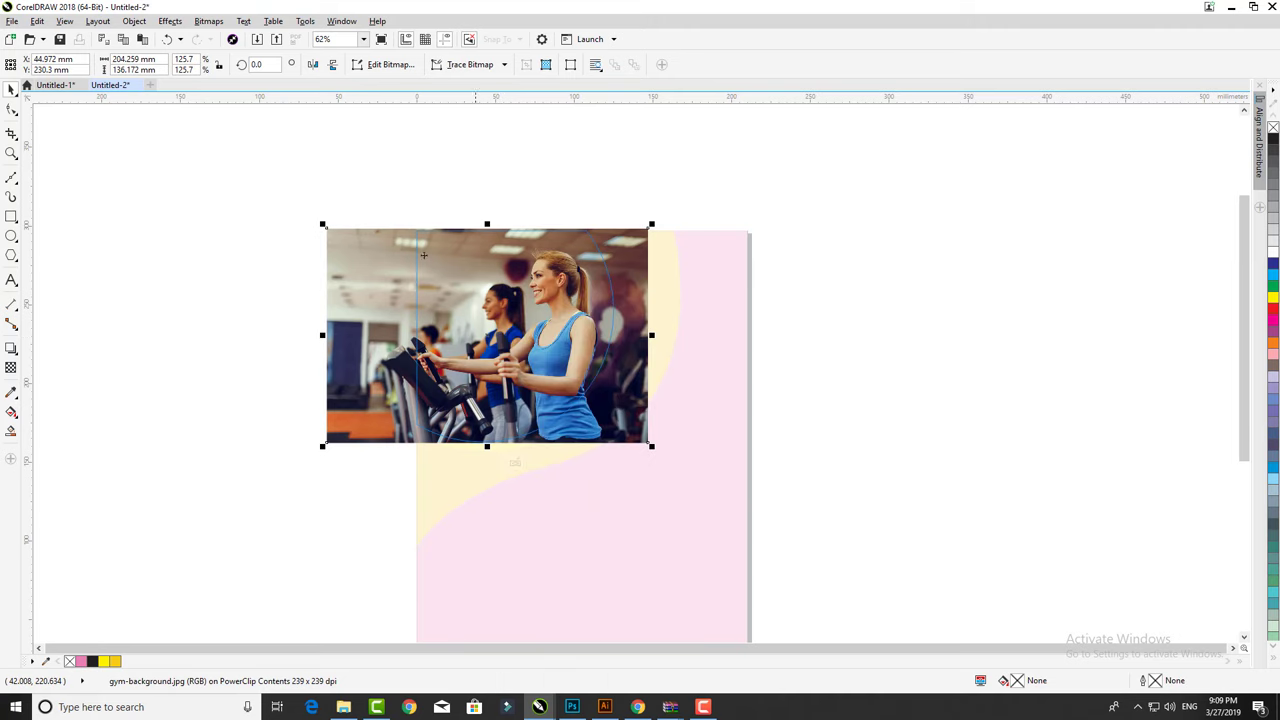
left_click(312, 64)
left_click_drag(476, 306, 521, 306)
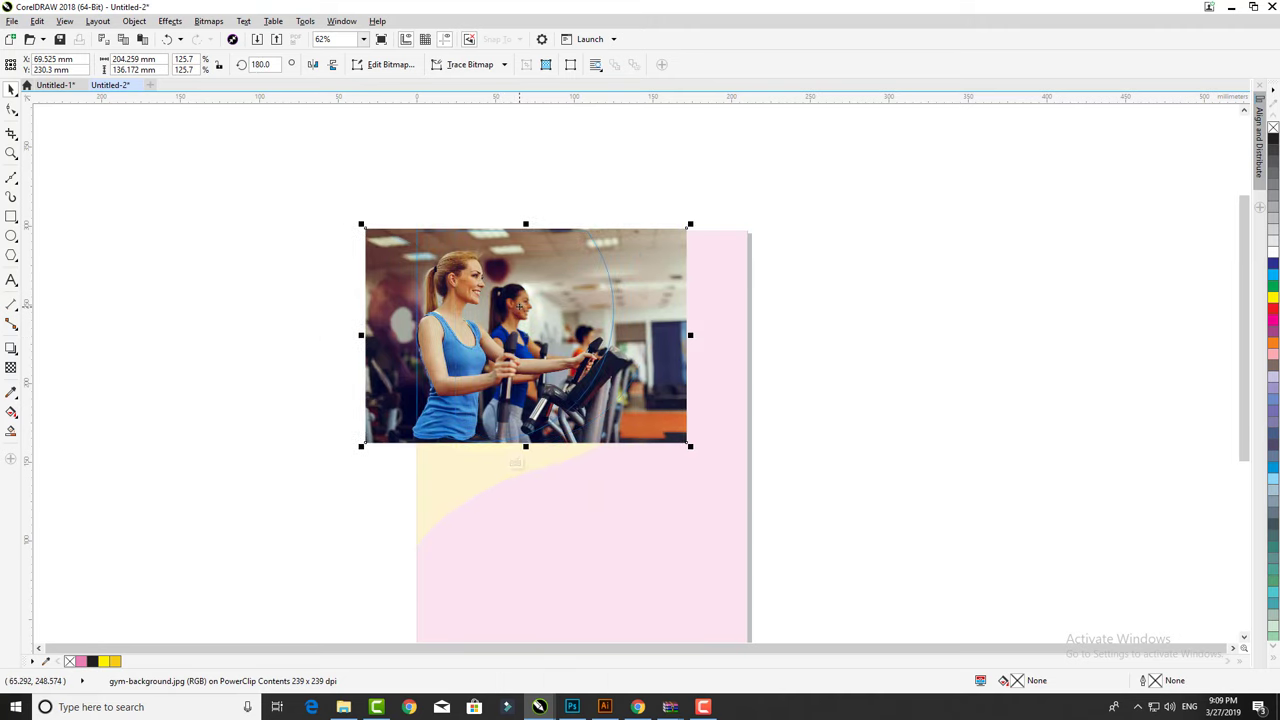
Finish the PowerClip and give the yellow curve band a soft, more transparent drop shadow.
left_click(520, 458)
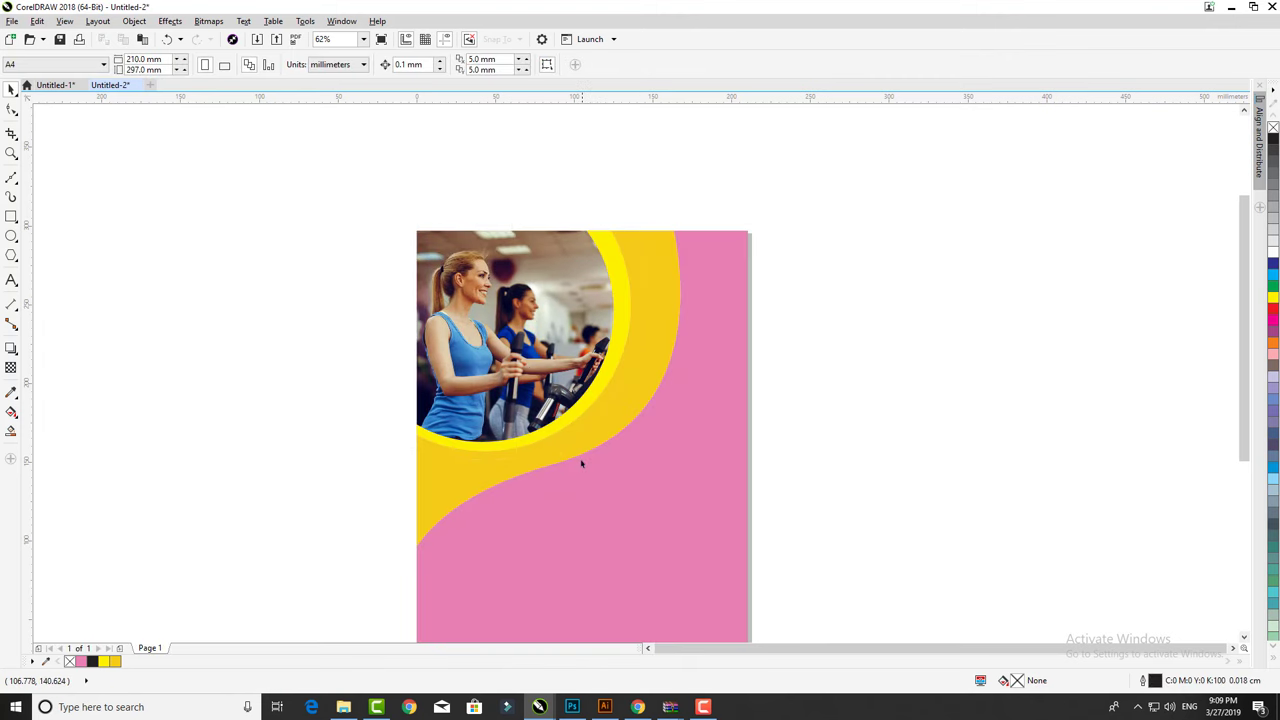
scroll(590, 460, "up", 2)
left_click(600, 355)
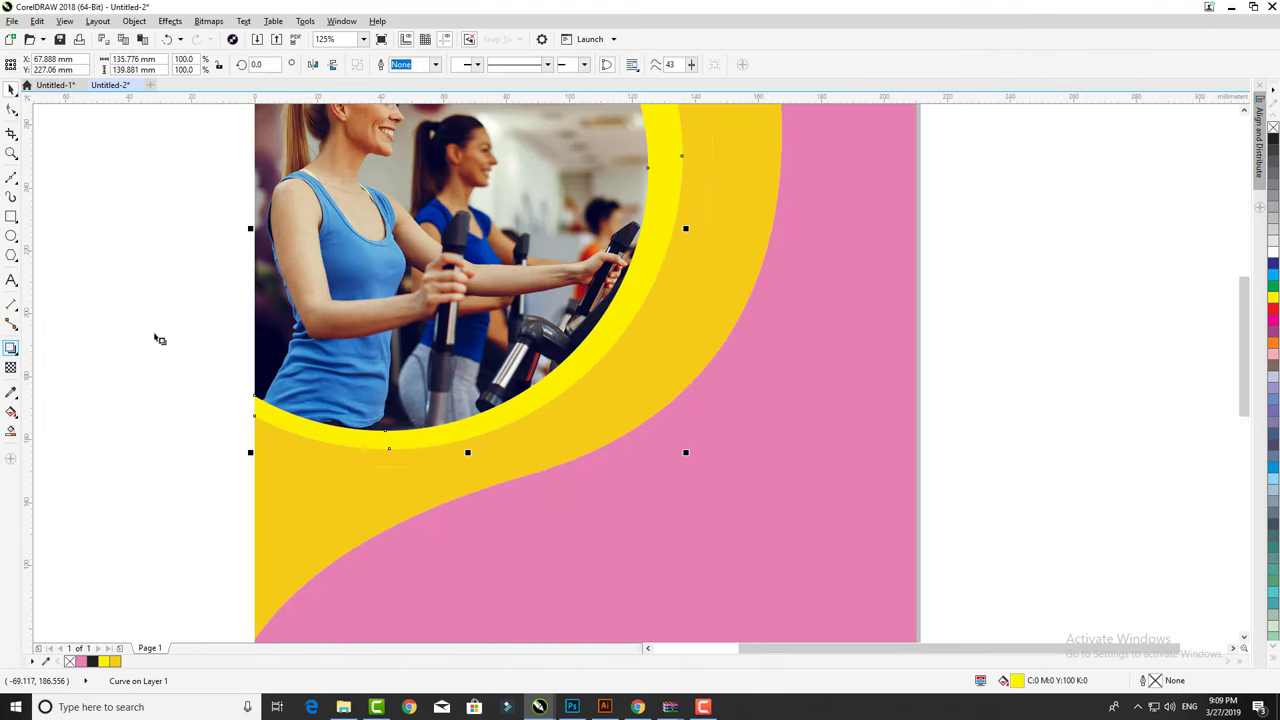
left_click_drag(681, 228, 258, 223)
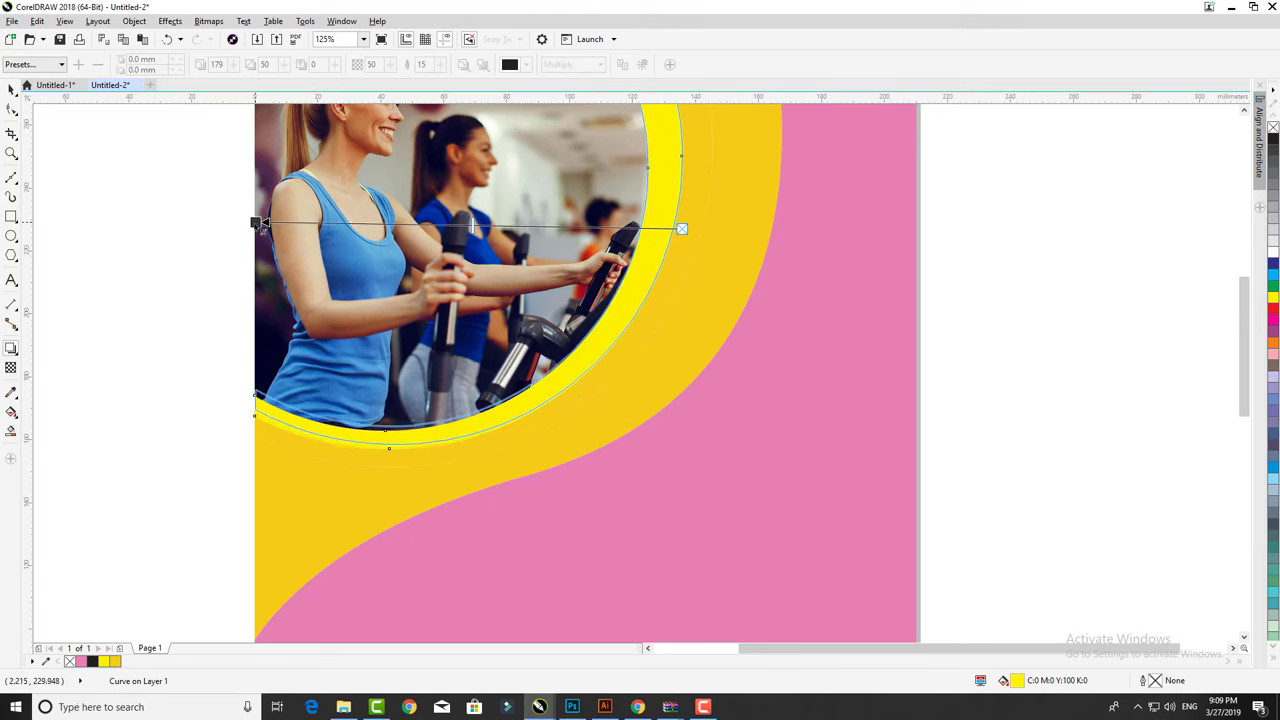
left_click_drag(258, 223, 257, 229)
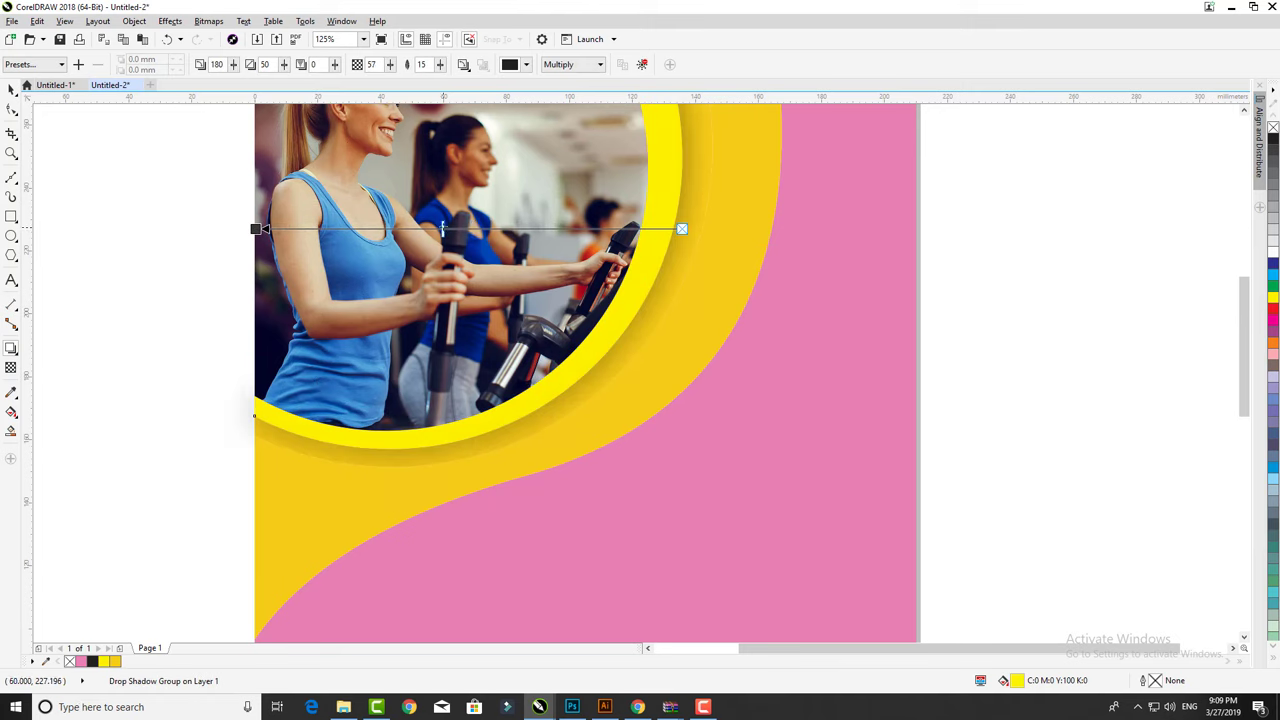
left_click_drag(484, 229, 505, 229)
scroll(643, 245, "down", 2)
Select the yellow curve on its own, undoing the trial moves so it stays in place.
left_click(13, 92)
left_click(655, 190)
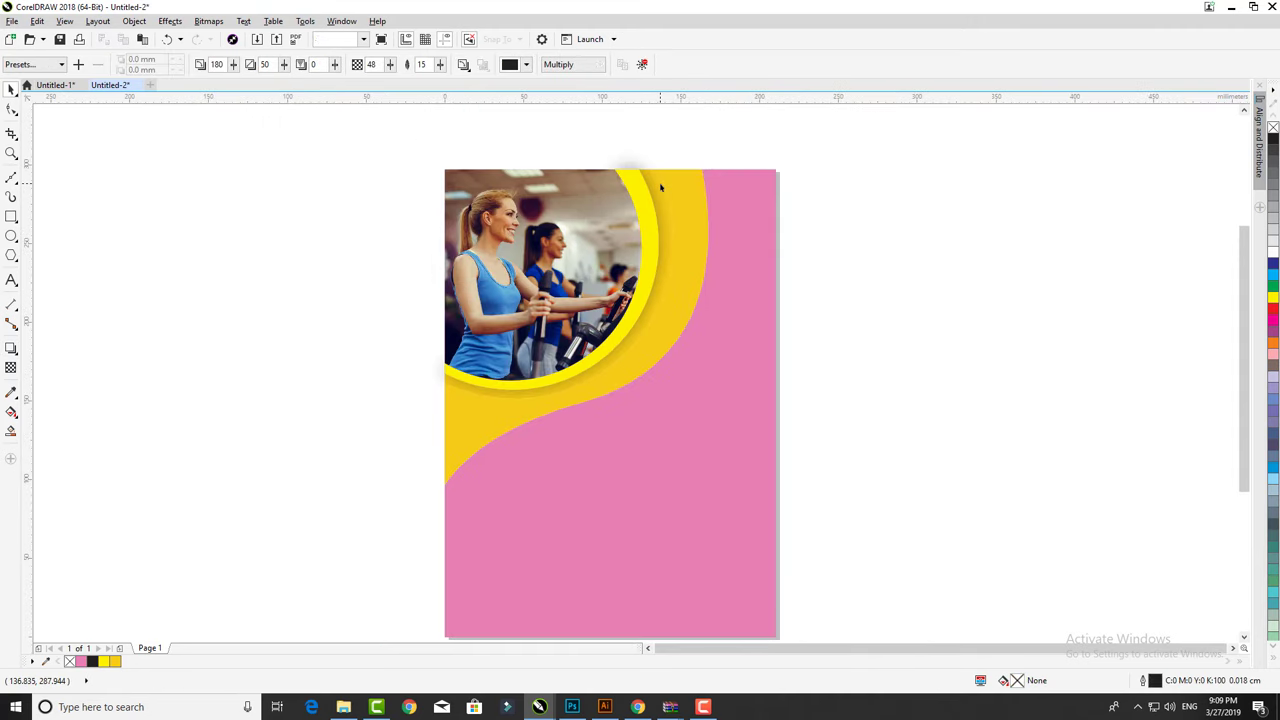
left_click(11, 348)
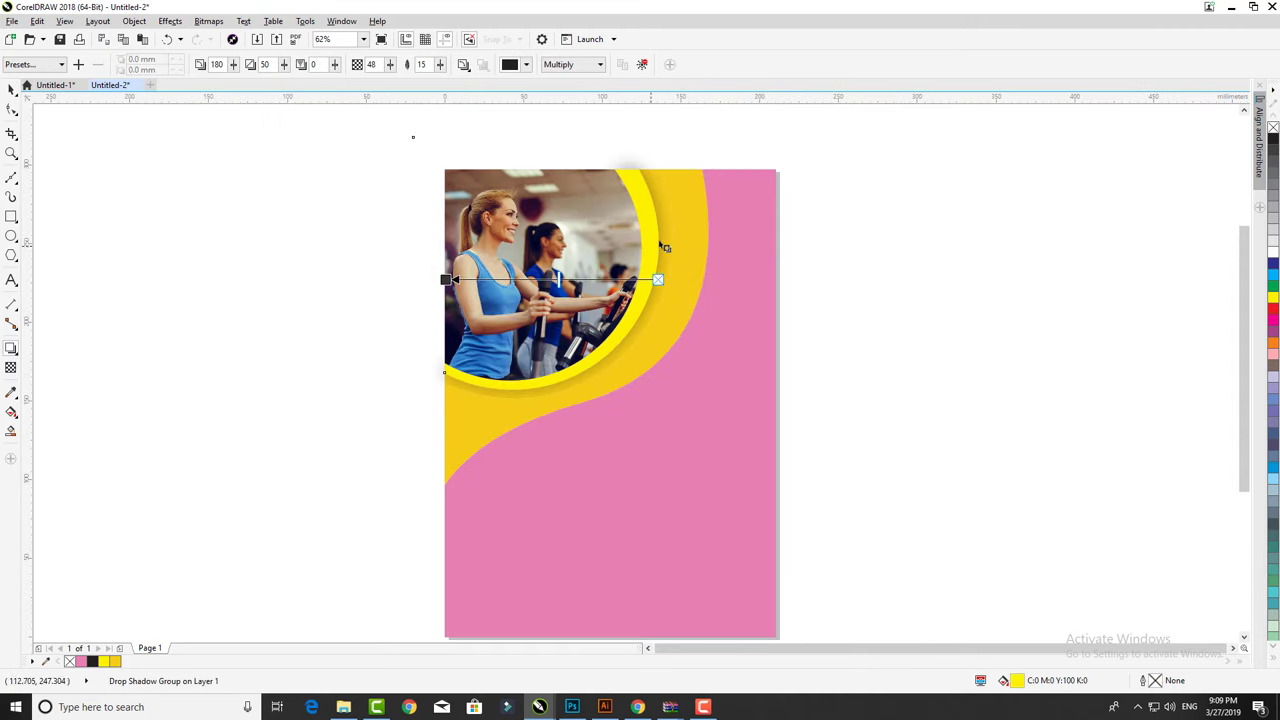
left_click(11, 92)
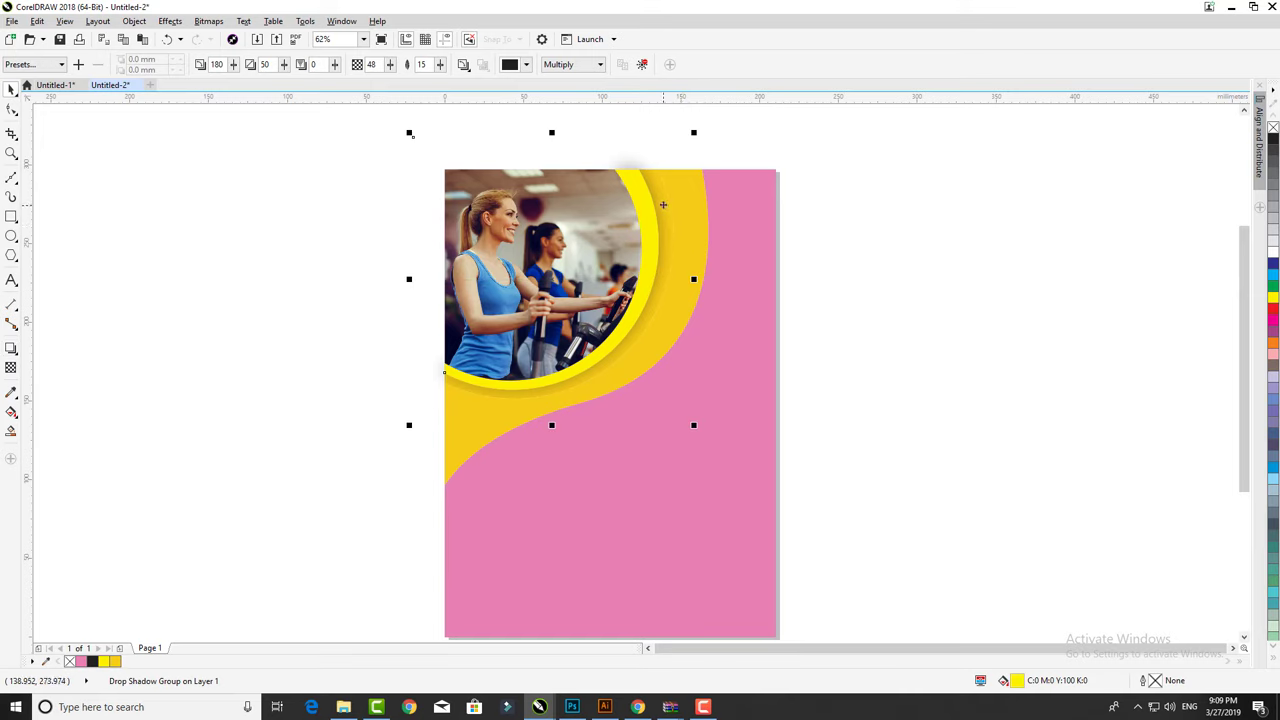
left_click_drag(662, 204, 662, 162)
key("ctrl+z")
left_click(676, 240)
left_click(680, 240)
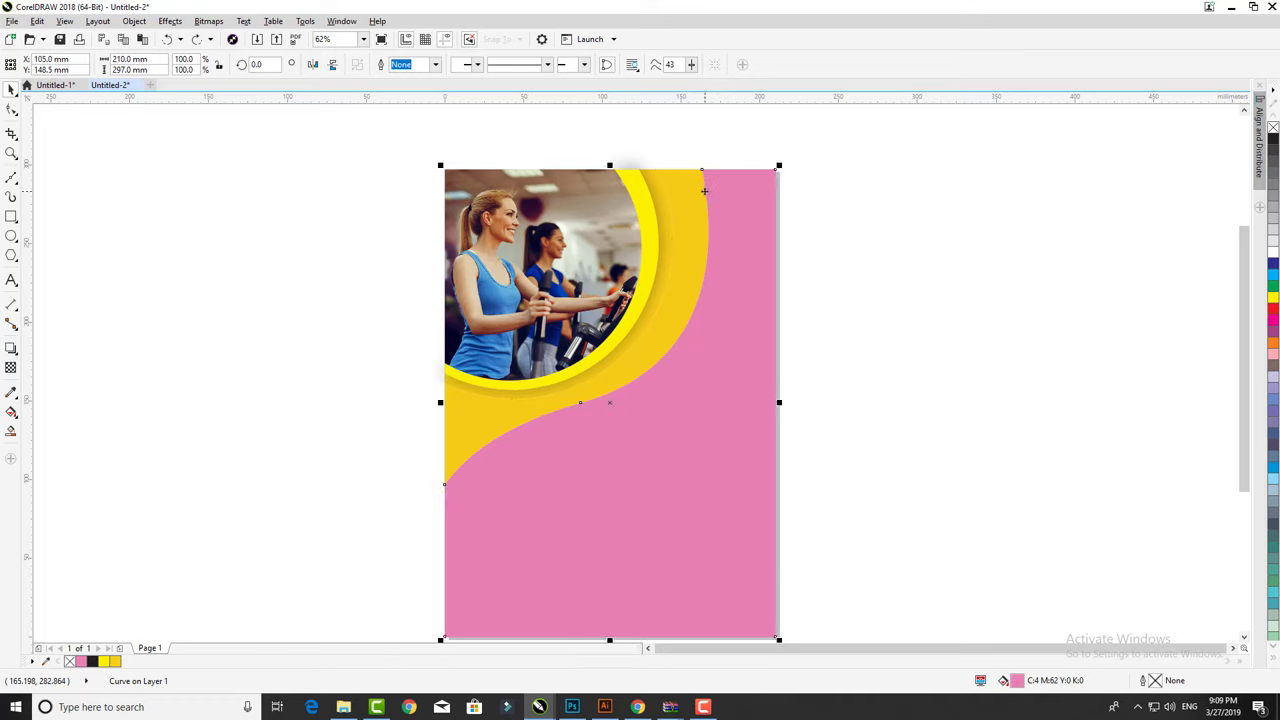
left_click_drag(704, 200, 653, 257)
key("ctrl+z")
left_click_drag(704, 200, 750, 202)
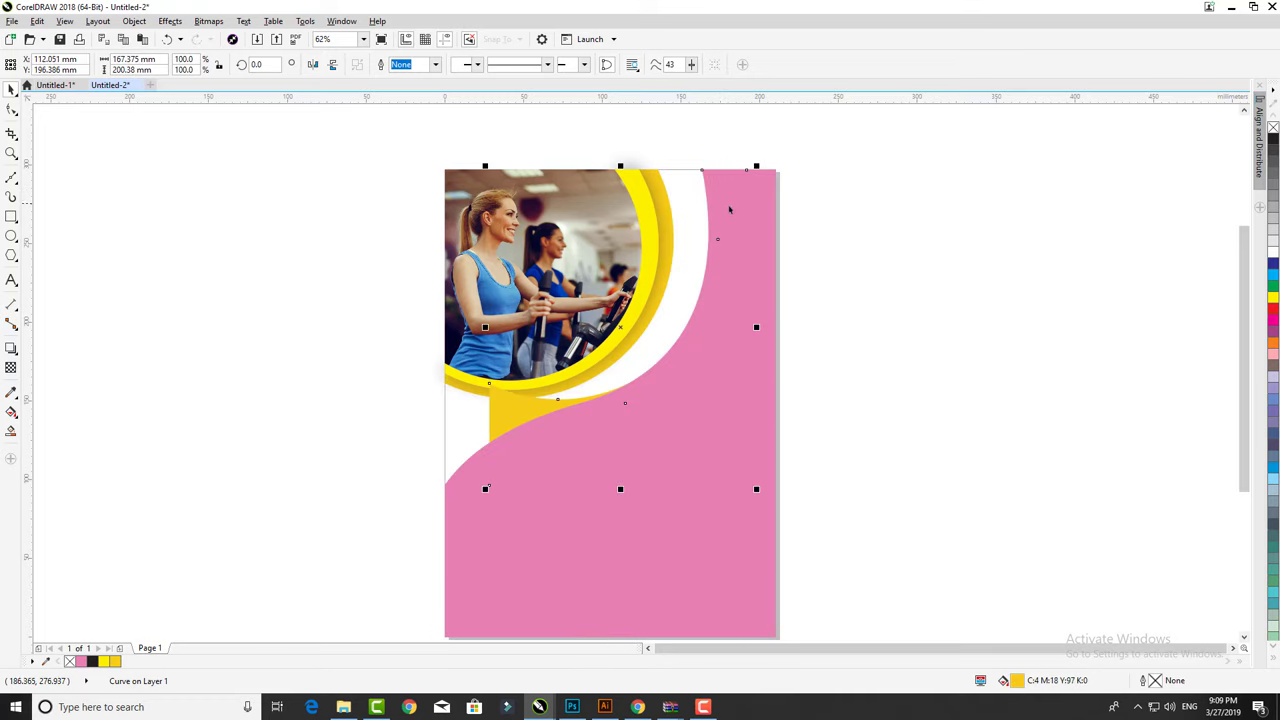
key("ctrl+z")
Cast a low-opacity drop shadow from the curve toward the lower right.
left_click(11, 348)
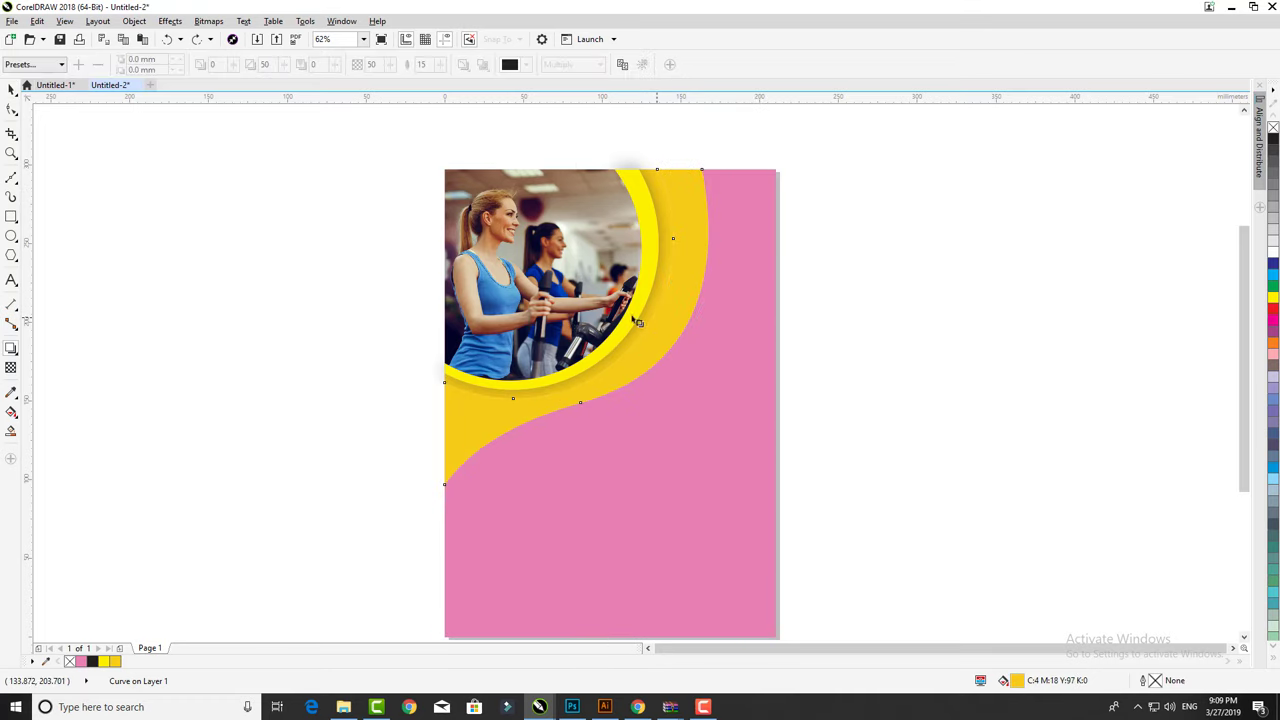
mouse_move(637, 322)
left_mouse_down()
mouse_move(708, 343)
mouse_move(710, 356)
left_mouse_up()
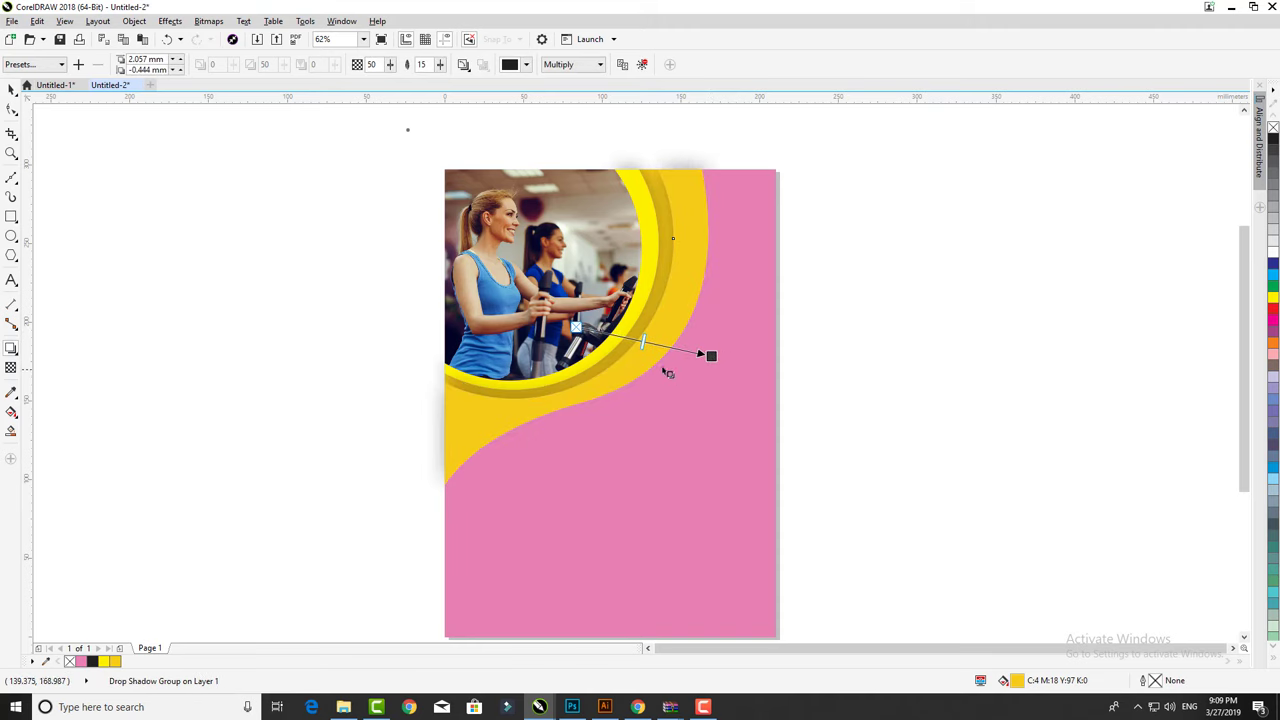
left_click_drag(605, 336, 598, 336)
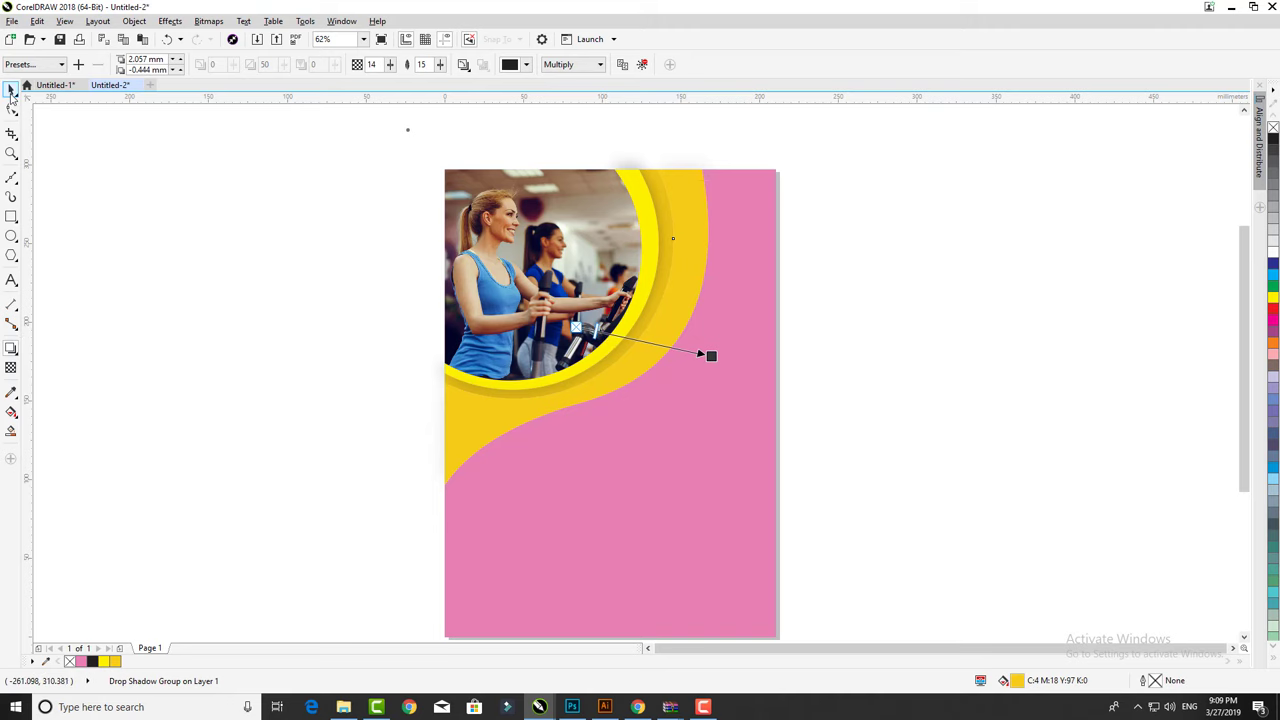
left_click(10, 89)
left_click(103, 193)
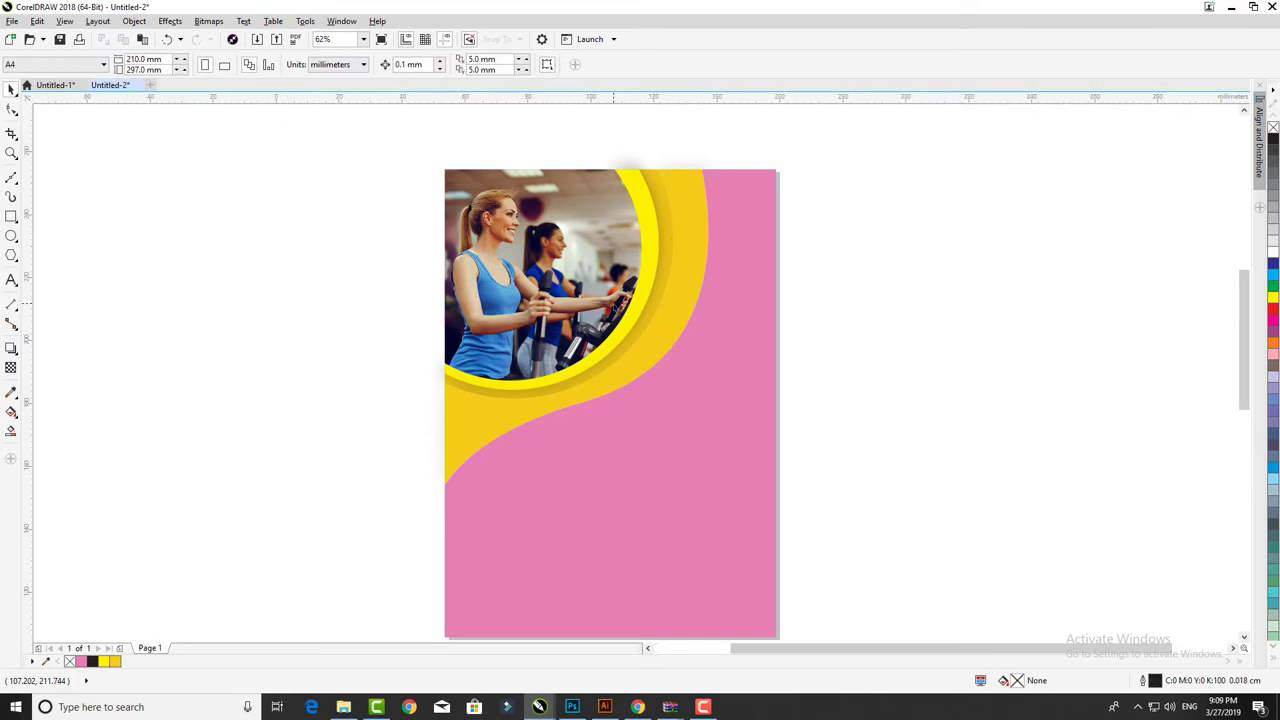
Paste the logo, social icons and Gym club text beside the page; move the Fitness logo to the top-right.
key("ctrl+v")
left_click_drag(530, 412, 979, 490)
left_click(979, 490)
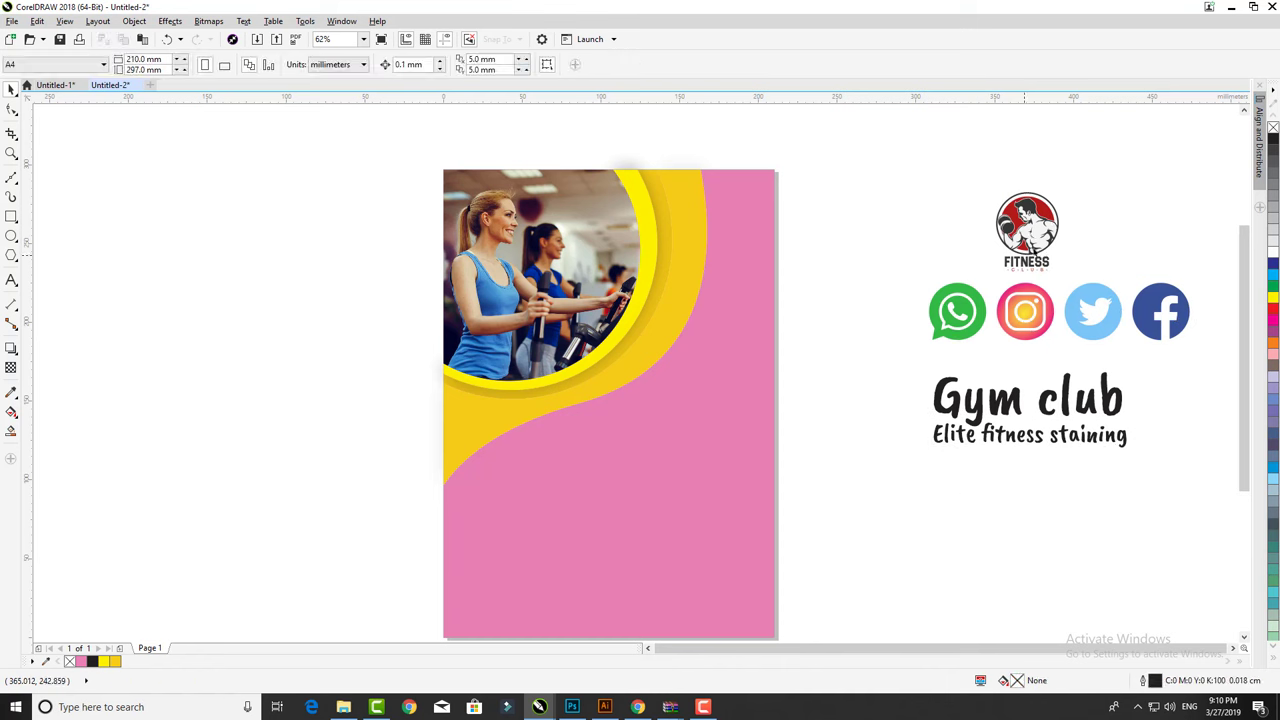
left_click_drag(1027, 230, 720, 222)
scroll(743, 172, "up", 1)
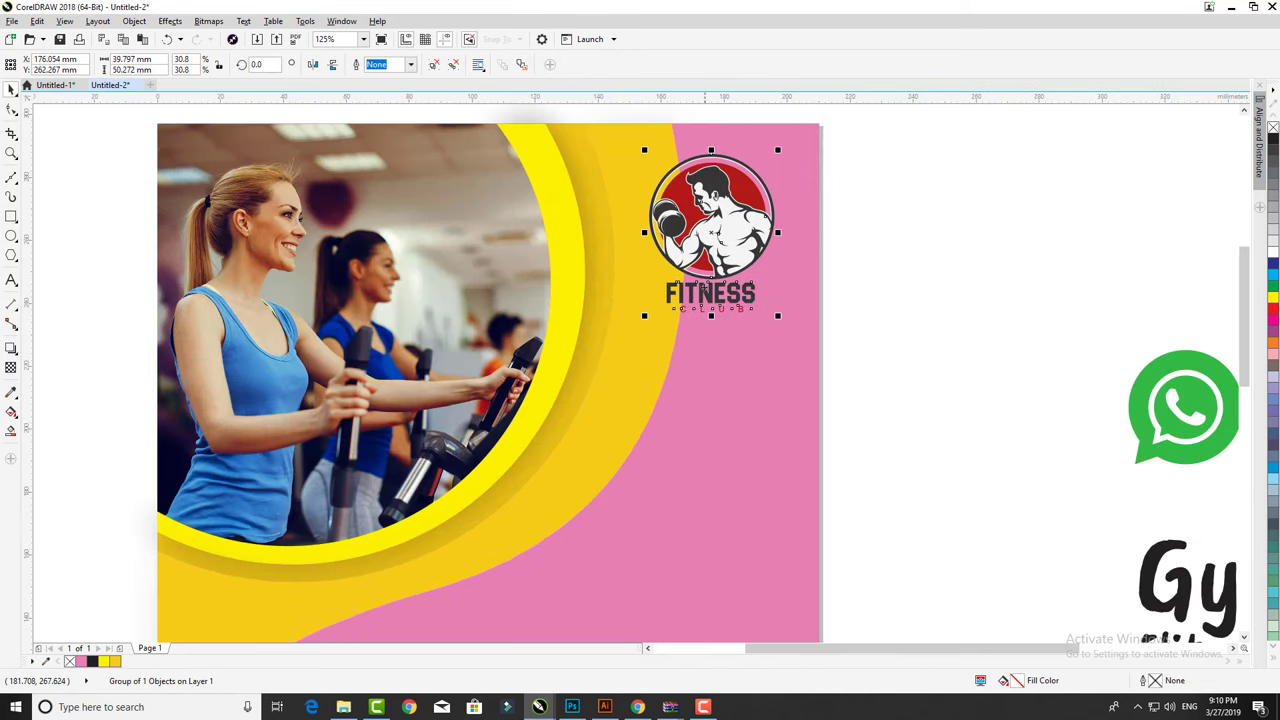
scroll(743, 172, "down", 1)
scroll(743, 172, "up", 1)
Ring the Fitness logo with an 87 mm circle and a smaller 75 mm concentric copy.
key("F7")
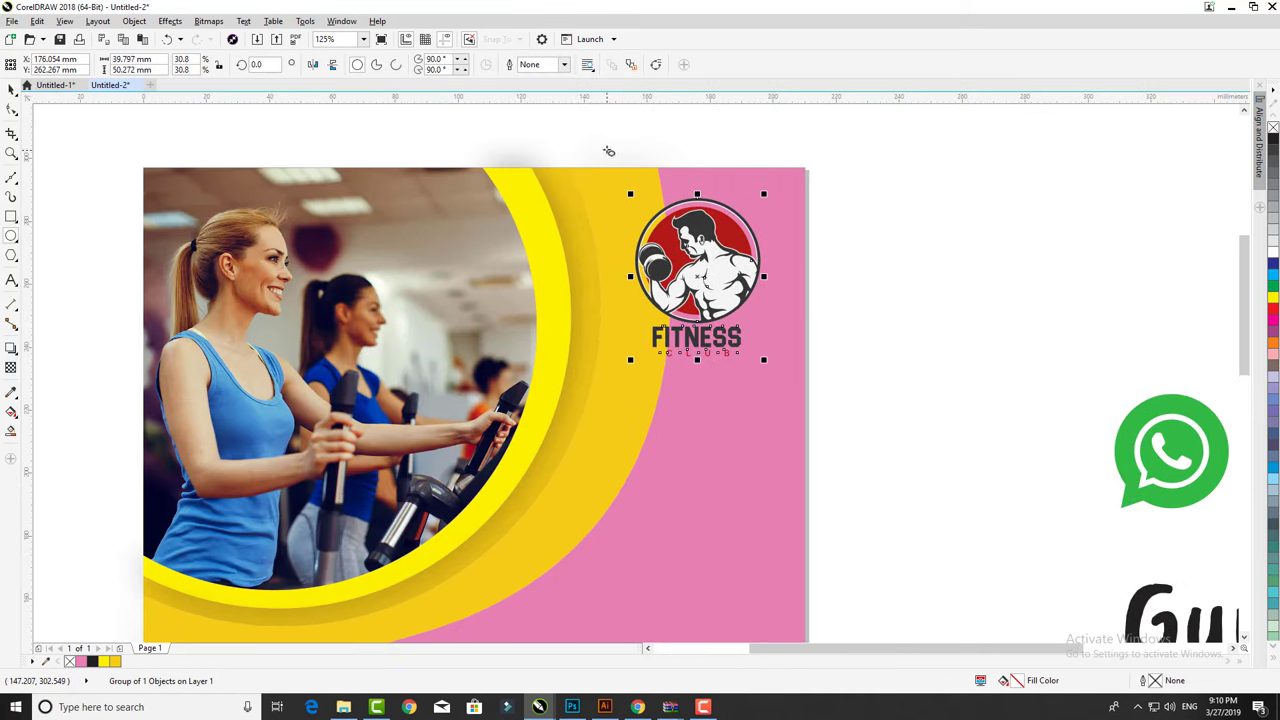
mouse_move(606, 148)
left_mouse_down()
mouse_move(884, 412)
mouse_move(882, 428)
left_mouse_up()
key("space")
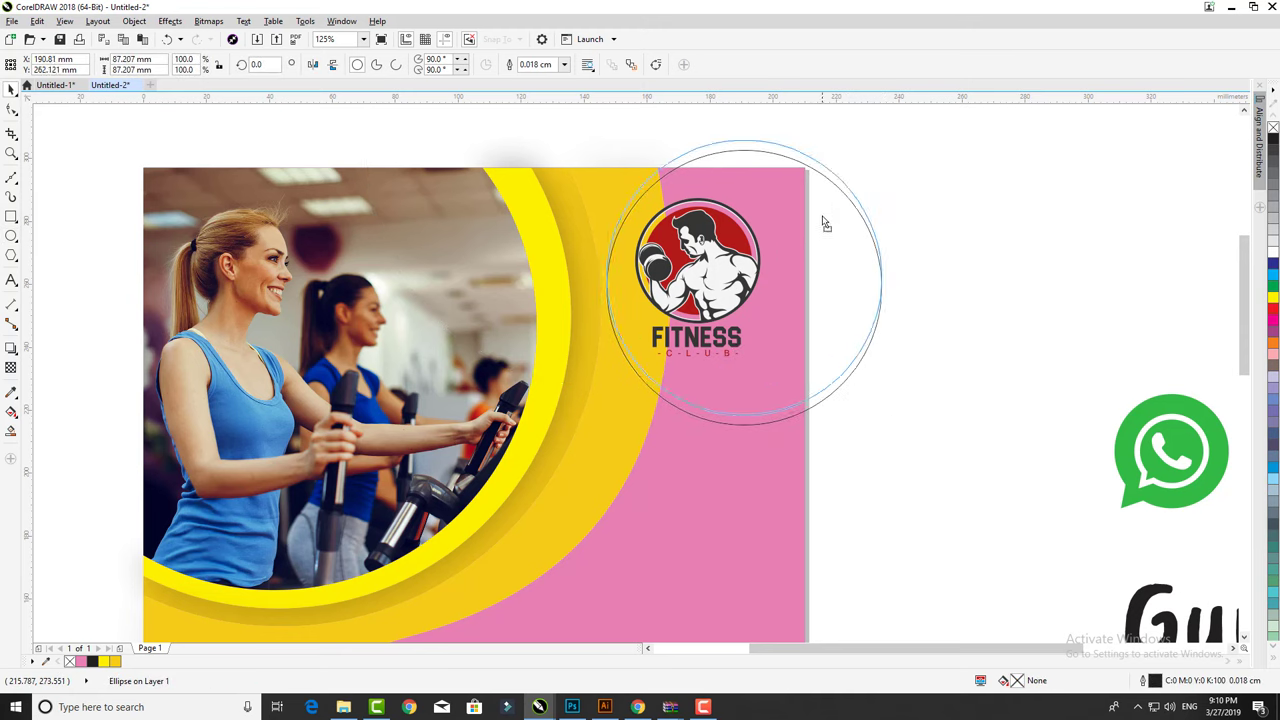
left_click_drag(812, 262, 831, 210)
left_click(735, 268)
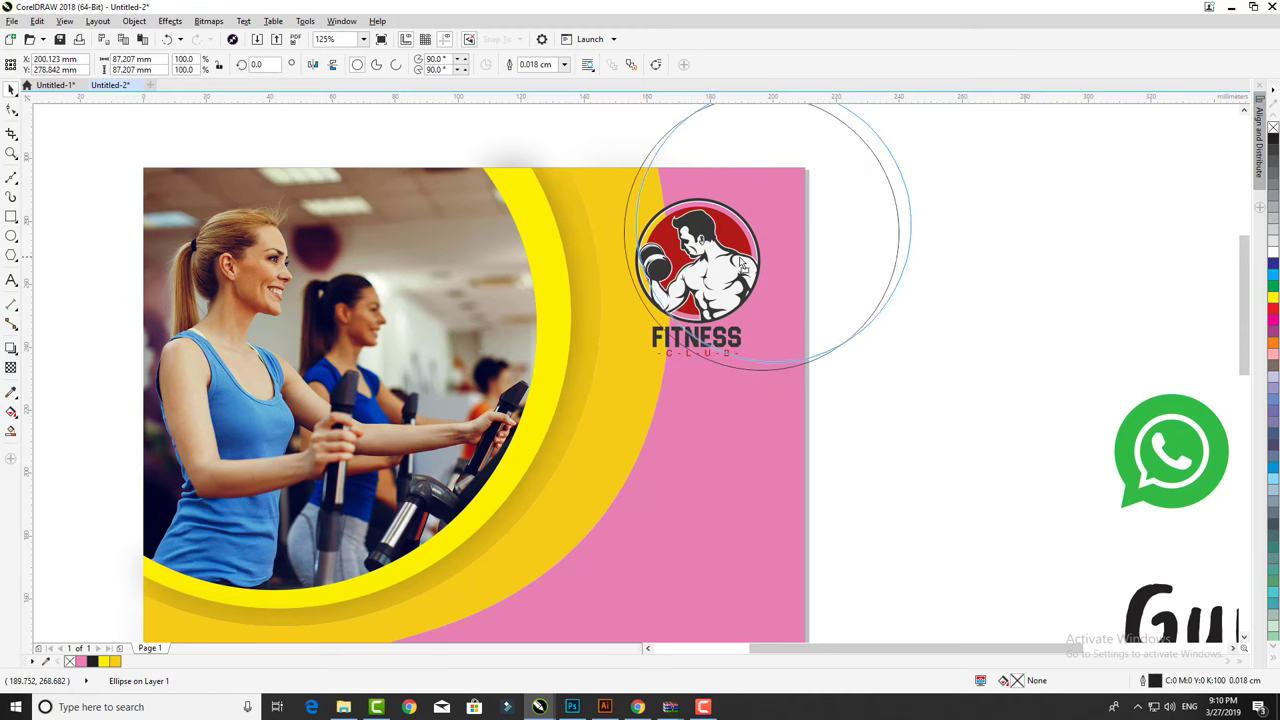
left_click_drag(805, 268, 772, 285)
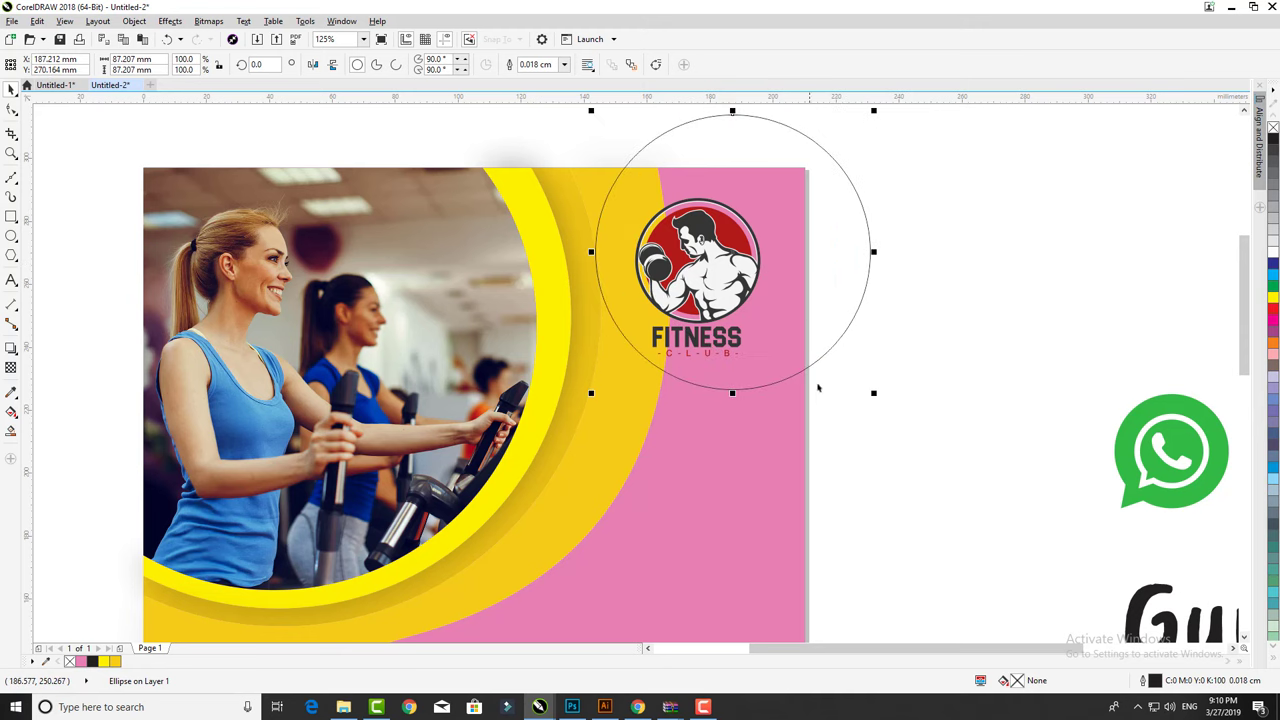
left_click_drag(590, 395, 607, 386)
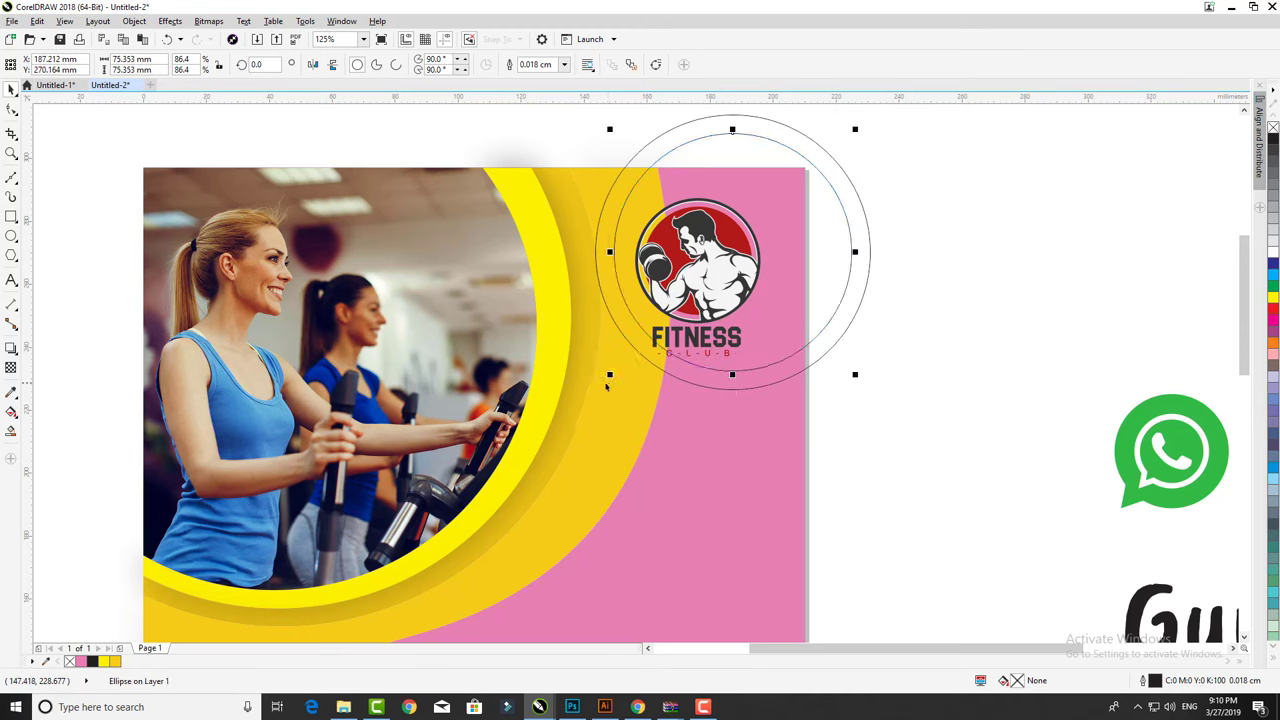
Smart Fill the logo circles, place them just behind the logo, and enlarge the inner circle slightly.
left_click(11, 431)
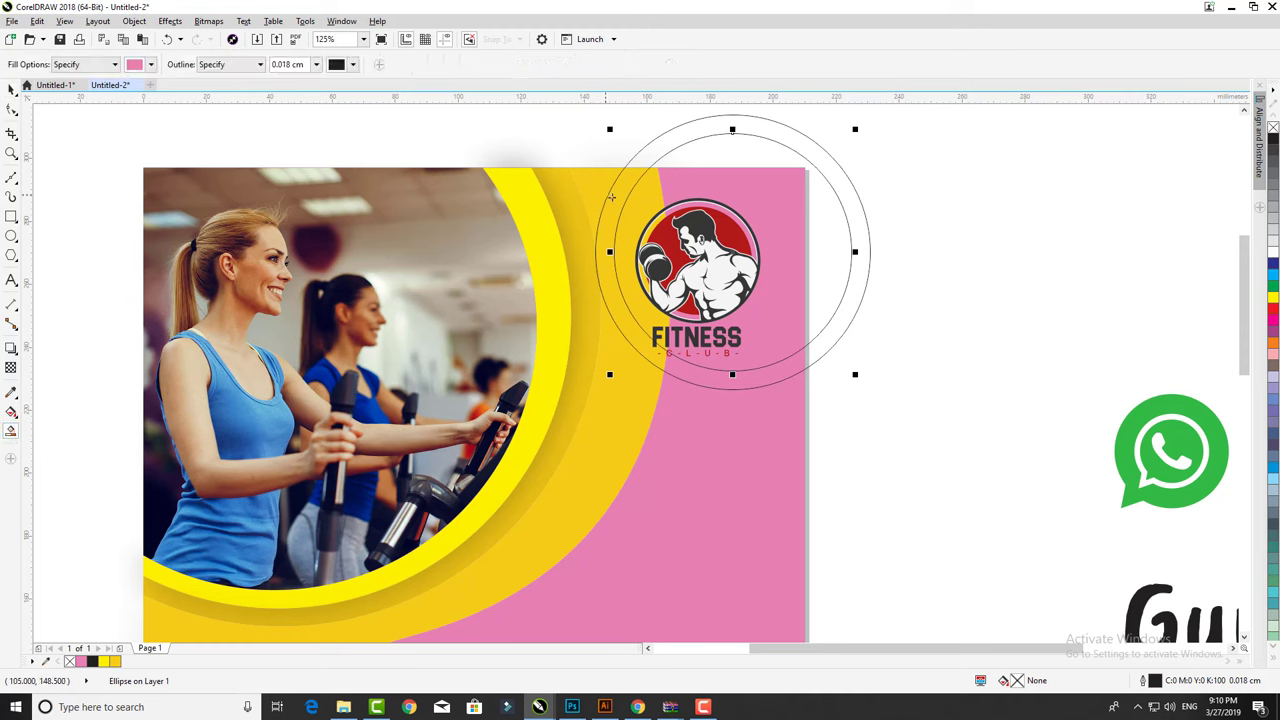
left_click(862, 260)
key("space")
left_click(866, 224, "shift")
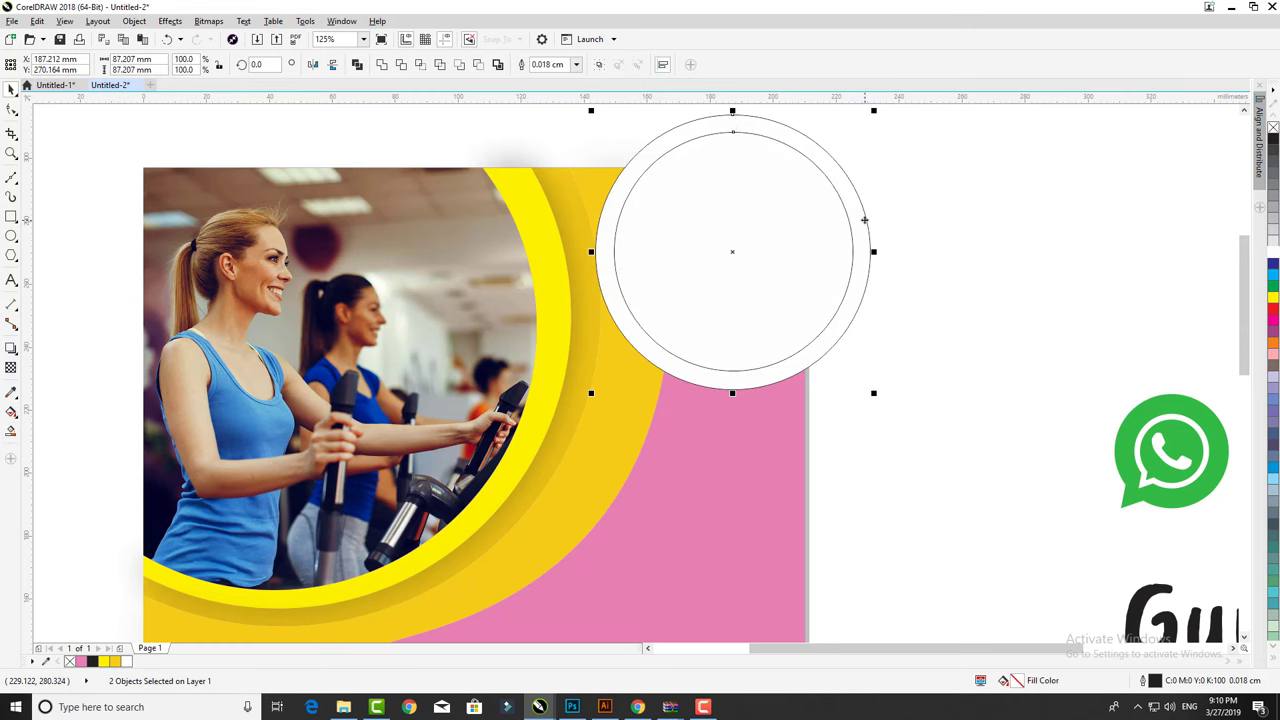
key("shift+Page_Down")
key("ctrl+Page_Up")
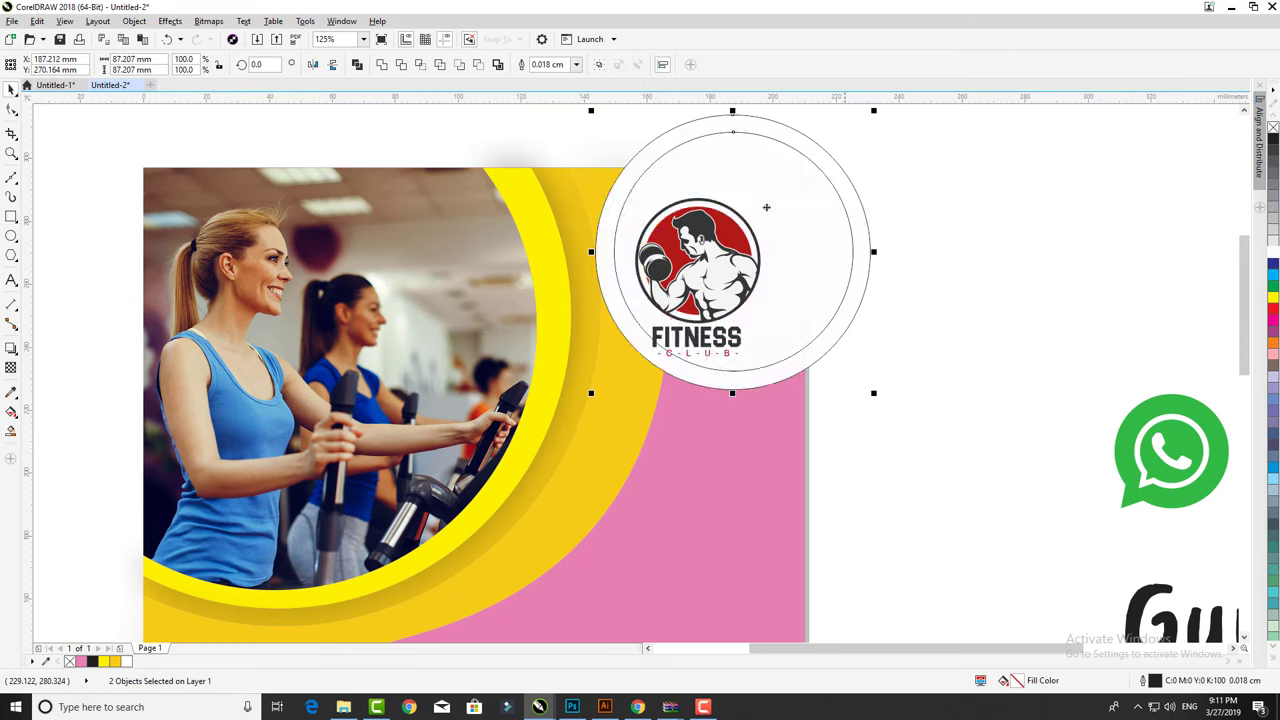
left_click(823, 372)
left_click(709, 356)
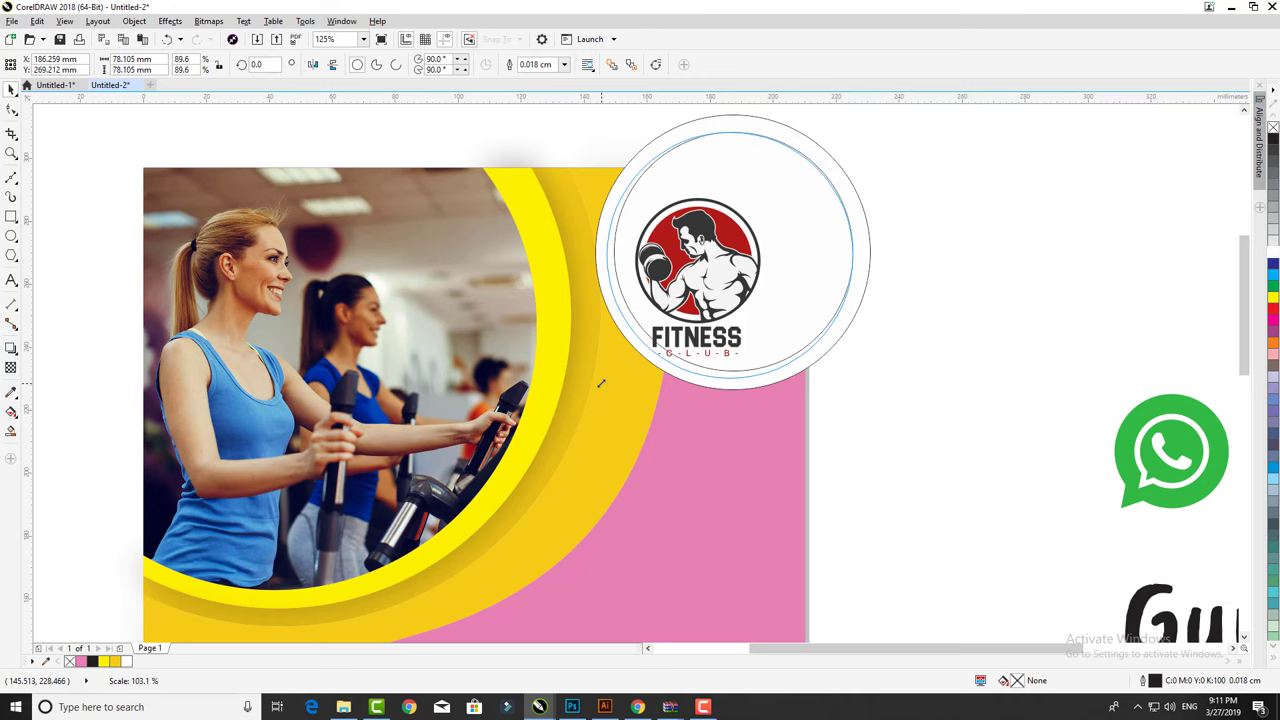
left_click_drag(609, 375, 591, 393)
Fill both logo circles with the gold yellow (C4 M18 Y97 K0) sampled from the curve.
left_click(9, 396)
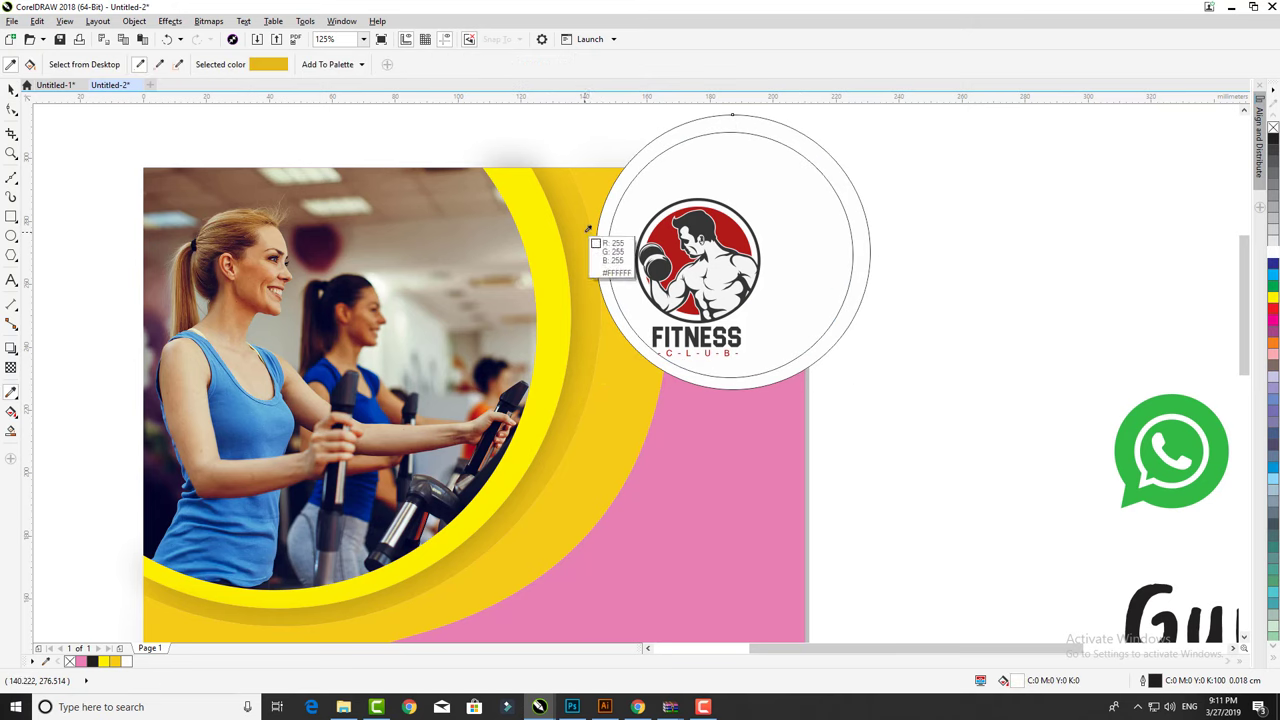
left_click(602, 245)
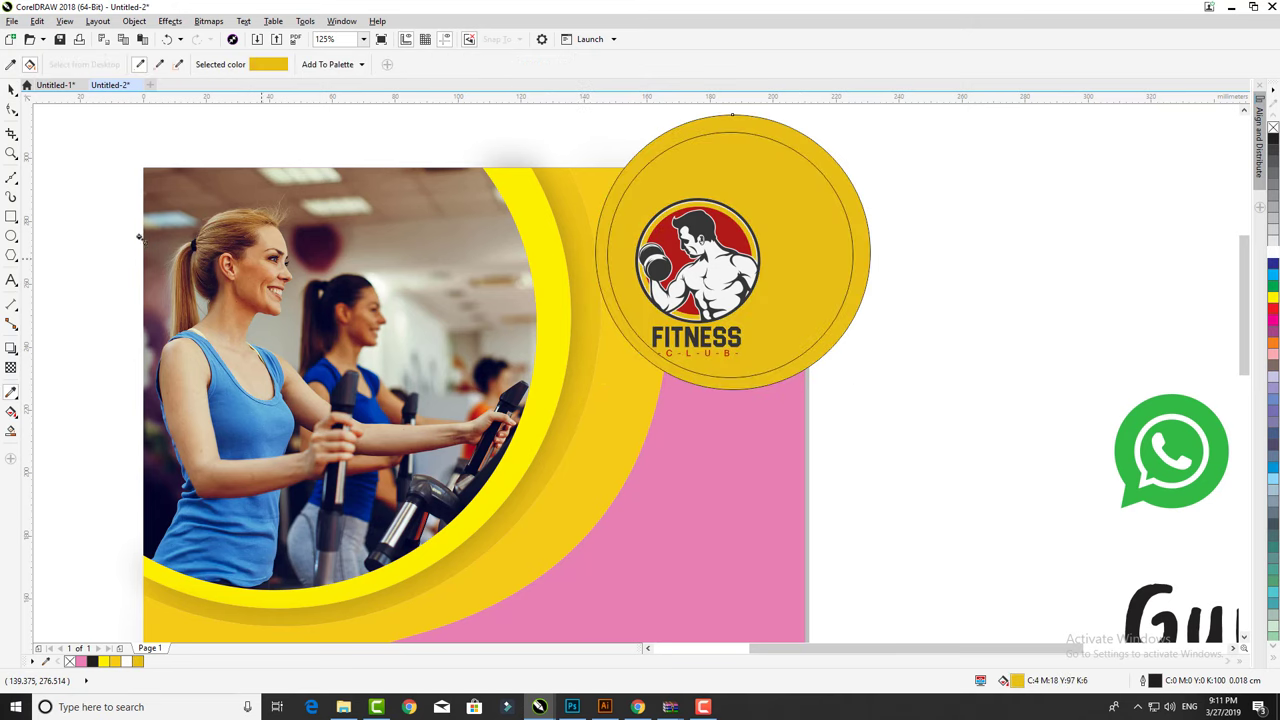
left_click(11, 88)
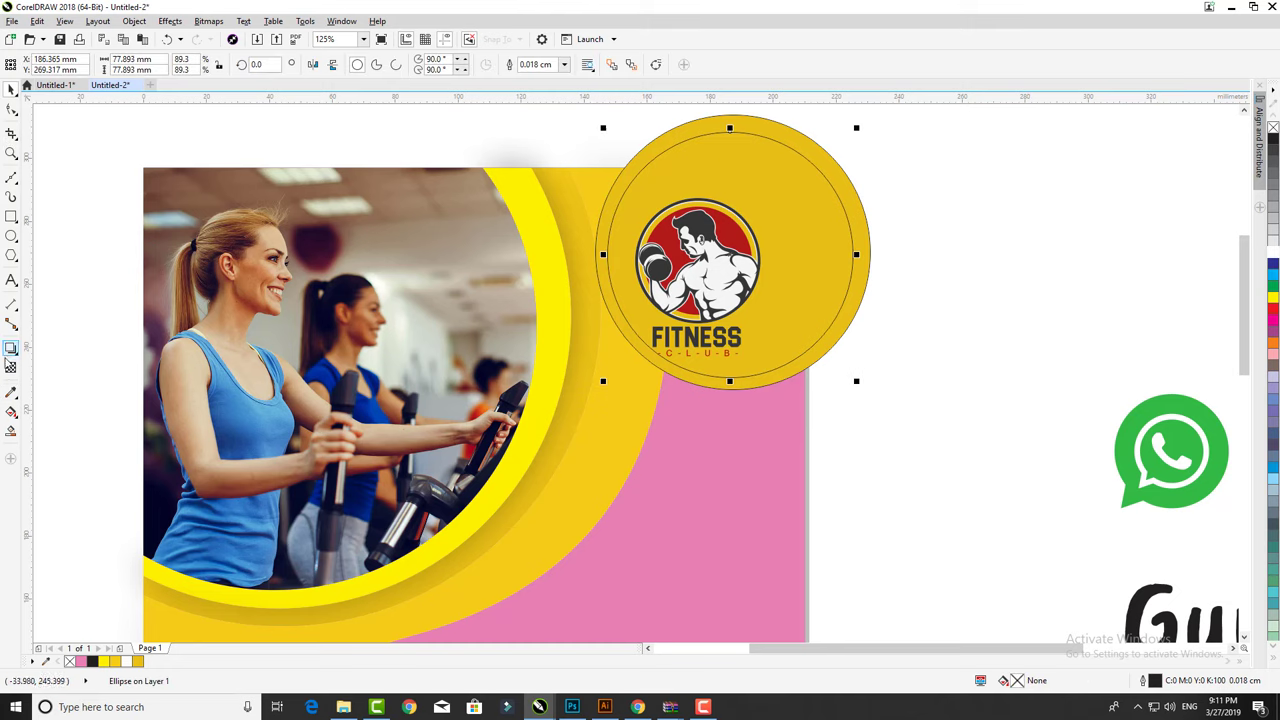
left_click(11, 396)
left_click(610, 455)
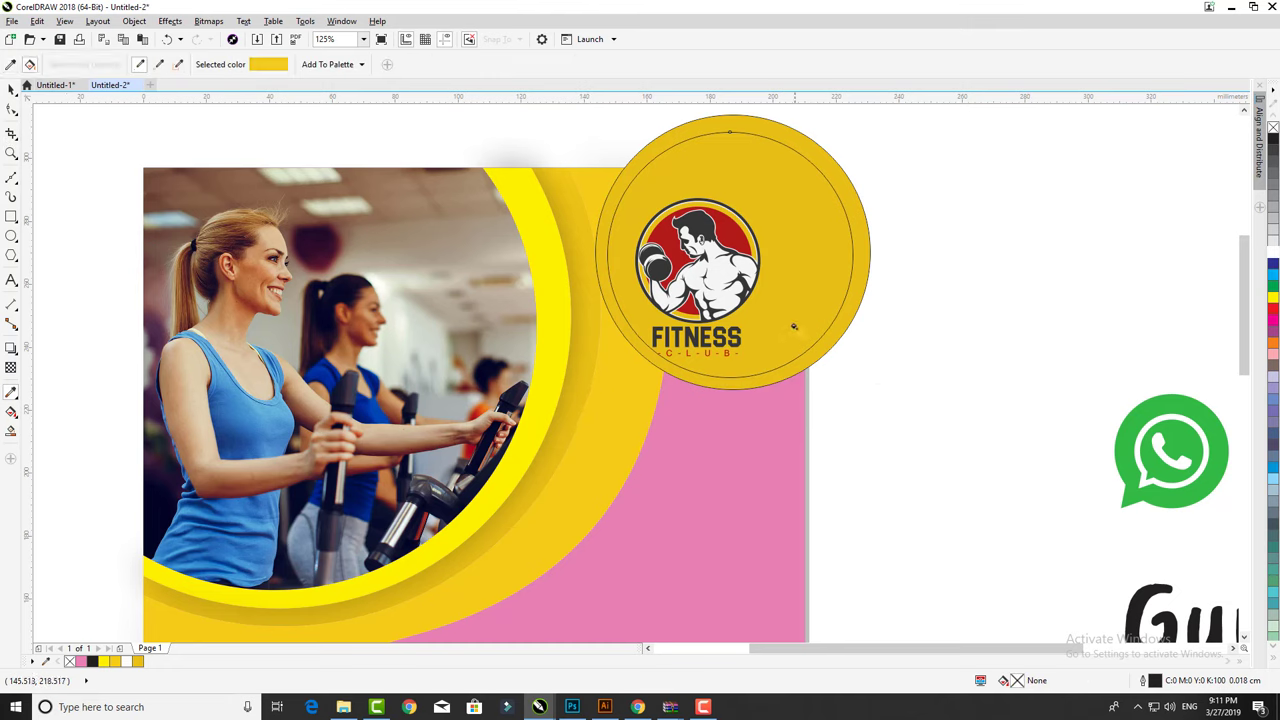
left_click(794, 326)
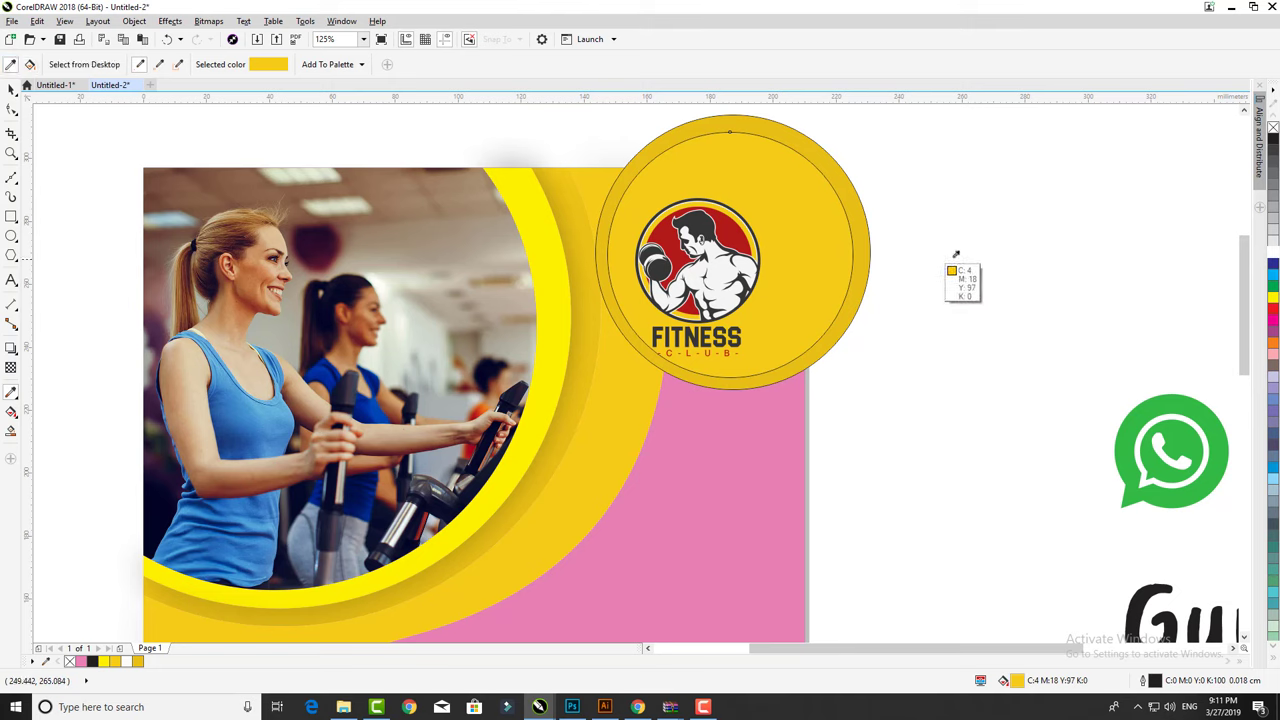
left_click(957, 260)
left_click(10, 90)
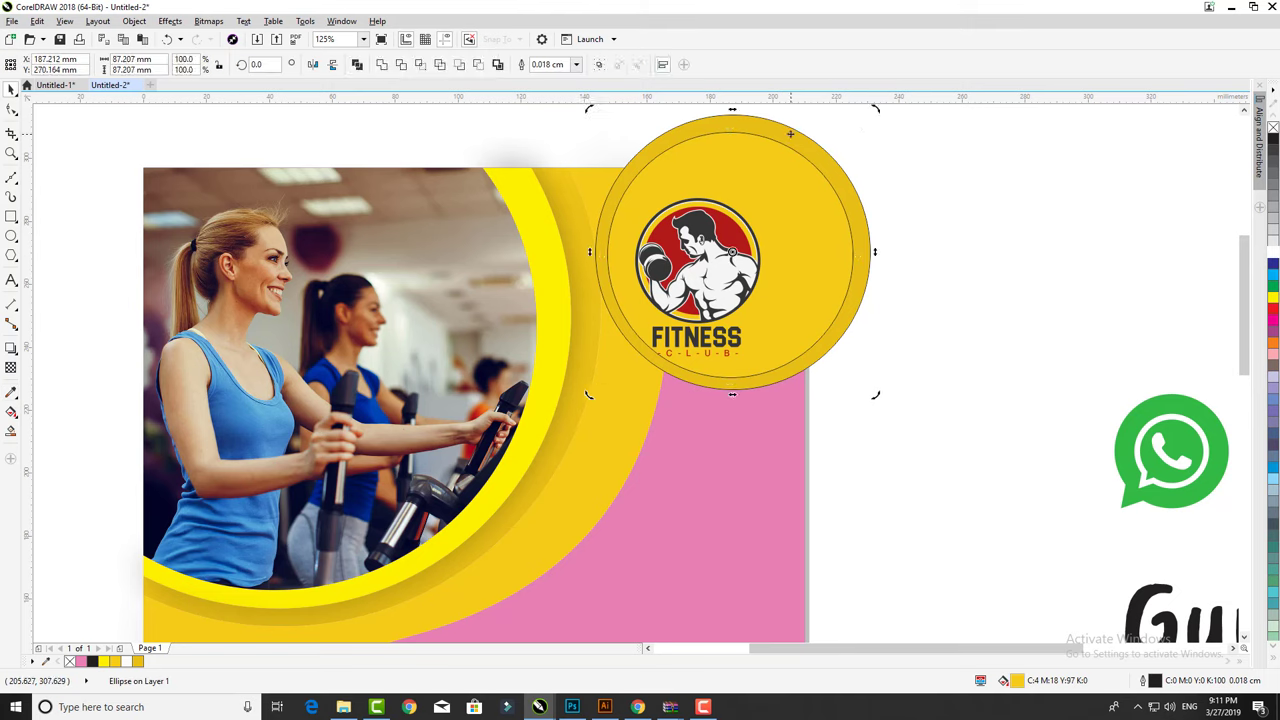
Undo an accidental pink fill and draw a 73.9 mm square framing the Fitness logo.
left_click(11, 432)
left_click(601, 236)
key("ctrl+z")
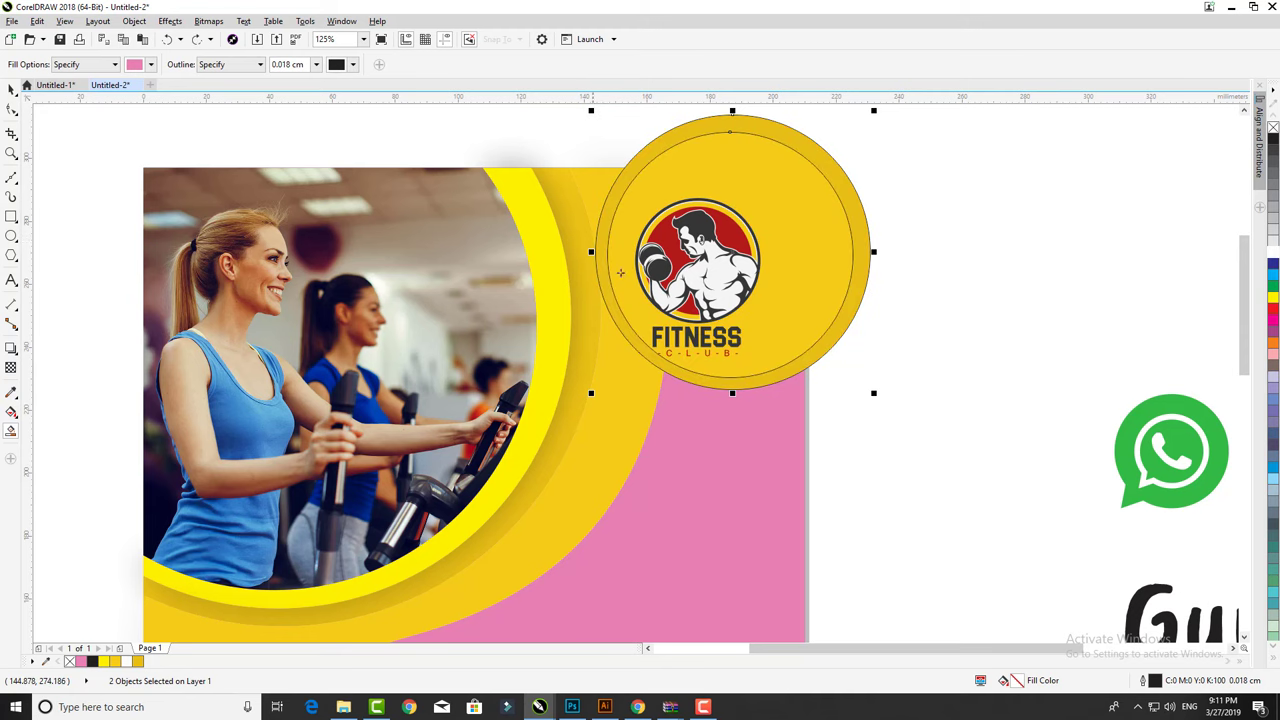
left_click(11, 89)
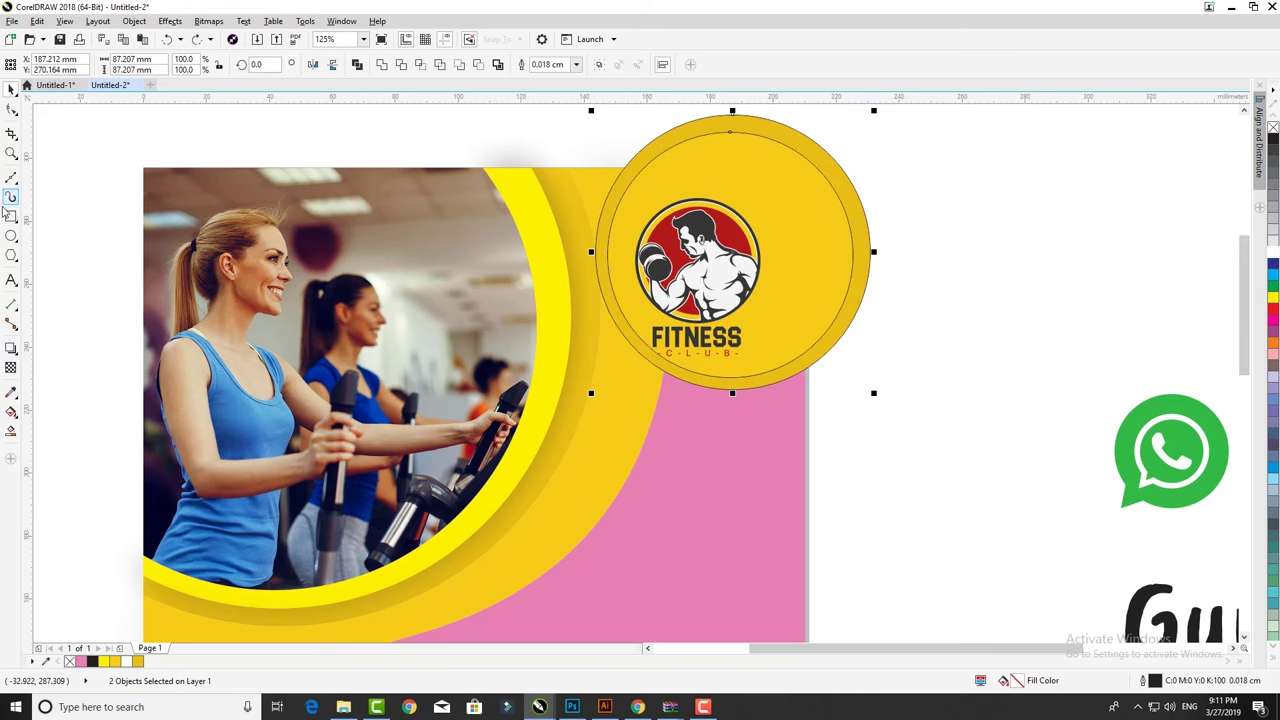
left_click_drag(575, 172, 808, 403)
left_click(11, 89)
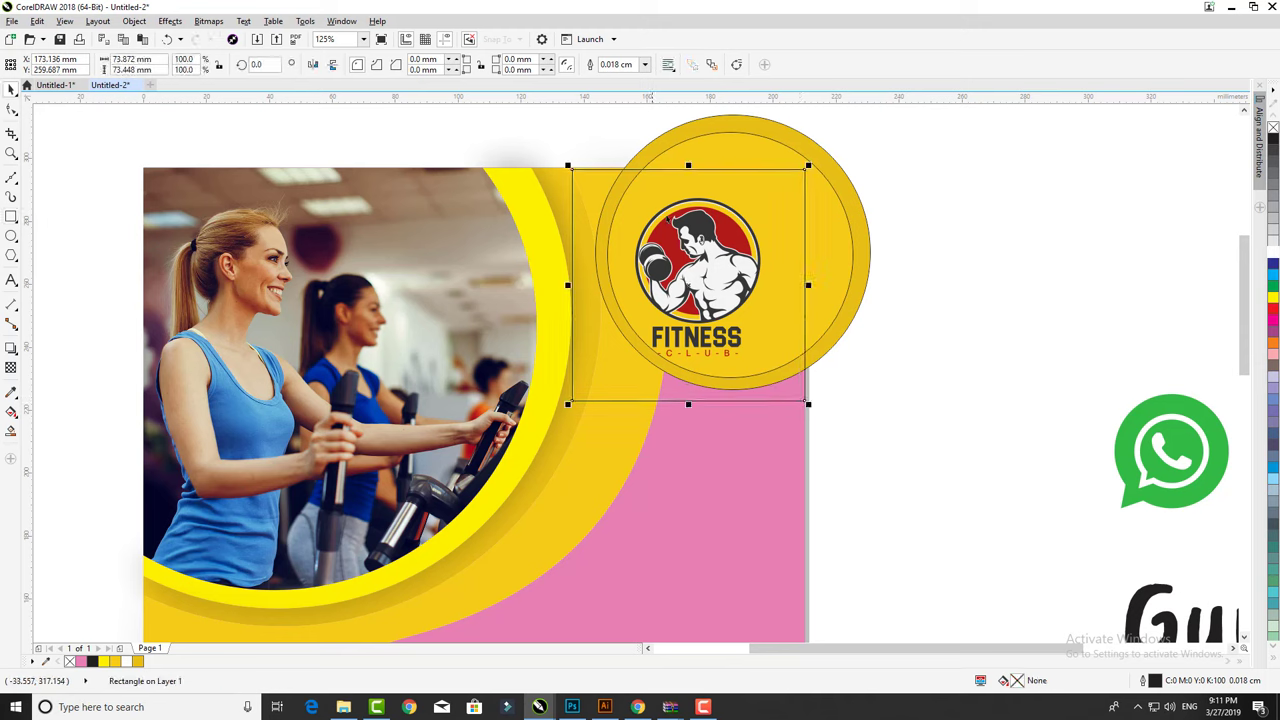
left_click_drag(690, 168, 688, 164)
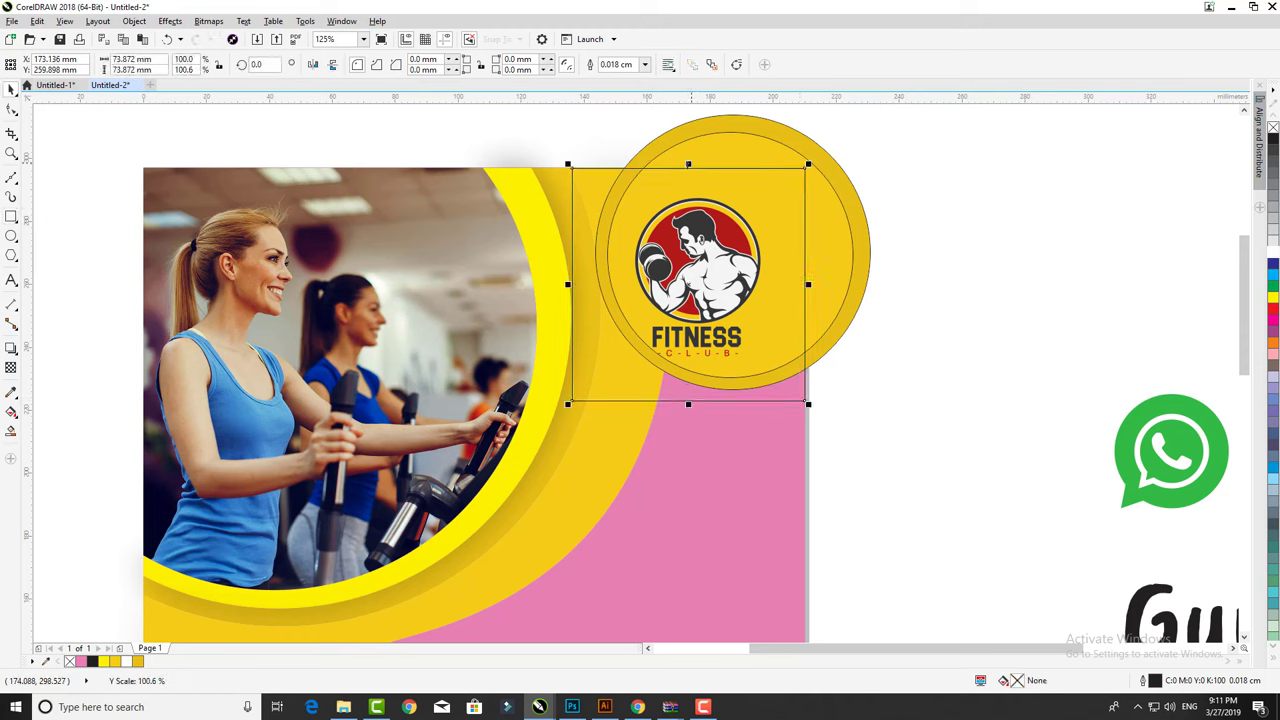
Trim the yellow circles with the square so they sit flush to the page's top-right edges.
left_click(674, 143, "shift")
left_click(420, 66)
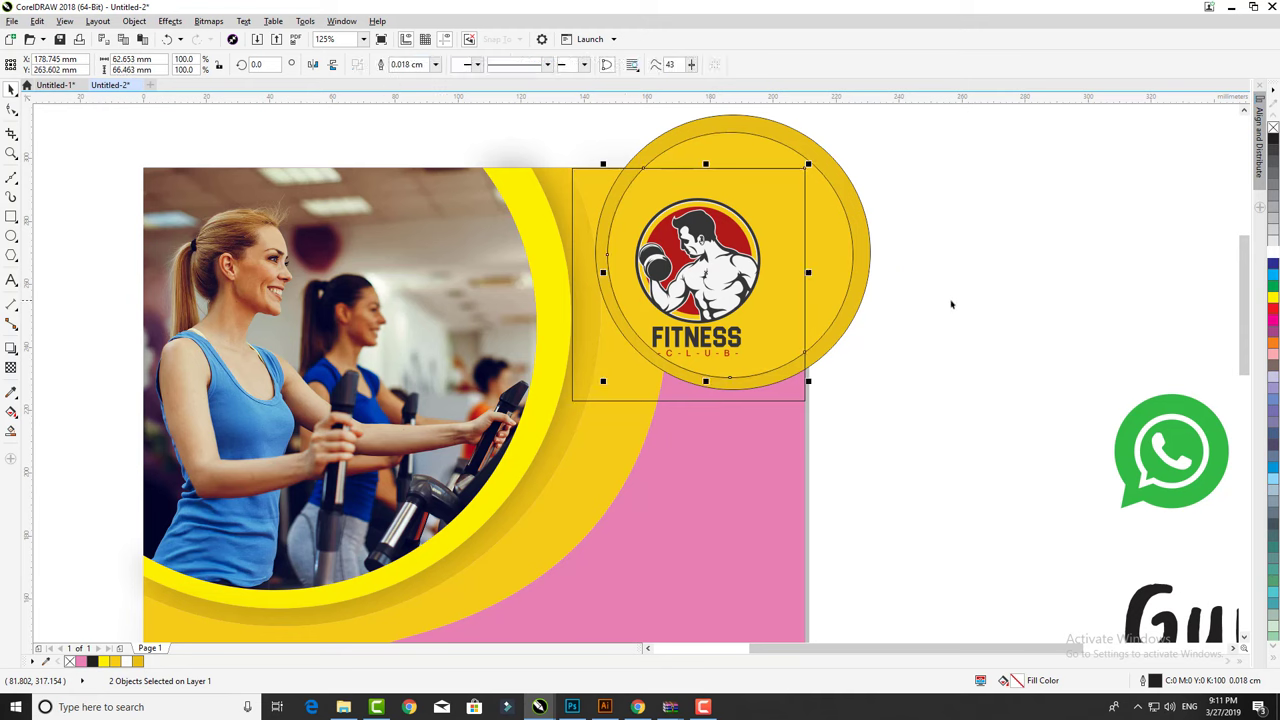
left_click_drag(800, 250, 1003, 276)
key("Delete")
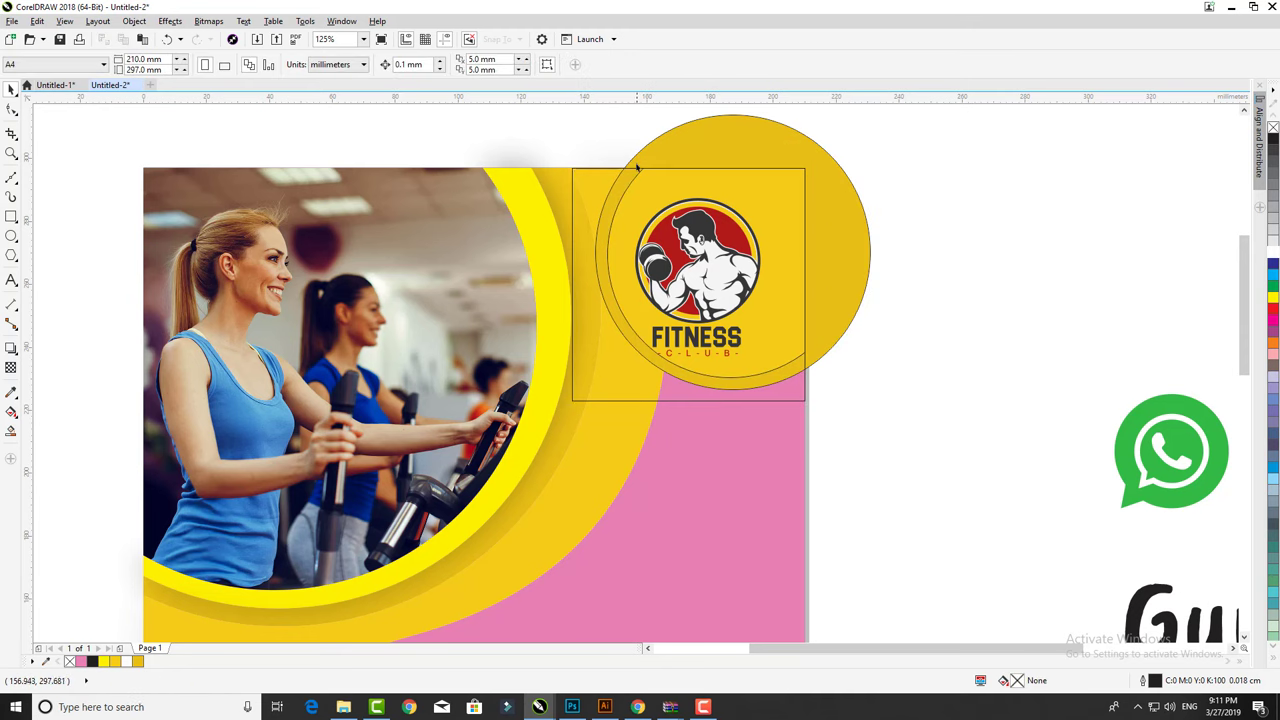
left_click(711, 169)
left_click(711, 176, "shift")
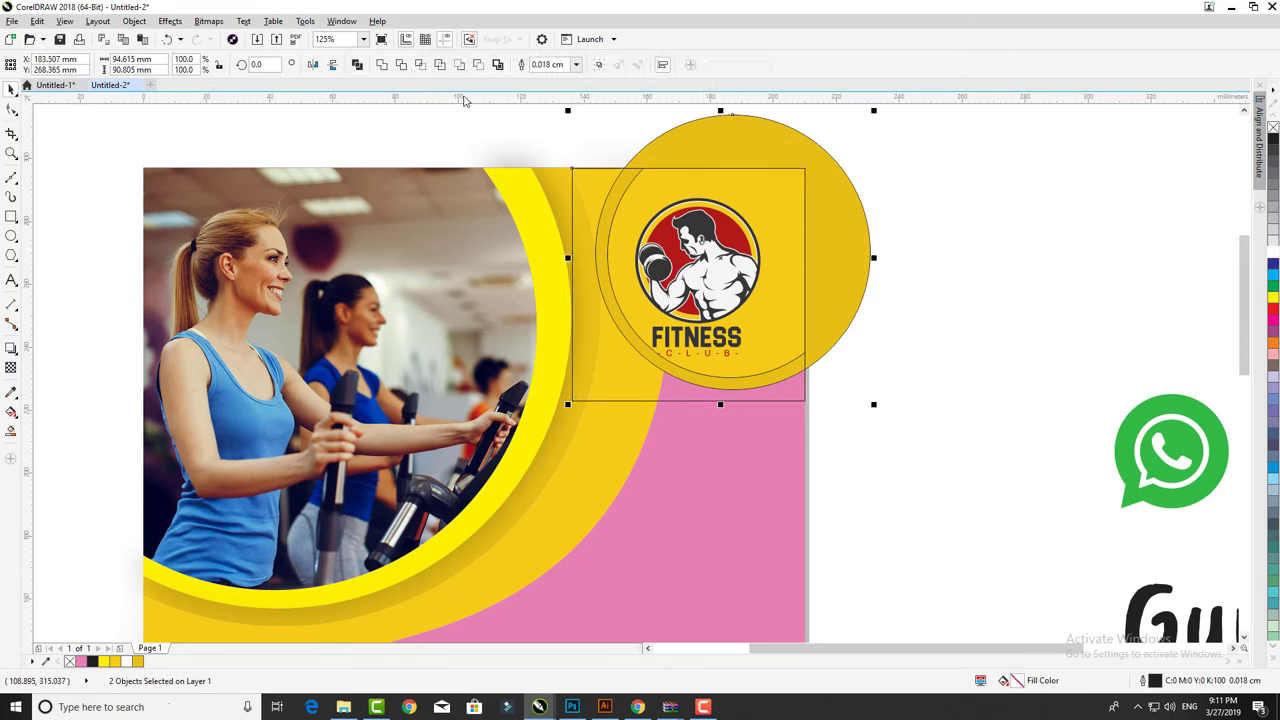
left_click(421, 66)
left_click(860, 250)
key("Delete")
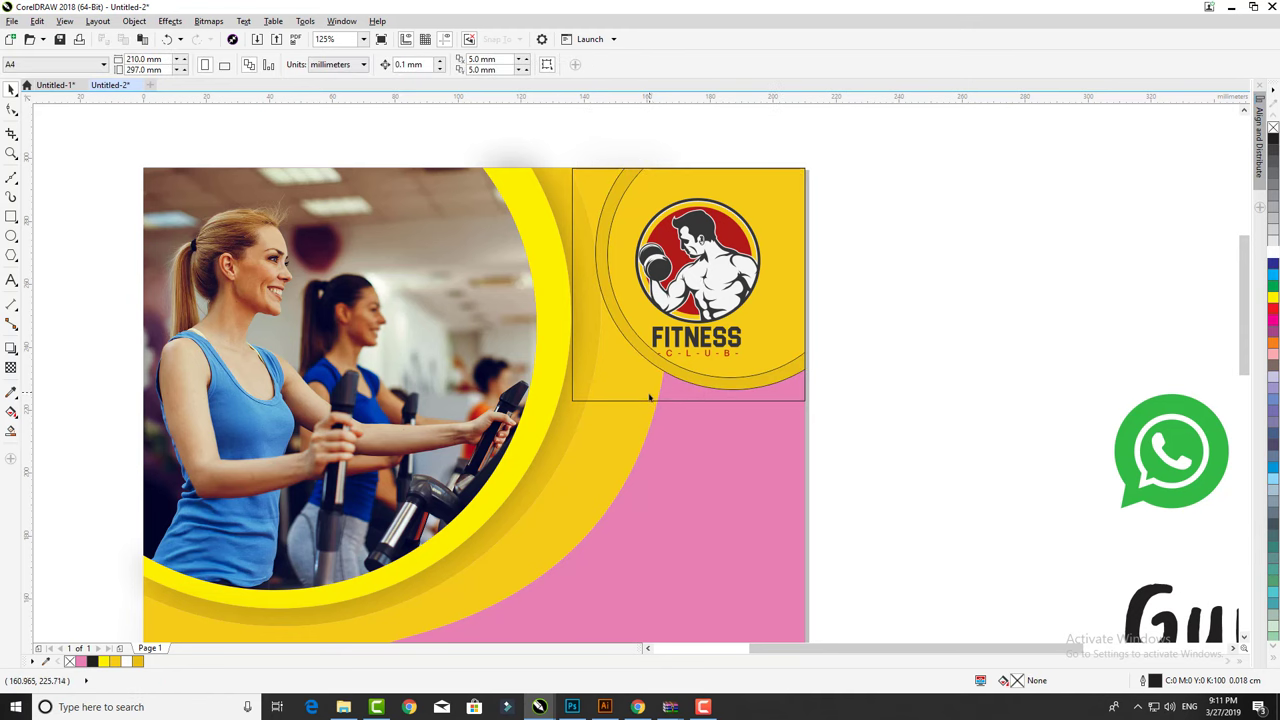
Shrink the Fitness logo into the top-right corner and select the corner circle with its rim.
left_click_drag(886, 206, 636, 444)
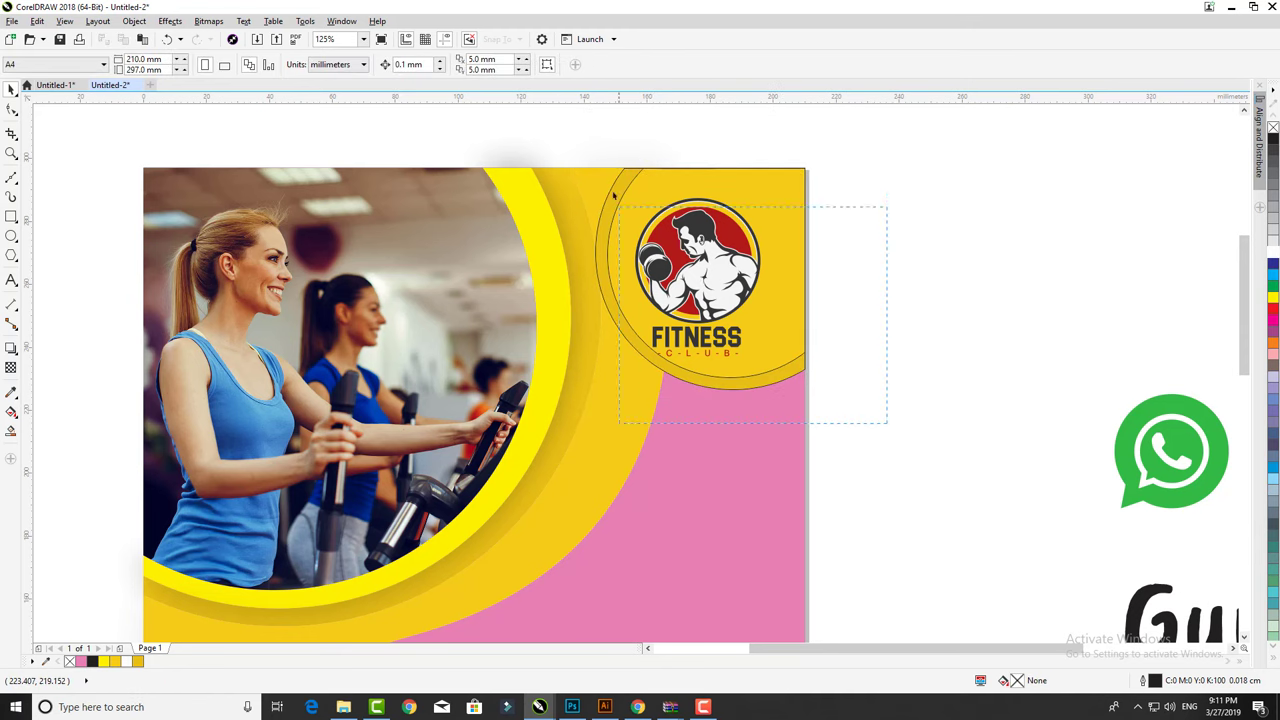
left_click_drag(591, 393, 667, 313)
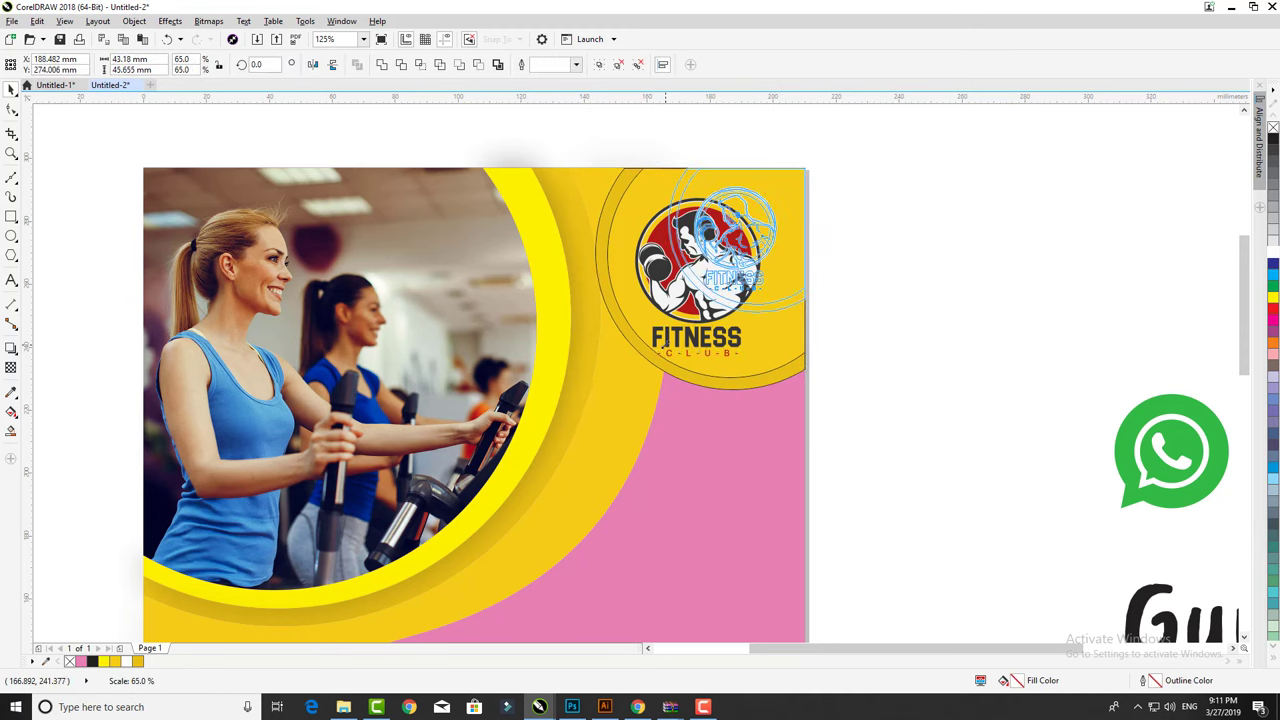
left_click(893, 304)
scroll(765, 211, "up", 2)
left_click(796, 372)
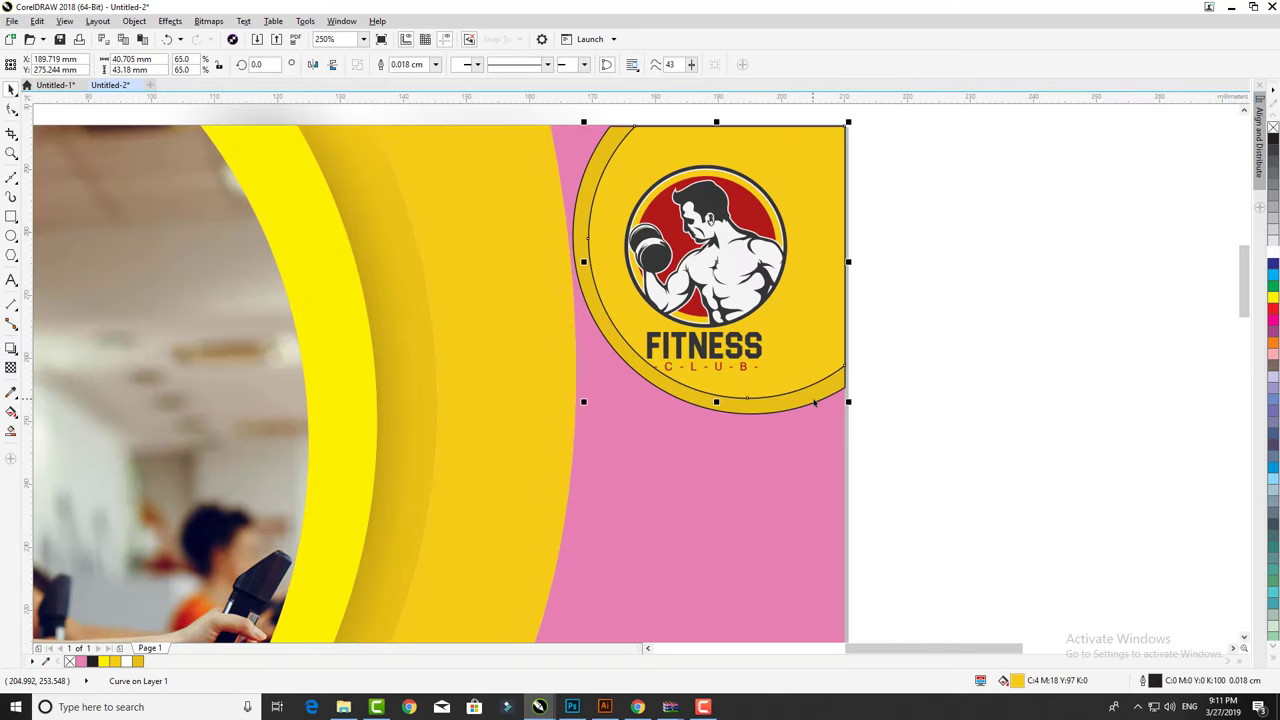
left_click(810, 398, "shift")
Combine the corner circle pieces and give them a soft Multiply drop shadow down-left.
key("ctrl+l")
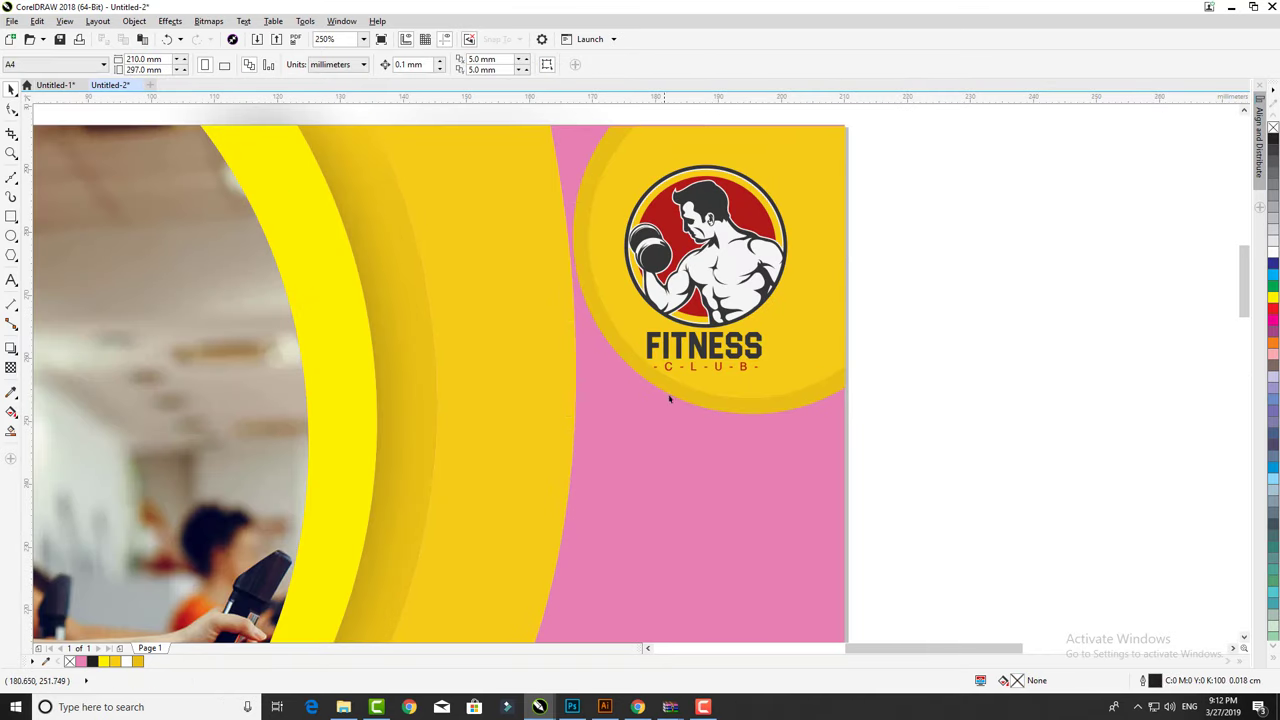
left_click(11, 347)
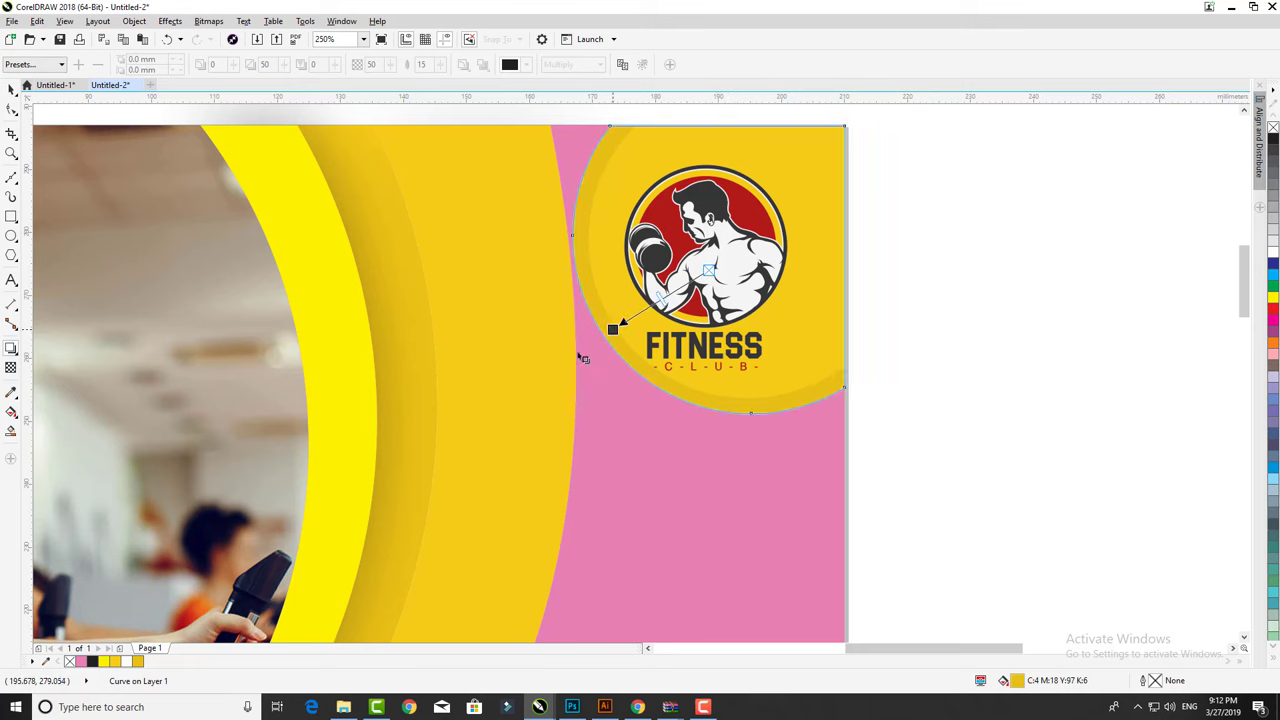
left_click_drag(581, 356, 575, 363)
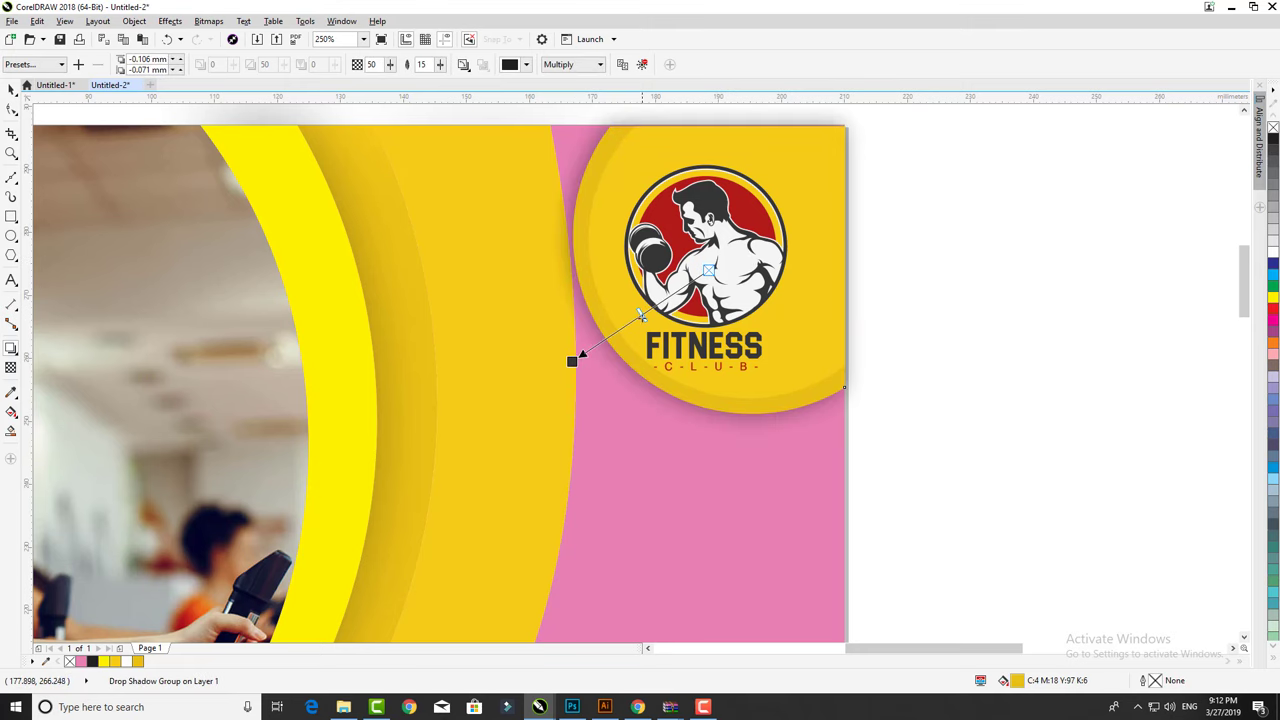
Scale the Fitness logo group up slightly to 21.4%.
scroll(605, 320, "down", 3)
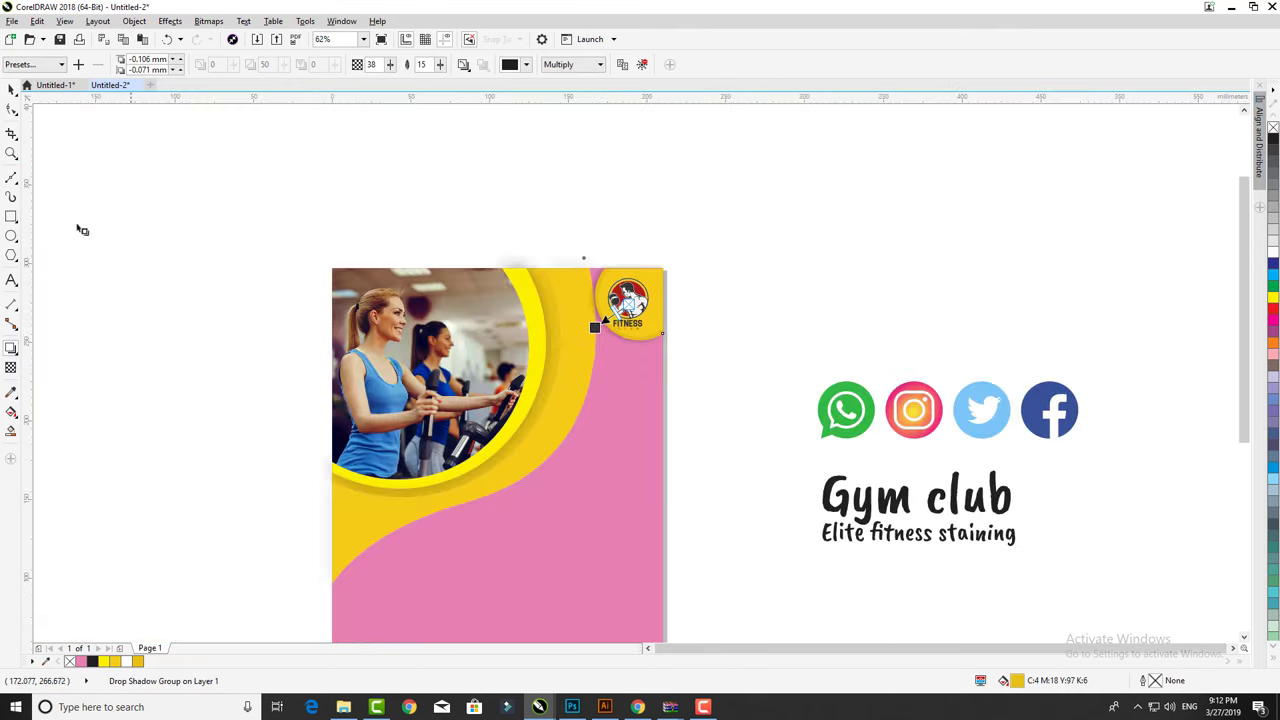
left_click(11, 88)
scroll(691, 349, "up", 3)
left_click(556, 252)
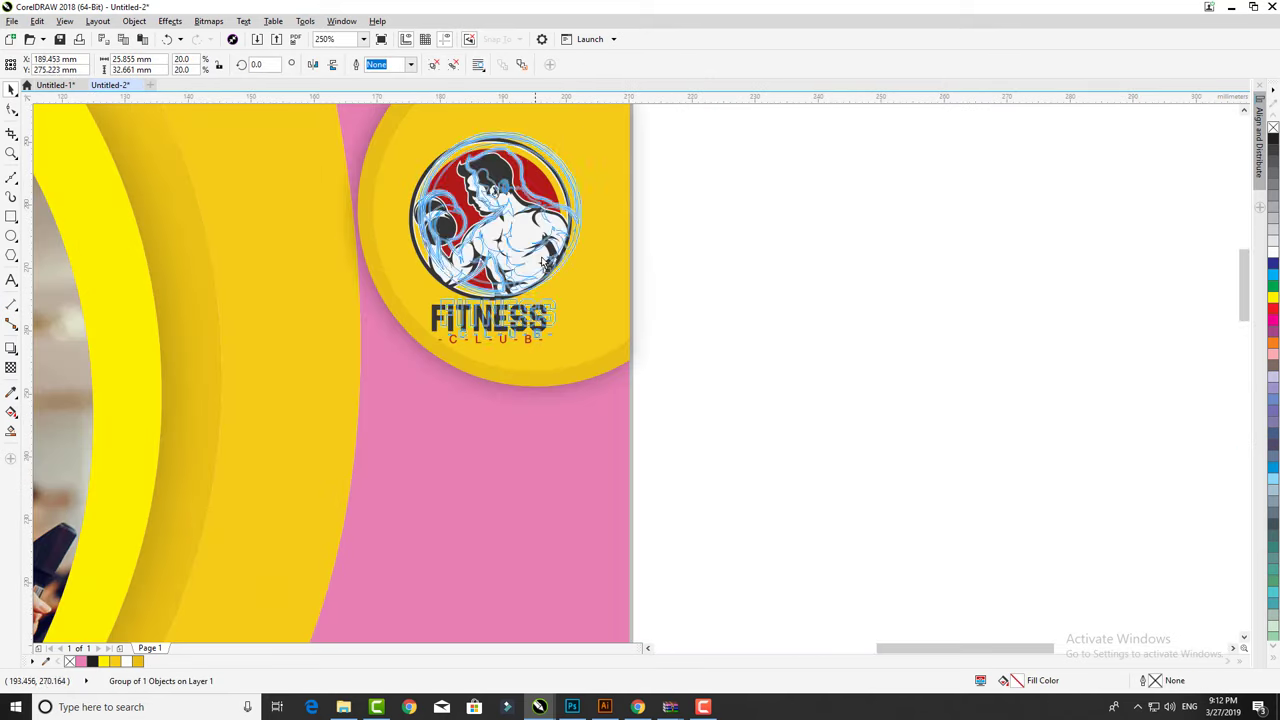
scroll(556, 252, "down", 3)
scroll(600, 330, "up", 3)
scroll(620, 370, "up", 2)
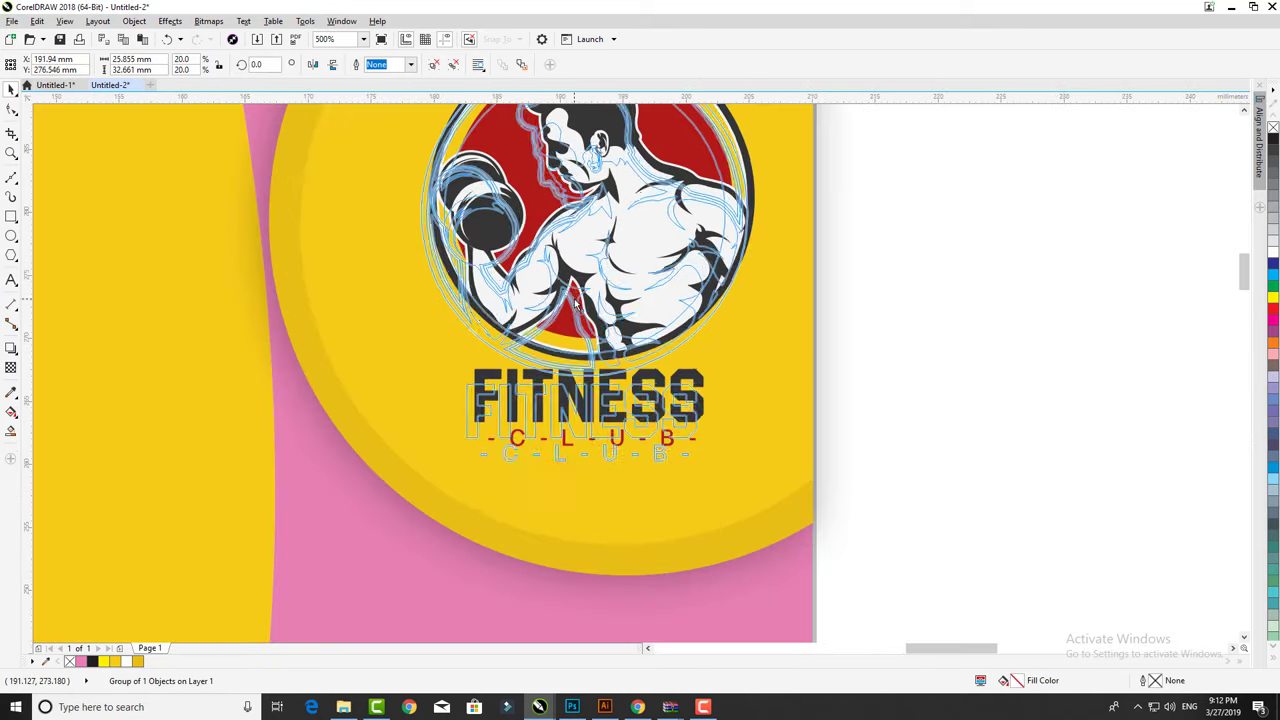
scroll(648, 410, "down", 1)
left_click_drag(664, 387, 671, 394)
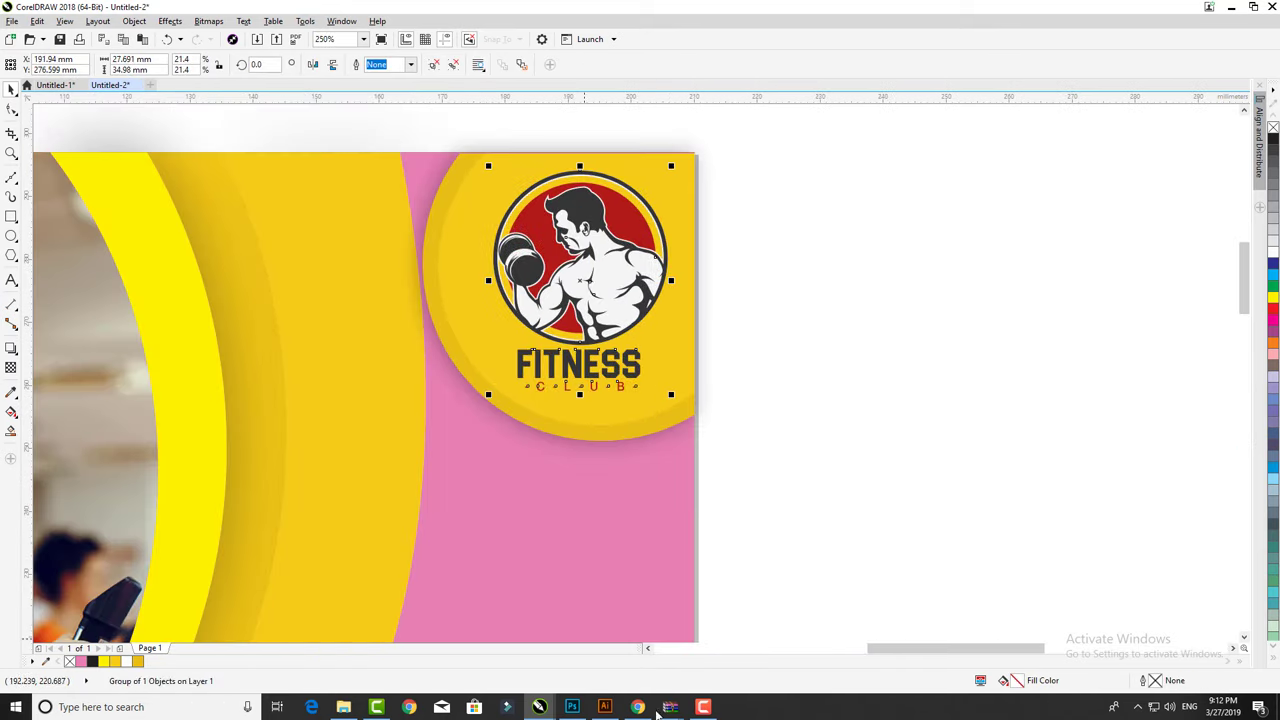
left_click(811, 389)
scroll(811, 389, "down", 3)
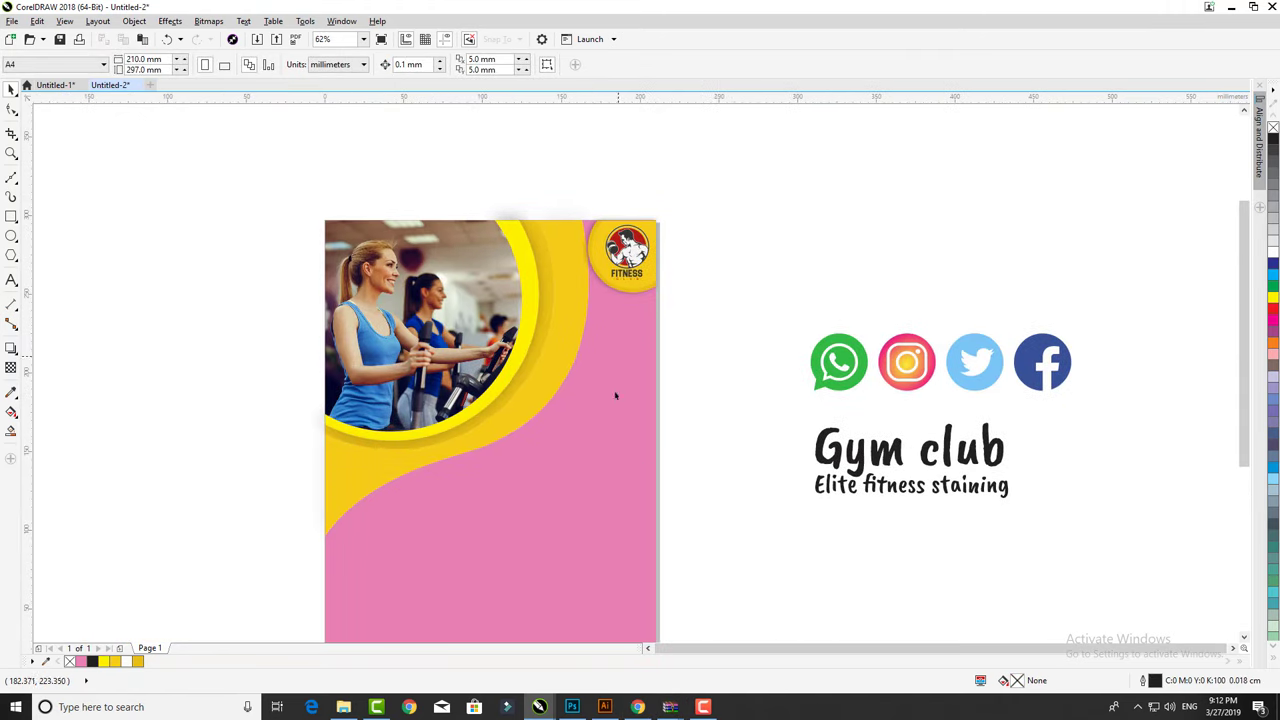
Draw a rectangle on the pink area and turn it into a rounded golden-yellow pill without outline.
scroll(620, 420, "down", 2)
scroll(631, 437, "up", 2)
left_click(10, 218)
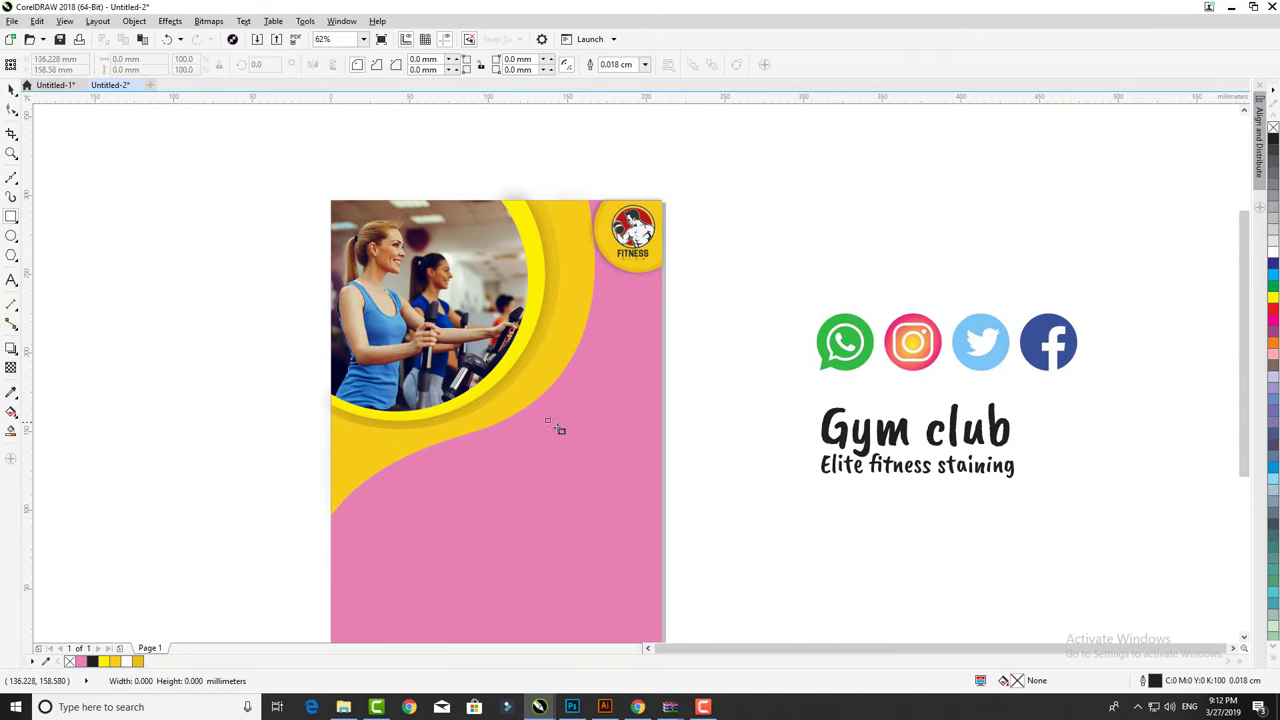
left_click_drag(543, 416, 751, 478)
left_click(11, 109)
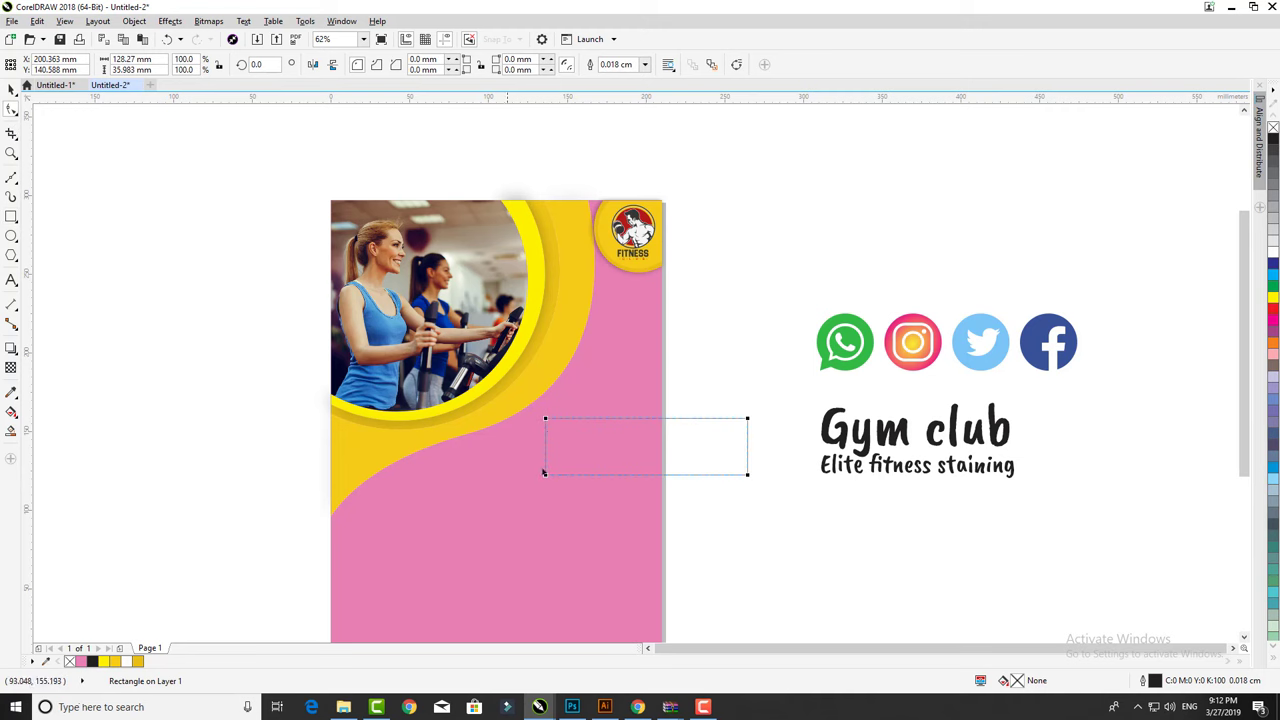
mouse_move(546, 421)
left_mouse_down()
mouse_move(610, 440)
mouse_move(650, 386)
left_mouse_up()
left_click(11, 88)
scroll(590, 480, "up", 2)
left_click(120, 662)
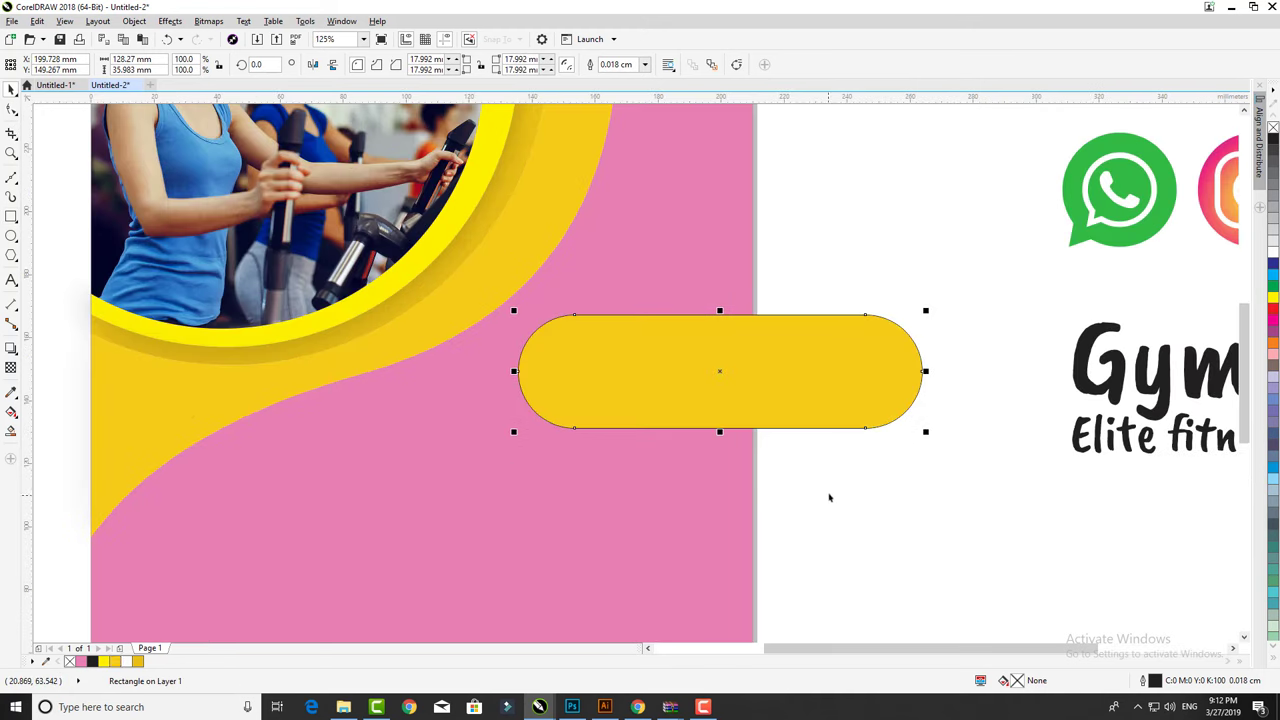
right_click(1272, 127)
left_click(766, 397)
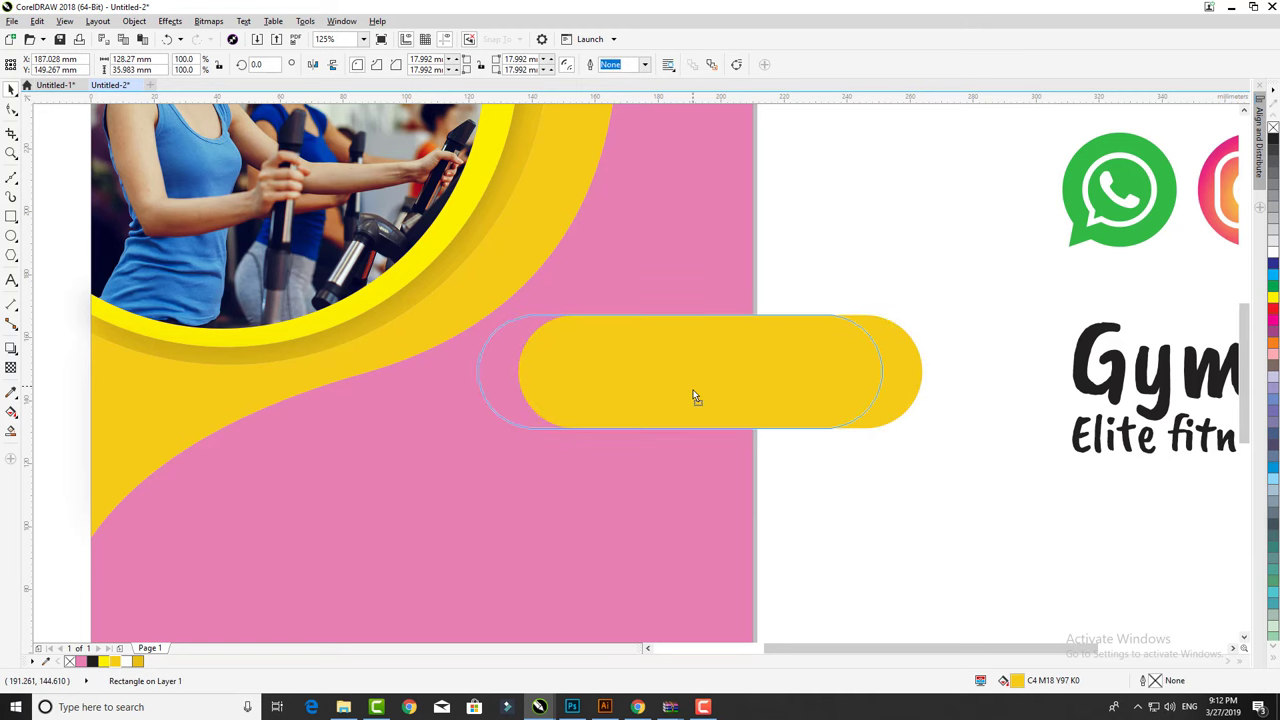
left_click_drag(694, 397, 654, 397)
left_click(866, 531)
scroll(846, 499, "down", 2)
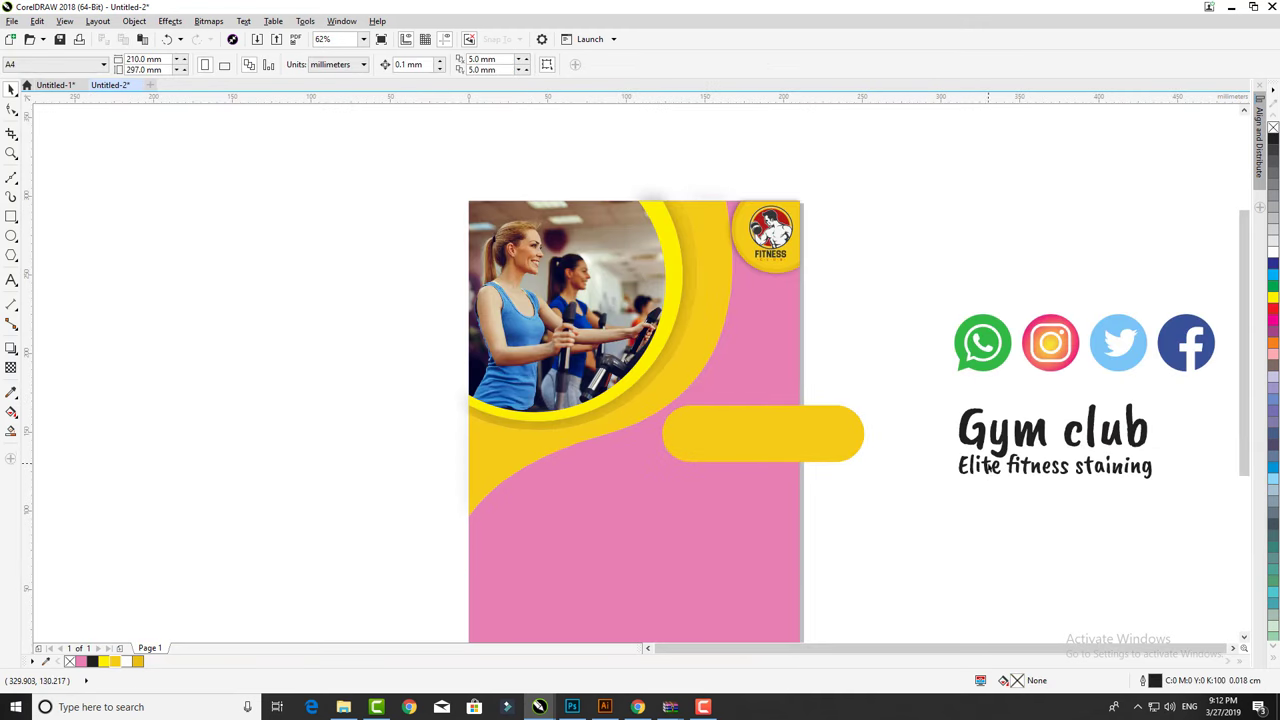
Copy the tagline onto the pink area, retype it as call us plus the phone number, in Bahnschrift.
mouse_move(995, 473)
left_mouse_down()
mouse_move(751, 517)
mouse_move(623, 505)
left_mouse_up()
key("ctrl+a")
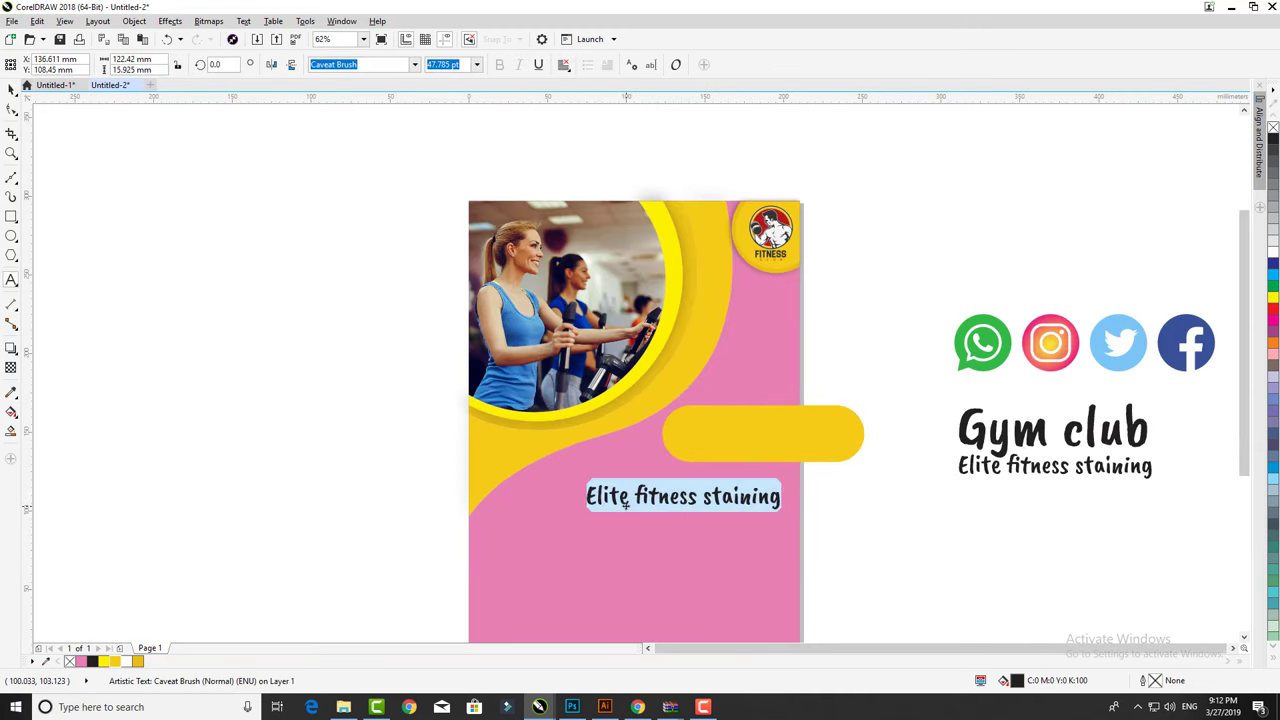
type("call us")
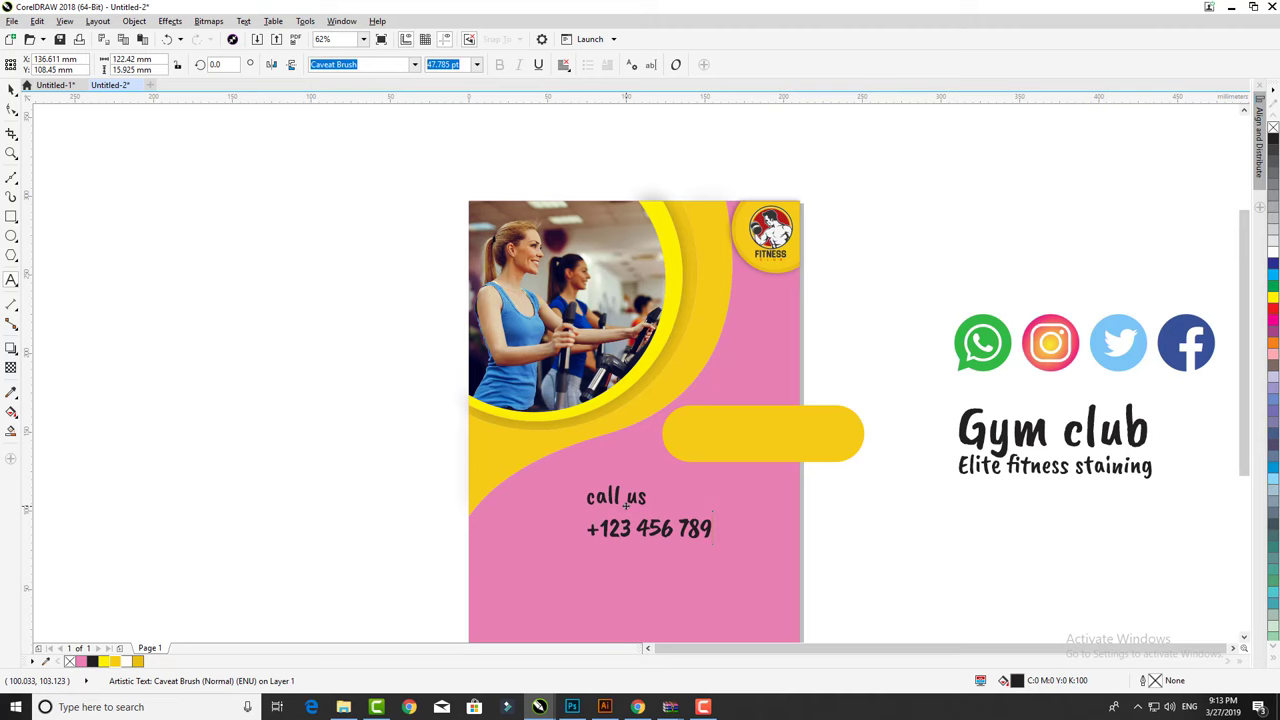
left_click(413, 68)
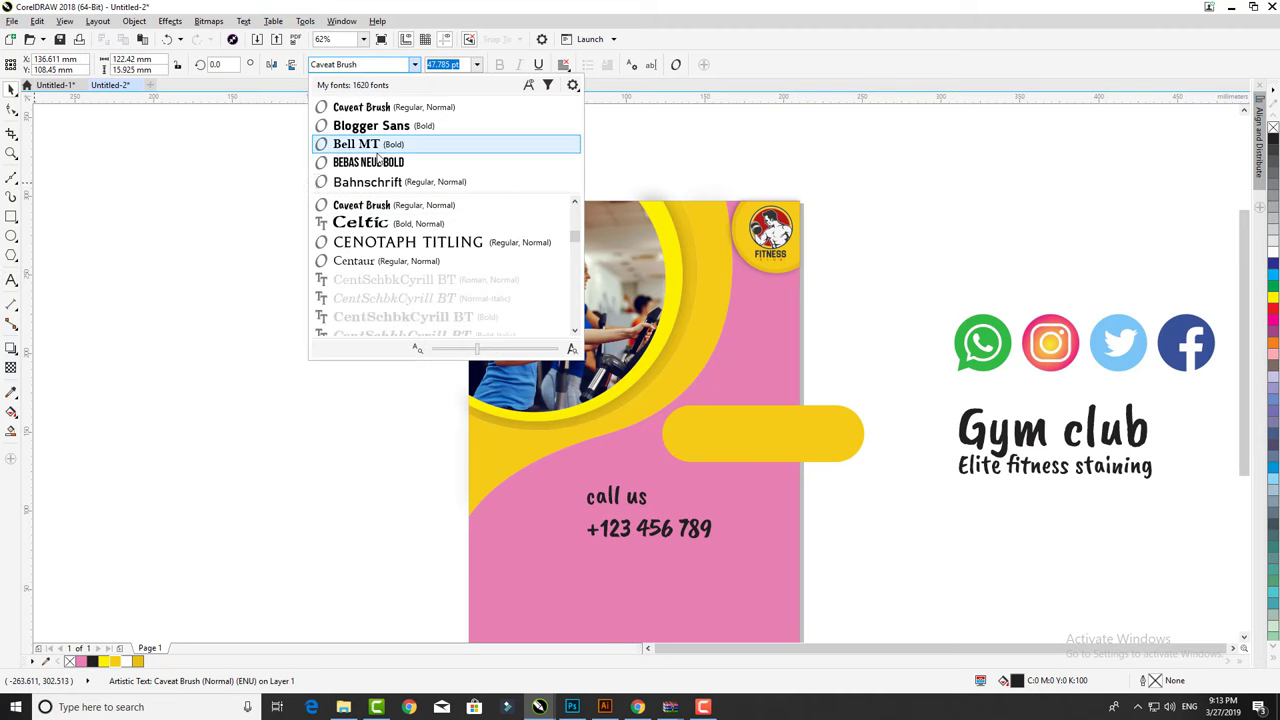
left_click(370, 160)
left_click(413, 68)
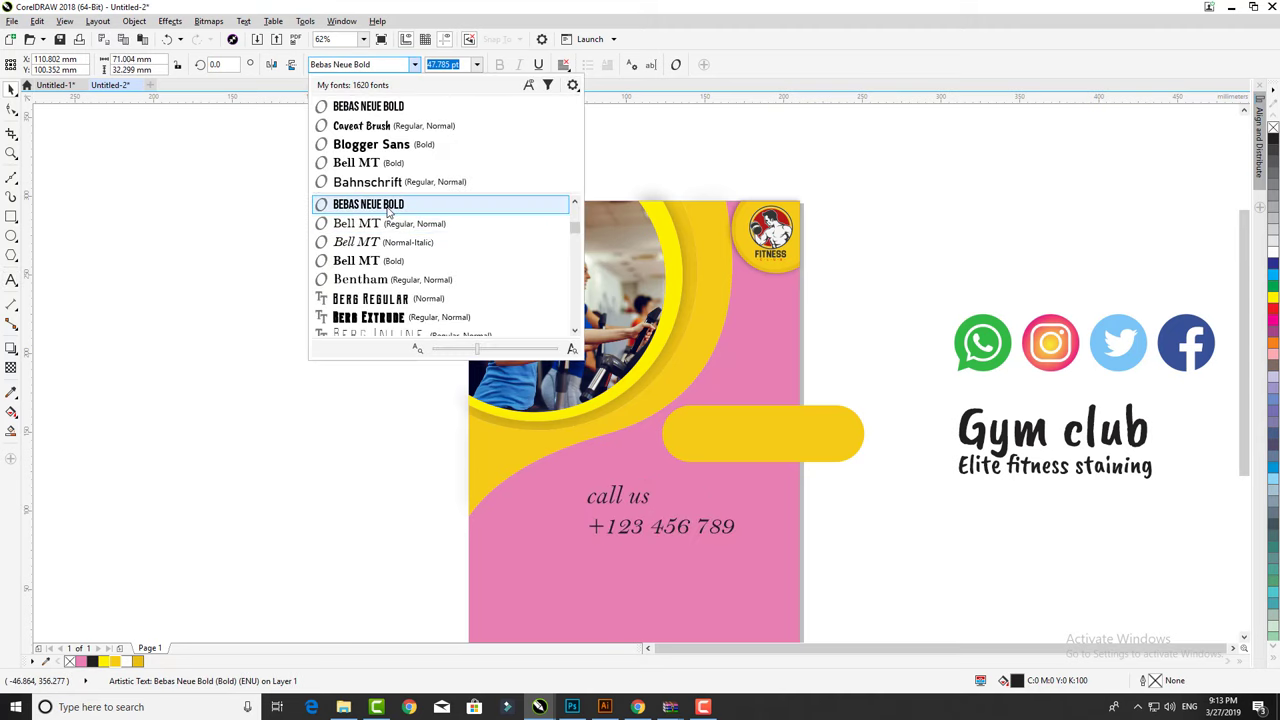
left_click(331, 183)
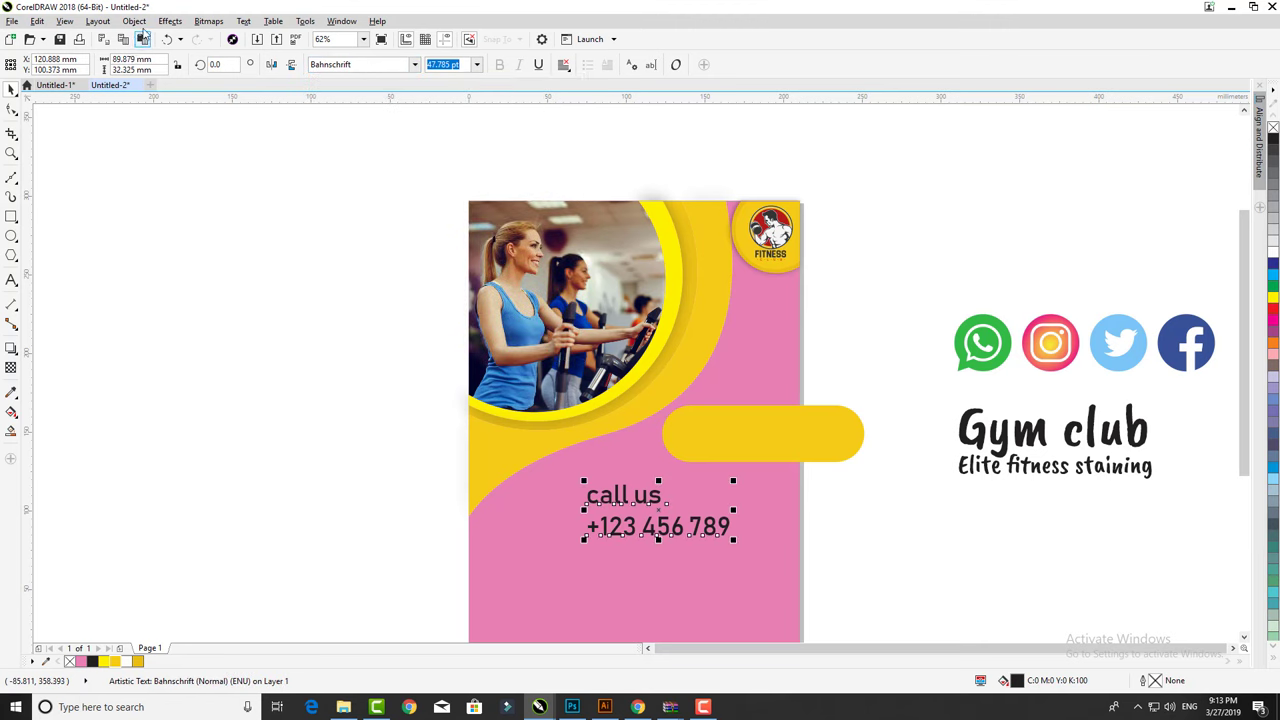
Break the text apart and place call us above a smaller phone number on the pill.
left_click(134, 21)
left_click(655, 509)
left_click_drag(655, 508, 761, 438)
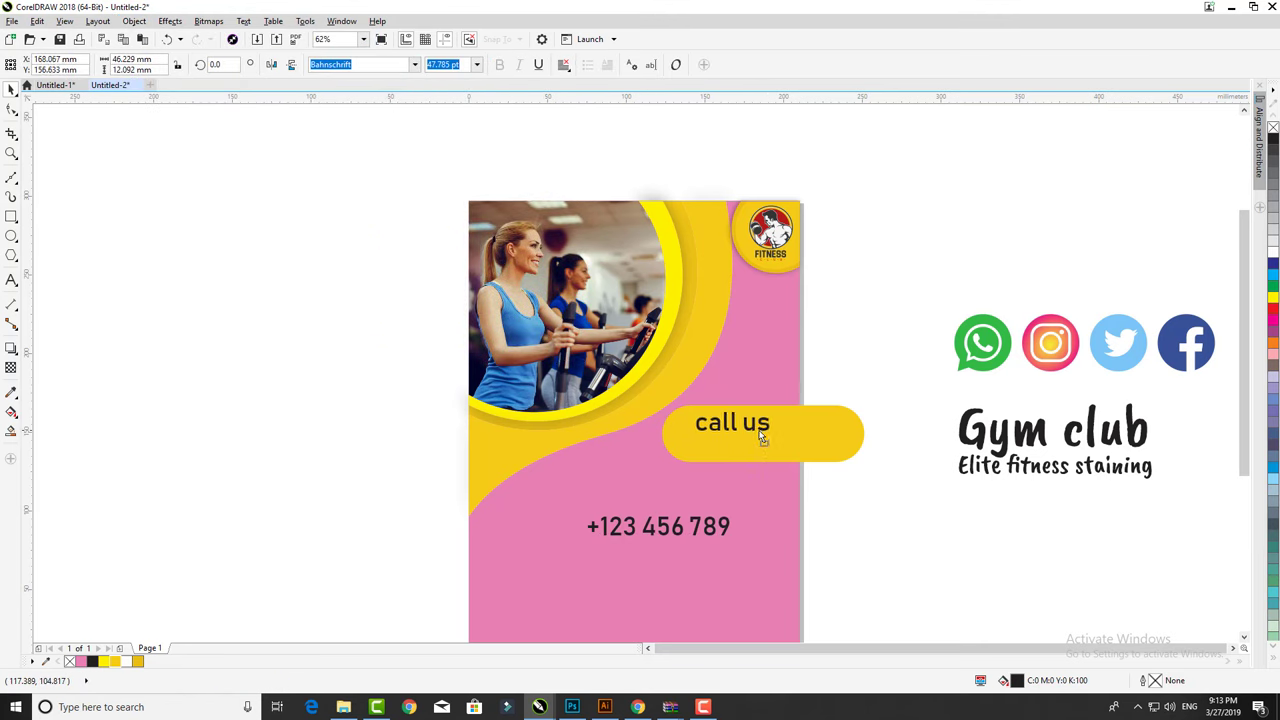
scroll(727, 491, "up", 2)
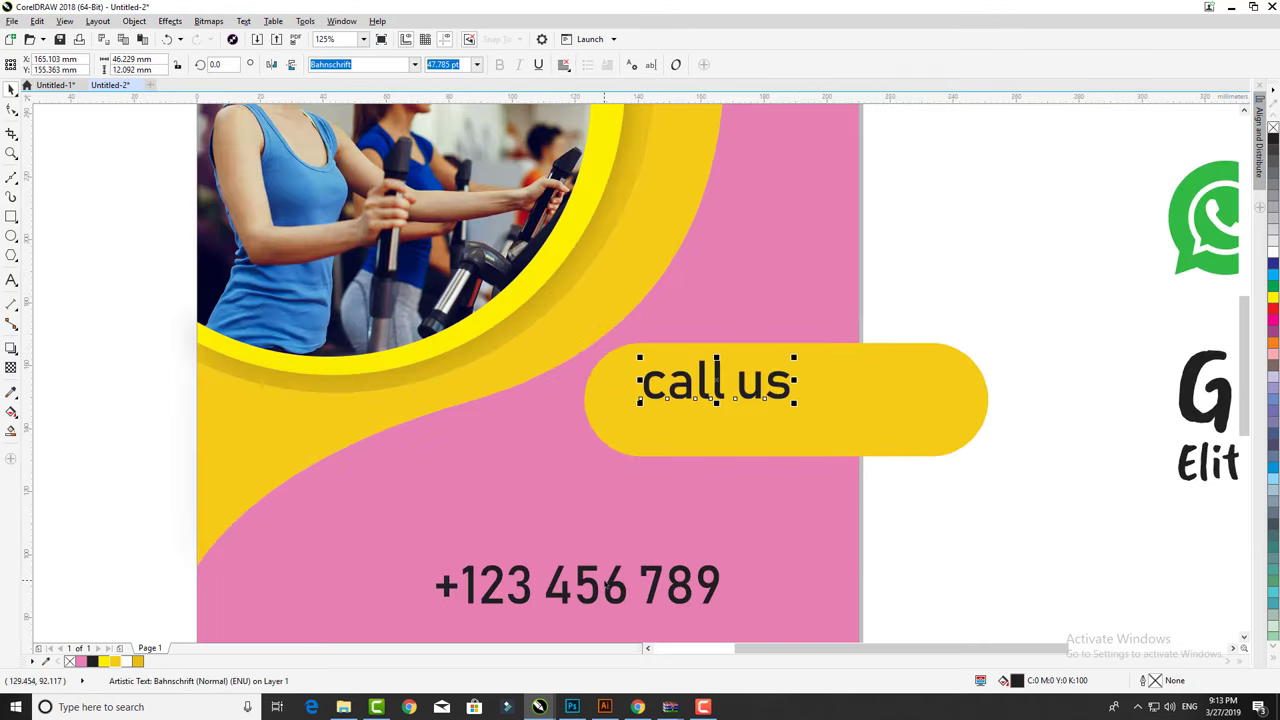
left_click_drag(607, 588, 777, 431)
left_click_drag(872, 450, 797, 437)
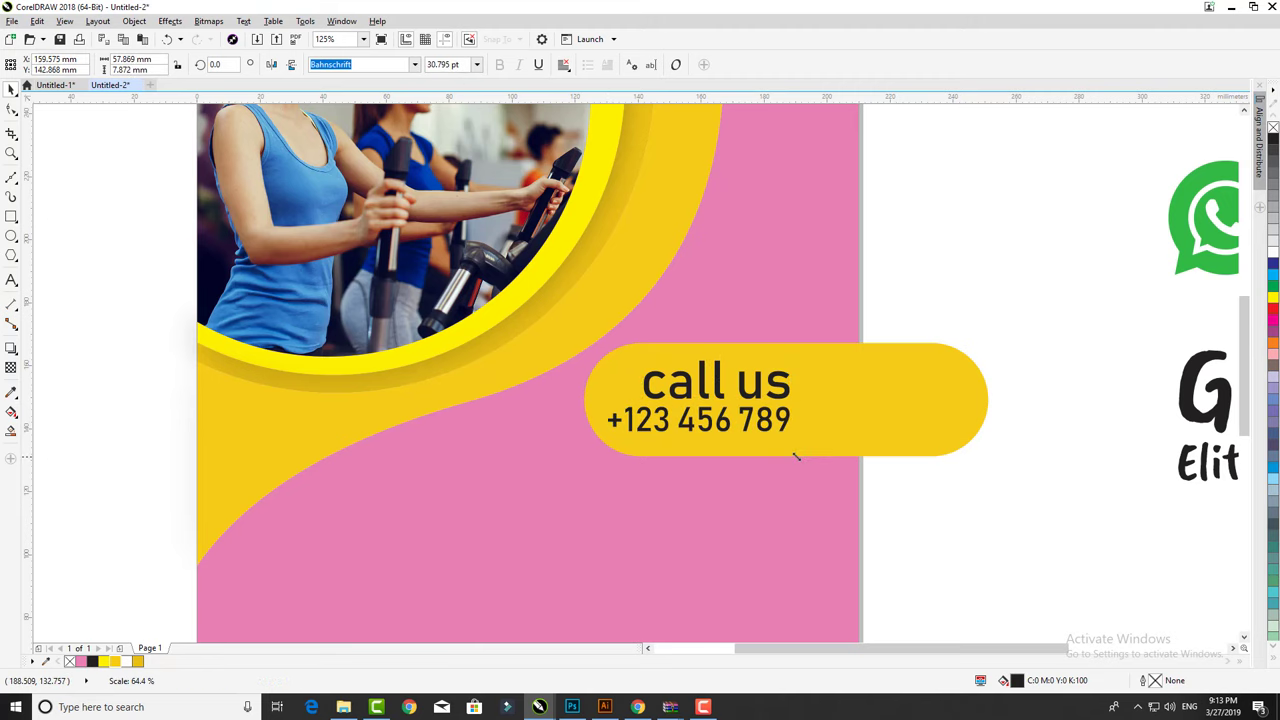
left_click(780, 396, "shift")
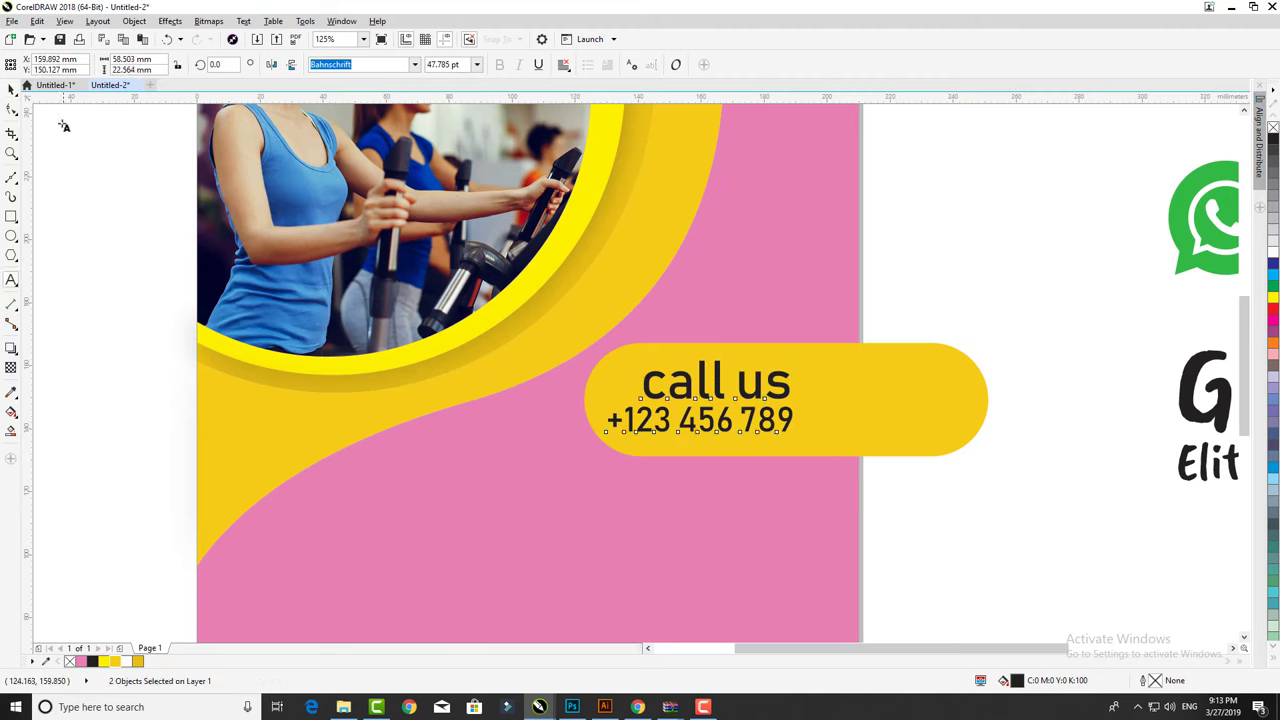
left_click(866, 376)
Trim the pill's overhang at the page edge with a helper rectangle, then delete the rectangle.
left_click(11, 432)
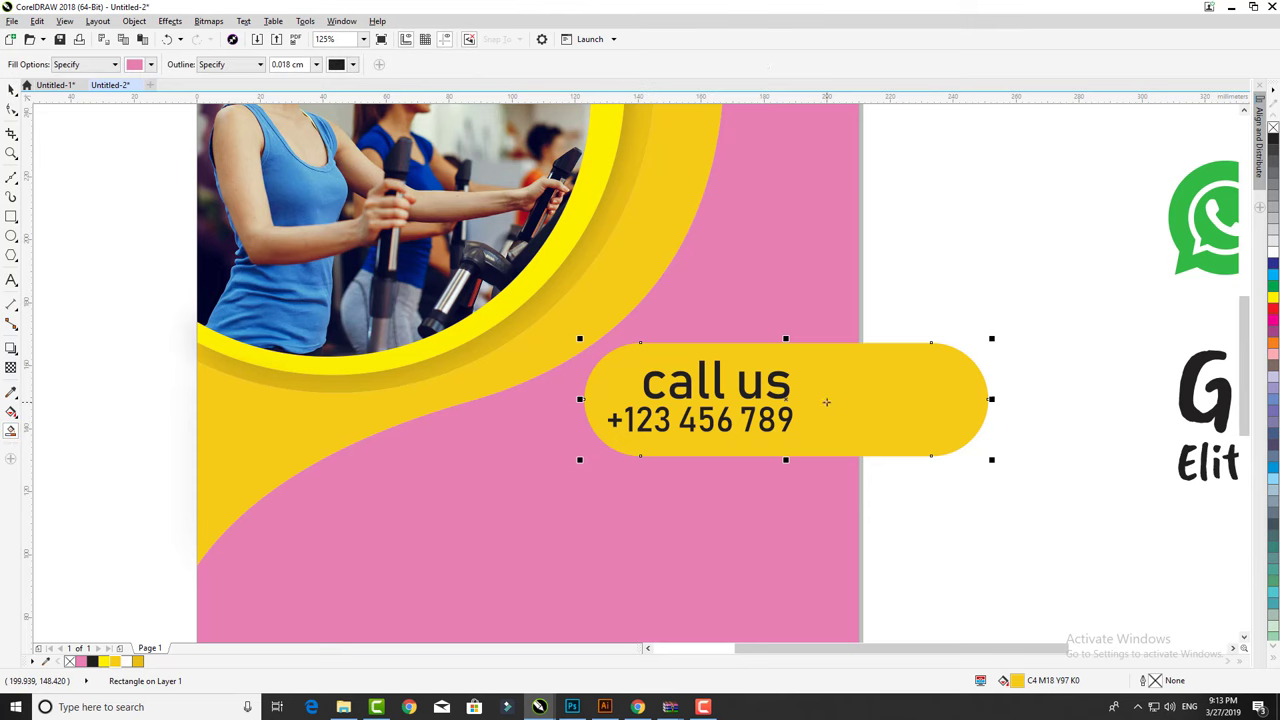
left_click(12, 90)
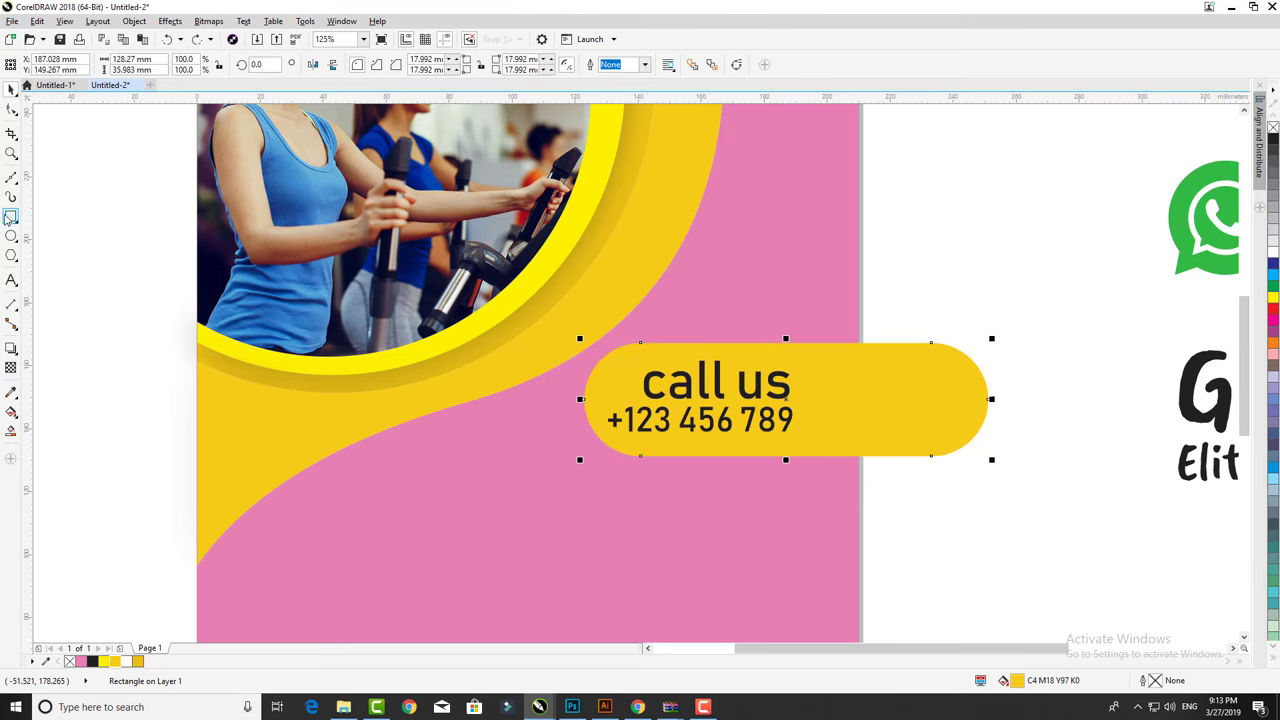
left_click_drag(862, 284, 1018, 536)
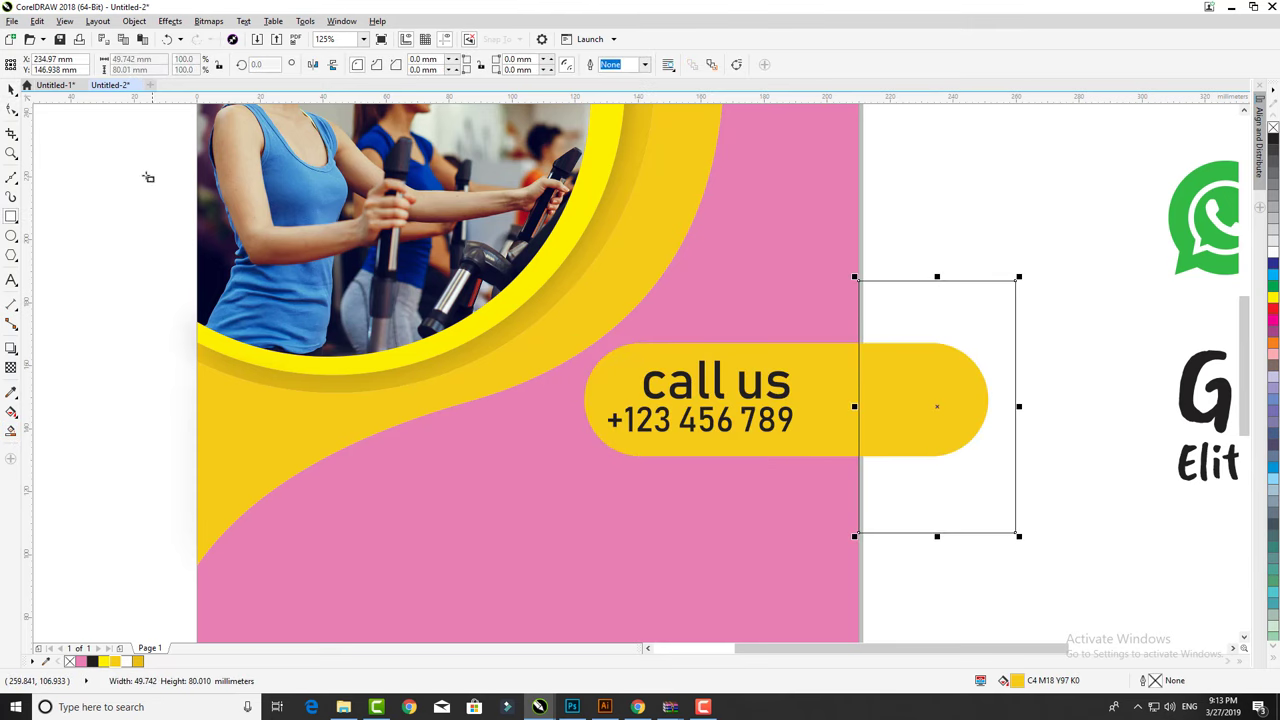
left_click(808, 370, "shift")
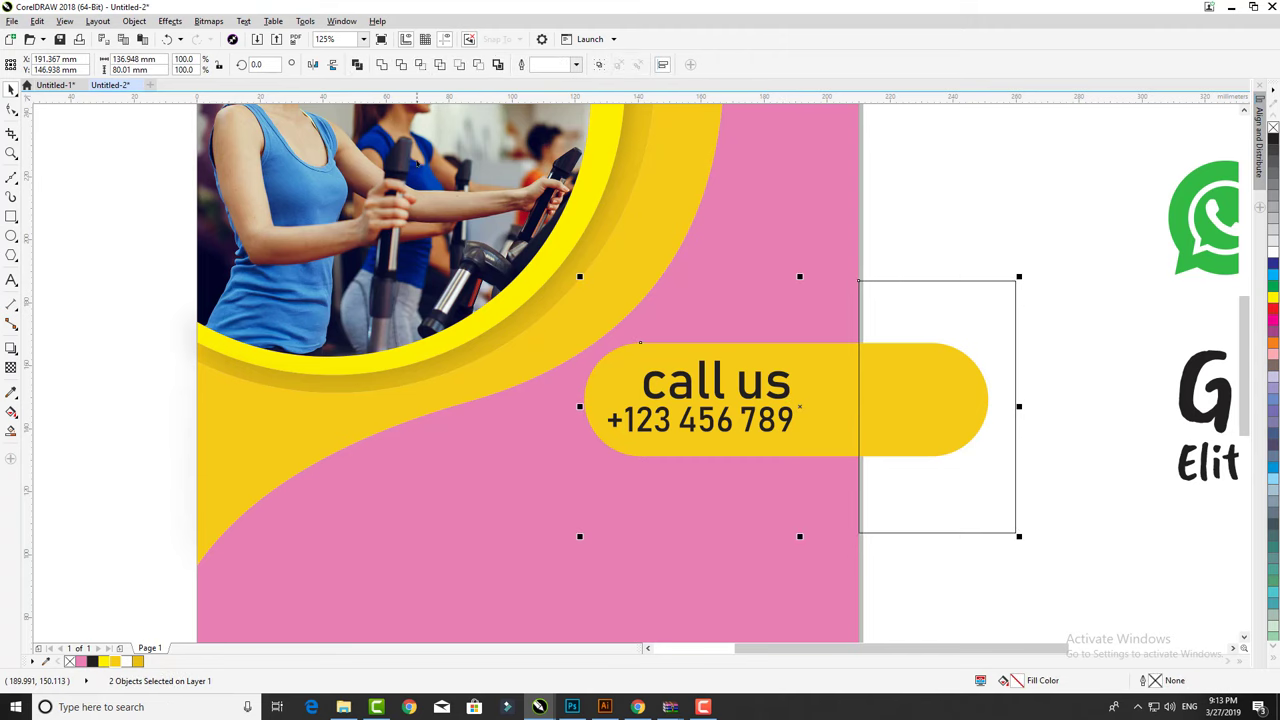
left_click(400, 64)
left_click(928, 320)
left_click(928, 320)
key("Delete")
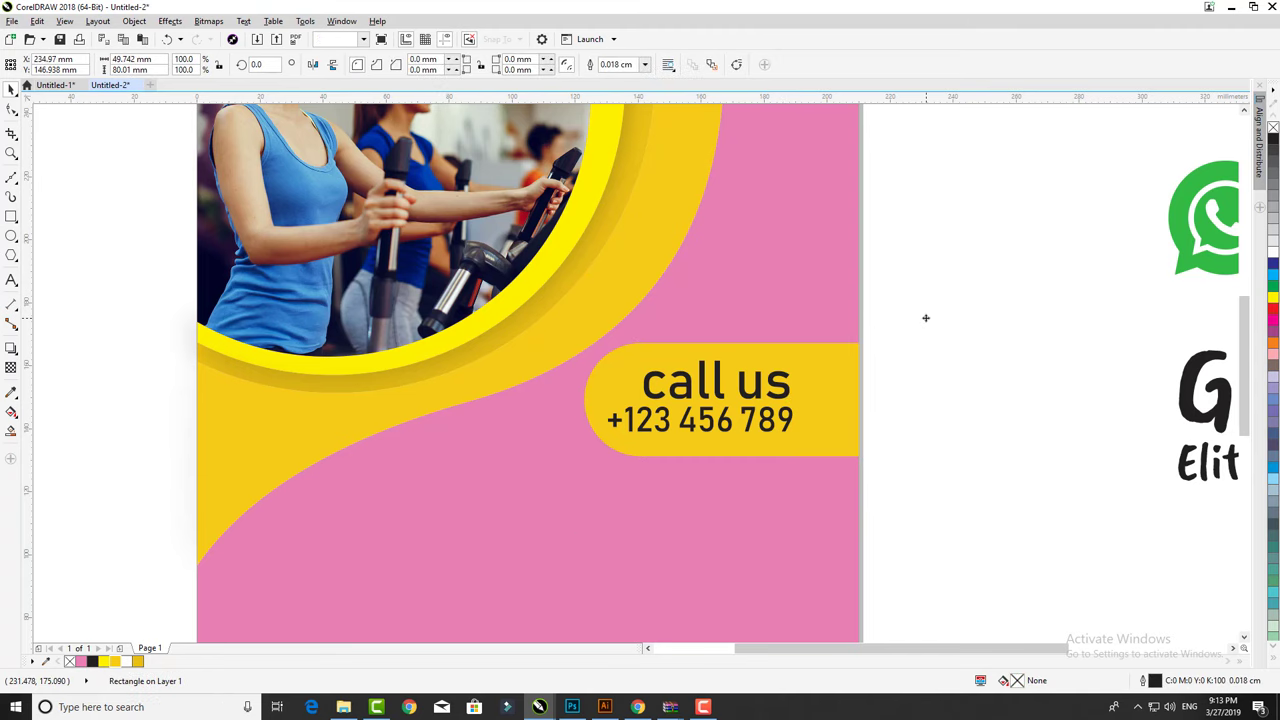
Shift and enlarge both texts inside the pill and make the phone number white.
left_click(779, 430)
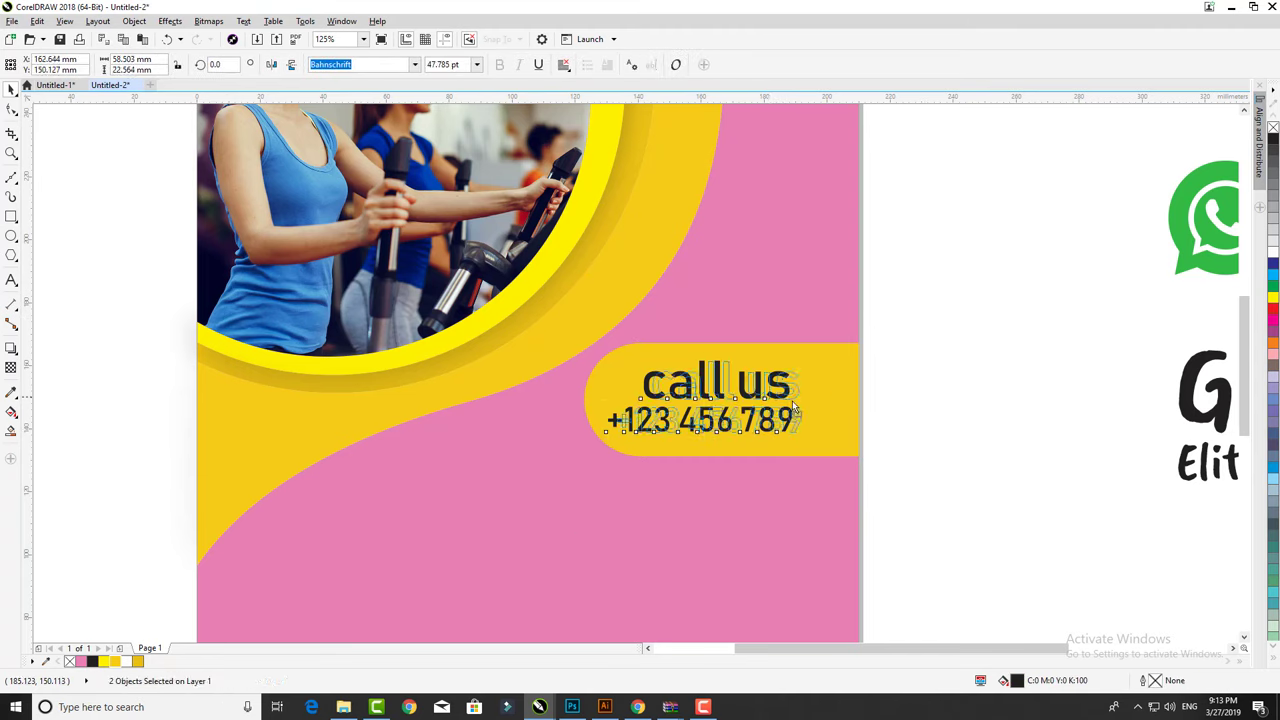
left_click_drag(779, 430, 840, 448)
left_click(977, 463)
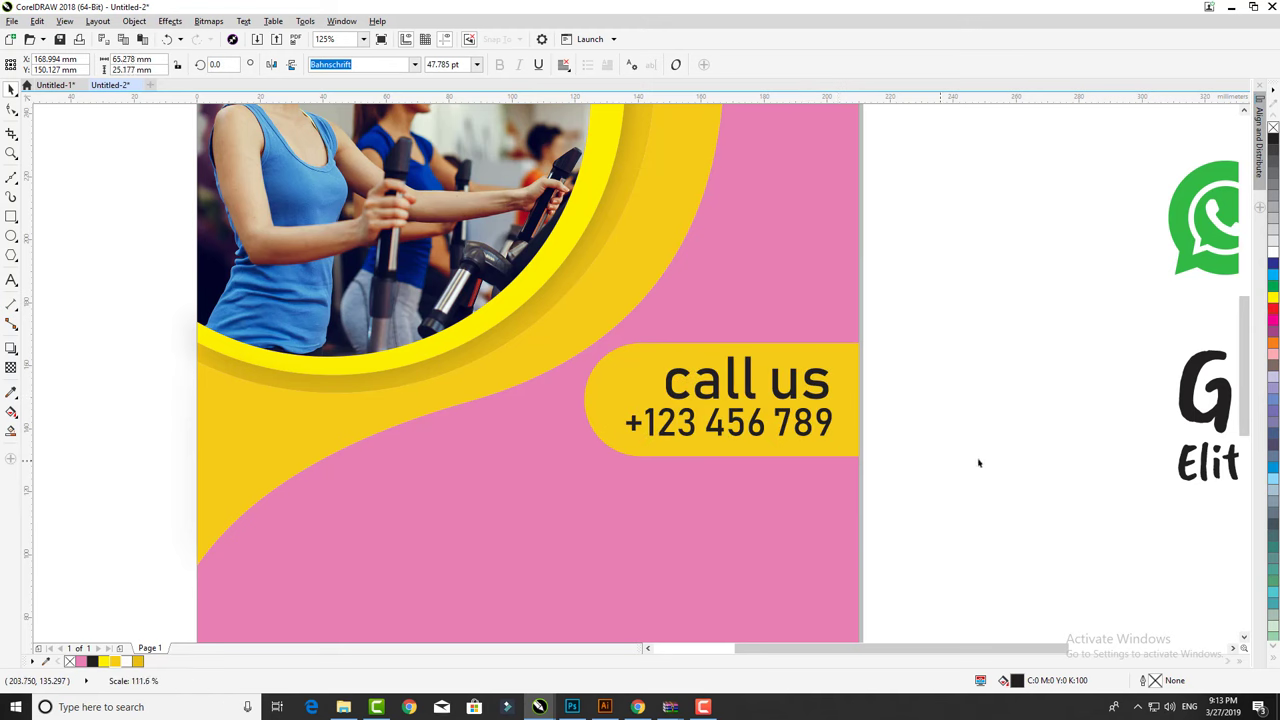
left_click(812, 438)
left_click(1272, 250)
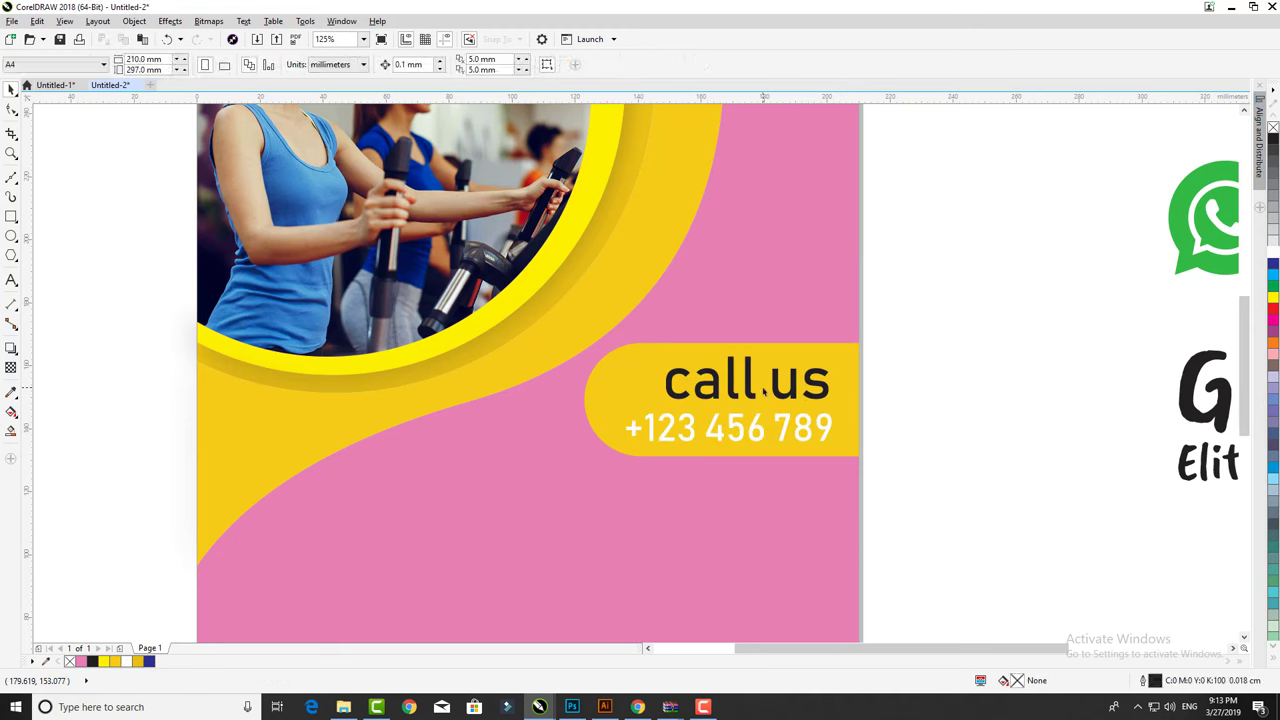
Change call us to uppercase CALL US using Change Case.
left_click(767, 396)
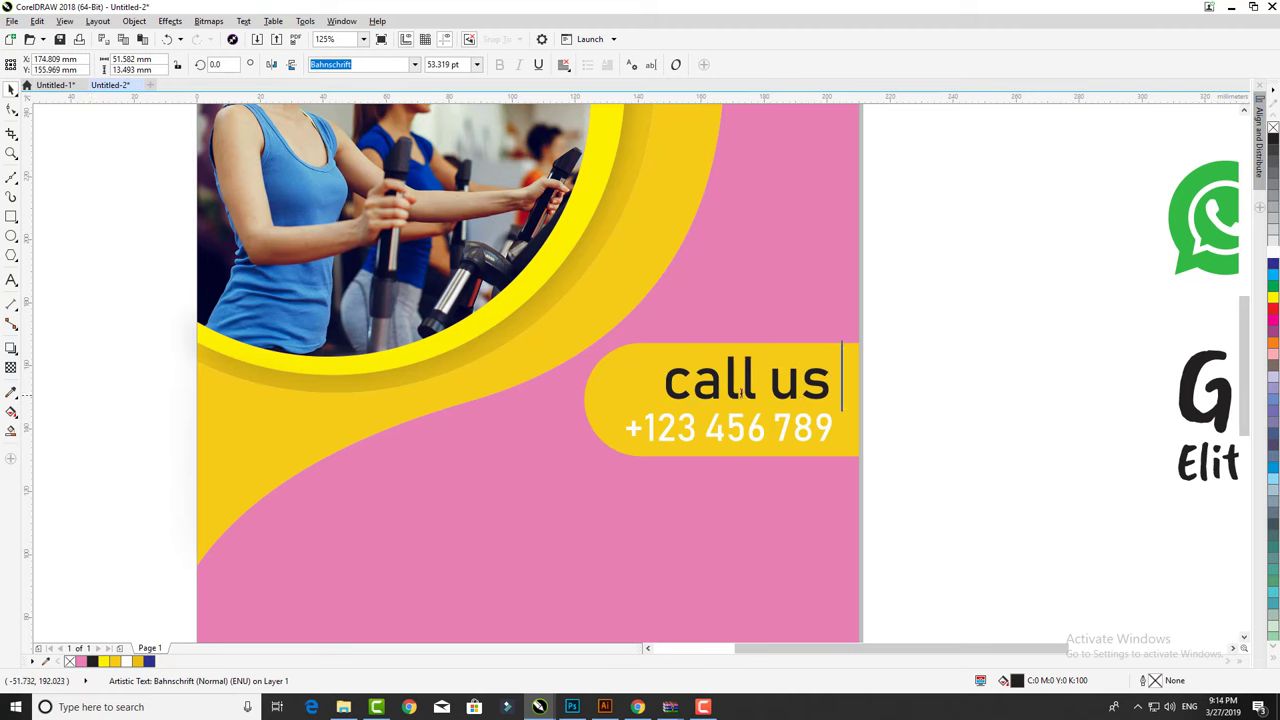
left_click_drag(740, 393, 842, 390)
left_click(707, 390)
key("ctrl+a")
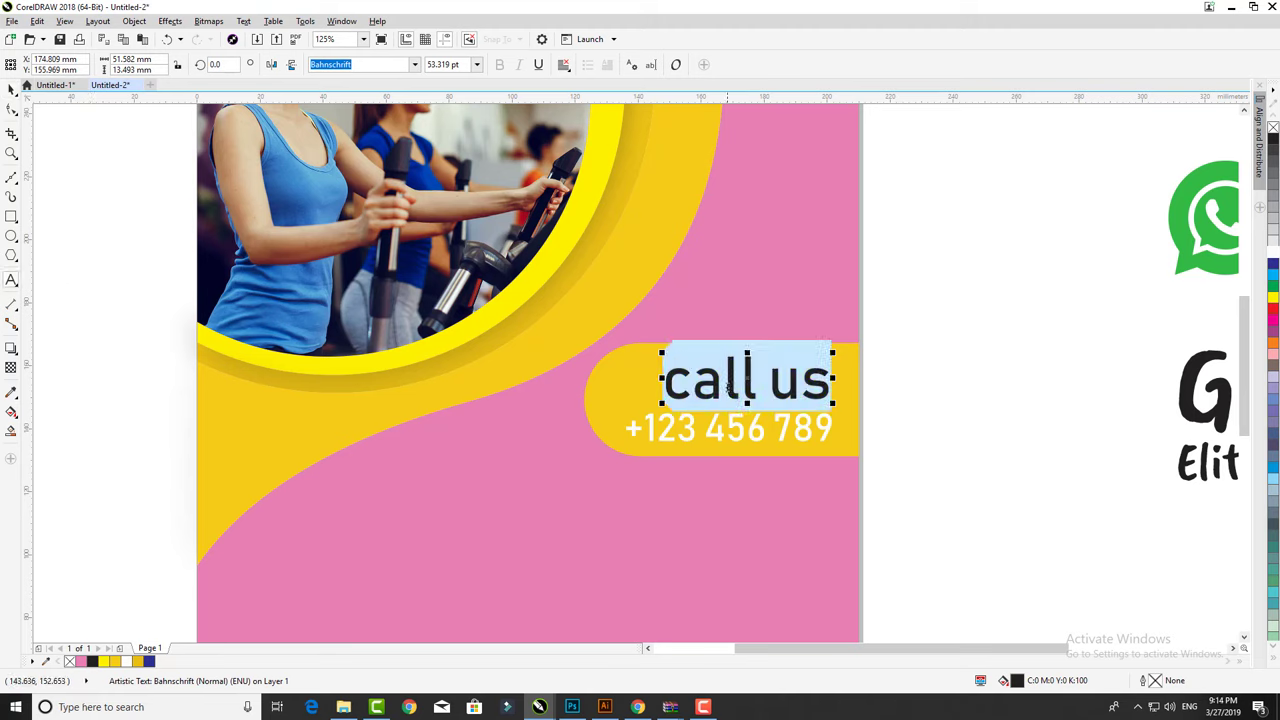
right_click(727, 388)
left_click(930, 549)
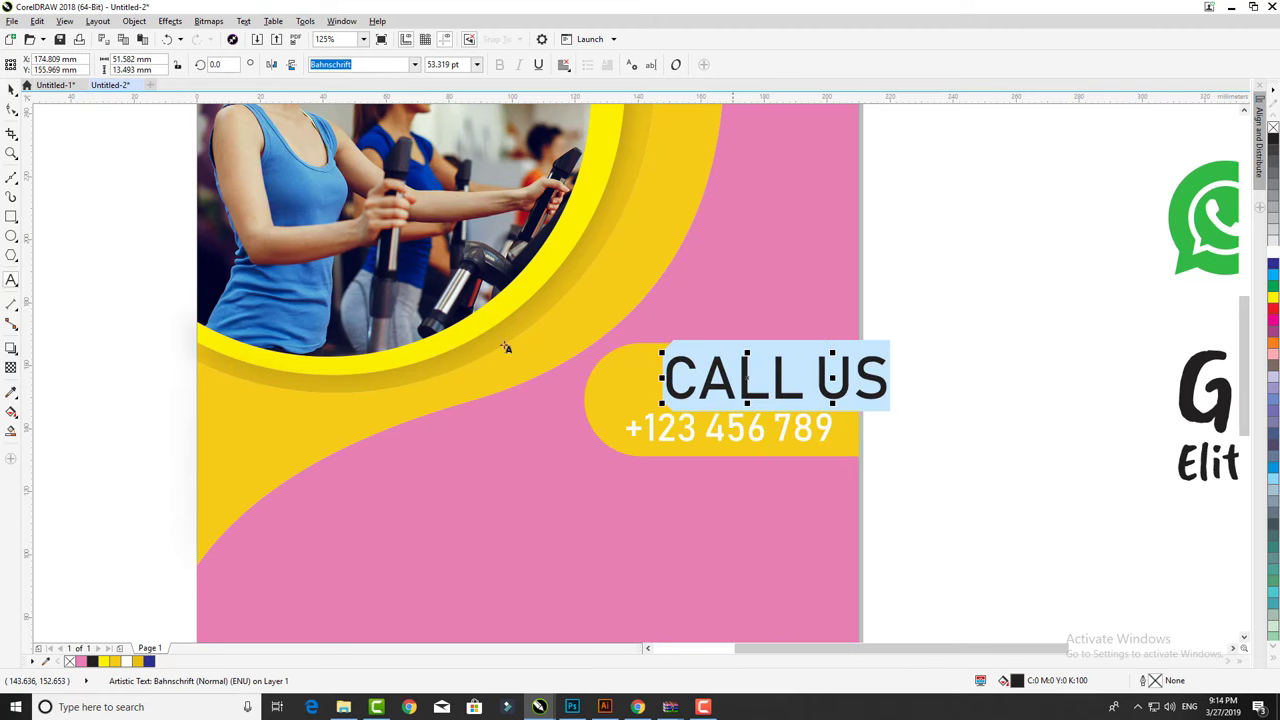
left_click(11, 88)
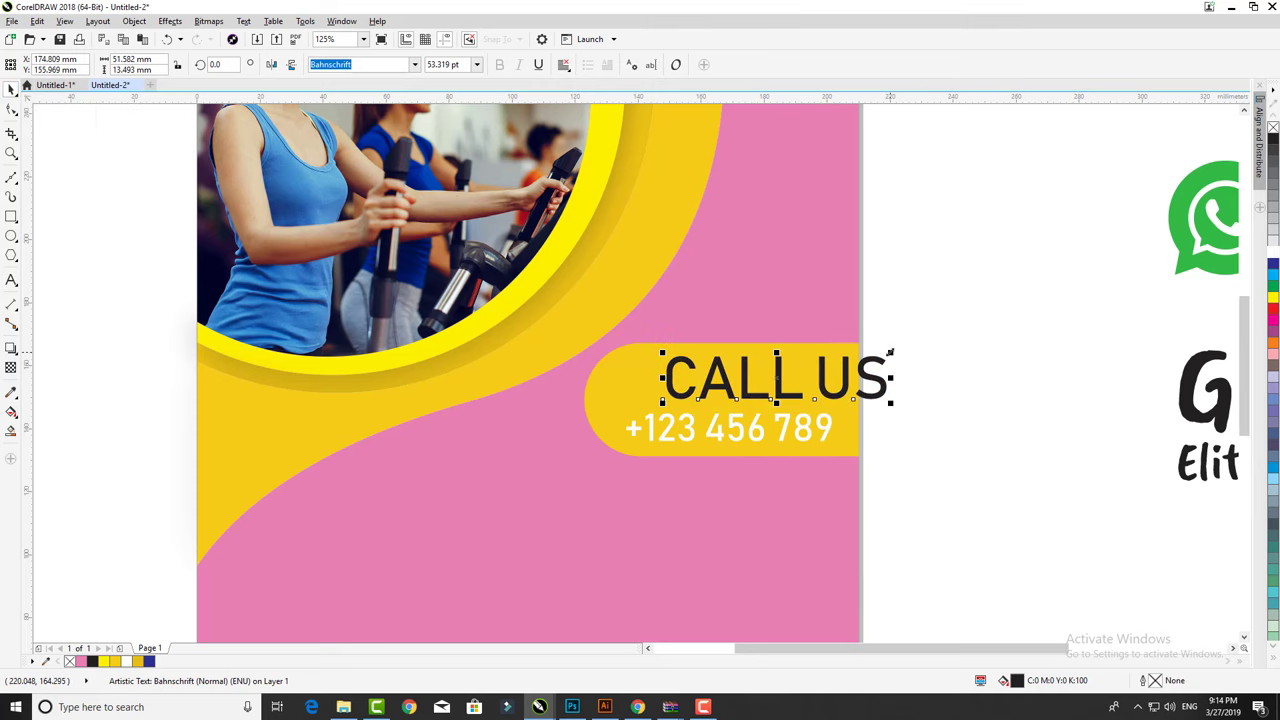
Group the pill with its two texts and draw a 58 mm circle on the pink area below.
left_click_drag(914, 500, 624, 360)
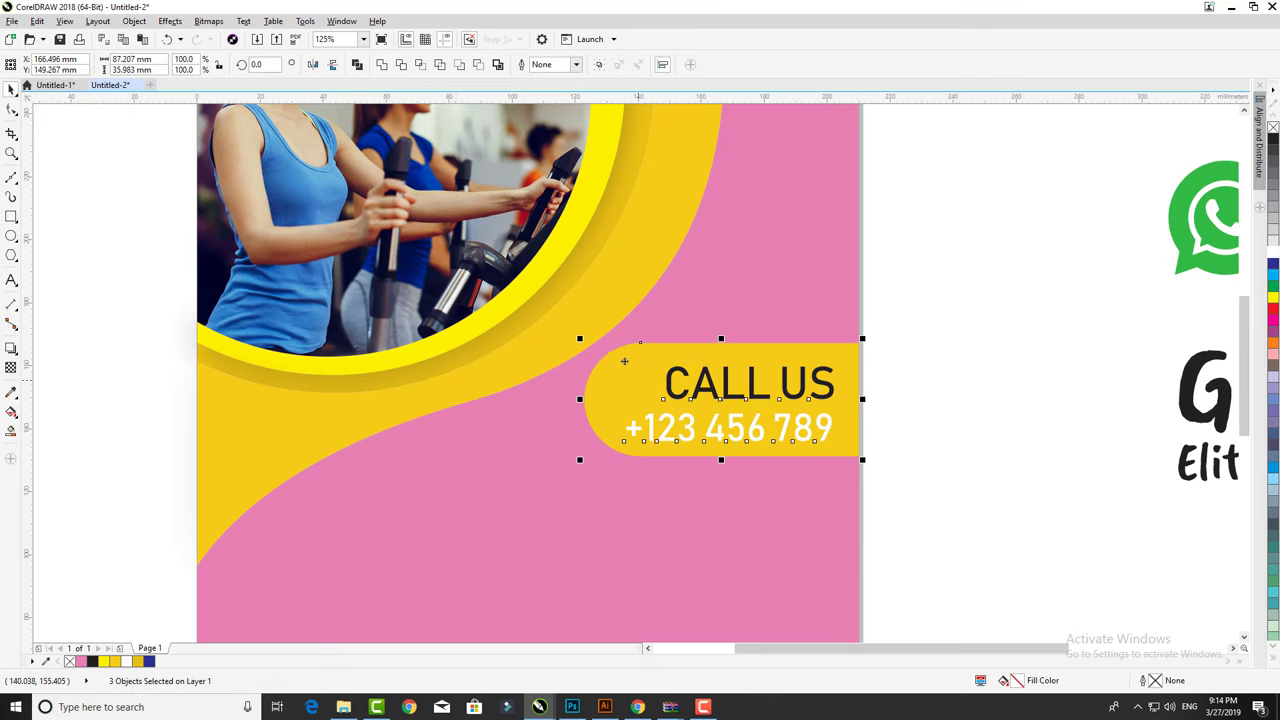
scroll(768, 493, "down", 3)
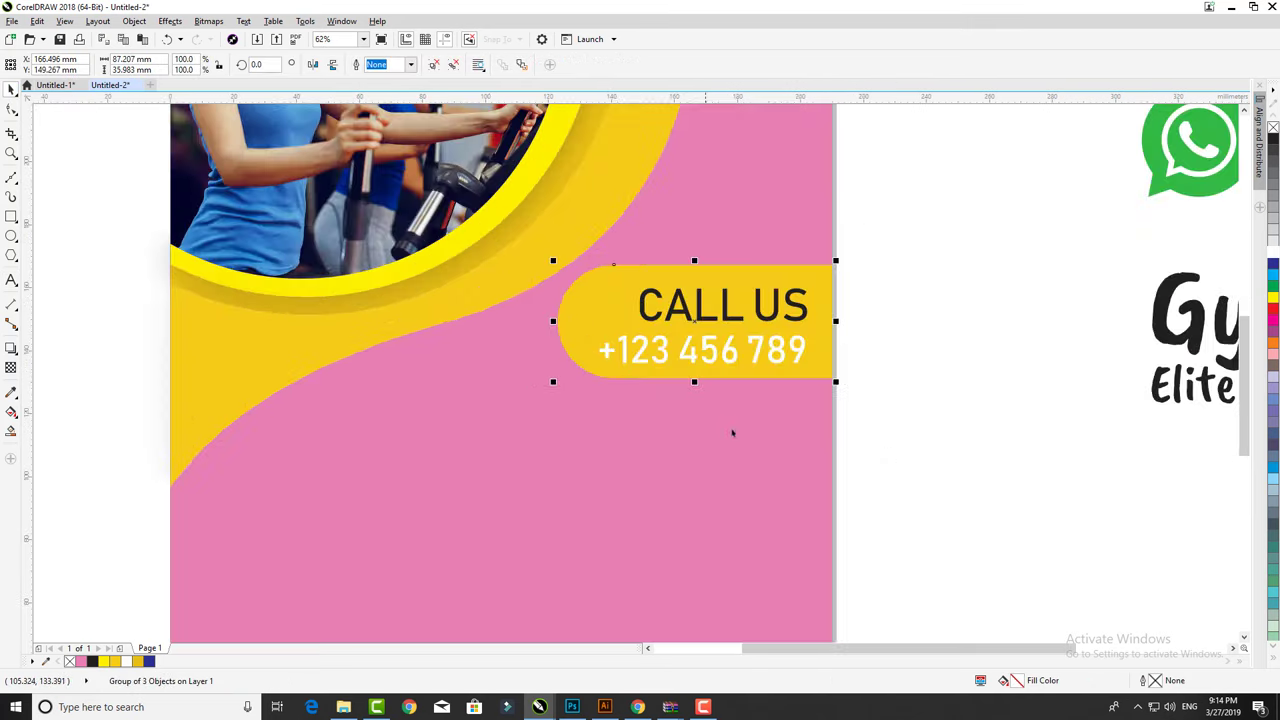
key("Escape")
left_click(11, 235)
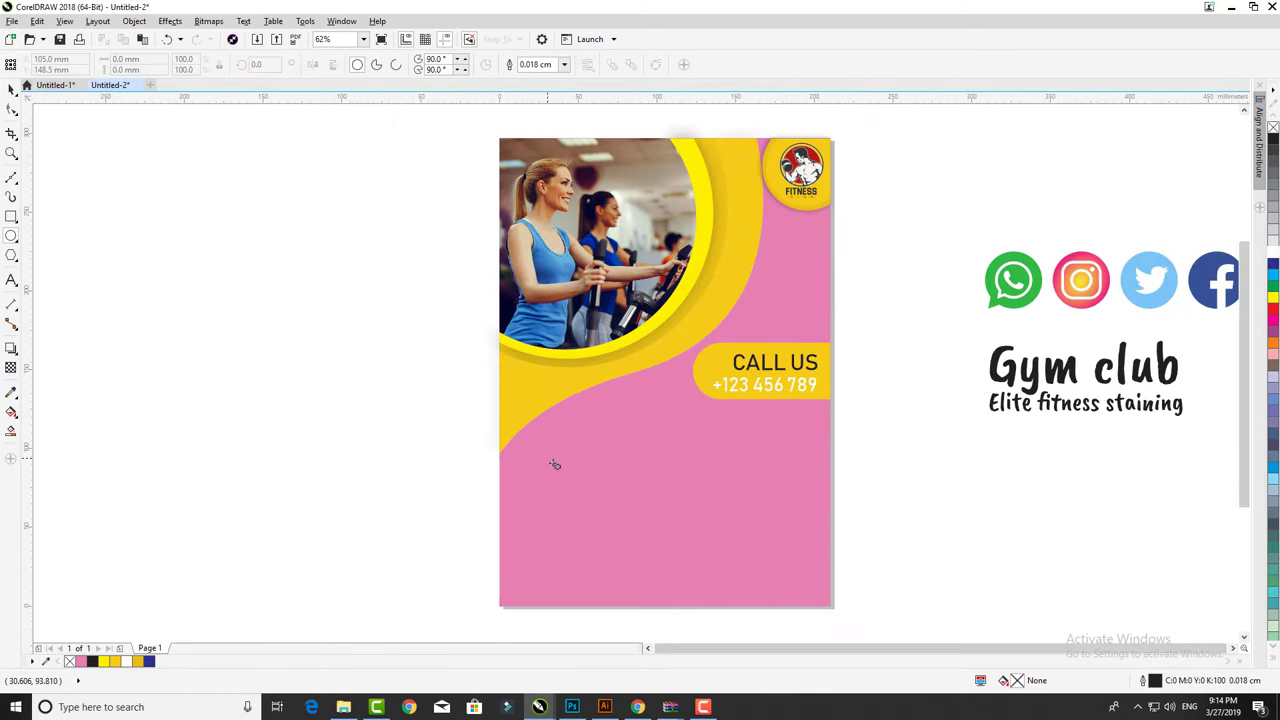
left_click_drag(546, 457, 642, 552)
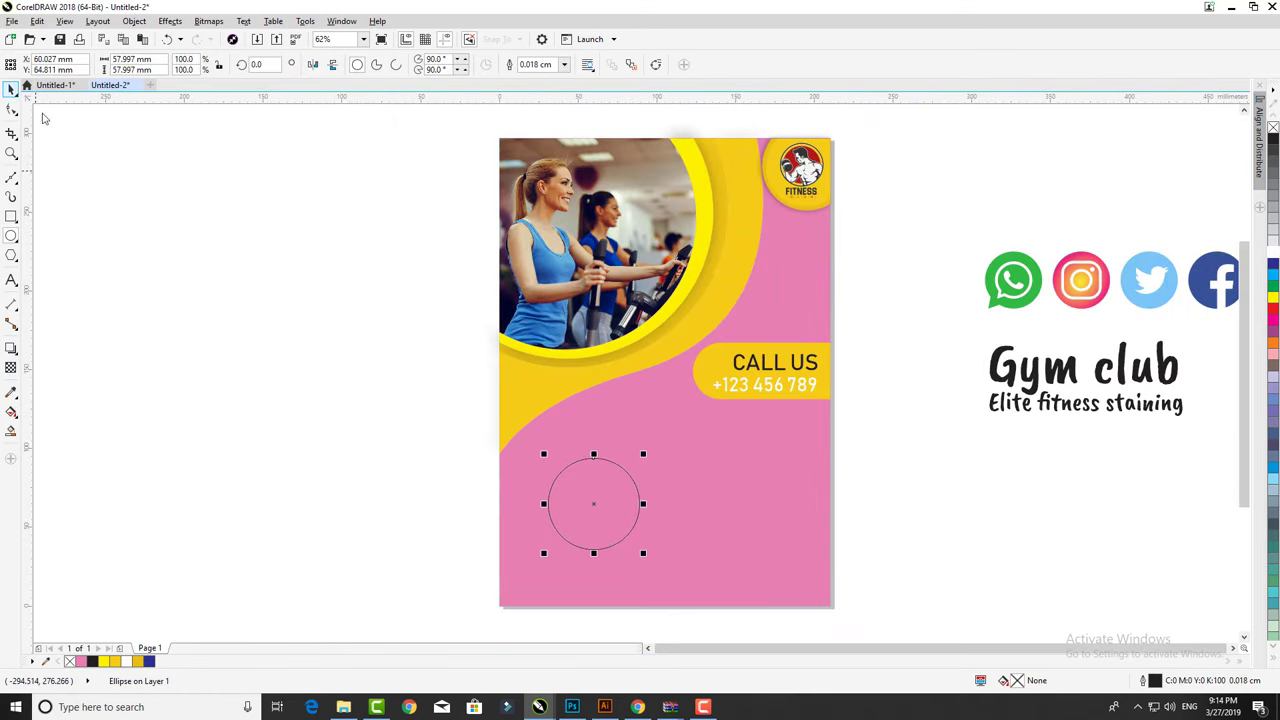
Make a smaller concentric copy of the circle, filling the outer one yellow and the inner white.
left_click(11, 88)
scroll(640, 560, "up", 2)
left_click_drag(617, 537, 608, 537)
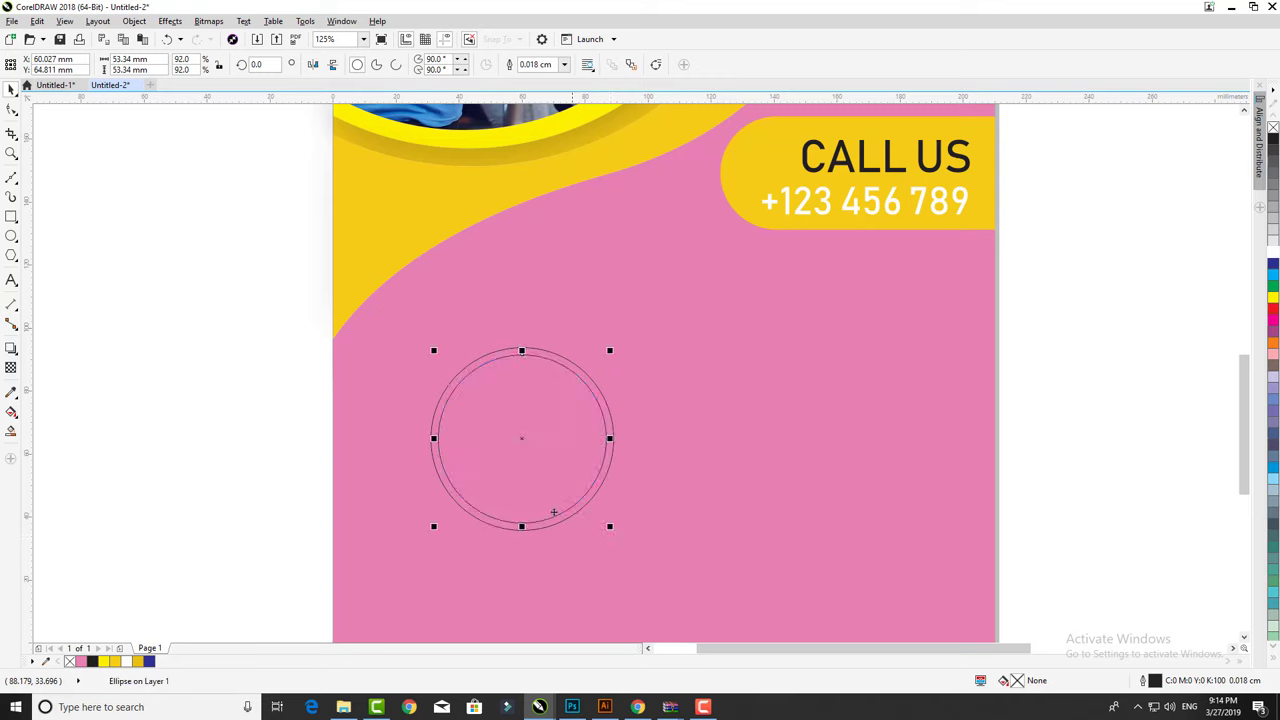
left_click(551, 355)
left_click(139, 662)
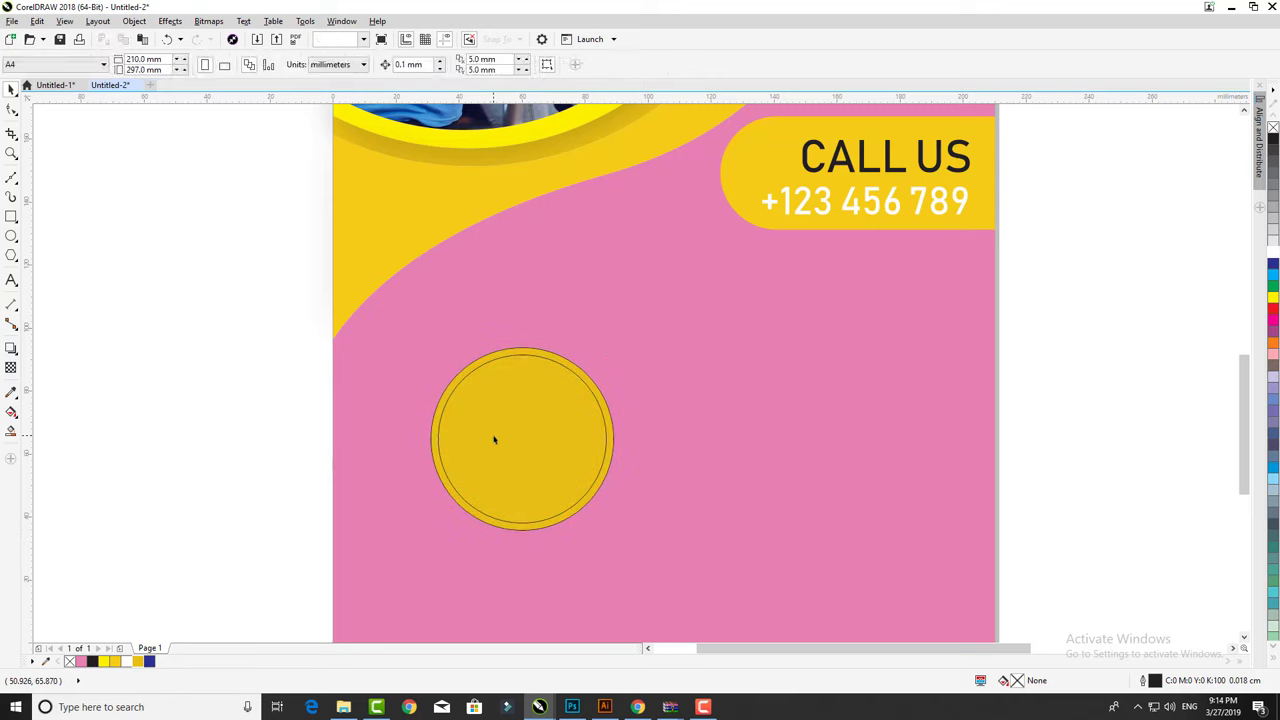
left_click(494, 437)
left_click(1273, 250)
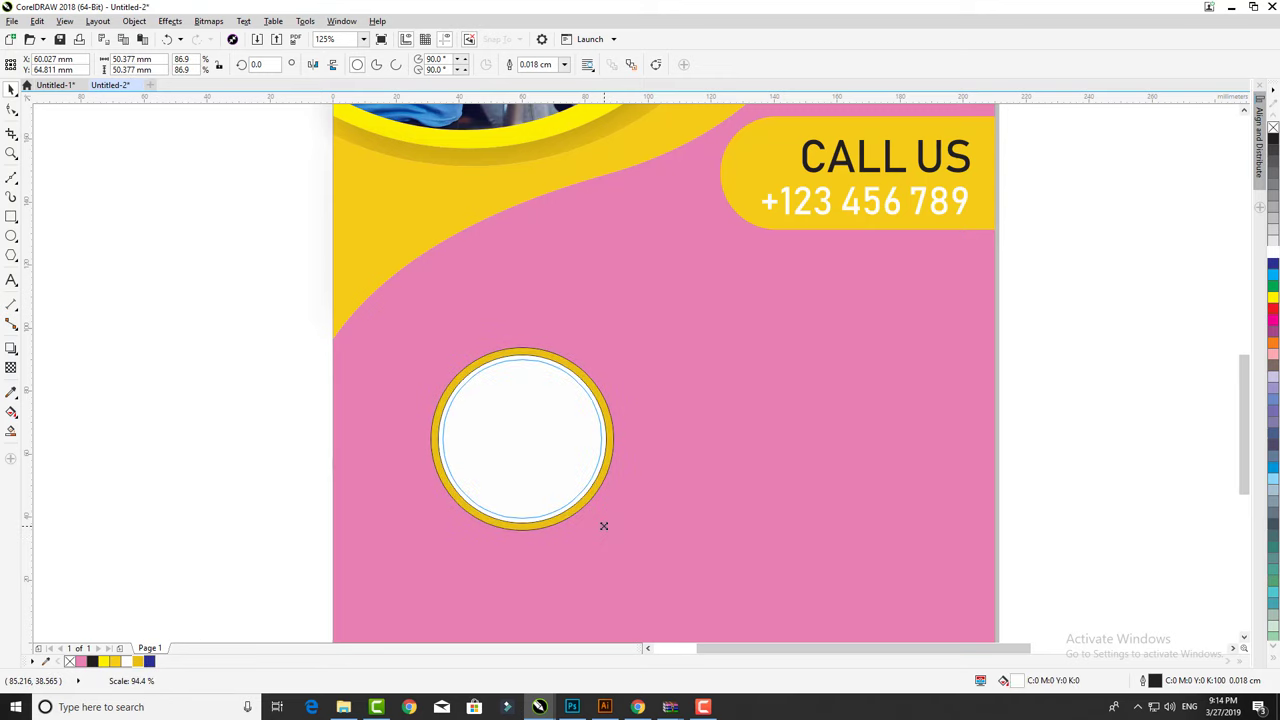
Duplicate the ring into an evenly spaced row of three and enlarge all three together.
mouse_move(226, 351)
left_mouse_down()
mouse_move(640, 560)
mouse_move(597, 517)
left_mouse_up()
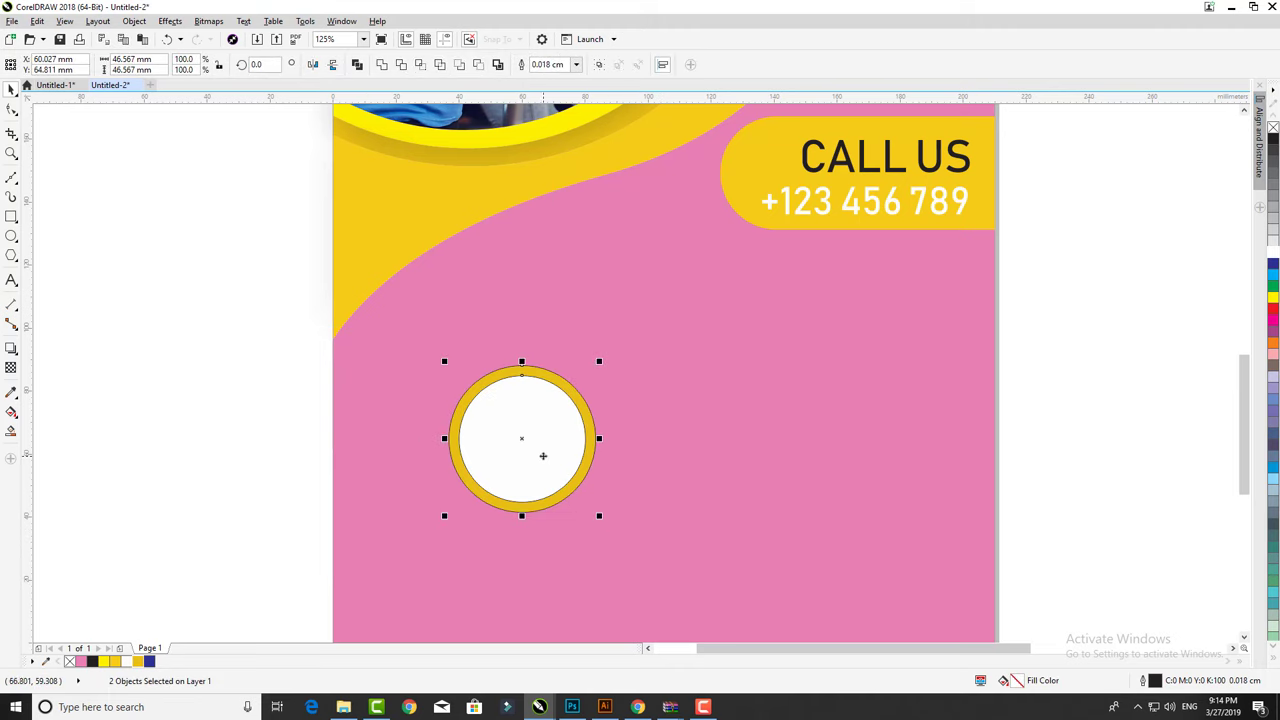
left_click_drag(543, 451, 486, 452)
left_click_drag(661, 480, 810, 482)
left_click_drag(1071, 534, 337, 354)
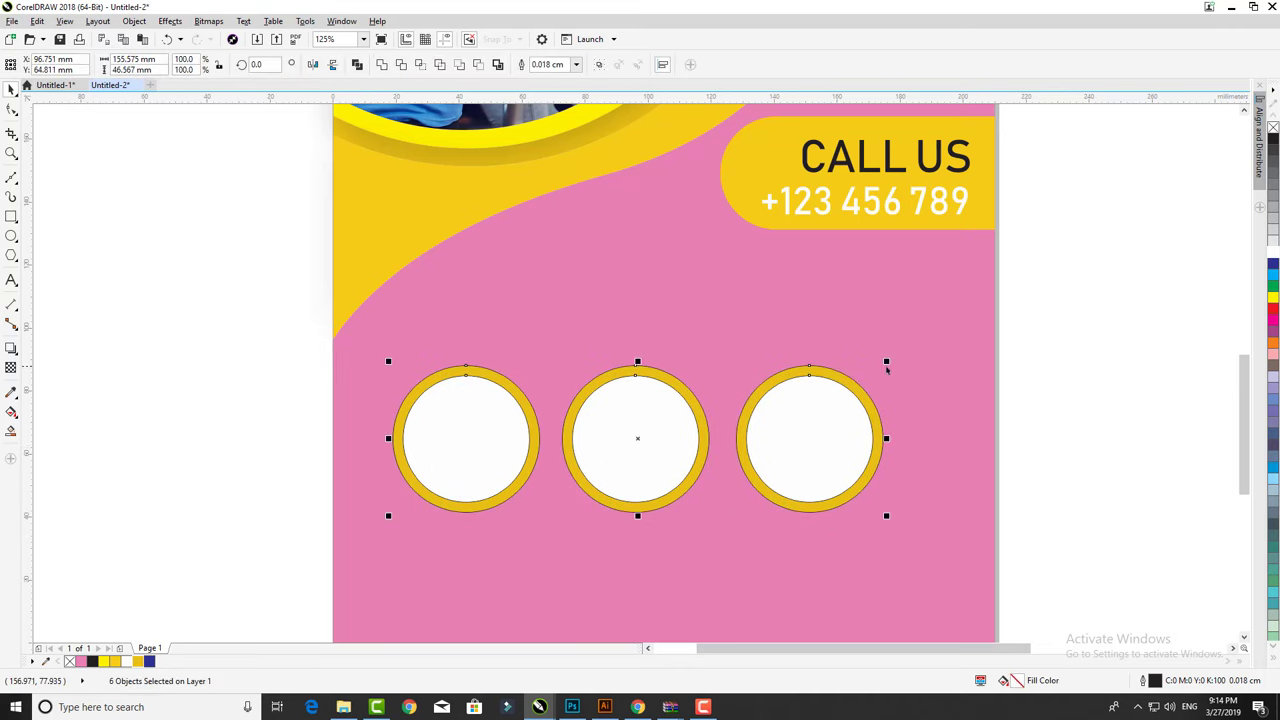
left_click_drag(891, 361, 948, 340)
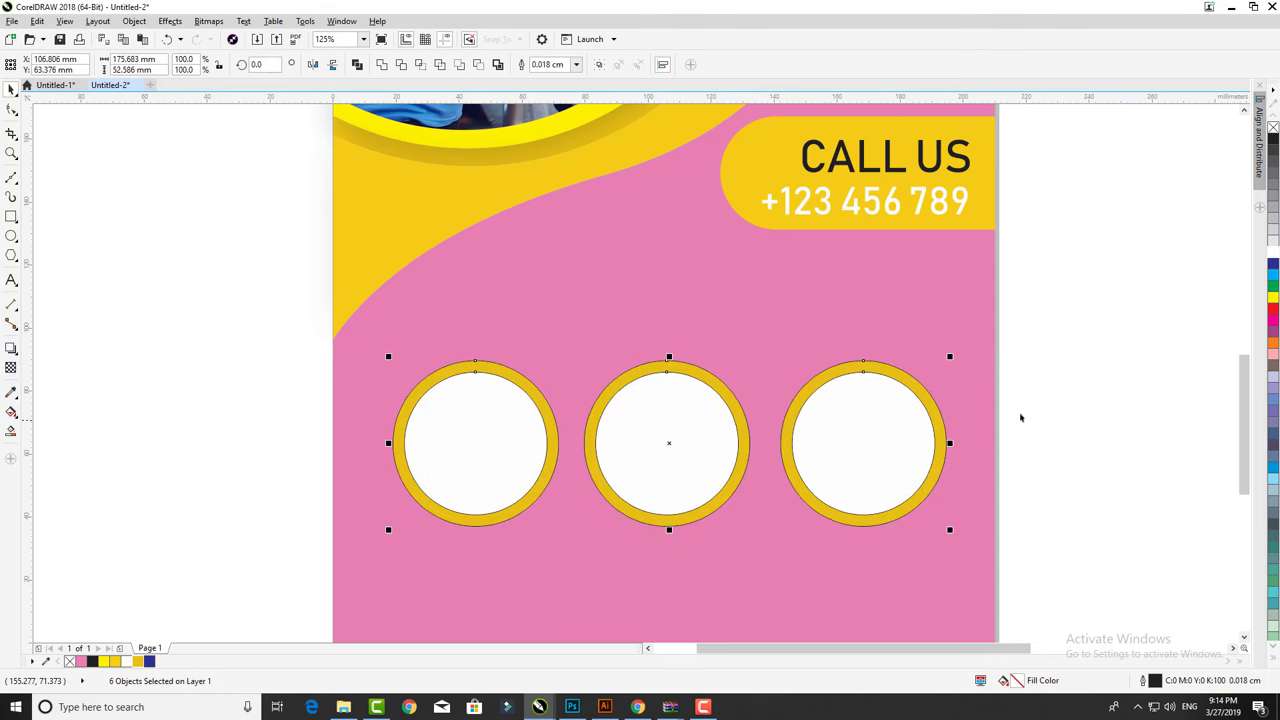
left_click(1020, 417)
scroll(768, 507, "down", 2)
scroll(933, 448, "up", 1)
left_click(940, 425)
Move the Gym club title and tagline onto the flyer, enlarging the title.
left_click(924, 458, "shift")
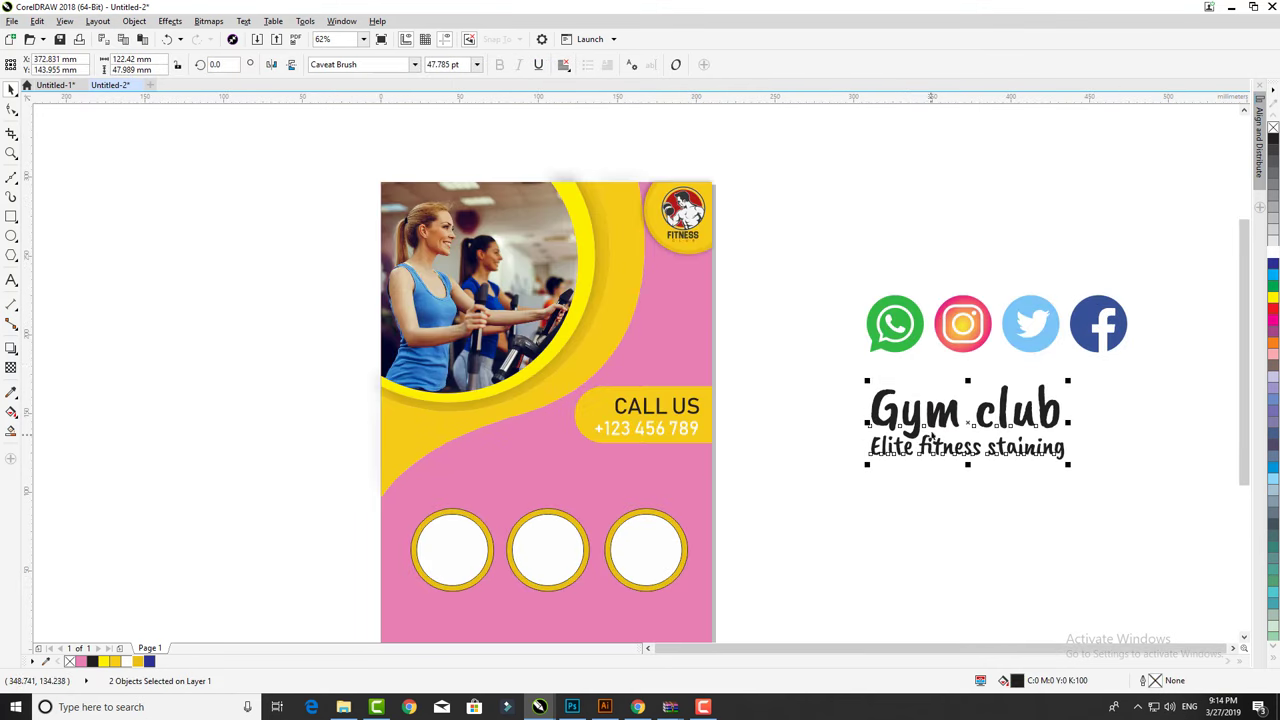
mouse_move(932, 423)
left_mouse_down()
mouse_move(614, 470)
mouse_move(472, 470)
left_mouse_up()
scroll(586, 473, "up", 1)
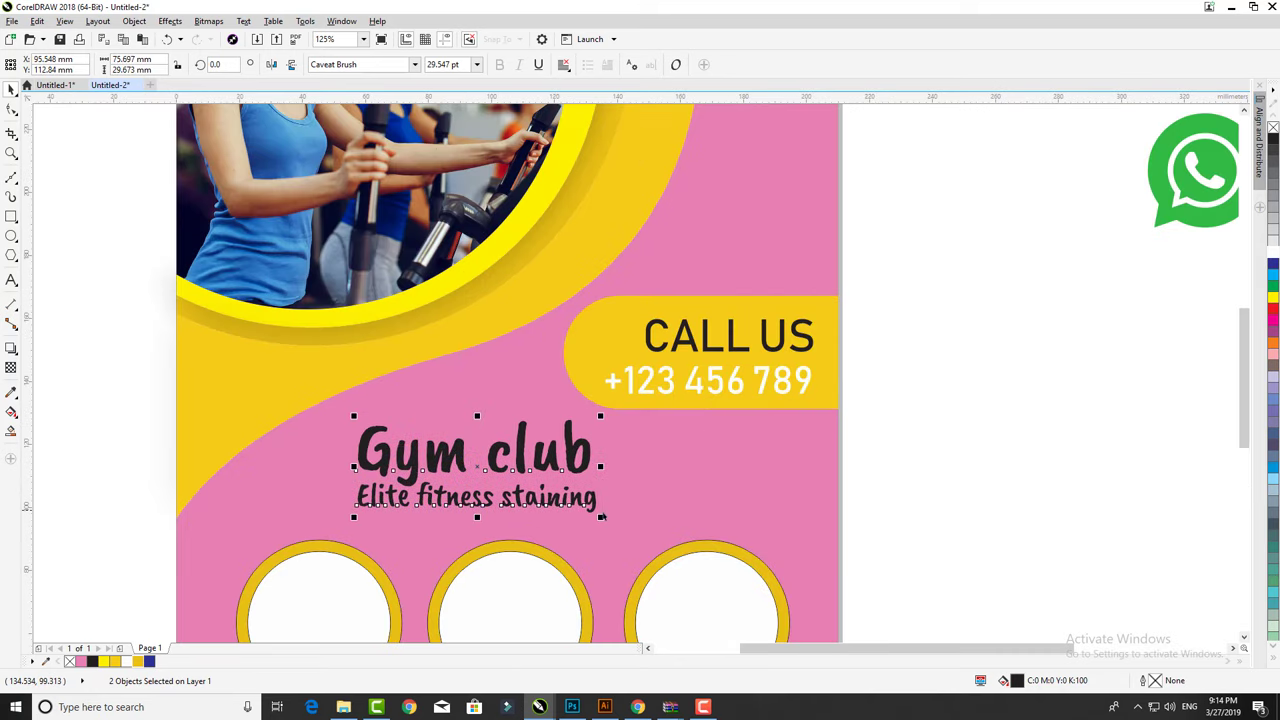
left_click_drag(598, 514, 652, 530)
Make the title white, the tagline yellow and the pink background dark grey.
left_click(500, 460)
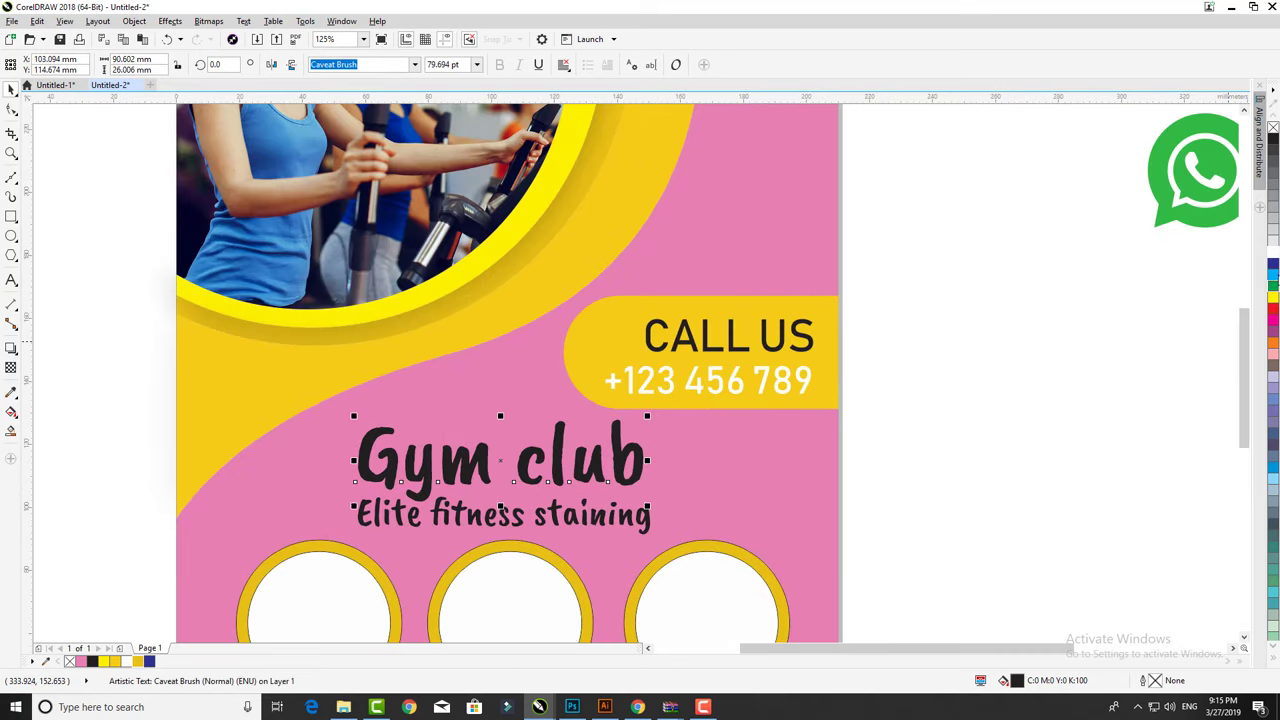
left_click(1273, 235)
left_click(600, 515)
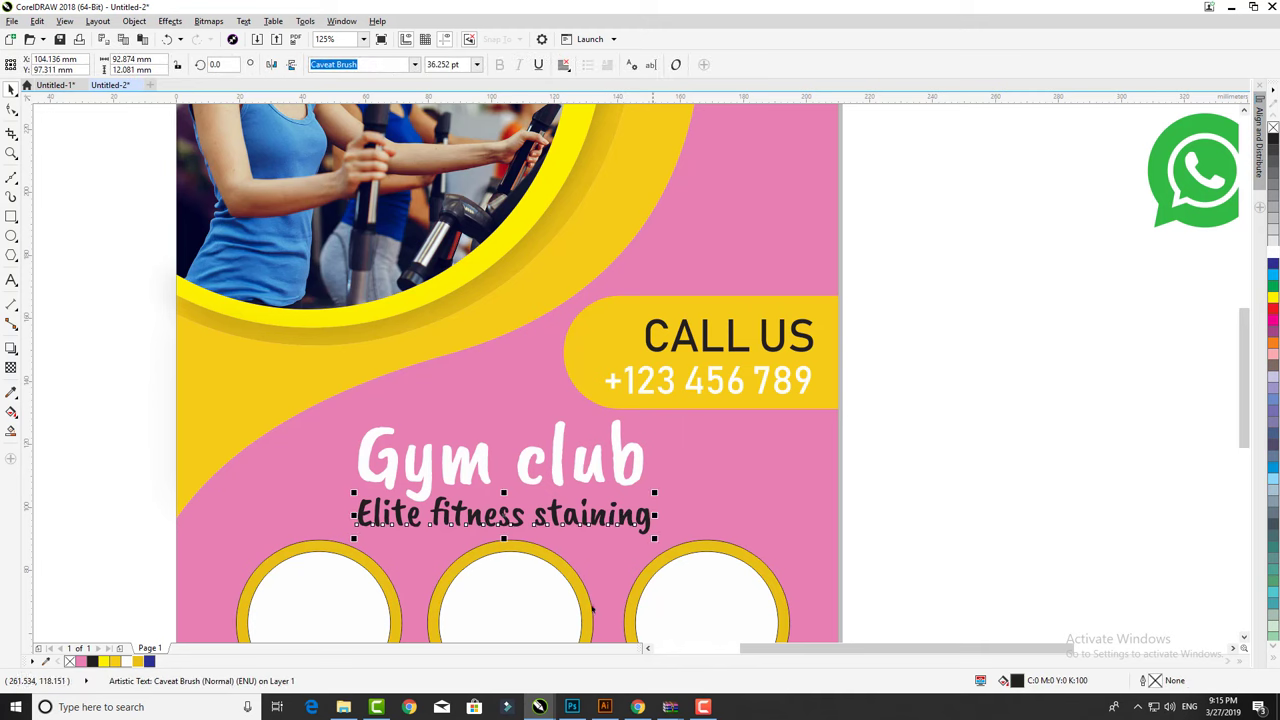
left_click(137, 662)
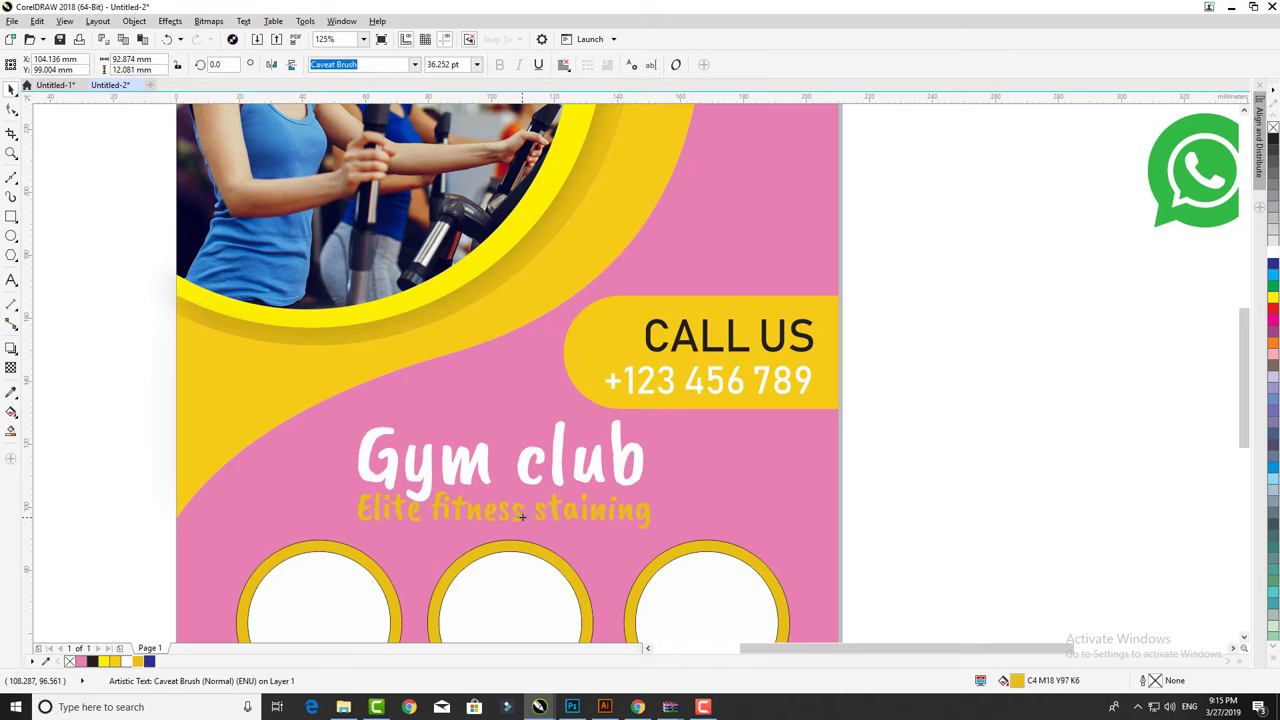
left_click(751, 485)
left_click(1273, 170)
key("Escape")
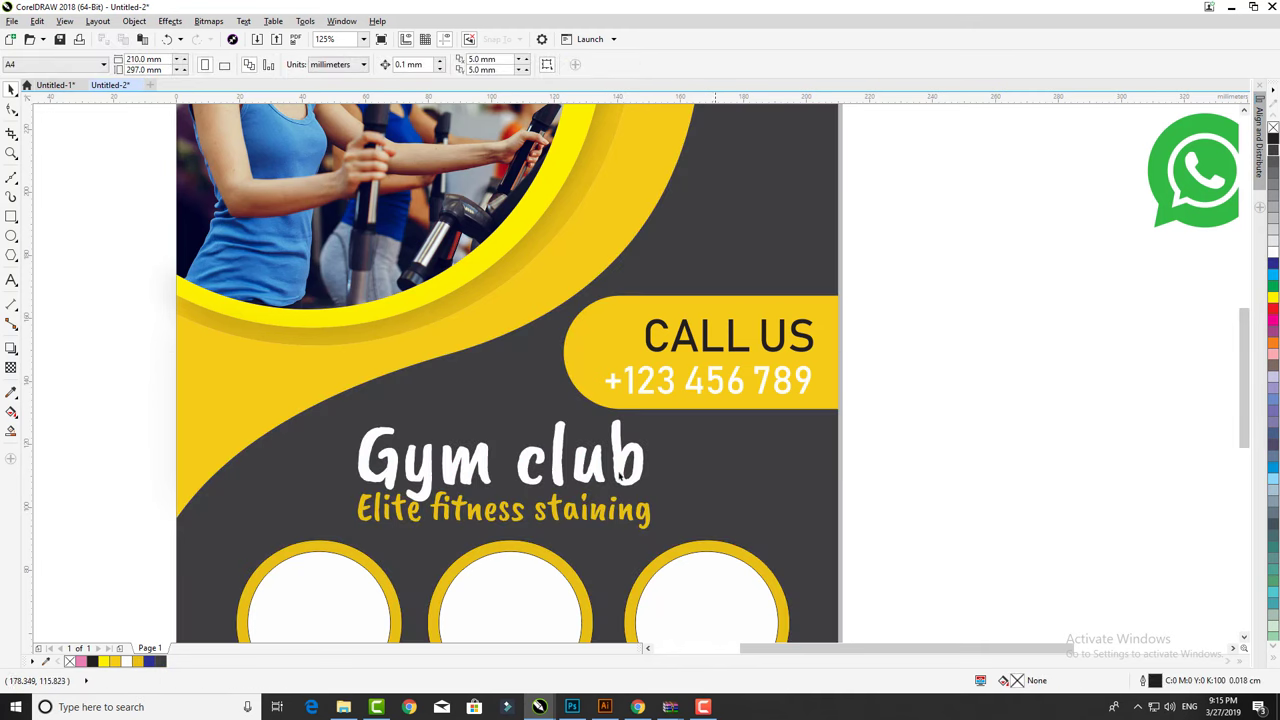
Shrink the CALL US badge and move it up.
scroll(583, 478, "down", 4)
scroll(520, 397, "up", 7)
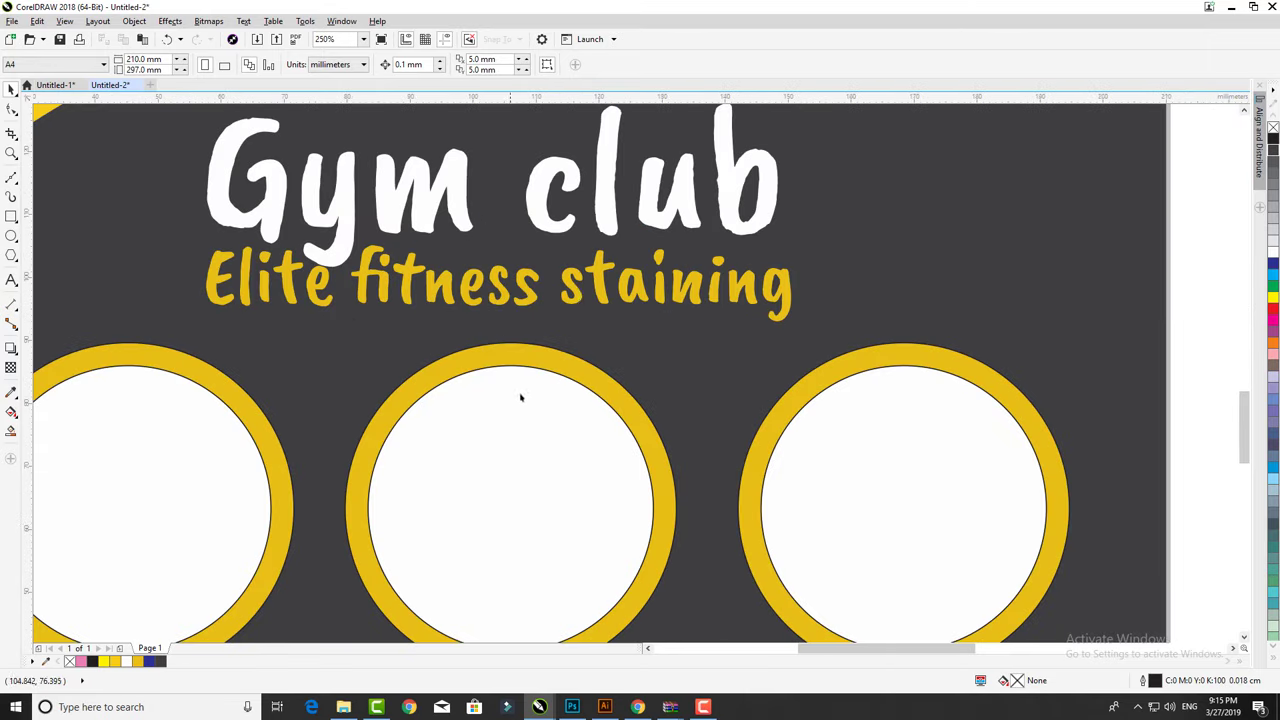
left_click(577, 287)
scroll(590, 260, "down", 4)
scroll(594, 223, "up", 2)
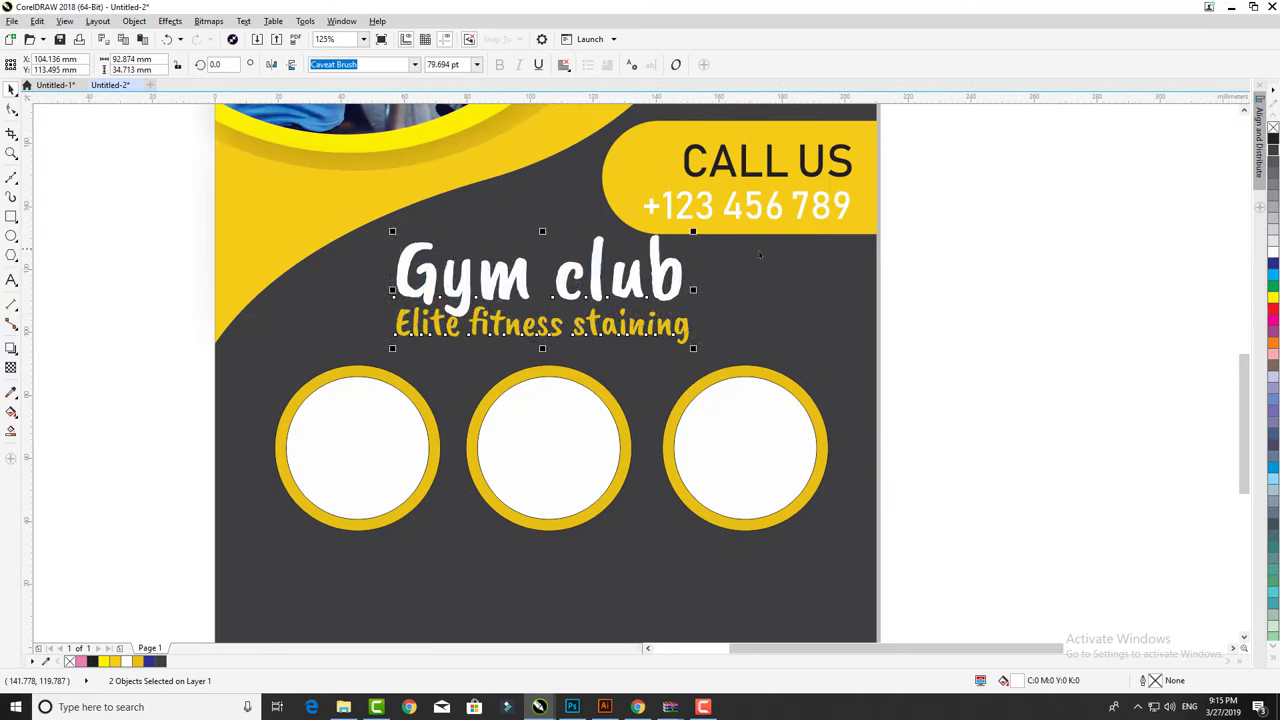
scroll(760, 254, "down", 2)
scroll(640, 230, "up", 2)
left_click(570, 205)
mouse_move(553, 180)
left_mouse_down()
mouse_move(605, 207)
mouse_move(646, 196)
left_mouse_up()
key("Escape")
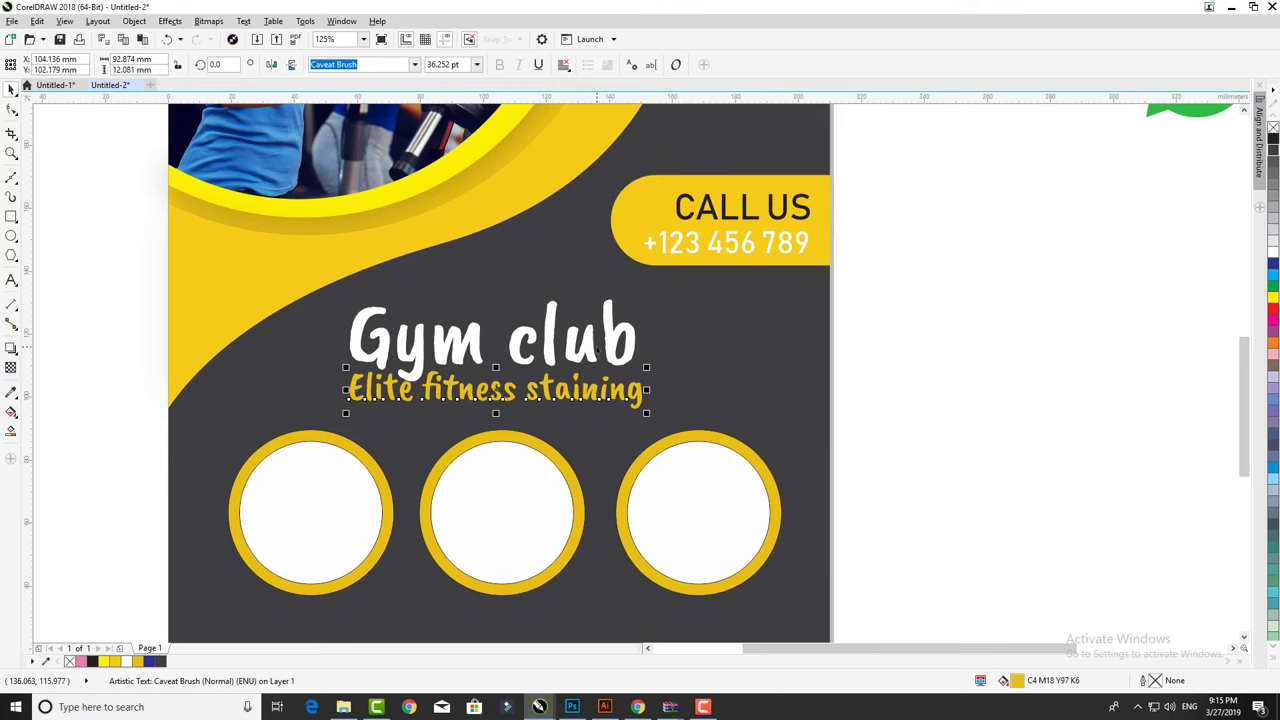
Move the title and tagline up, then nudge them with the three circles.
left_click_drag(637, 395, 662, 371)
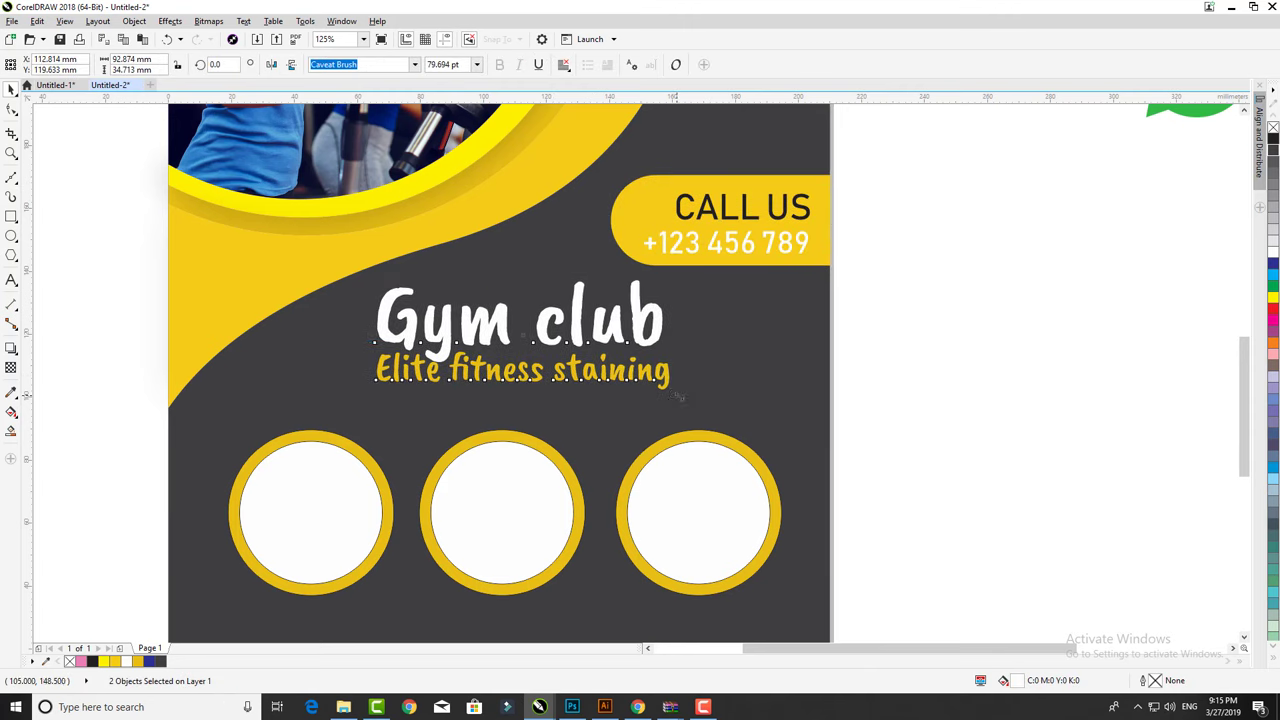
left_click(925, 402)
scroll(925, 402, "down", 2)
left_click_drag(555, 522, 880, 393)
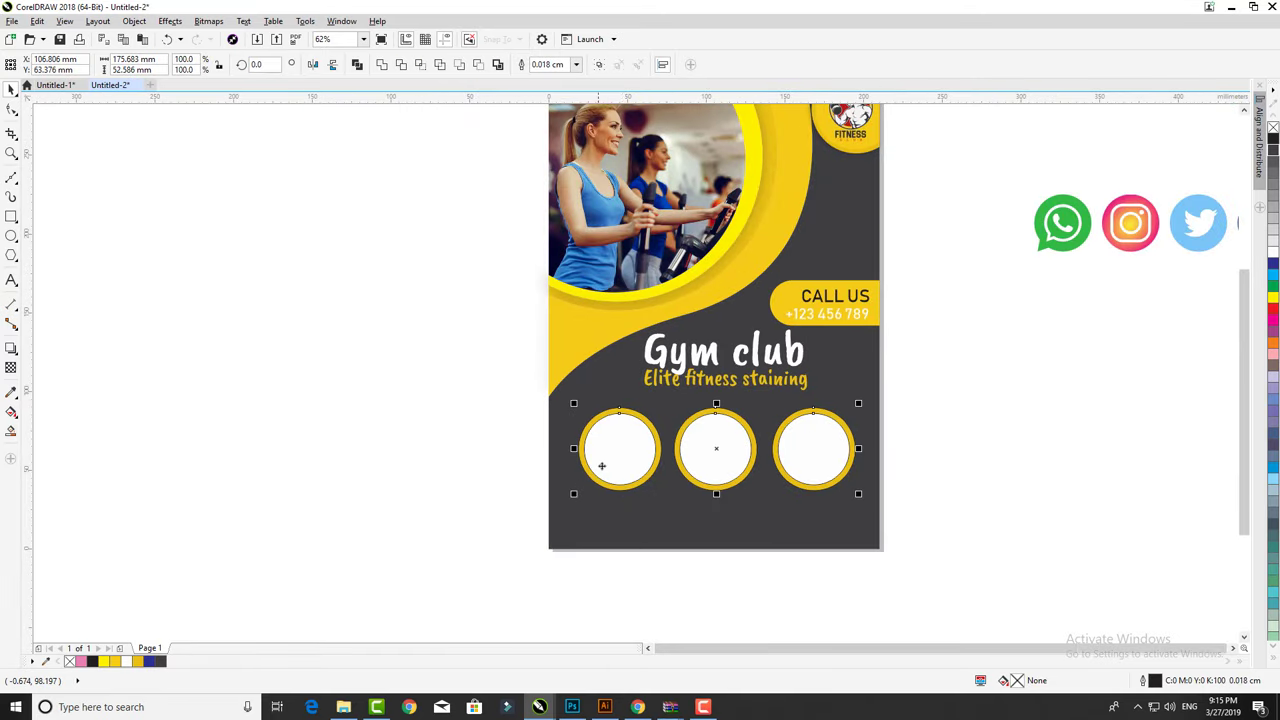
scroll(720, 460, "up", 2)
left_click_drag(455, 268, 330, 192)
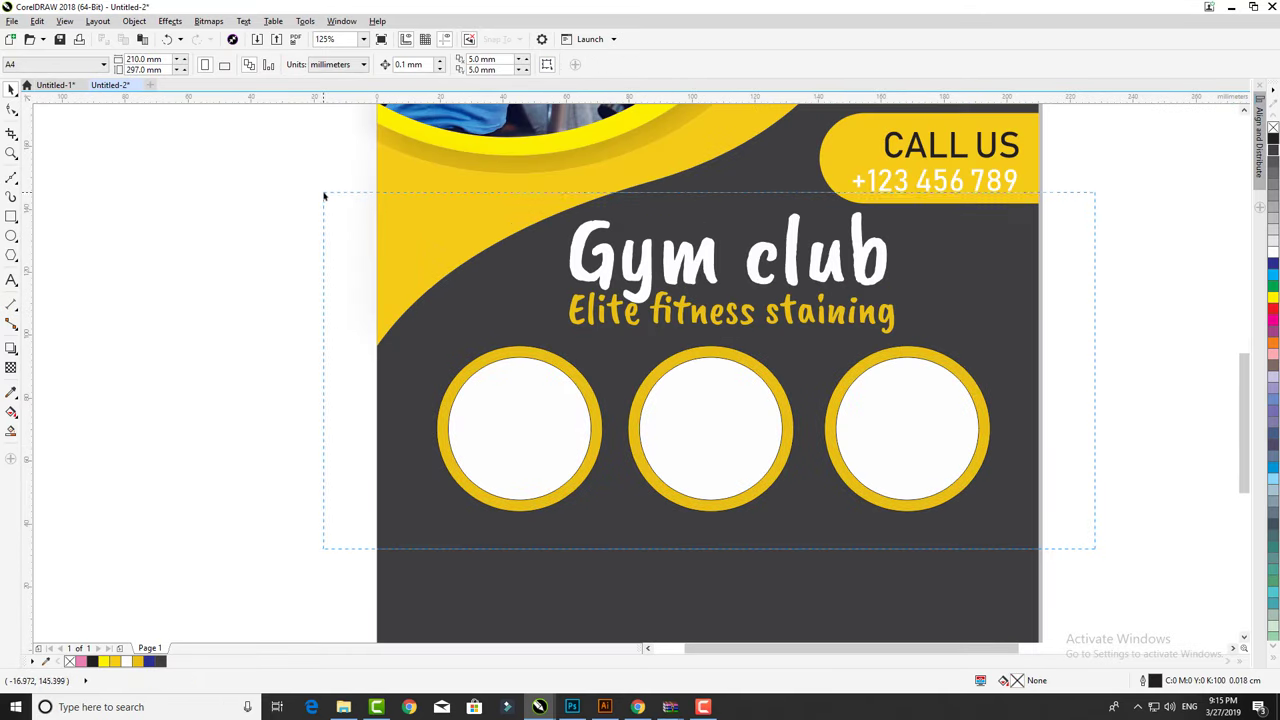
left_click_drag(838, 404, 838, 396)
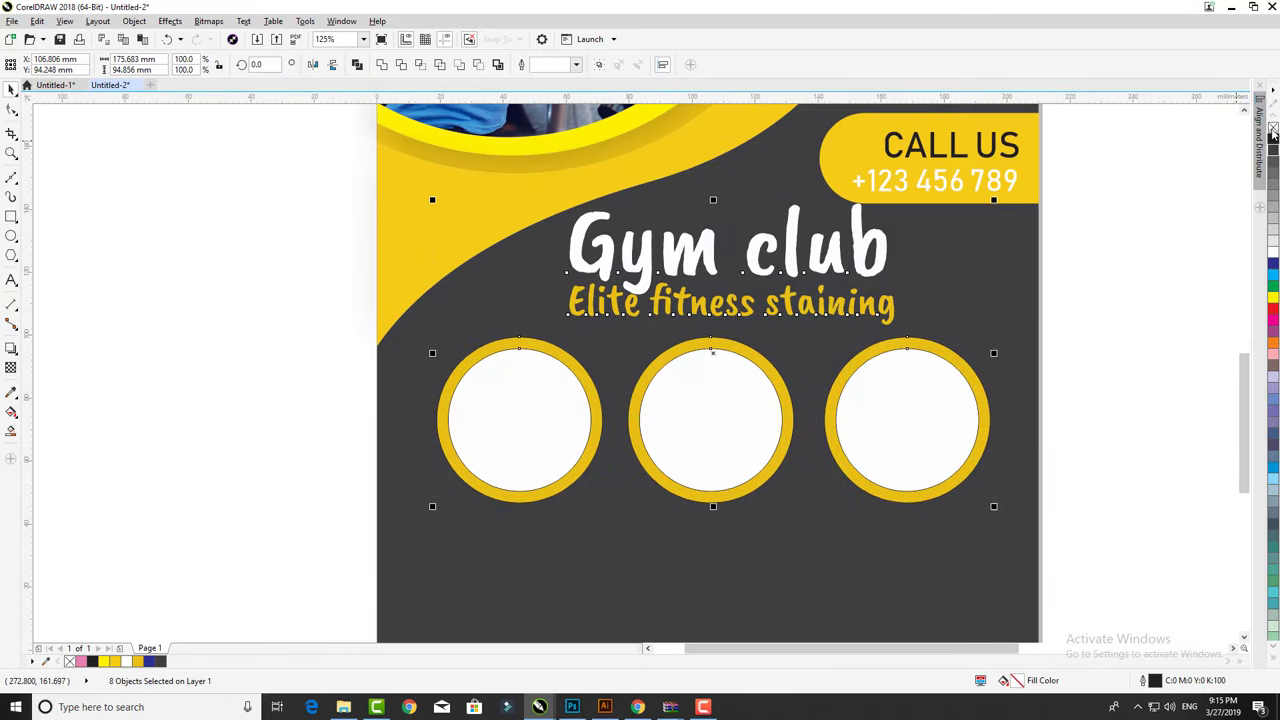
scroll(700, 370, "up", 2)
Raise the CALL US badge slightly and fine-tune the title and tagline position.
left_click_drag(962, 326, 714, 208)
left_click_drag(818, 277, 818, 255)
left_click_drag(968, 490, 428, 312)
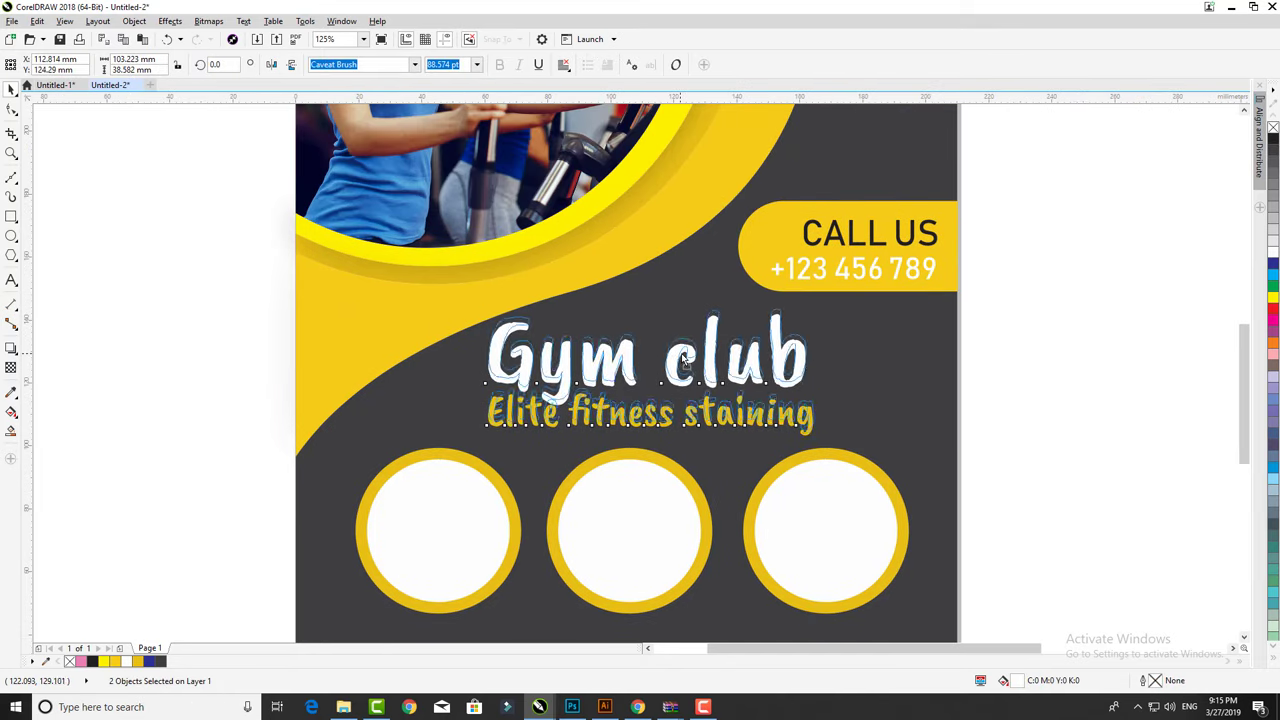
left_click_drag(683, 360, 683, 358)
key("Escape")
scroll(585, 318, "down", 2)
left_click_drag(866, 518, 390, 358)
scroll(620, 410, "up", 2)
key("Escape")
scroll(620, 410, "down", 2)
scroll(431, 424, "up", 2)
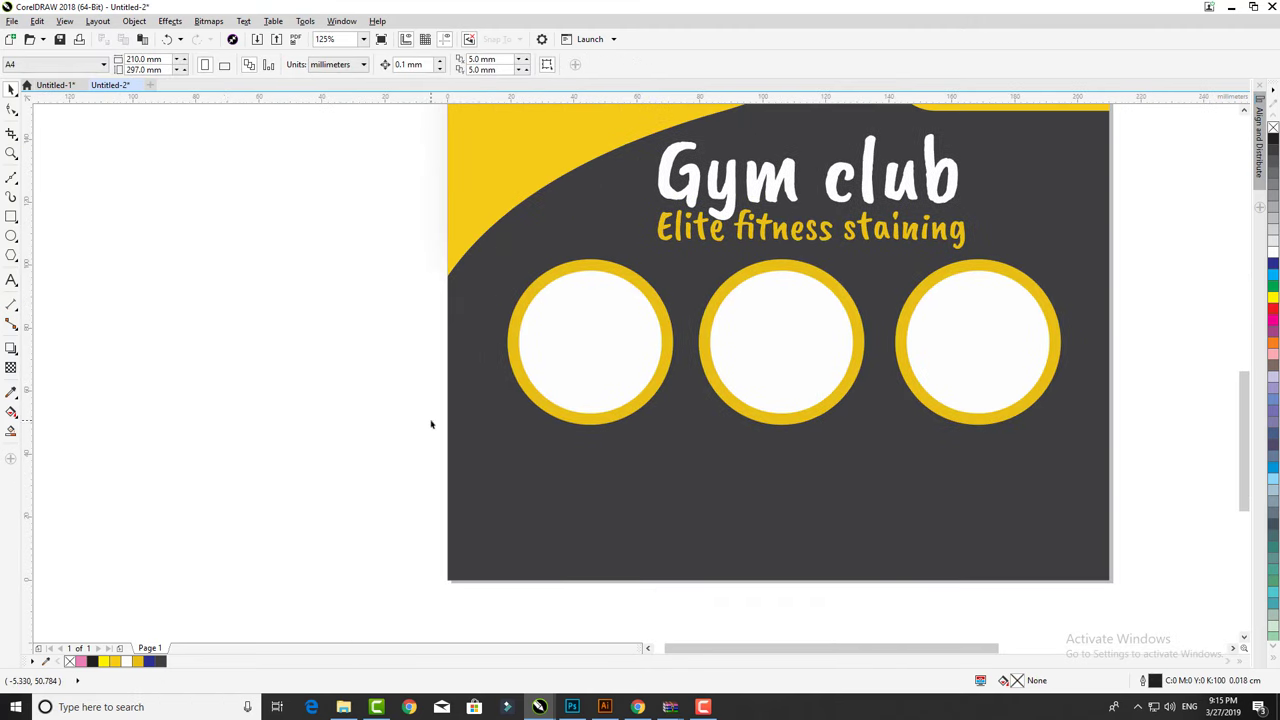
Fill a text frame below the circles with fully justified 9 pt placeholder text.
left_click_drag(476, 432, 719, 510)
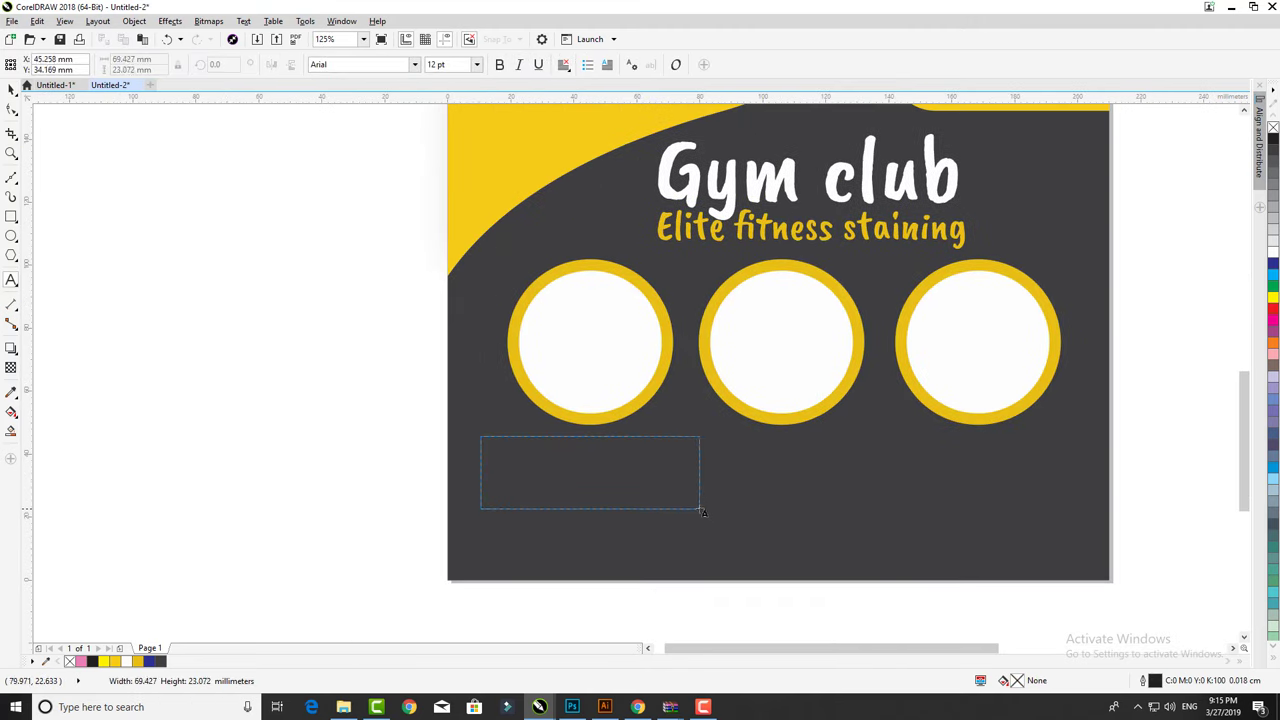
left_click(243, 21)
mouse_move(290, 213)
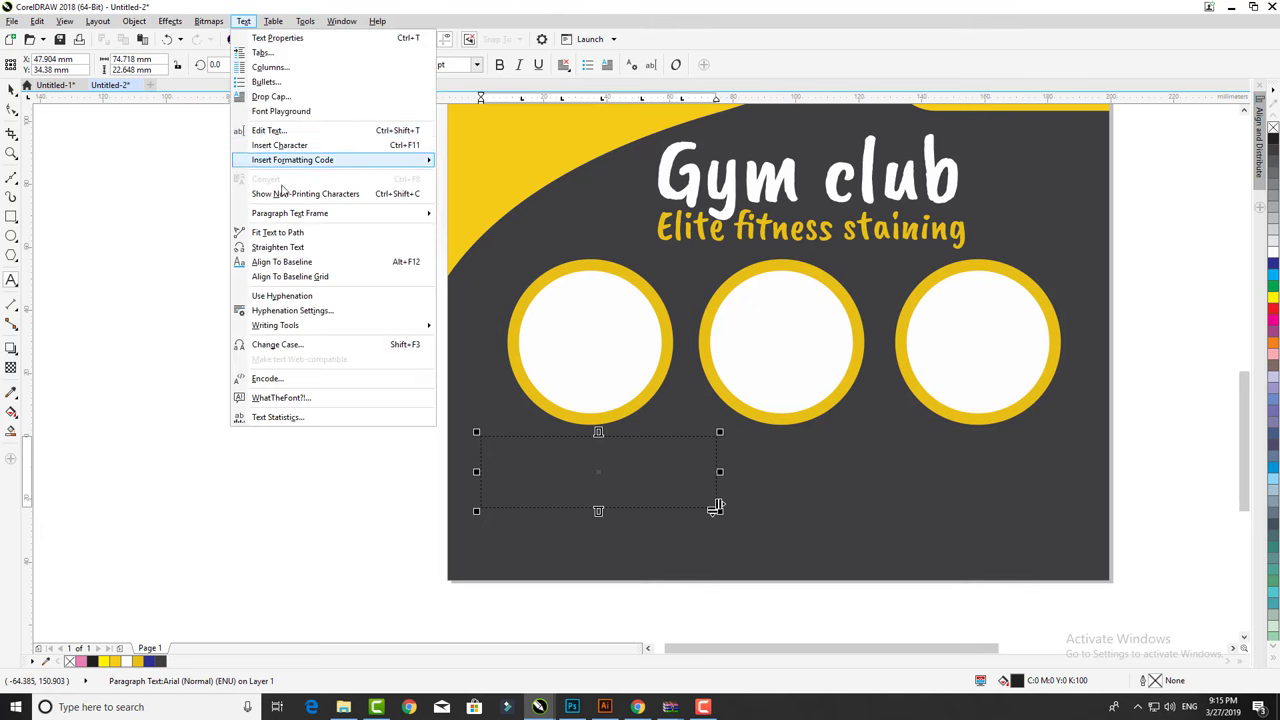
left_click(465, 252)
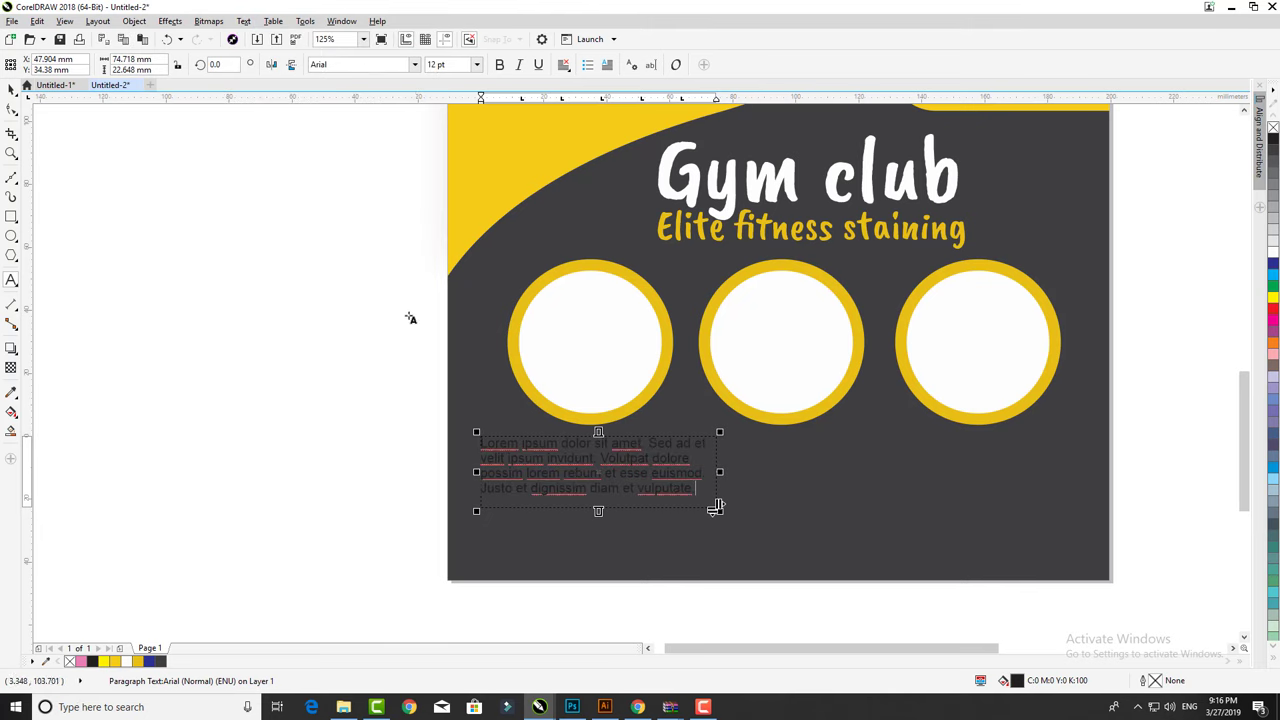
left_click(563, 64)
left_click(564, 141)
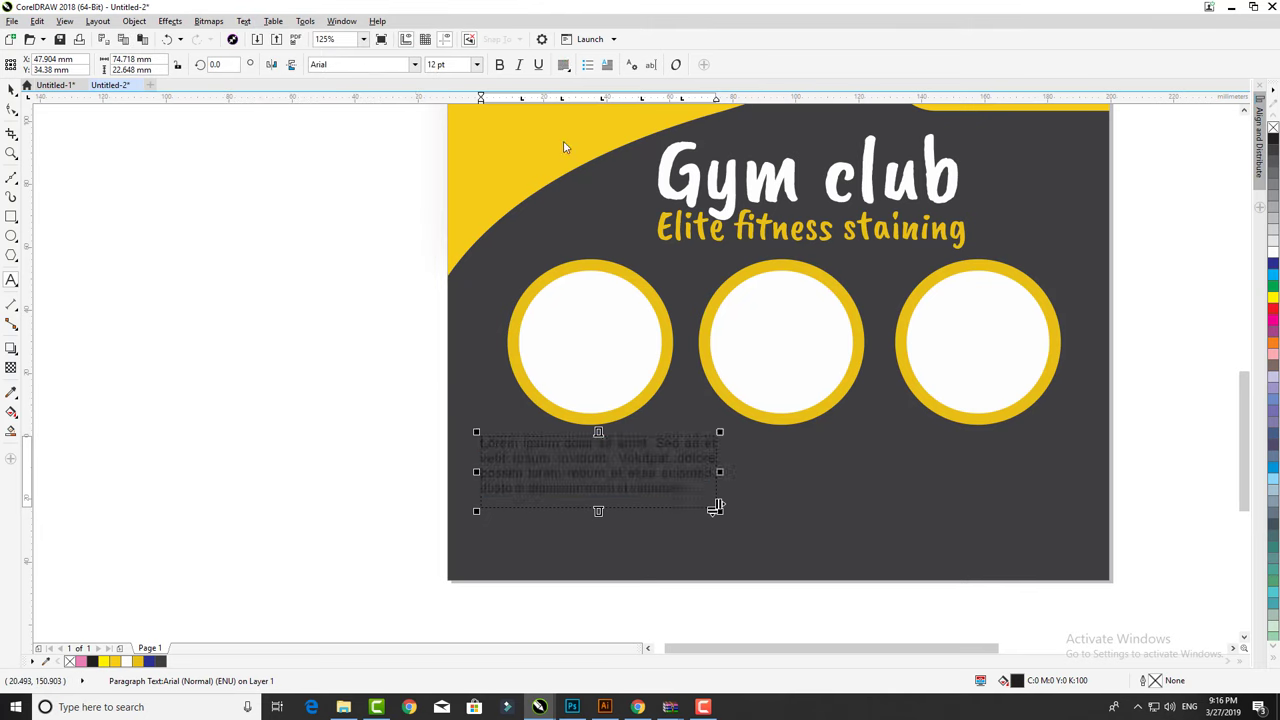
left_click(476, 64)
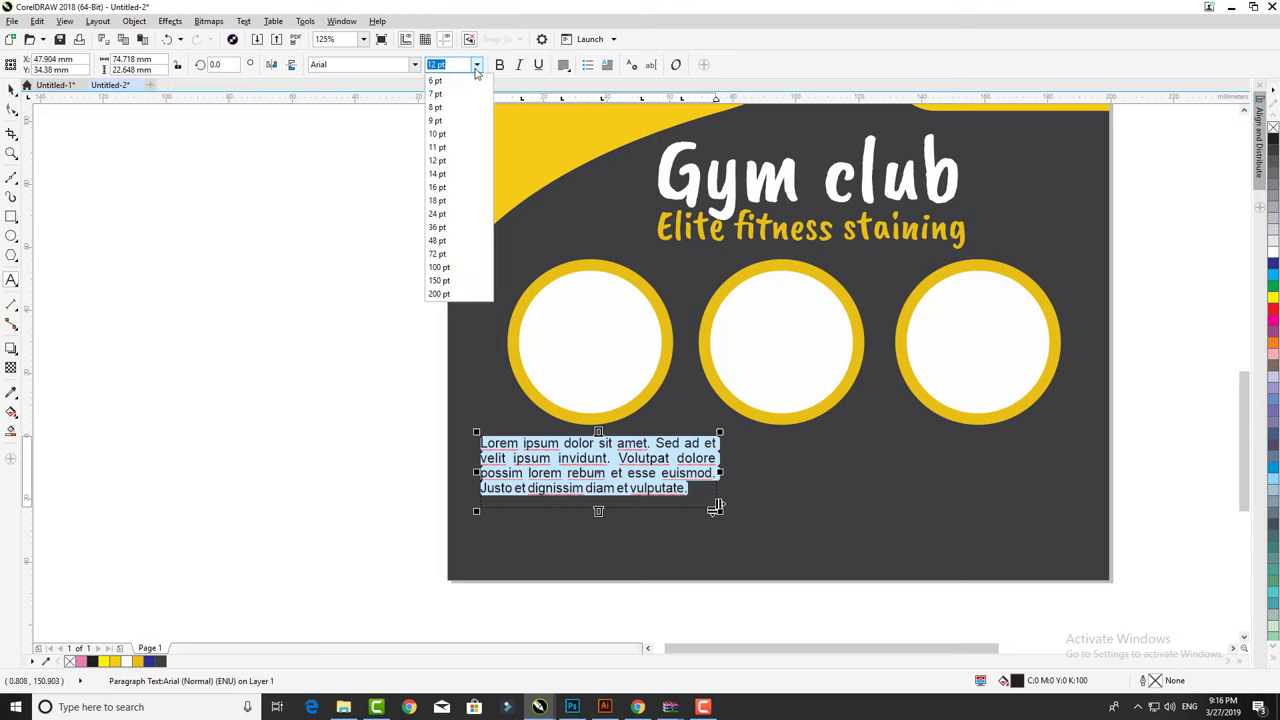
left_click(440, 117)
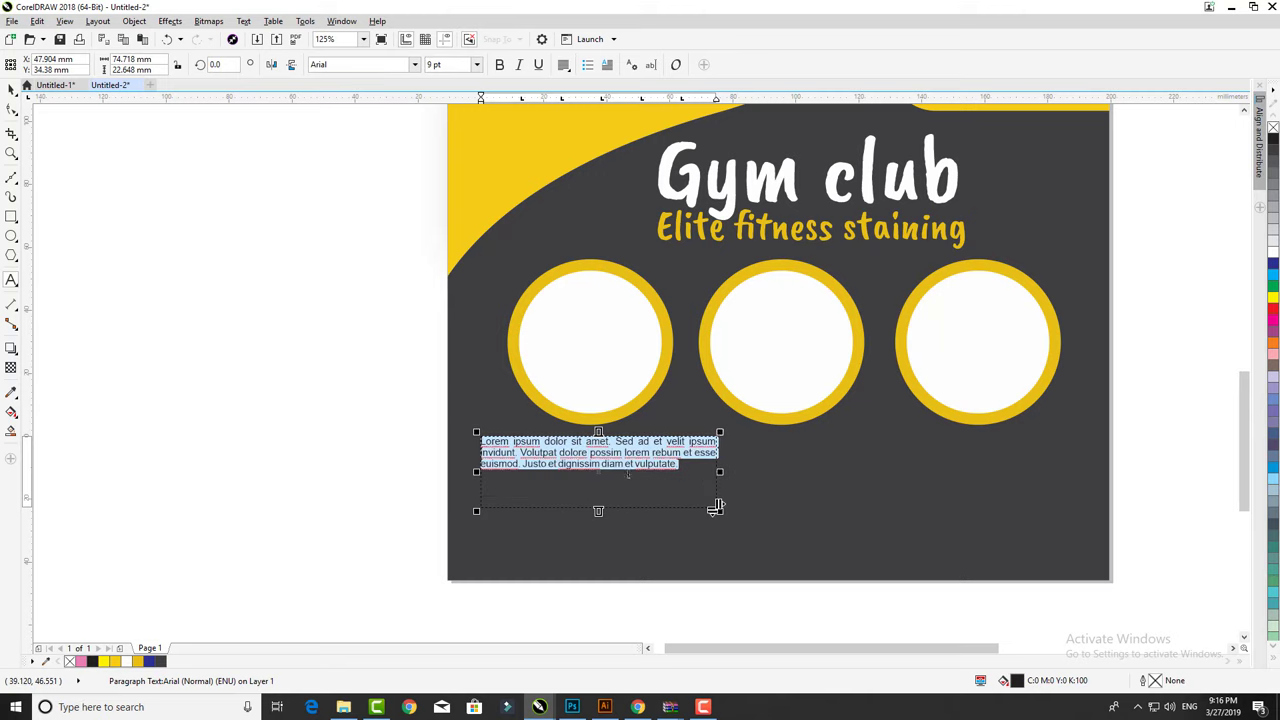
left_click(681, 466)
Narrow the text frame and make its text white at 8 pt.
left_click(11, 88)
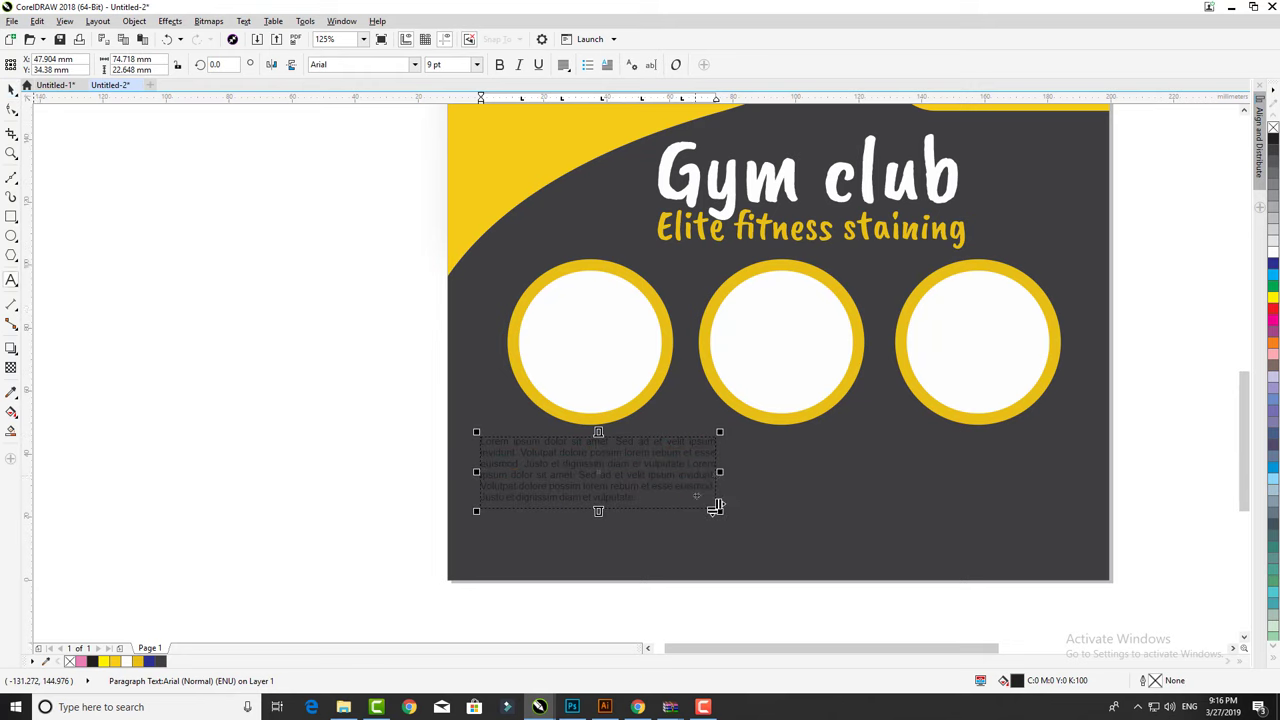
mouse_move(716, 507)
left_mouse_down()
mouse_move(668, 508)
mouse_move(604, 458)
left_mouse_up()
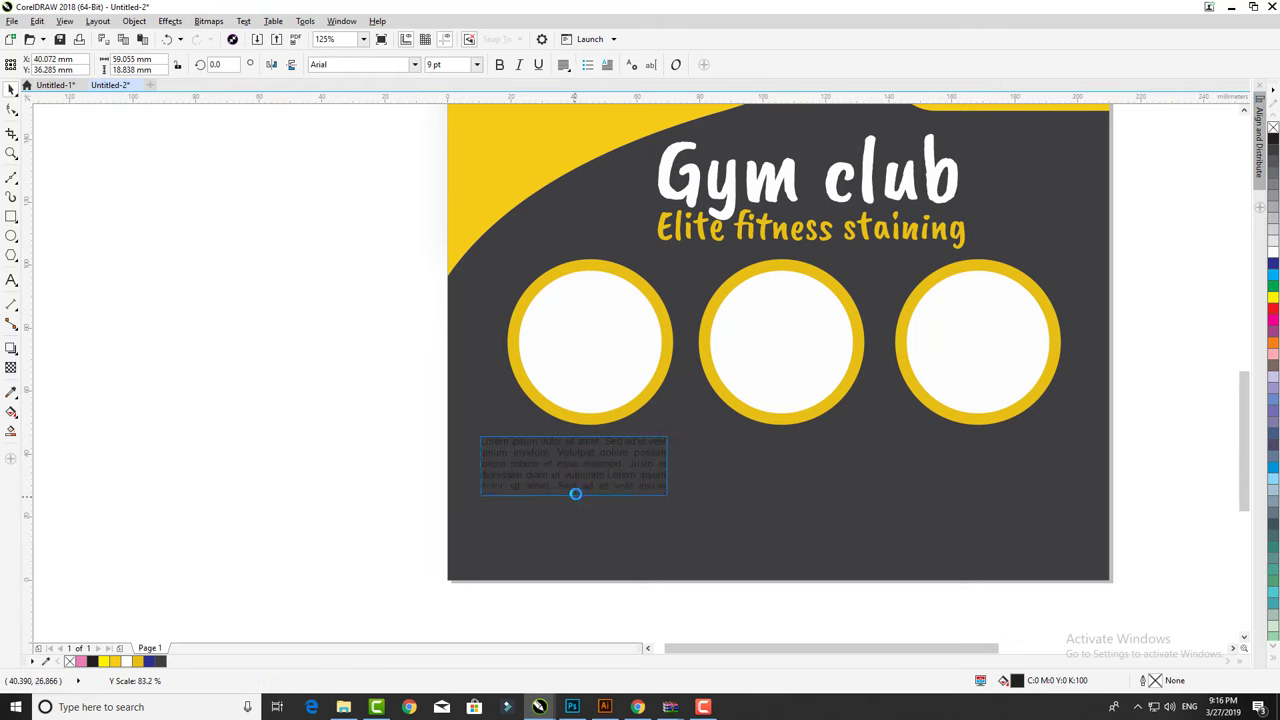
left_click(605, 457)
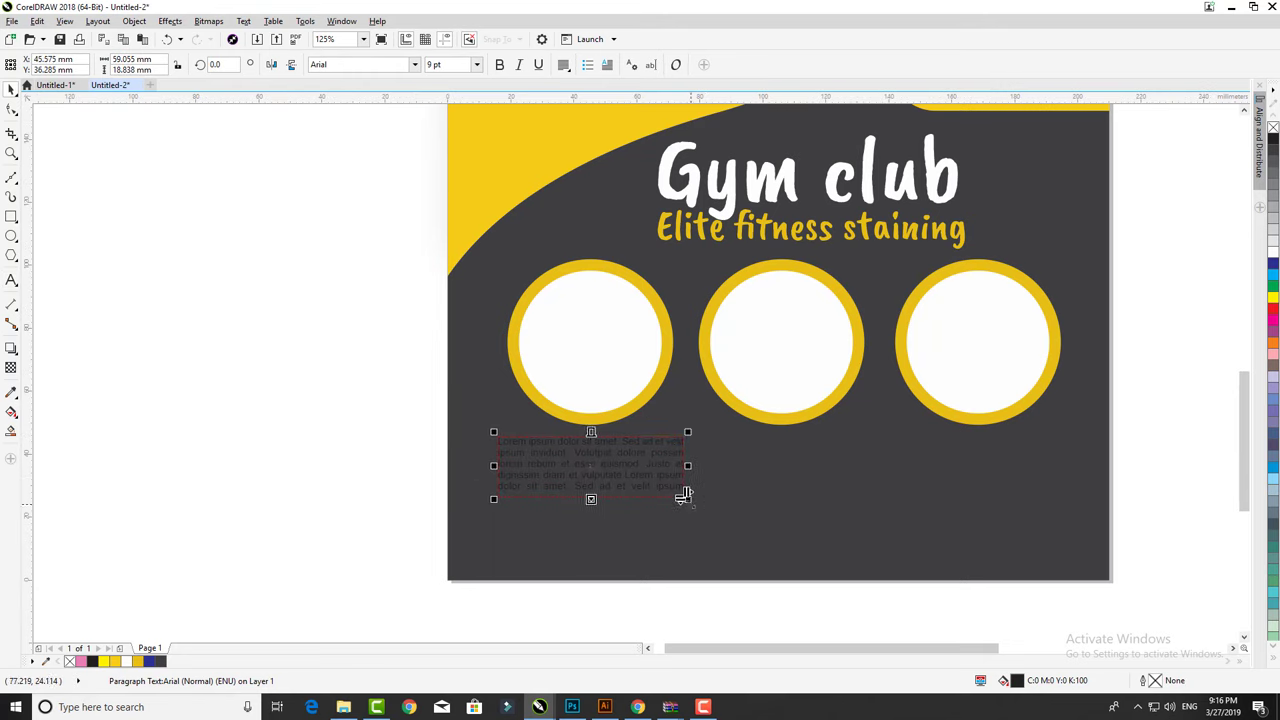
left_click_drag(683, 495, 672, 492)
left_click(476, 65)
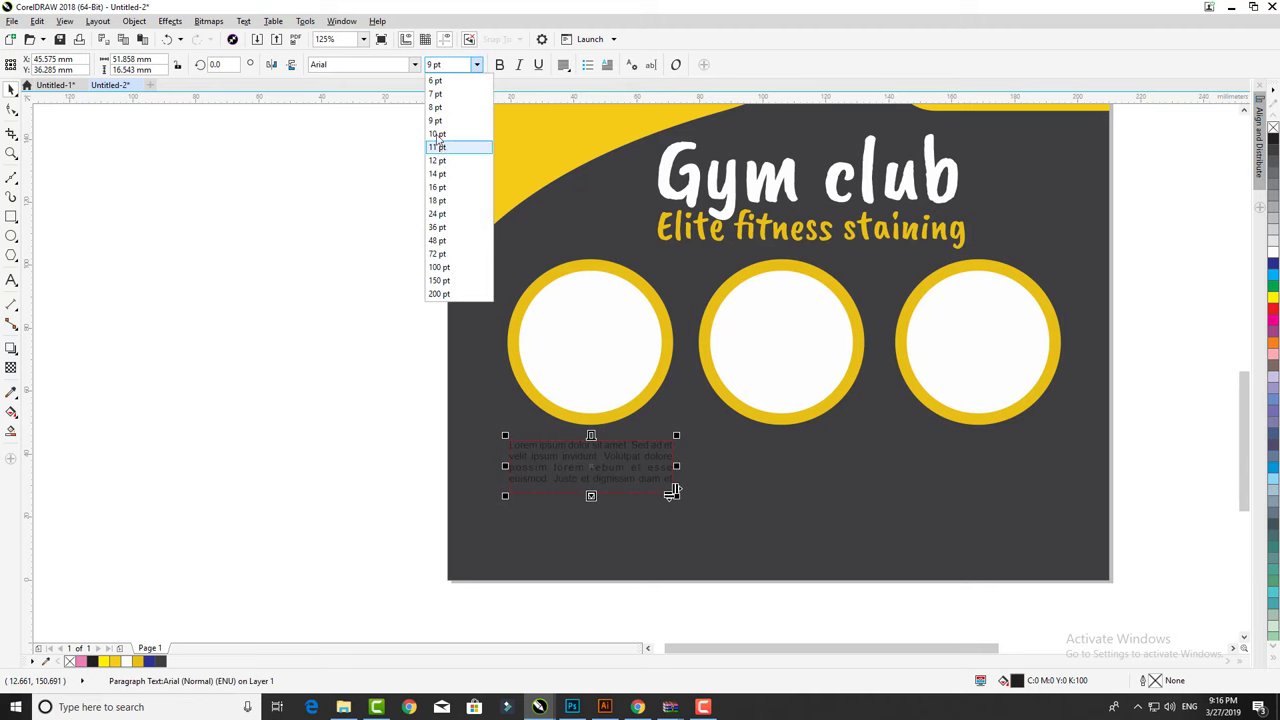
left_click(450, 112)
left_click(1273, 256)
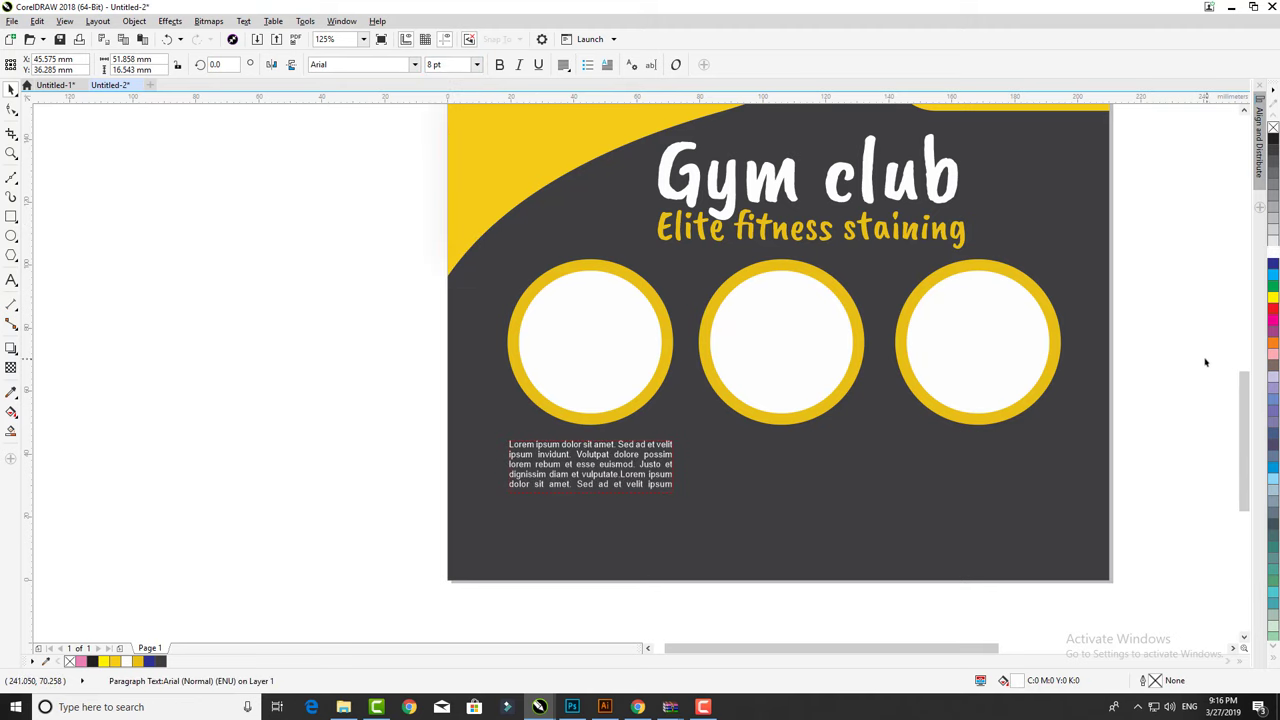
Copy the paragraph beneath the second and third circles, then view the whole flyer.
scroll(846, 581, "up", 2)
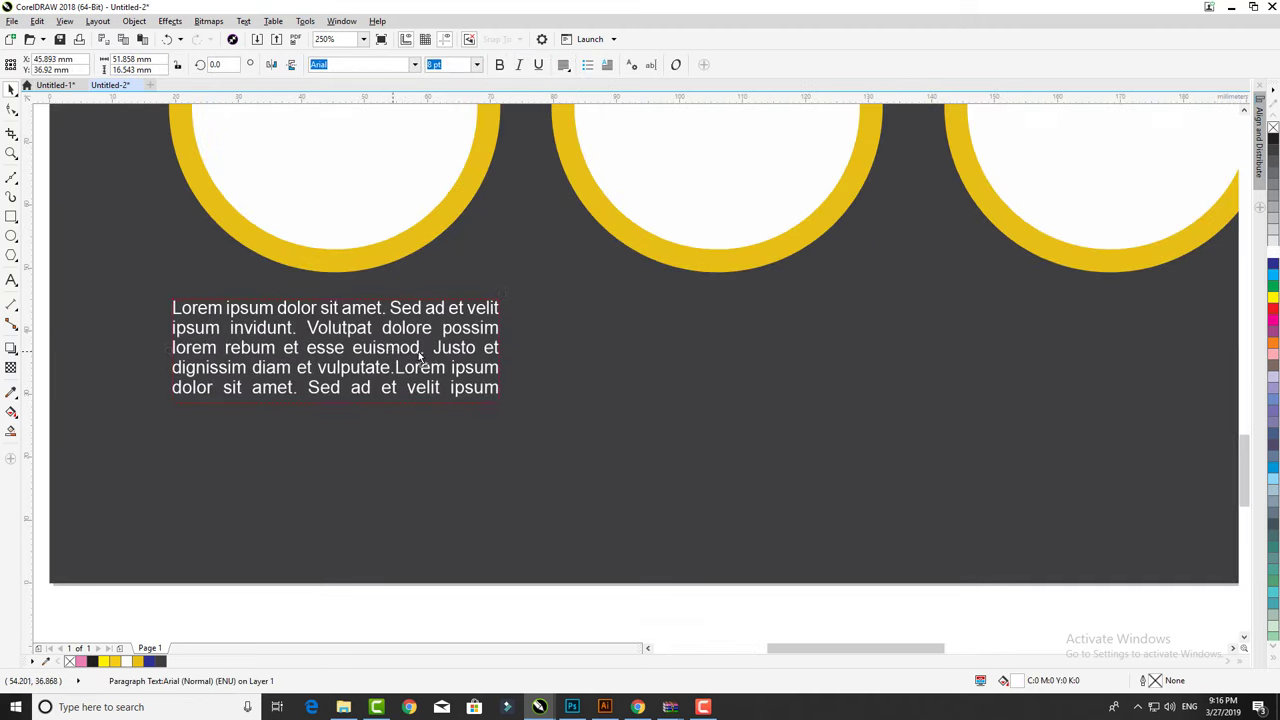
mouse_move(421, 355)
left_mouse_down()
mouse_move(800, 355)
mouse_move(853, 375)
mouse_move(963, 380)
left_mouse_up()
scroll(710, 371, "down", 2)
left_click_drag(1128, 434, 425, 320)
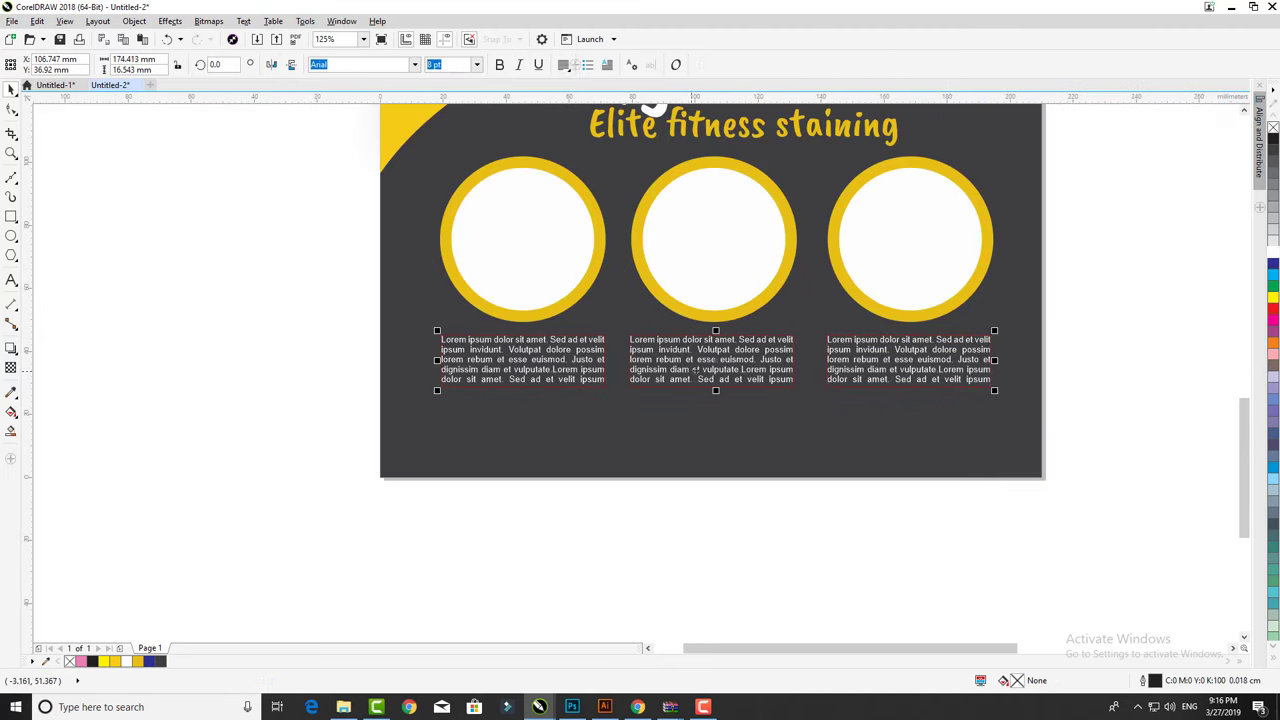
left_click(1102, 424)
left_click_drag(368, 147, 370, 148)
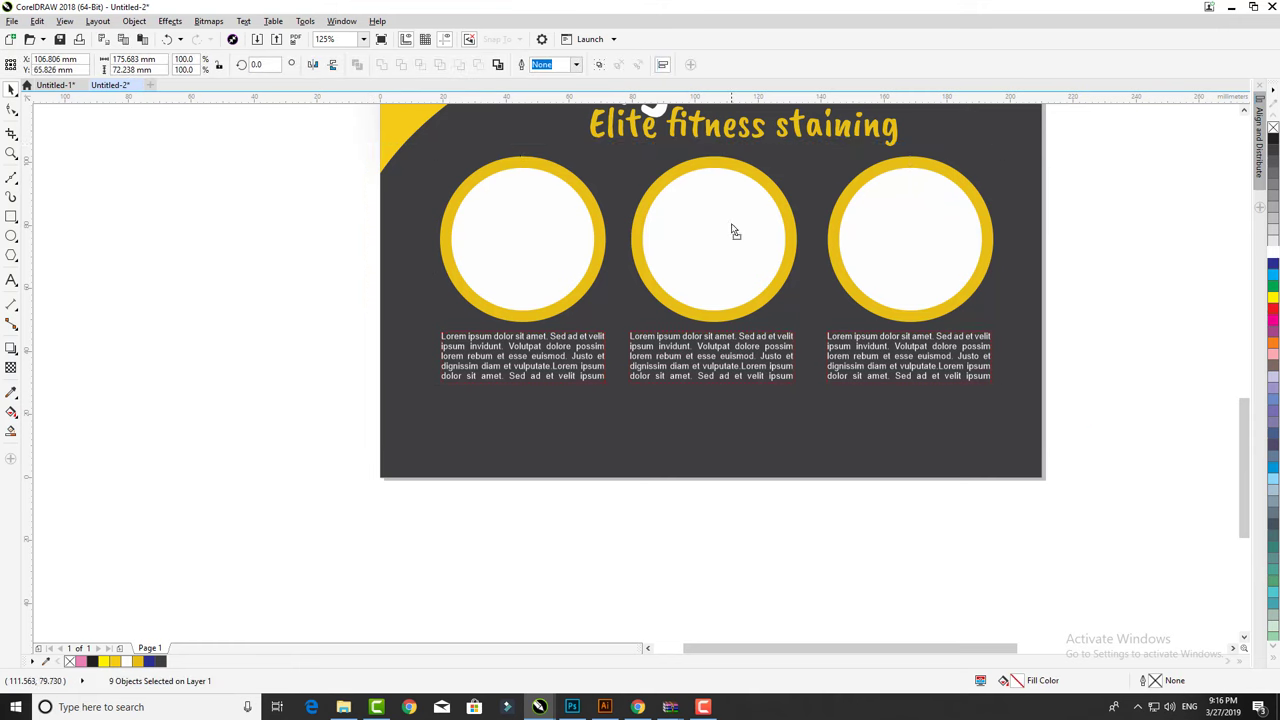
key("F4")
Shrink the four social icons and place them at the flyer's bottom right.
left_click(1117, 383)
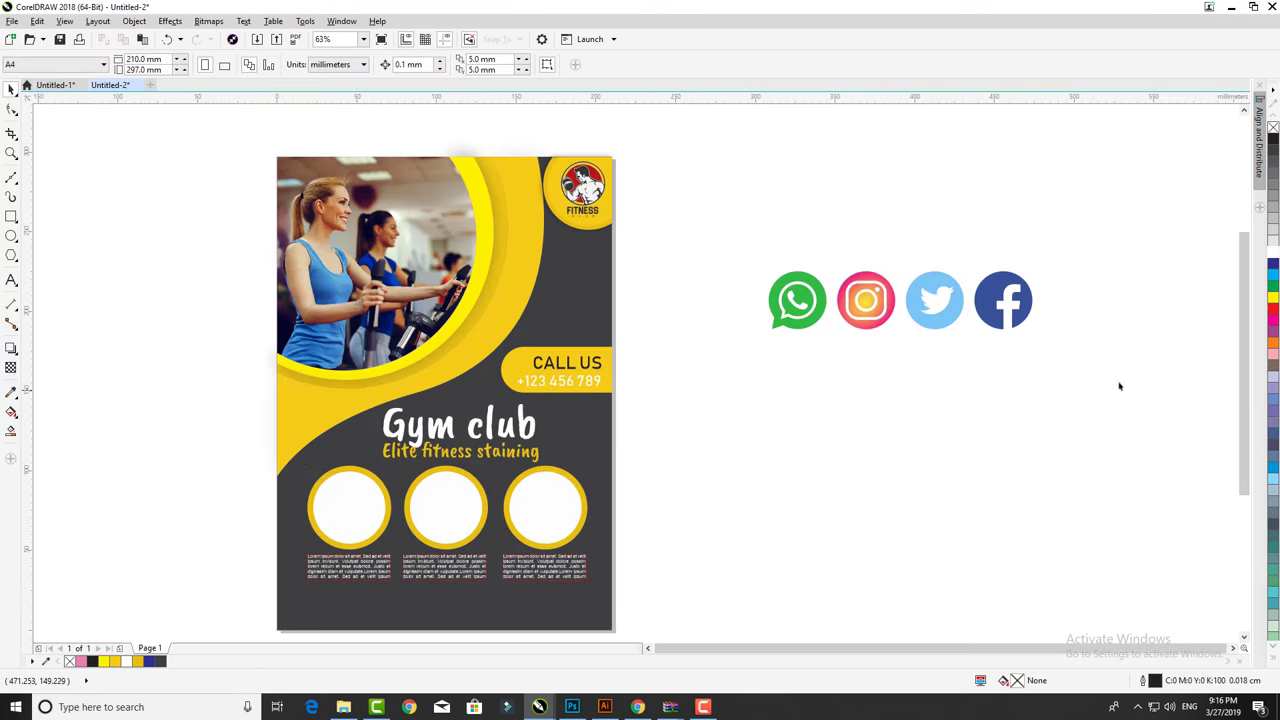
left_click_drag(1117, 383, 736, 245)
left_click_drag(1038, 266, 870, 302)
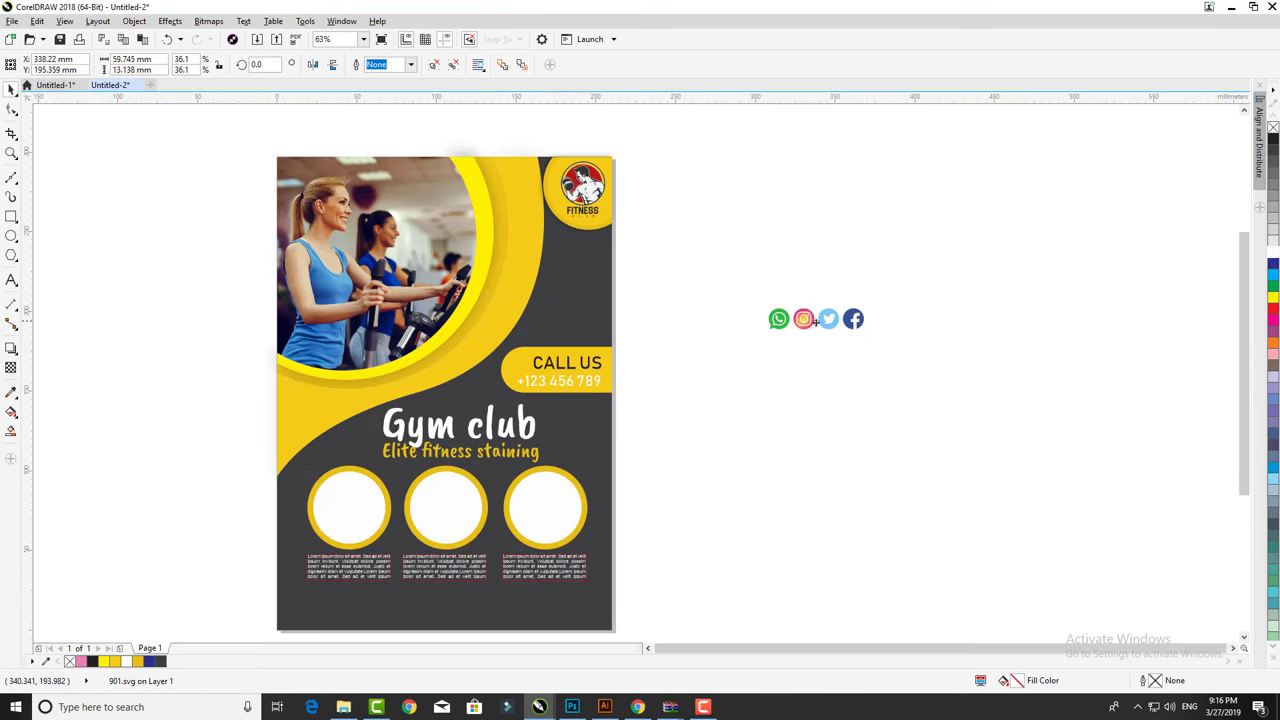
left_click_drag(543, 611, 543, 611)
scroll(543, 611, "up", 4)
scroll(340, 586, "down", 2)
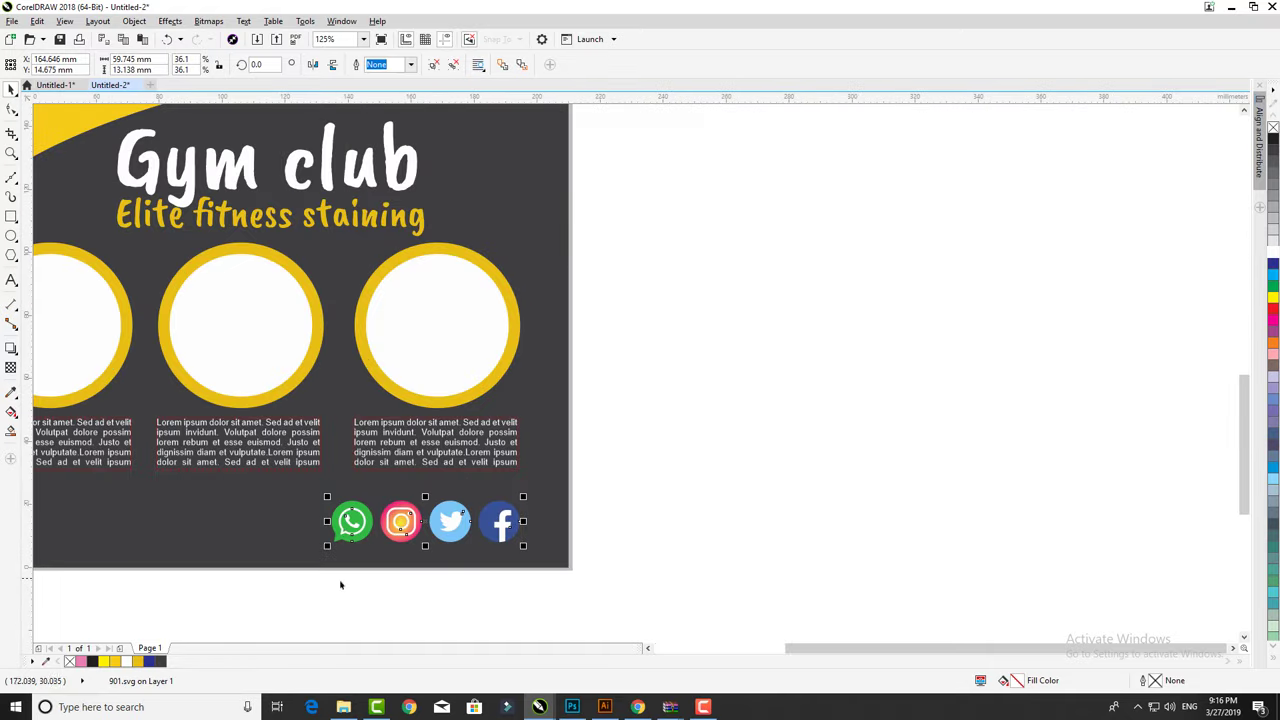
scroll(340, 586, "up", 2)
left_click_drag(356, 512, 395, 500)
scroll(395, 500, "down", 2)
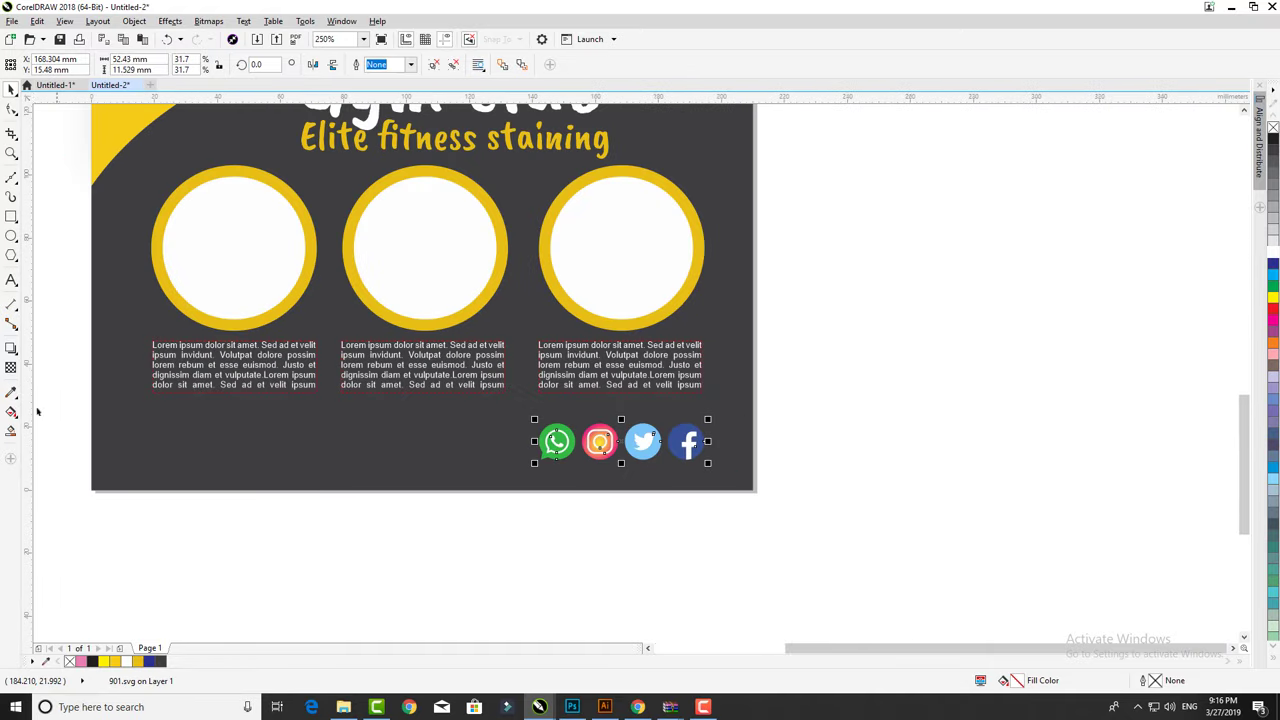
key("Escape")
Draw a bright yellow rectangle behind the social icons, keeping the icons in front.
left_click(11, 216)
left_click_drag(428, 412, 756, 494)
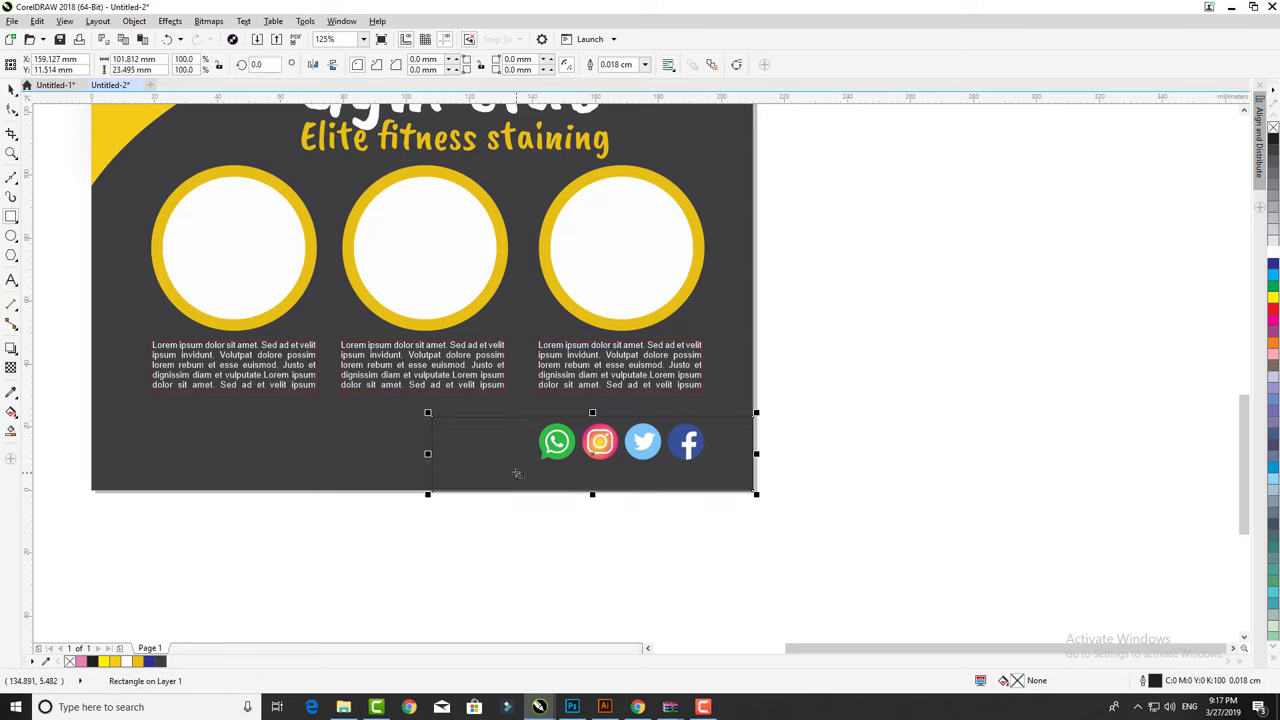
left_click(113, 661)
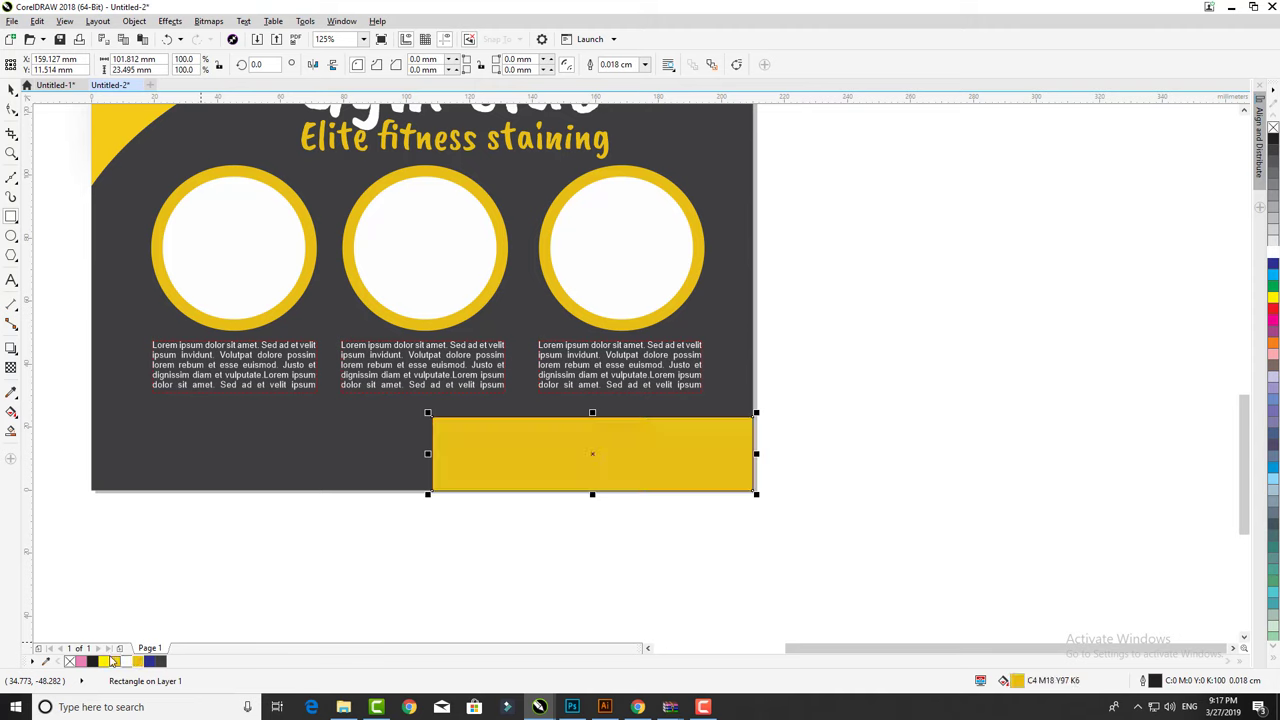
left_click_drag(837, 534, 462, 420)
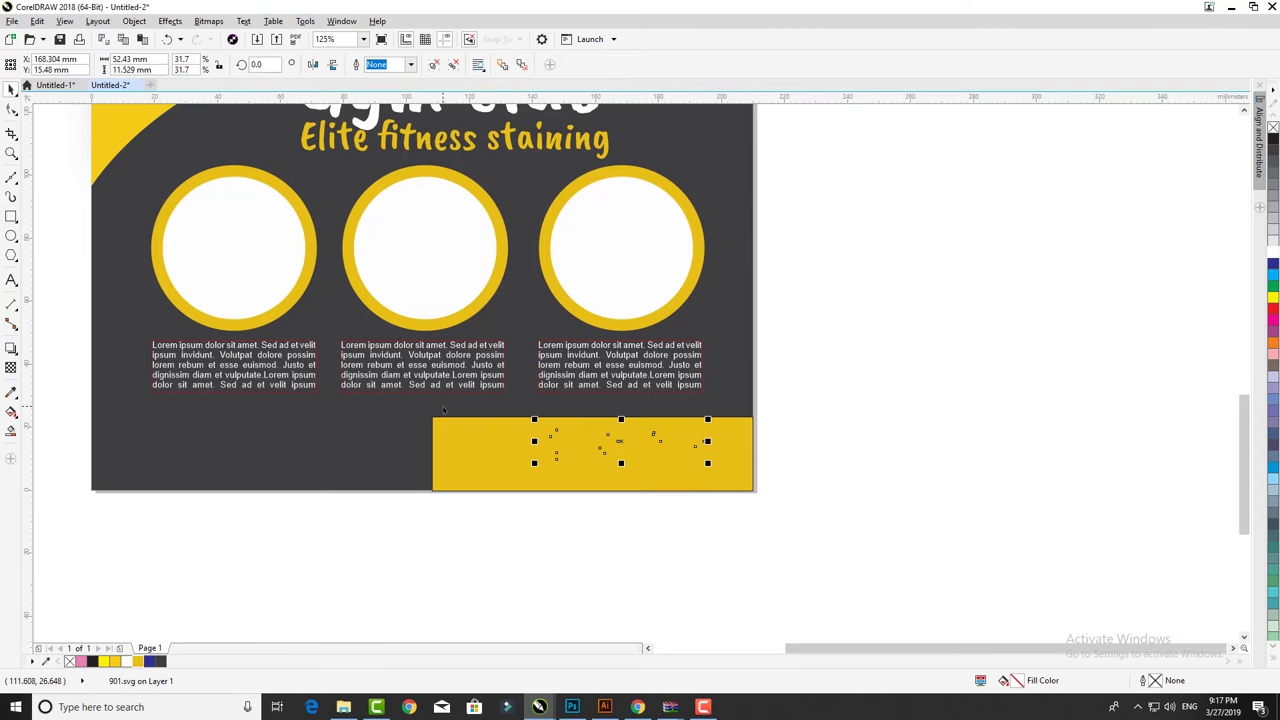
key("shift+Page_Up")
key("Tab")
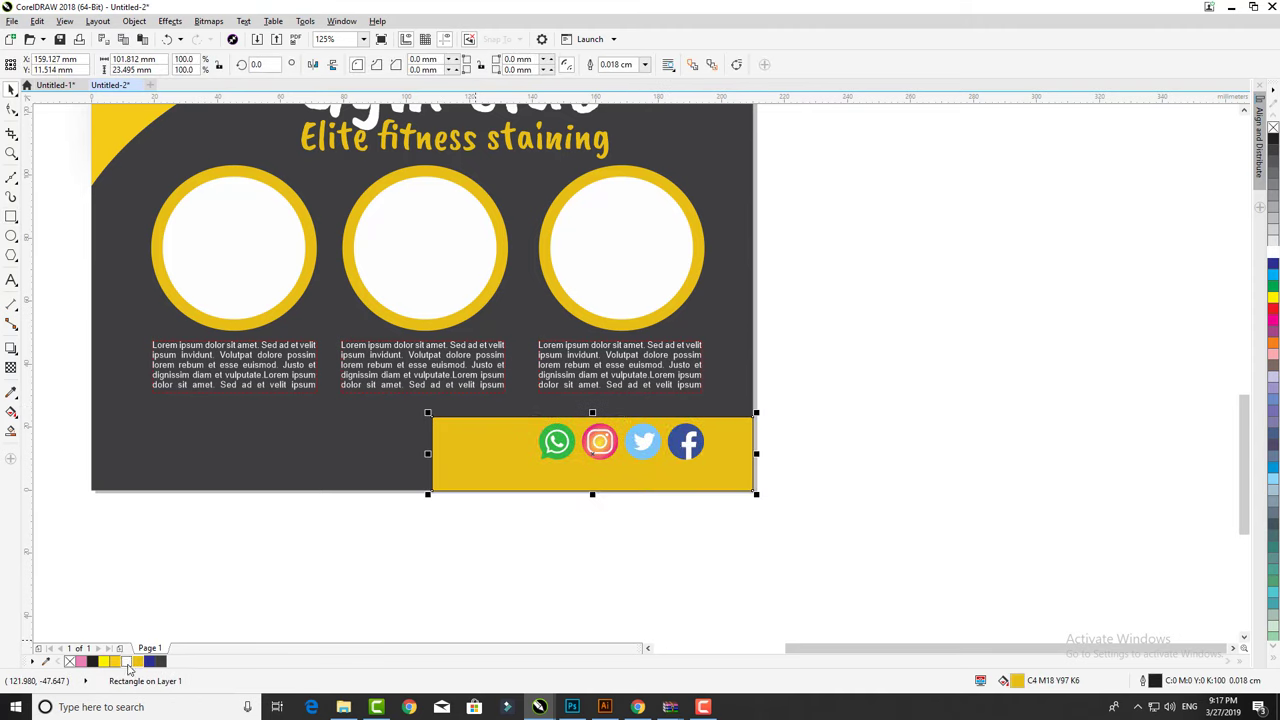
left_click(104, 661)
left_click(403, 543)
Narrow the yellow rectangle from the left and round its top-left corner.
left_click(457, 471)
left_click_drag(428, 453, 512, 453)
scroll(563, 452, "up", 2)
scroll(565, 452, "up", 2)
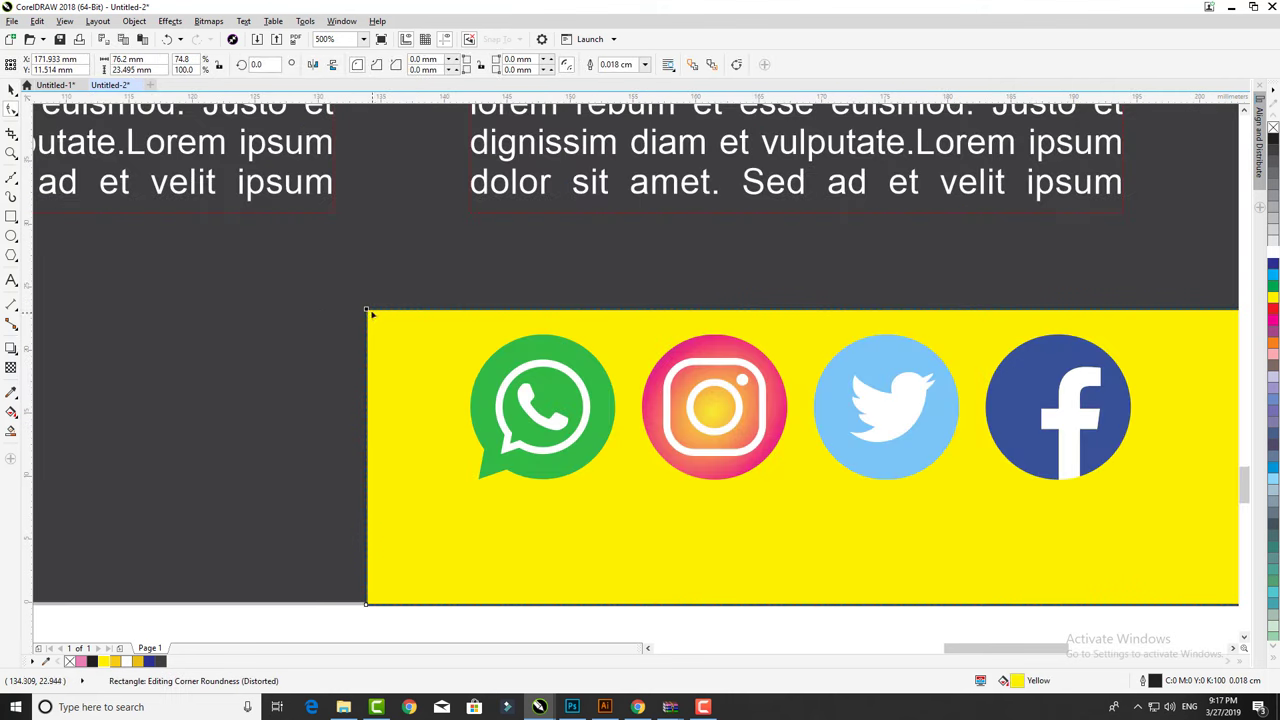
left_click_drag(398, 332, 523, 366)
scroll(445, 390, "down", 4)
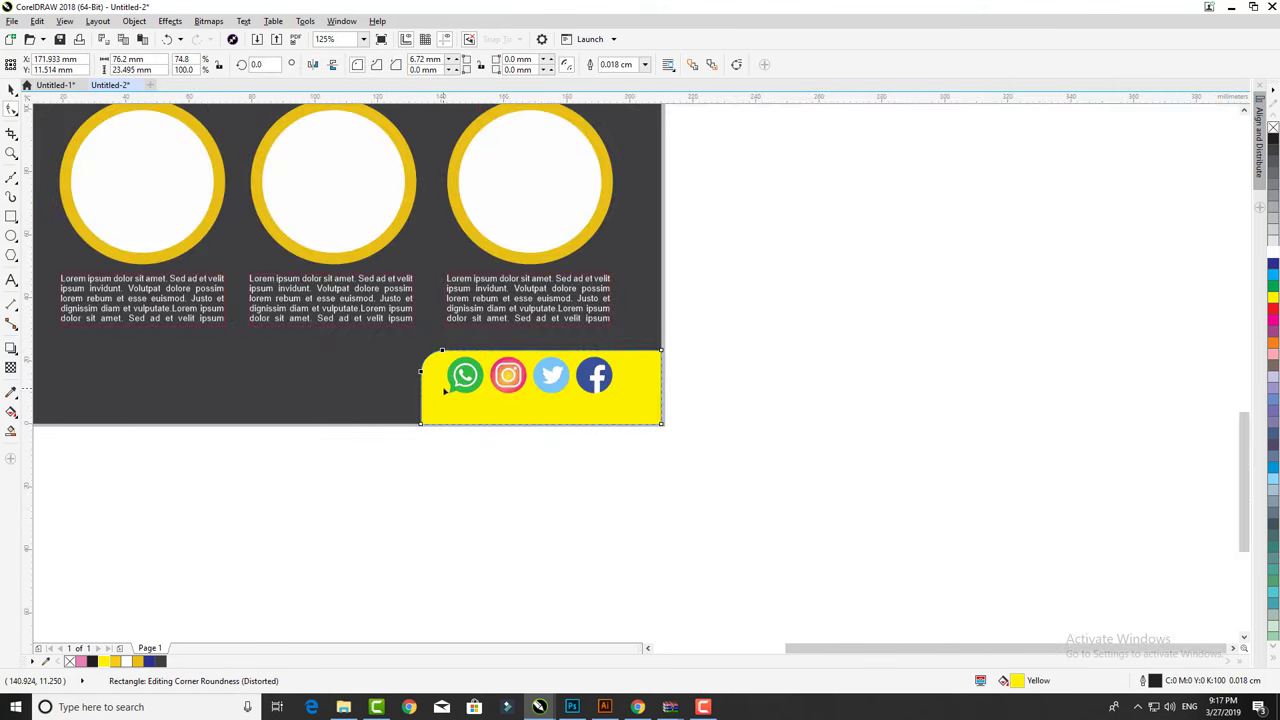
left_click(10, 90)
Enlarge the four social icons on the yellow bar.
left_click(663, 423)
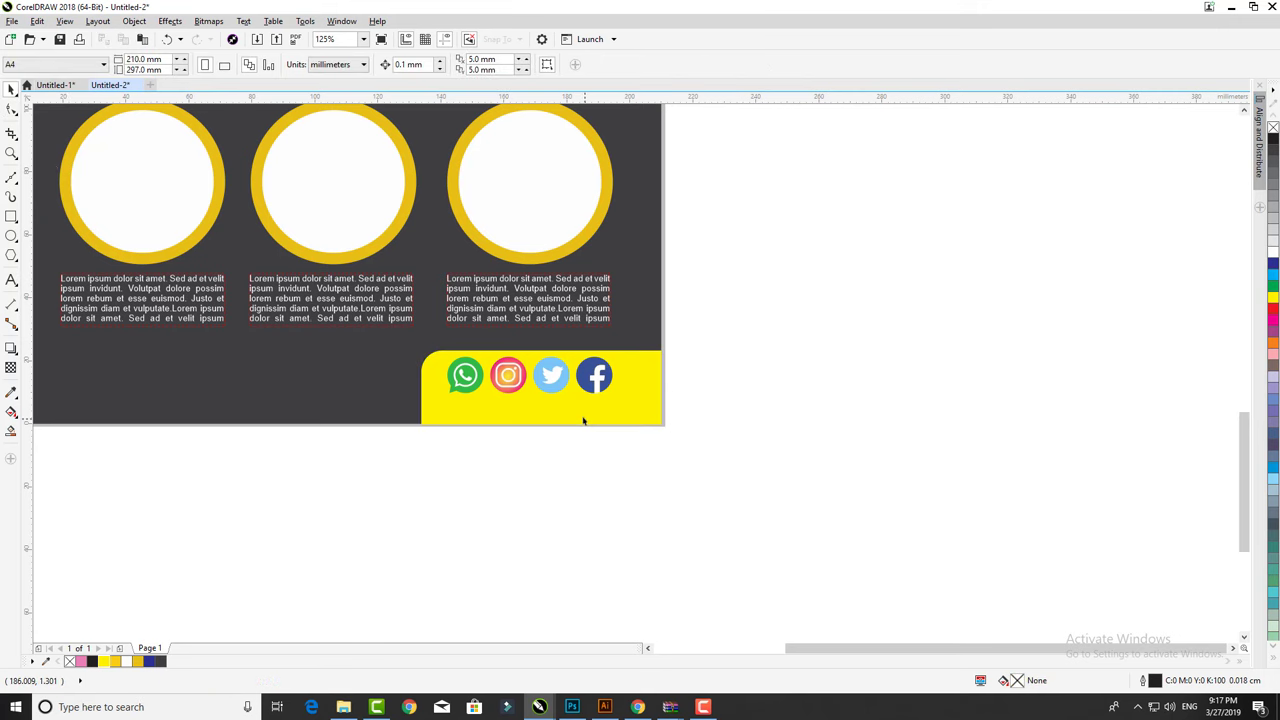
scroll(663, 423, "up", 1)
left_click(348, 335)
left_click(434, 335, "shift")
left_click(520, 335, "shift")
left_click(606, 335, "shift")
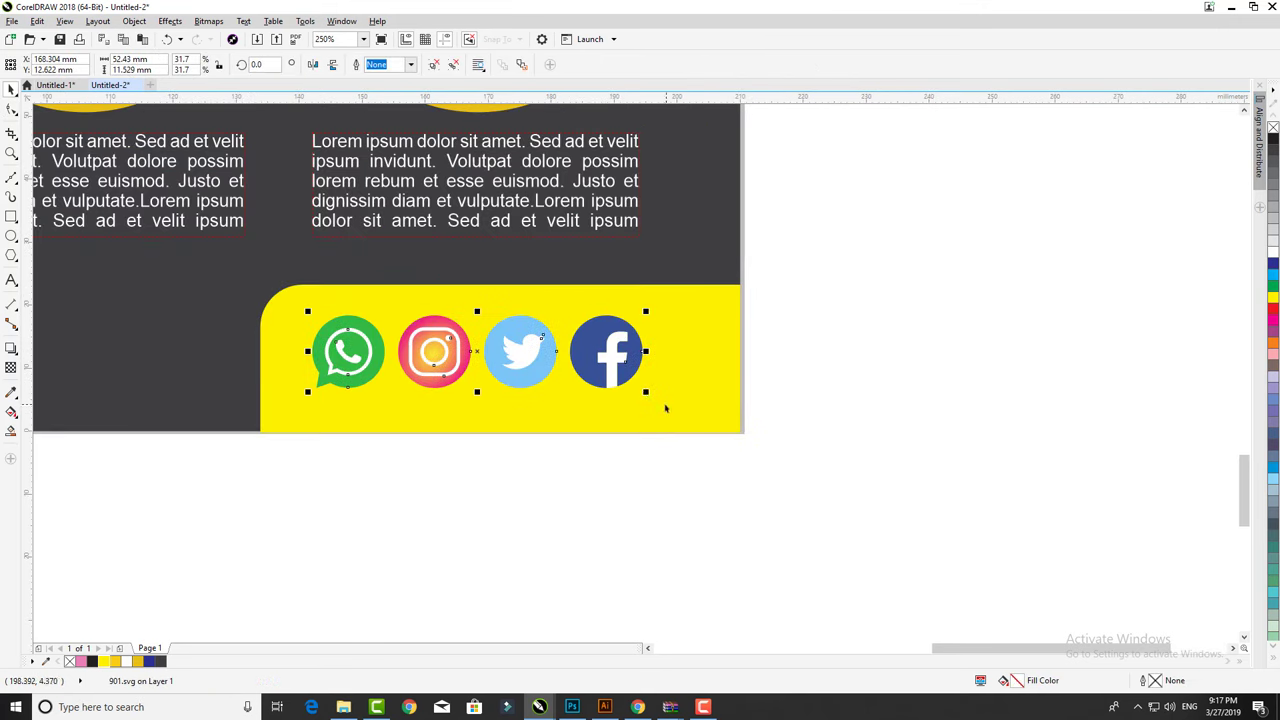
left_click_drag(663, 404, 694, 408)
scroll(694, 408, "down", 1)
left_click(668, 488)
scroll(903, 583, "down", 2)
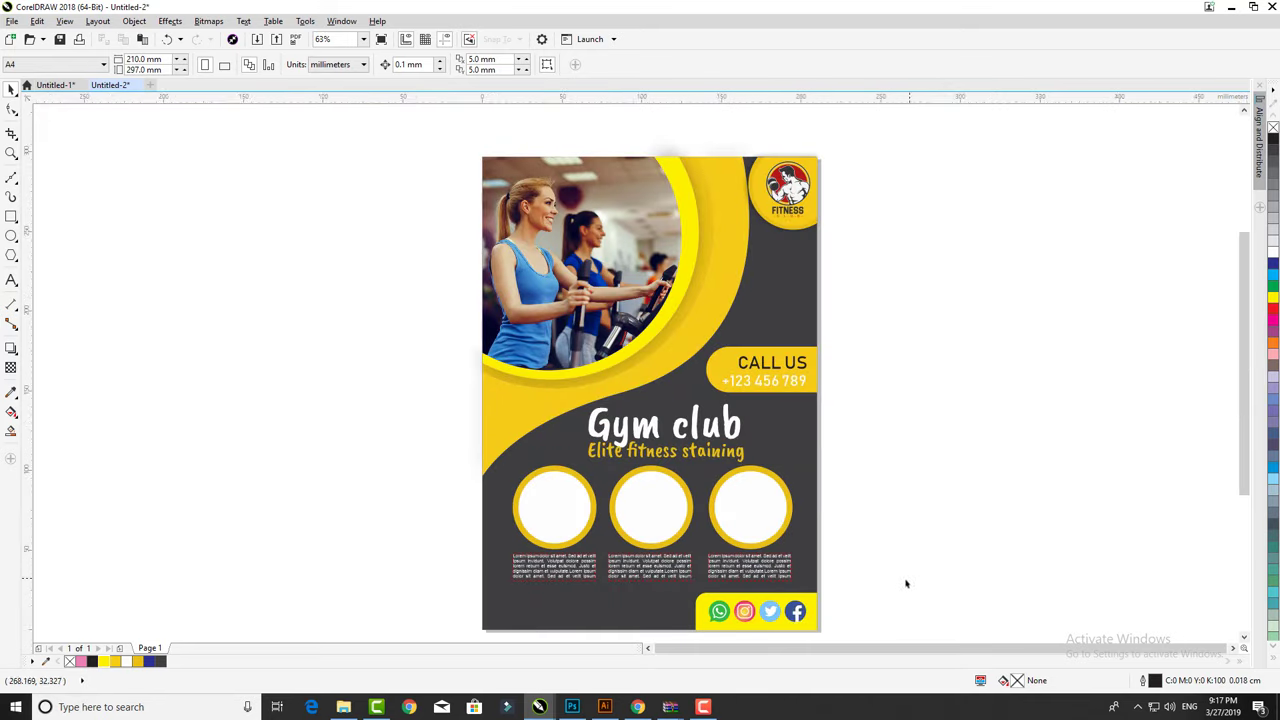
scroll(831, 590, "up", 2)
Try a black fill on the icon bar, restore yellow, and open Import.
left_click(831, 590)
left_click(95, 662)
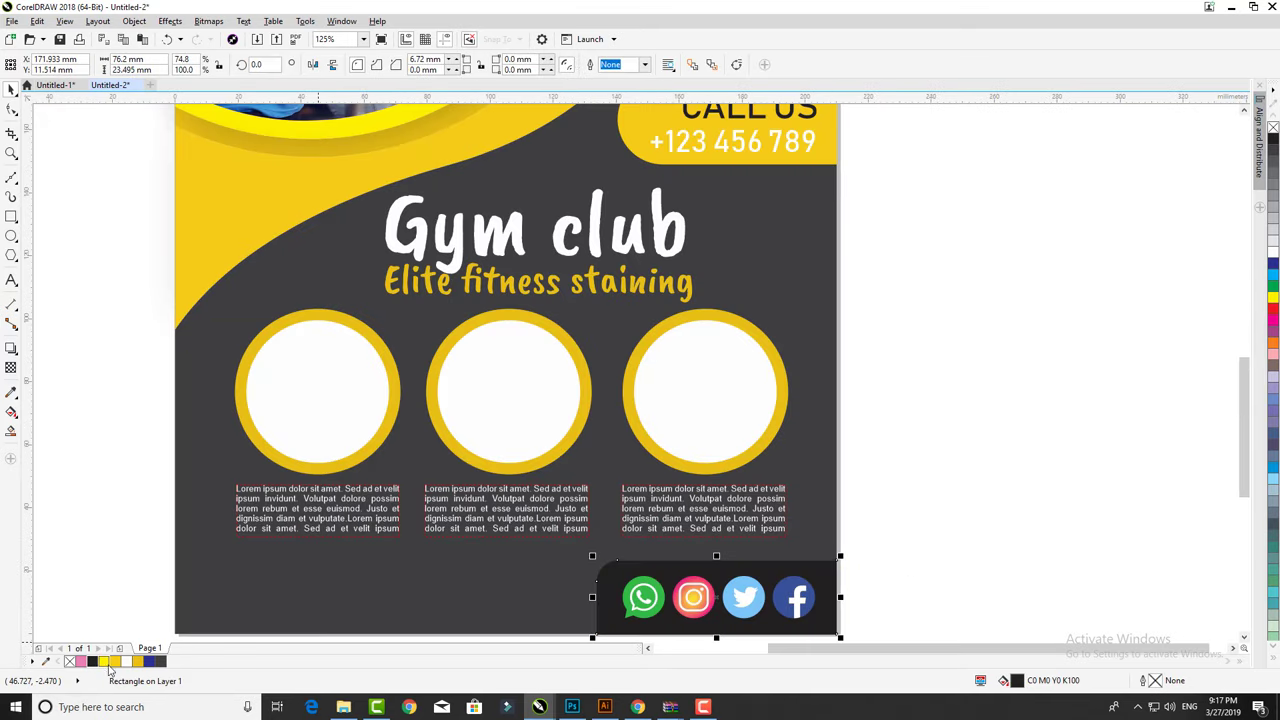
left_click(127, 663)
left_click(906, 543)
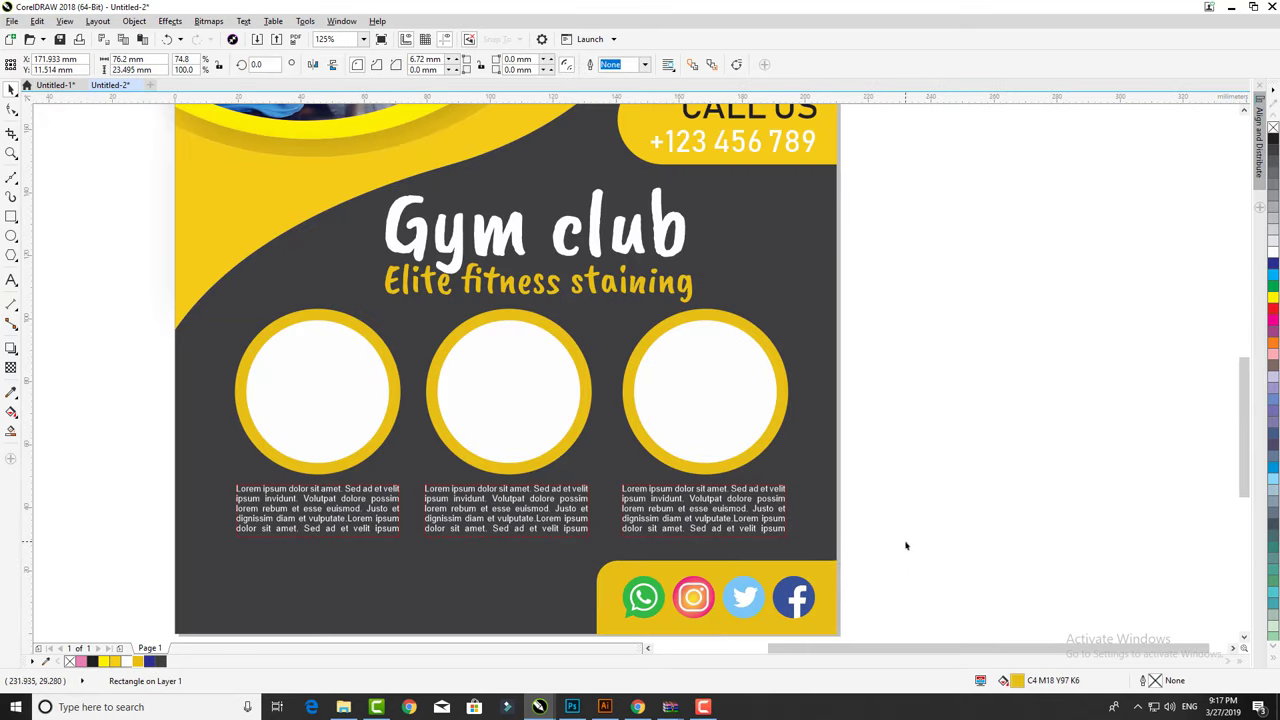
scroll(745, 573, "down", 1)
scroll(745, 572, "up", 1)
left_click(252, 387)
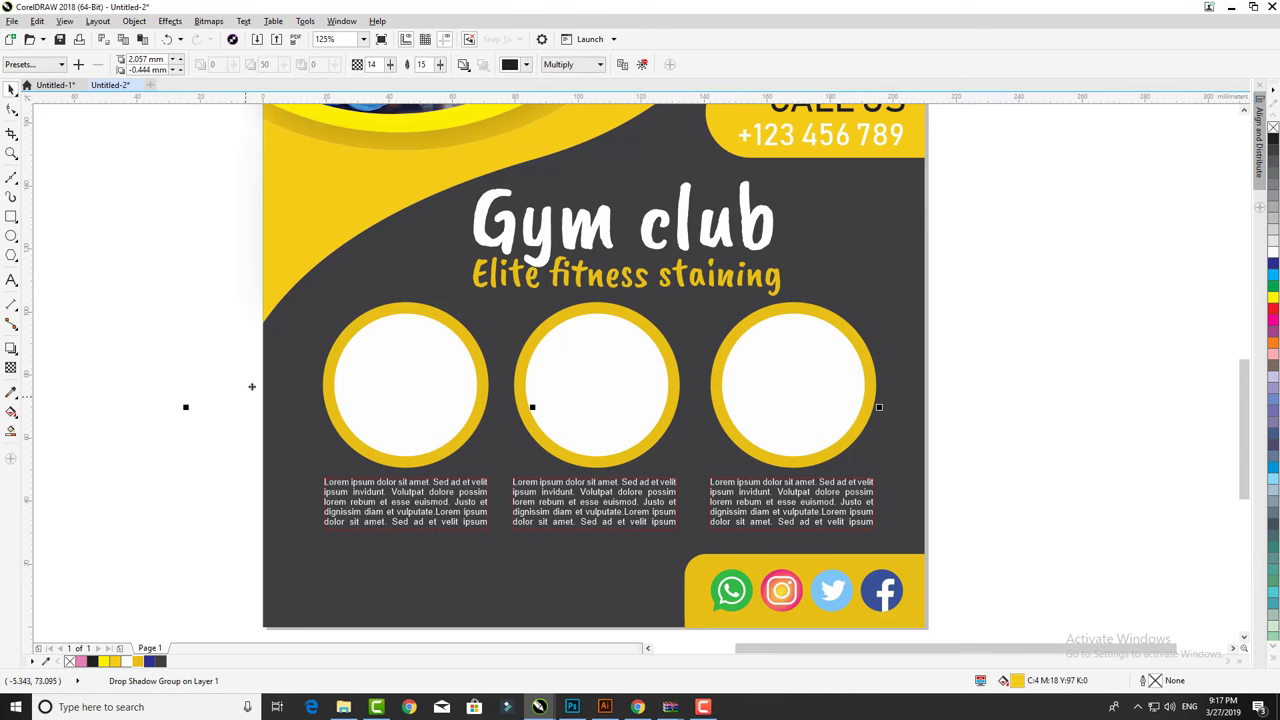
left_click(256, 40)
Import the 901 icon file, then delete it from the canvas.
left_click(298, 240)
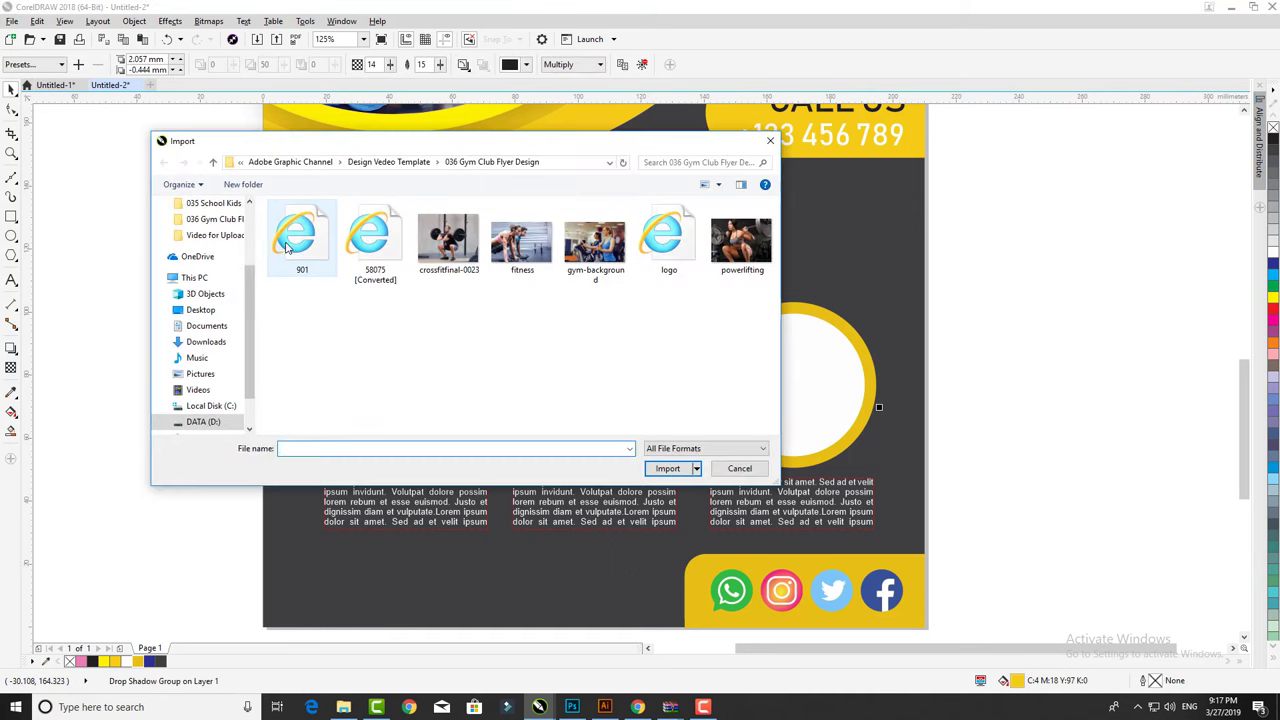
left_click(667, 468)
left_click(67, 247)
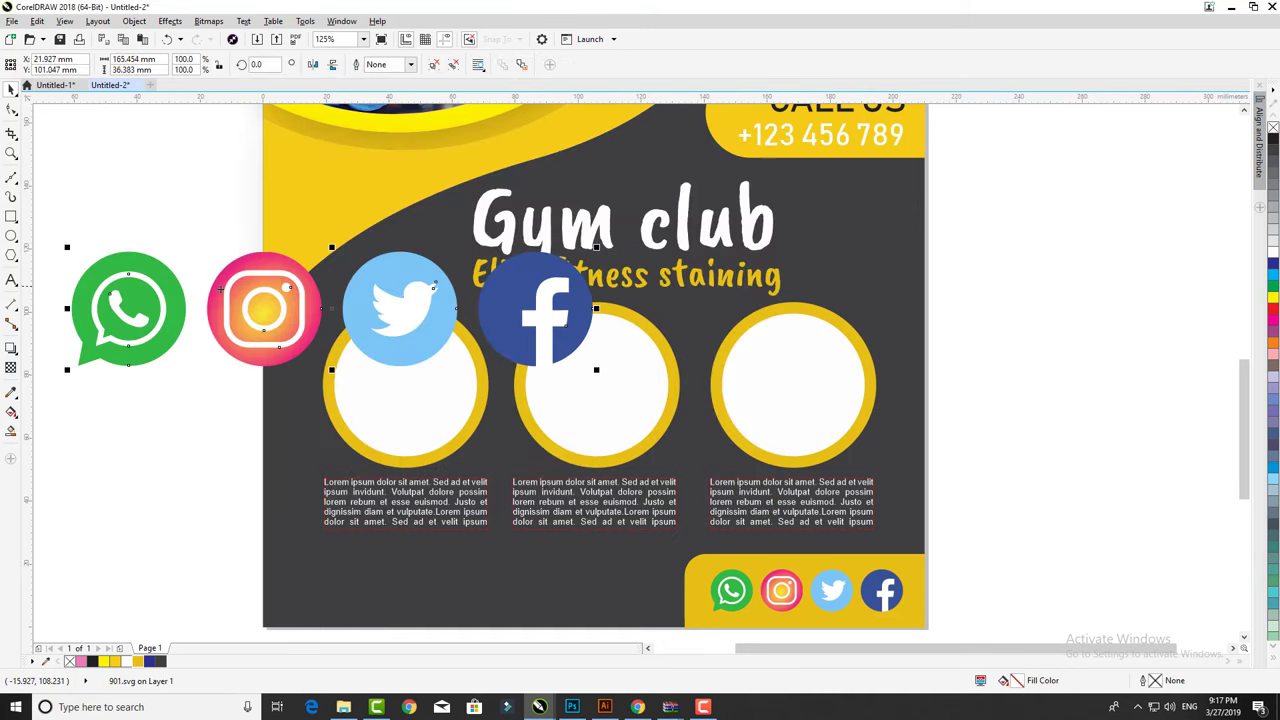
key("Delete")
Import 58075 [Converted] and move the pin and phone graphic to the page's lower-left.
left_click(256, 40)
left_click(366, 226)
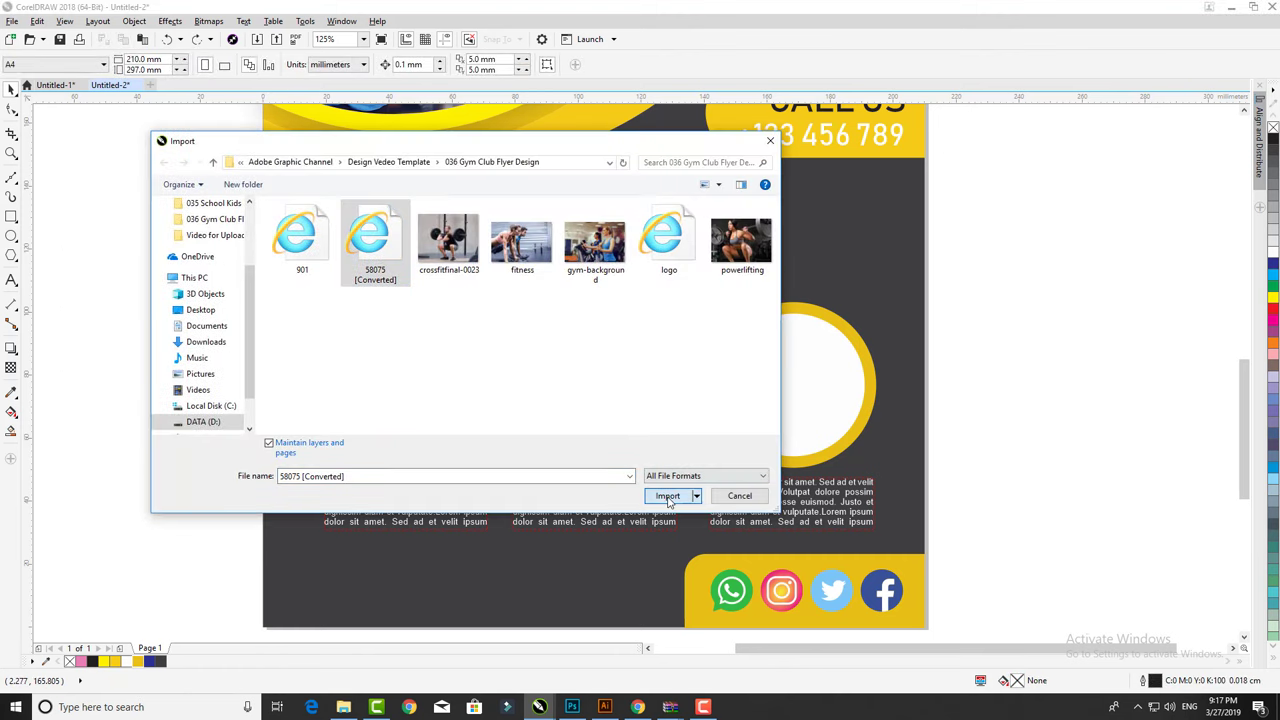
left_click(674, 491)
left_click(204, 325)
left_click_drag(215, 345, 330, 500)
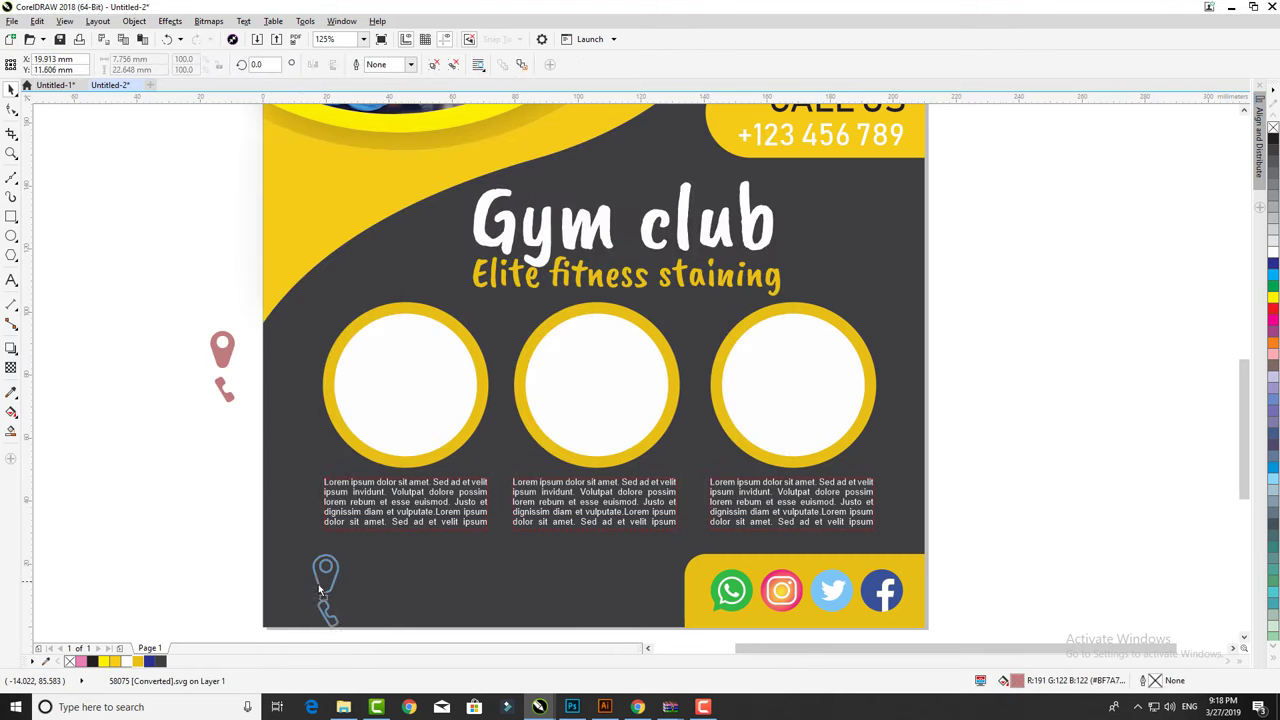
scroll(323, 598, "up", 2)
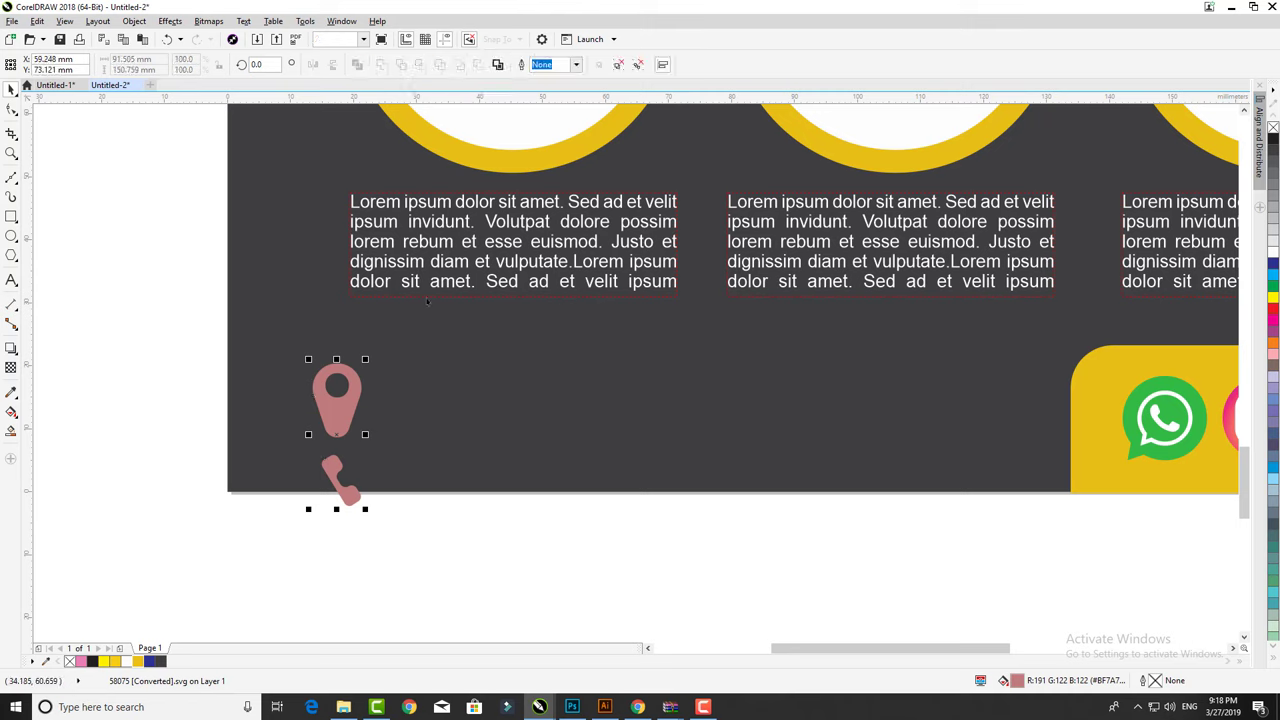
left_click(323, 598)
left_click_drag(348, 503, 705, 428)
Ungroup the pin and phone, fill both white, and shrink the pin slightly.
key("ctrl+u")
left_click(345, 428, "shift")
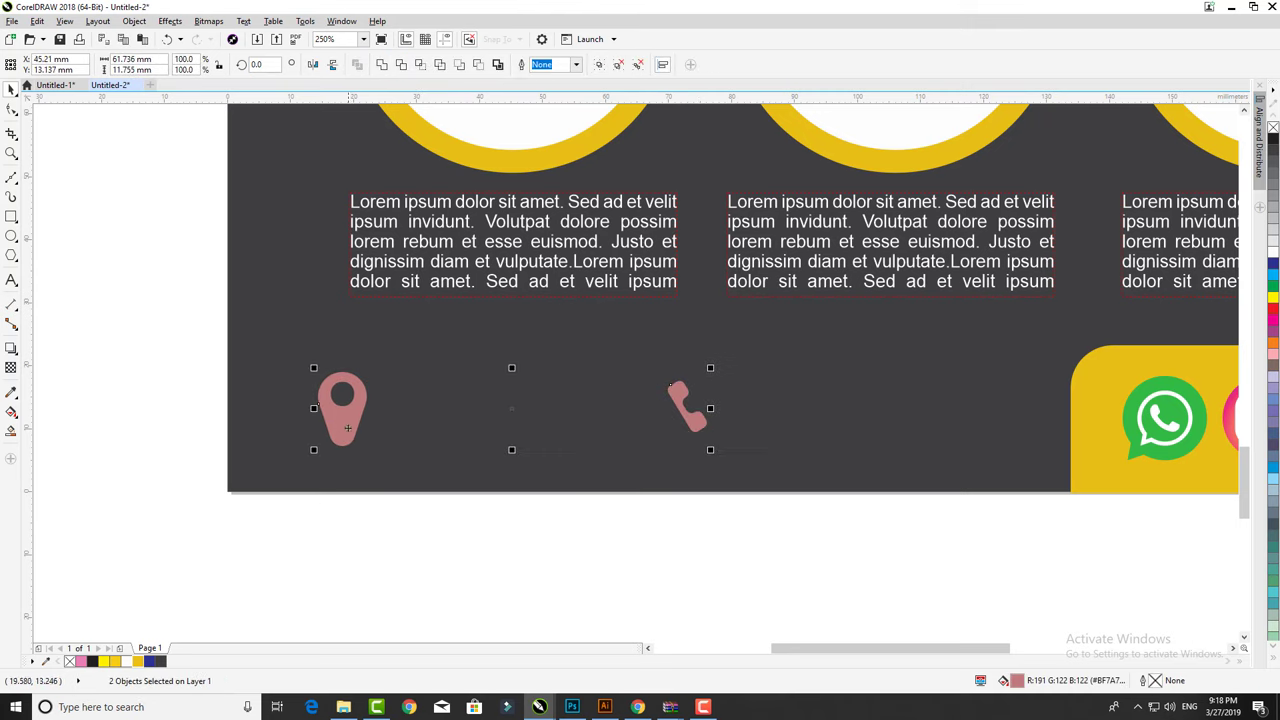
left_click(1273, 250)
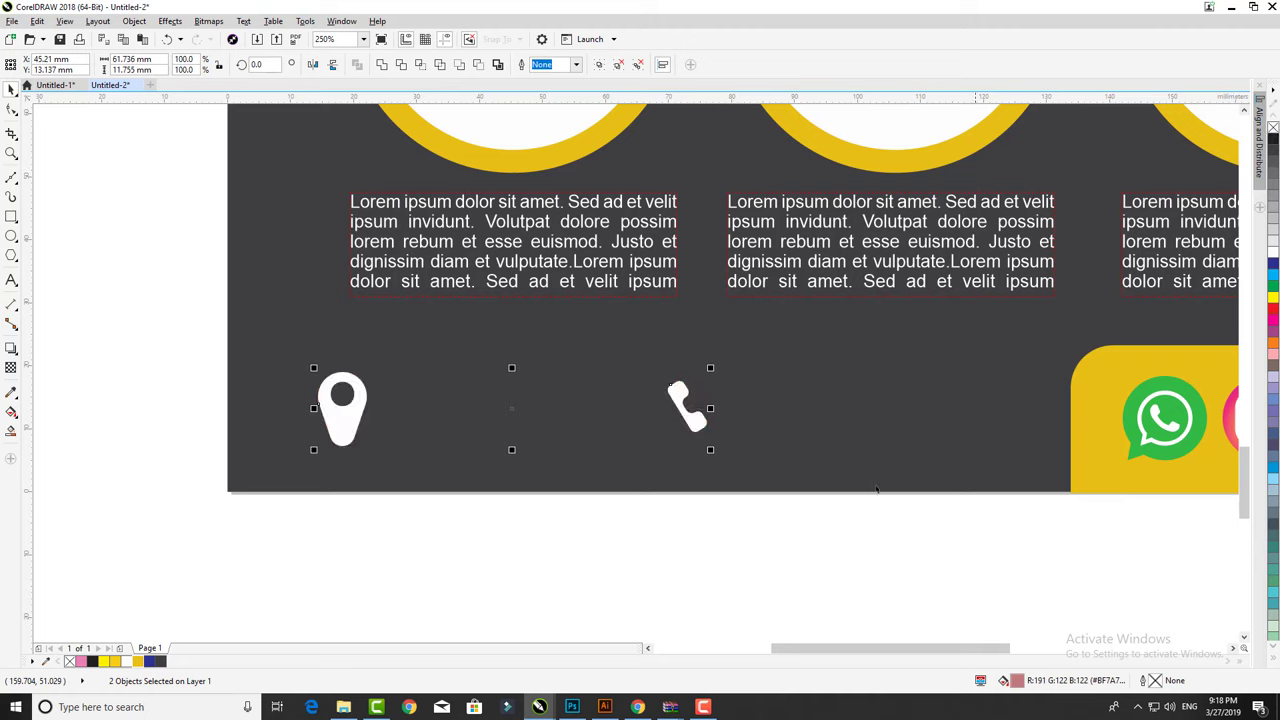
left_click(514, 546)
left_click(342, 415)
left_click(514, 546)
left_click(342, 415)
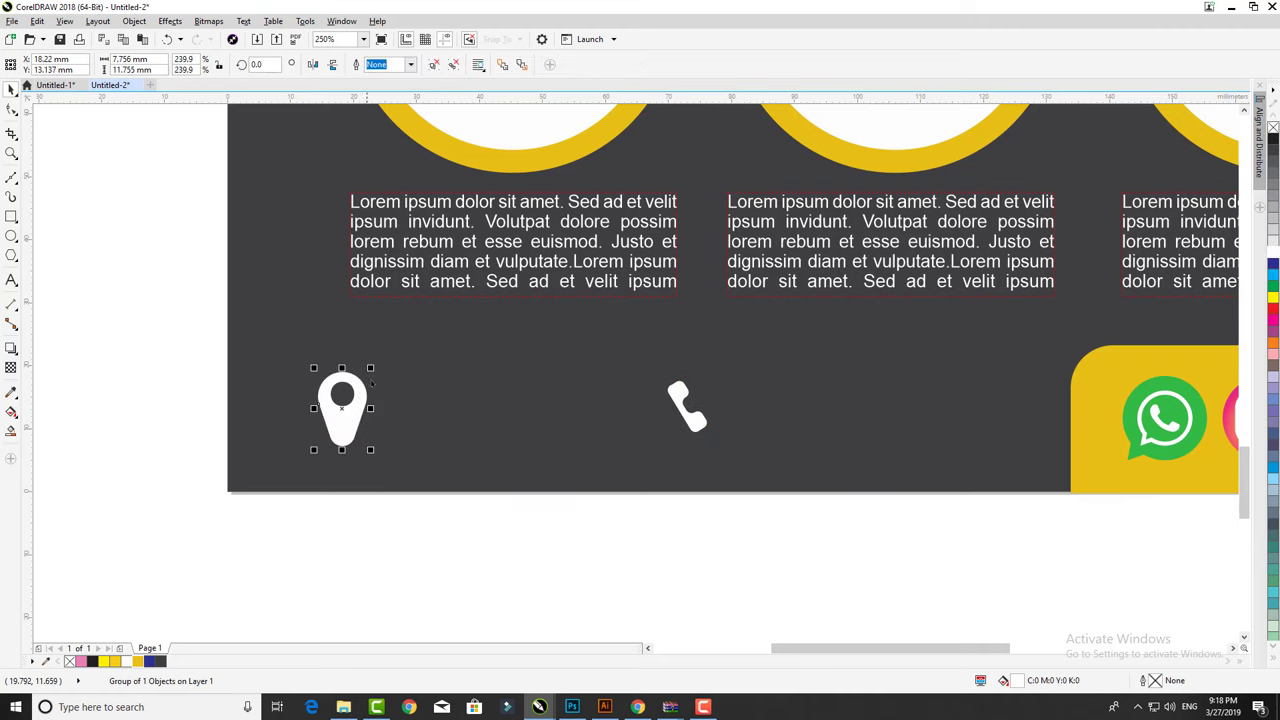
left_click_drag(372, 367, 355, 393)
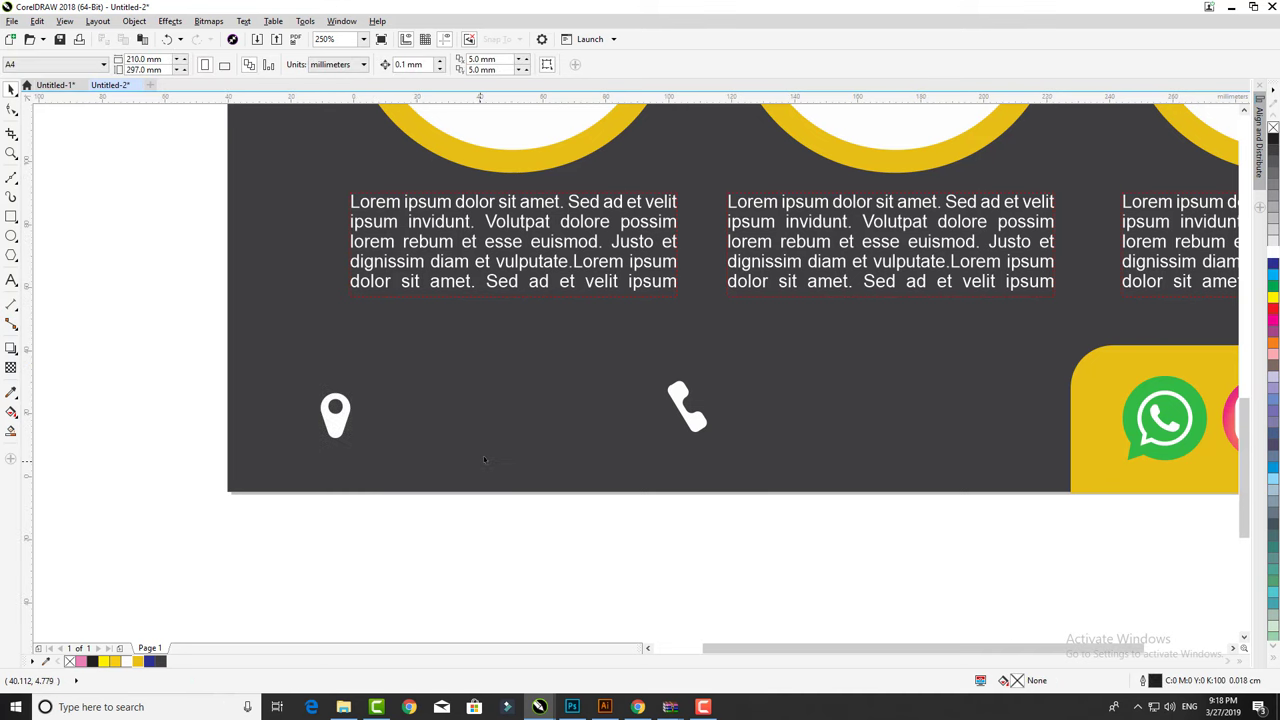
scroll(480, 459, "down", 3)
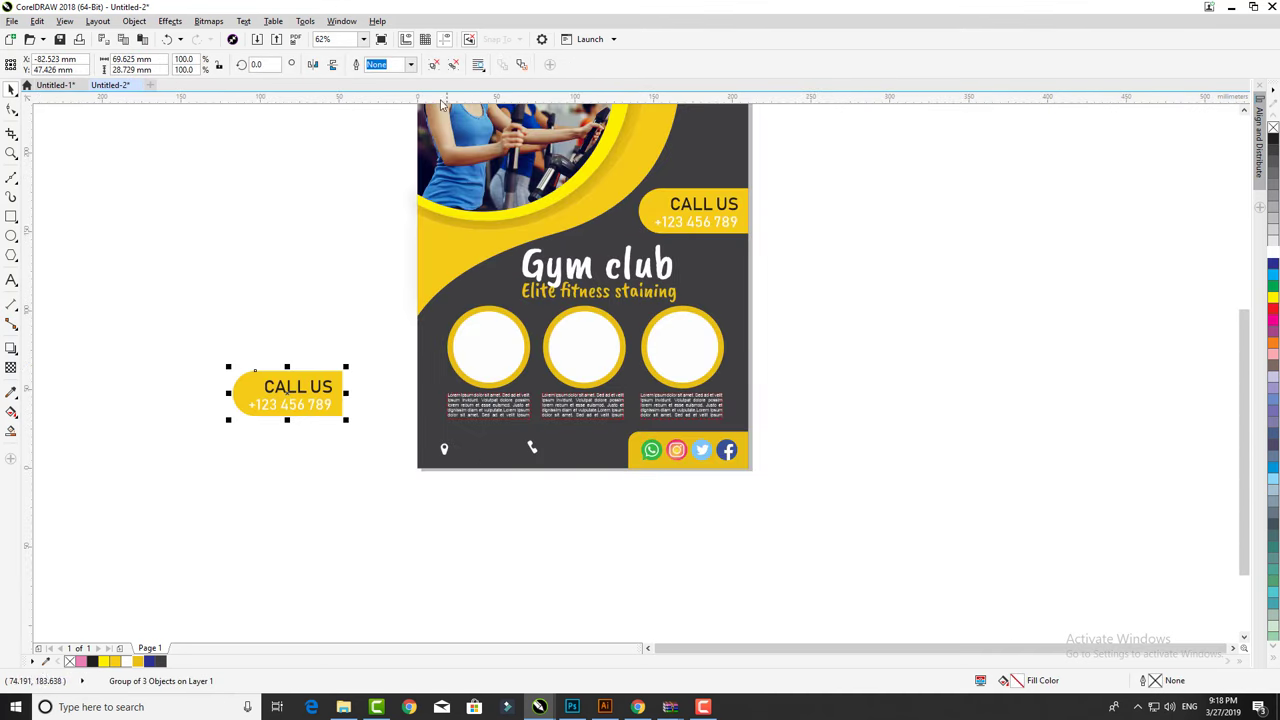
Move the phone number text to the bottom bar, shrink it, and retype the copy as the address.
left_click_drag(307, 416, 507, 462)
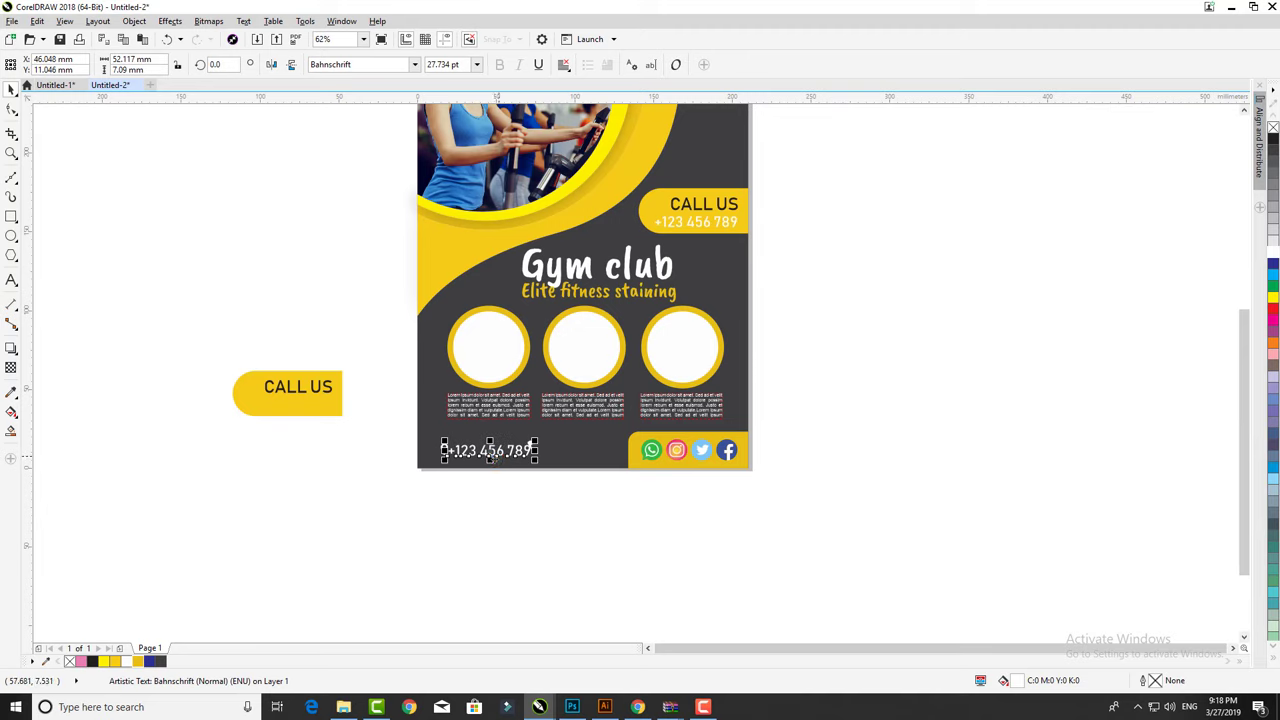
scroll(491, 453, "up", 3)
mouse_move(643, 447)
left_mouse_down()
mouse_move(518, 431)
mouse_move(863, 446)
left_mouse_up()
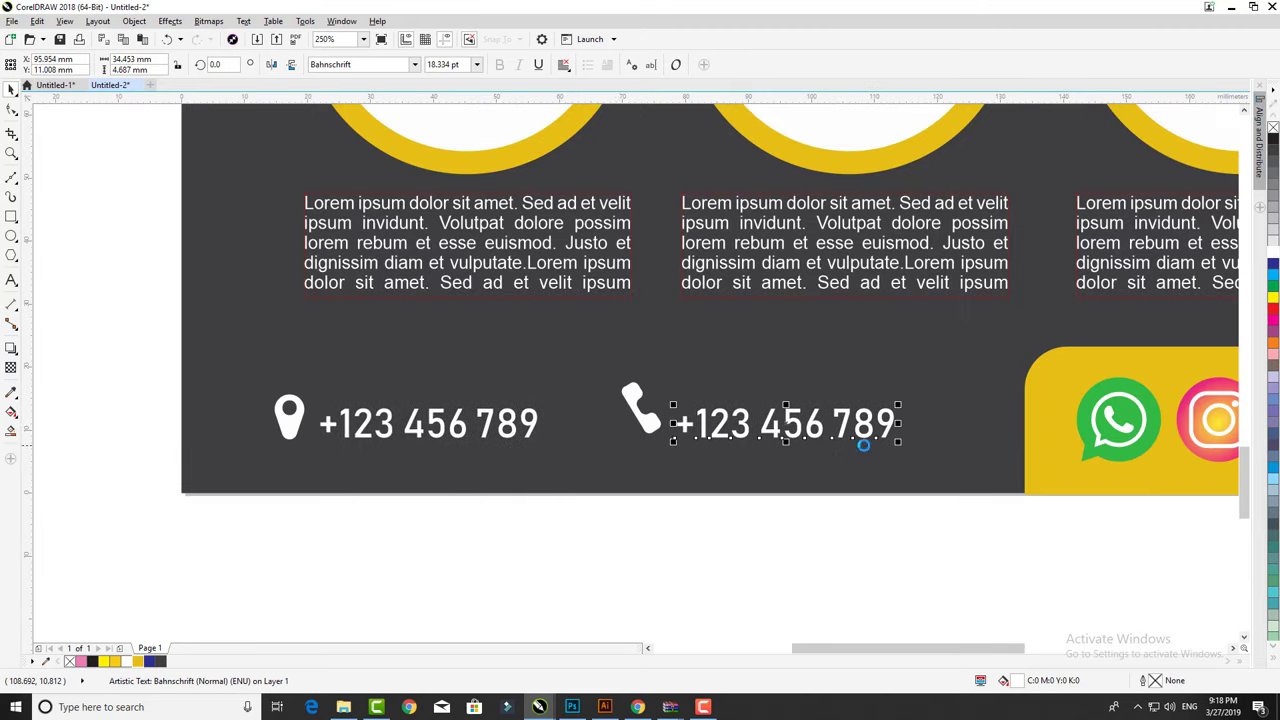
key("ctrl+a")
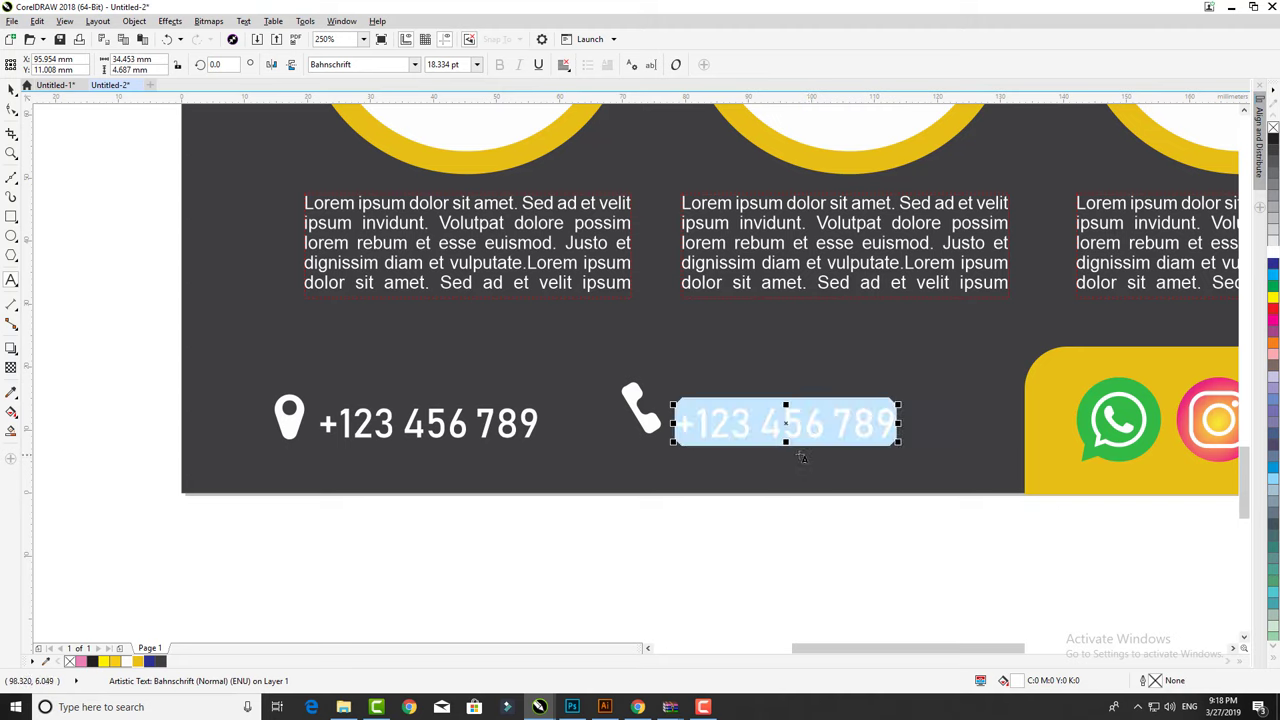
type("123,")
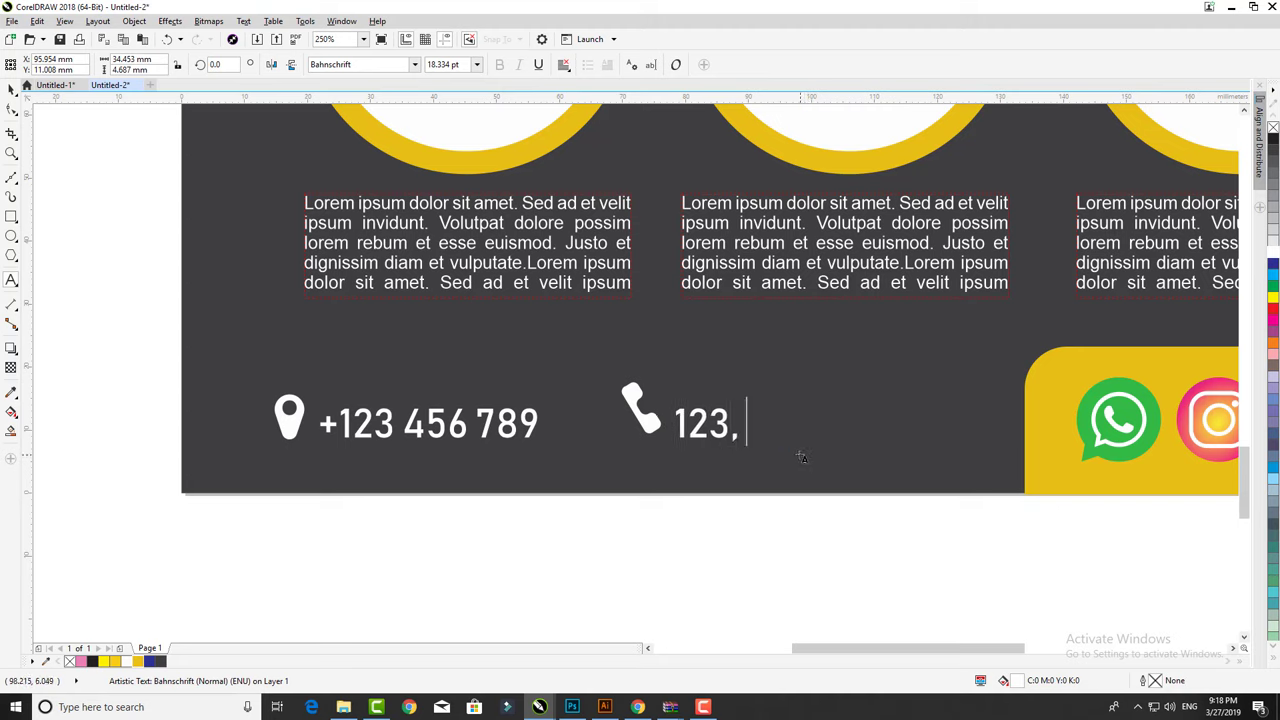
type(" name")
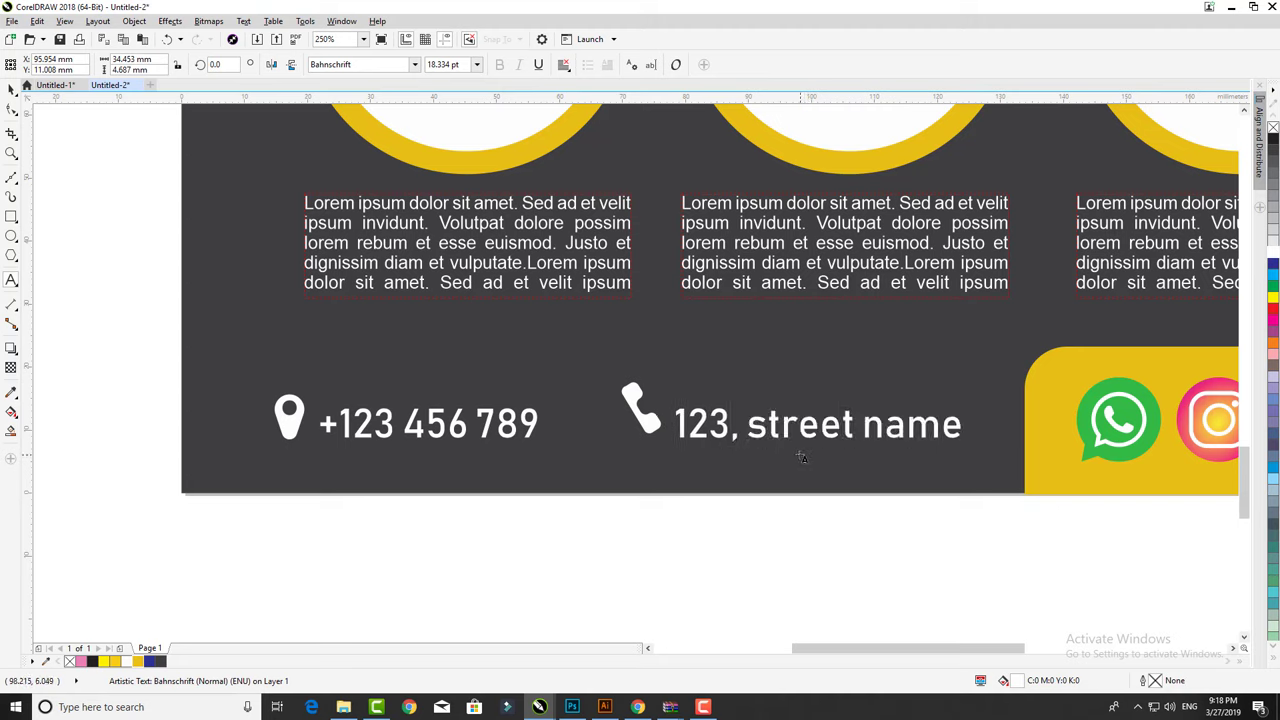
key("ctrl+space")
Place the yellow phone icon before +123 456 789 and the pin before '123, street name,city.'.
left_click(634, 415)
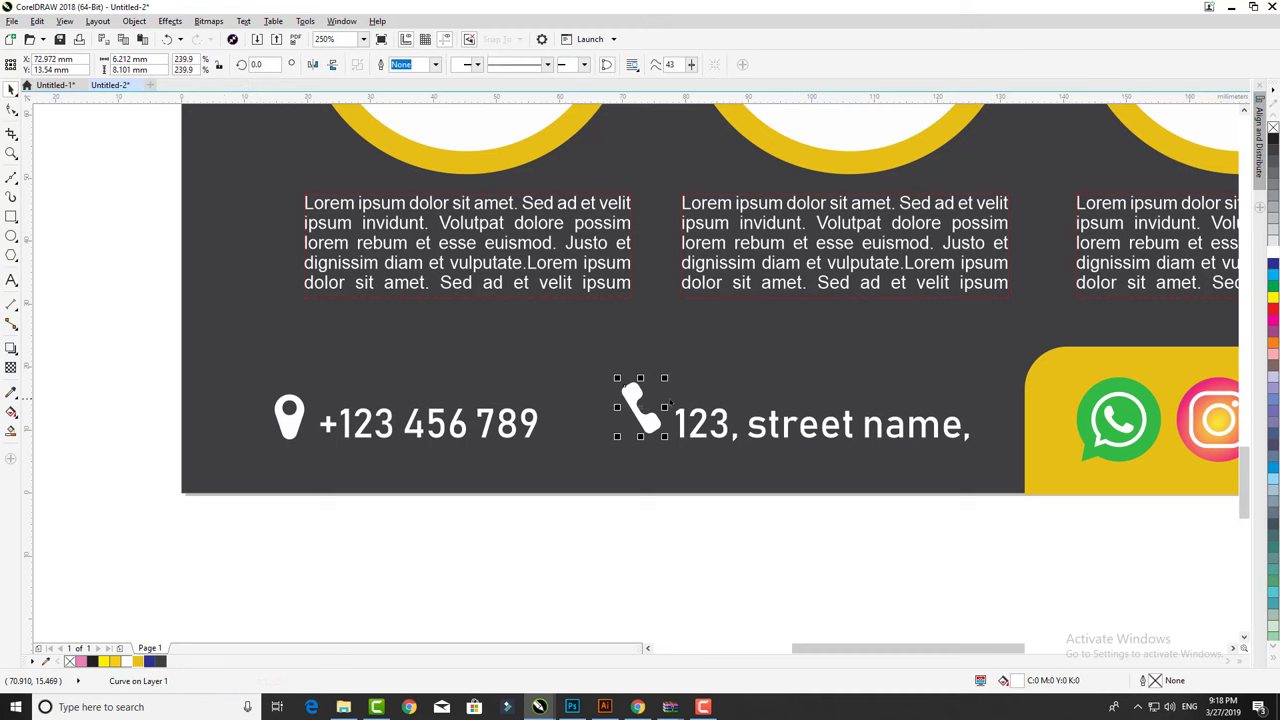
left_click_drag(634, 425, 586, 428)
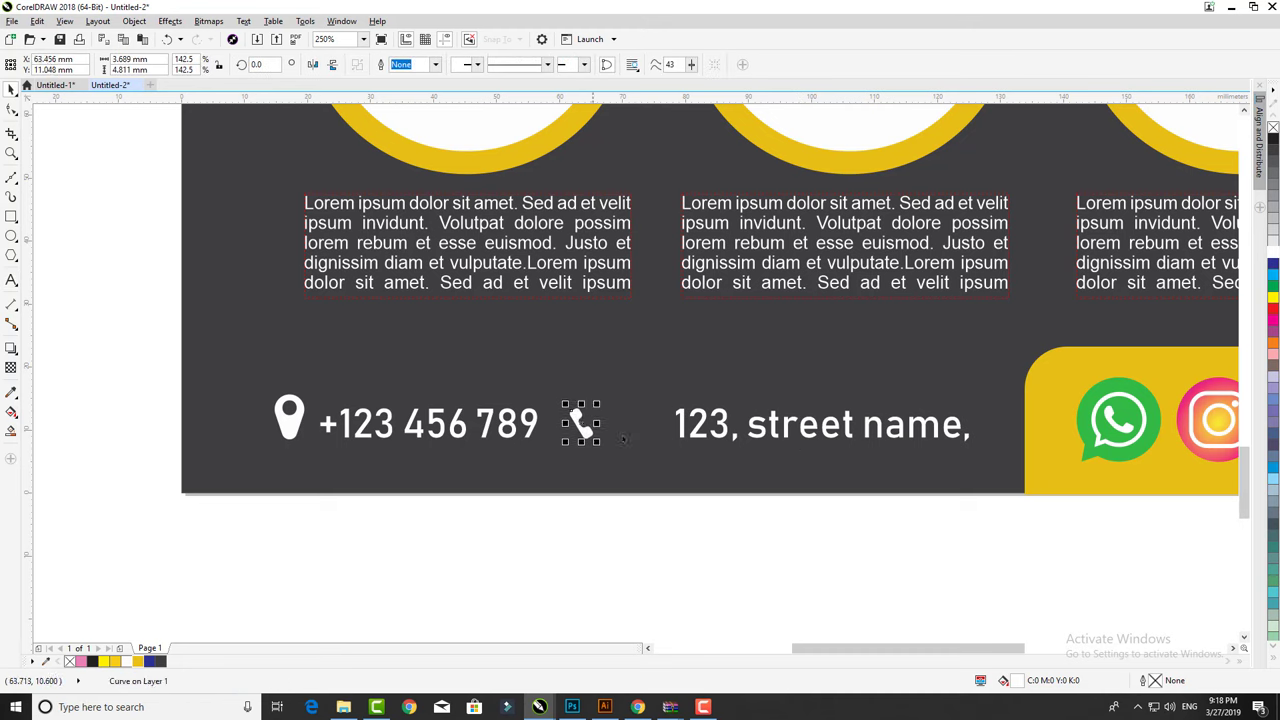
left_click_drag(684, 440, 617, 440)
mouse_move(289, 418)
left_mouse_down()
mouse_move(600, 413)
mouse_move(298, 425)
left_mouse_up()
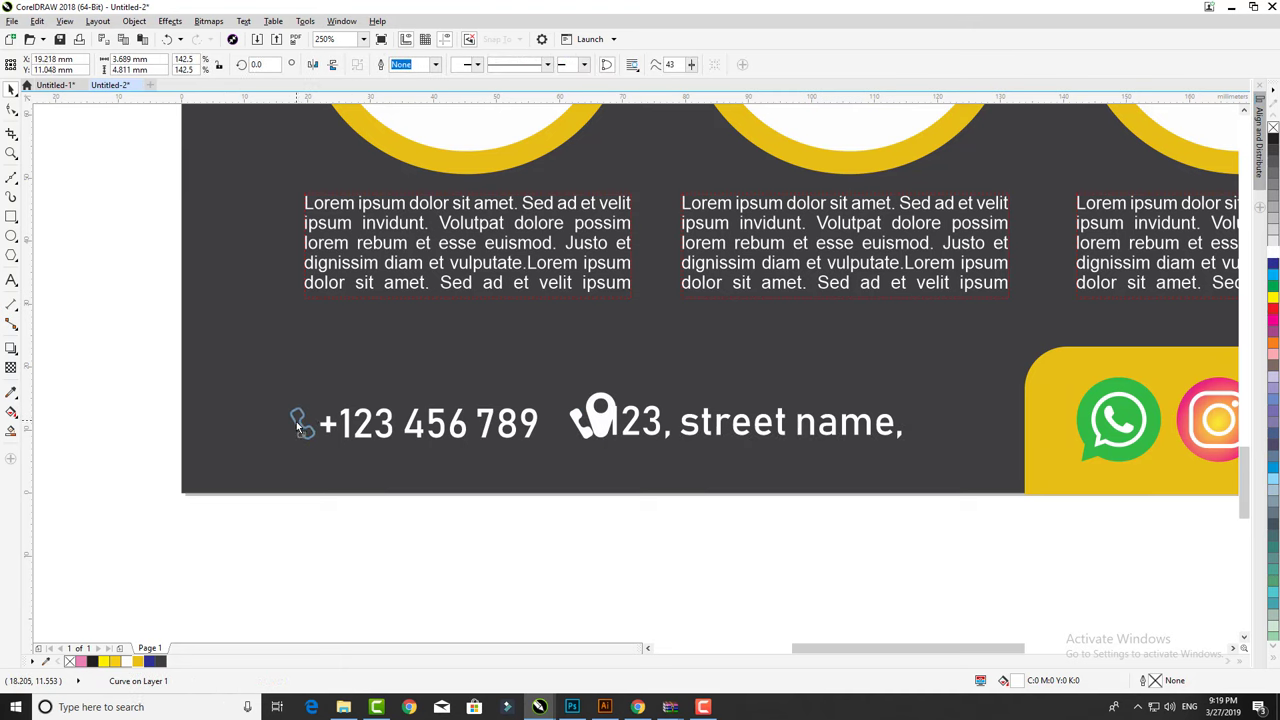
left_click_drag(597, 423, 575, 423)
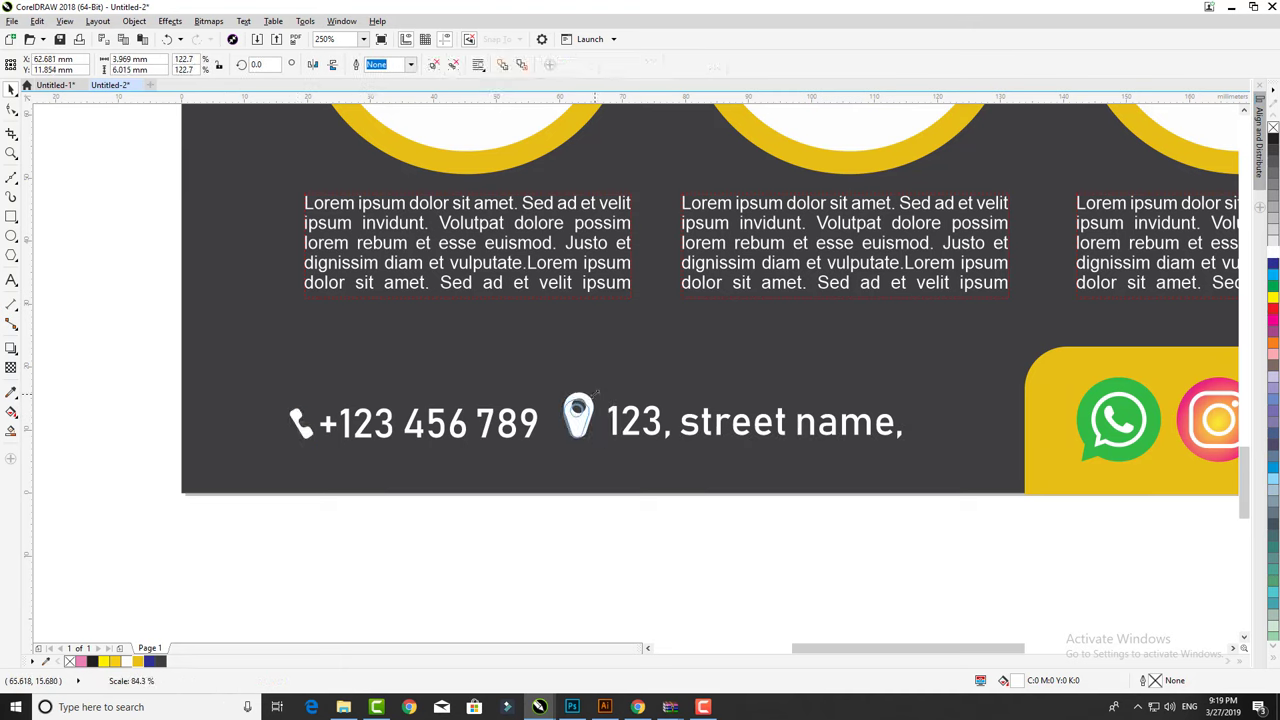
left_click(302, 424, "shift")
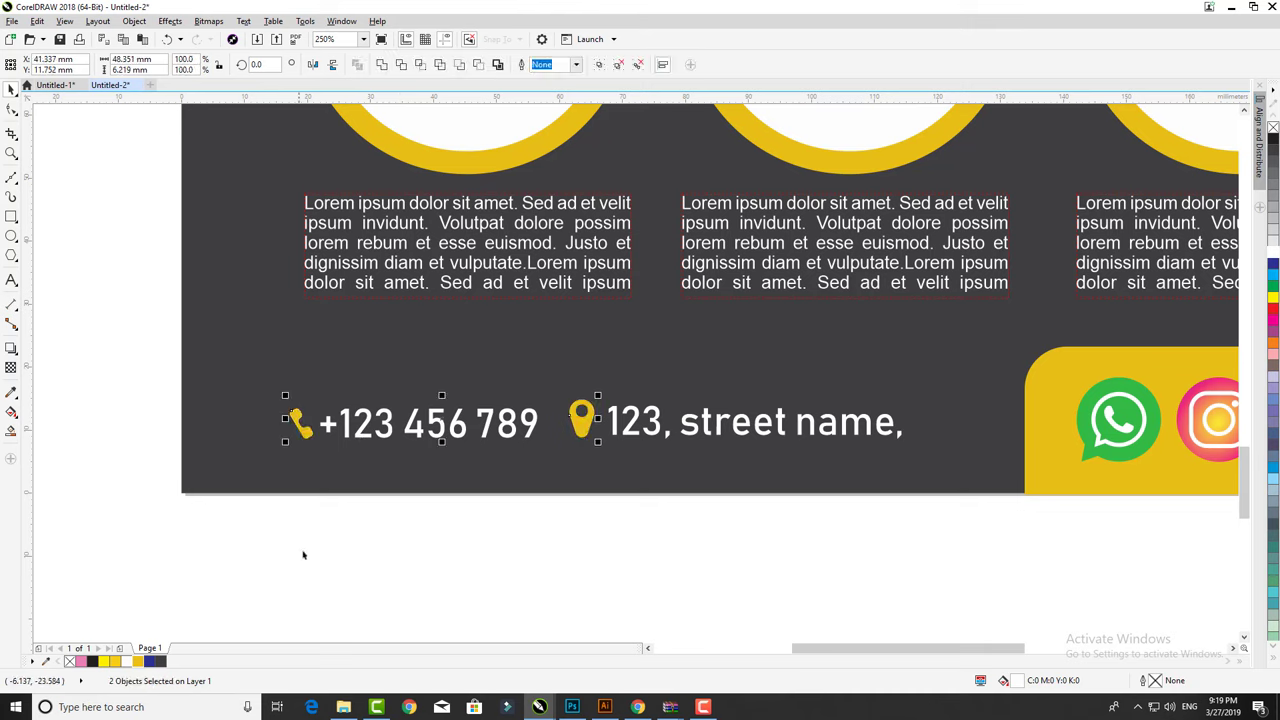
left_click(635, 432)
type("city.")
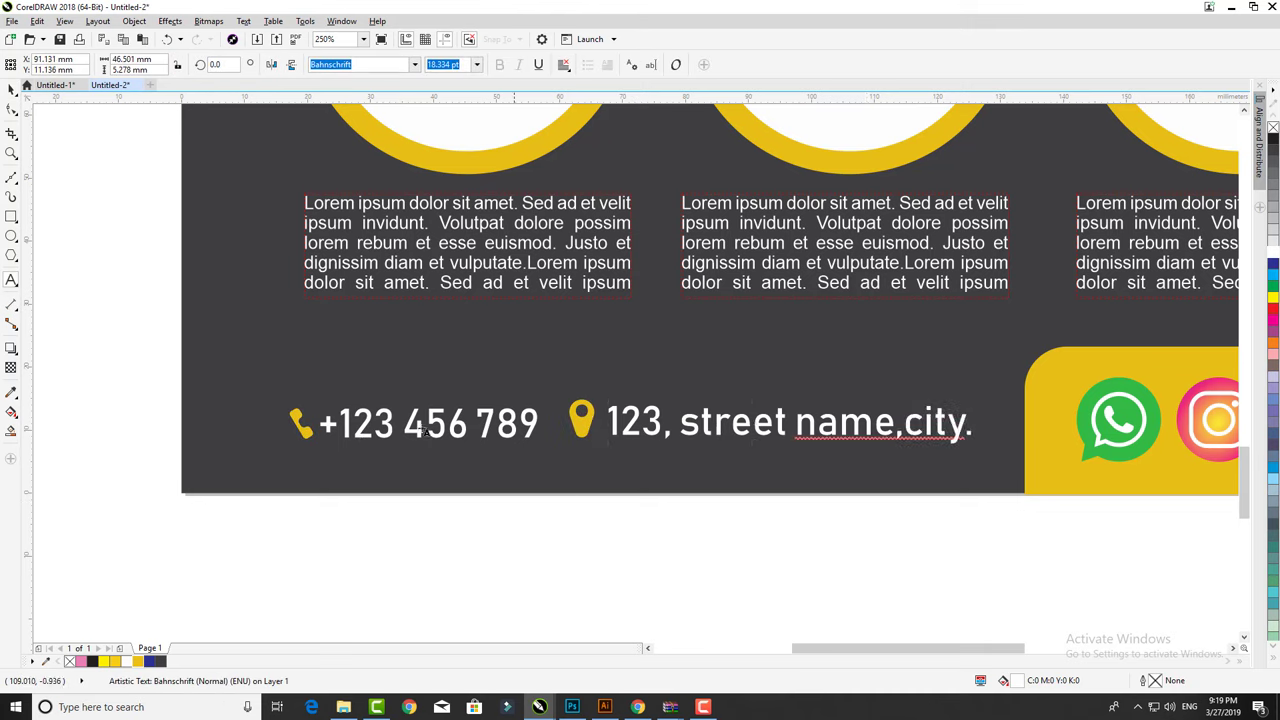
left_click(209, 322)
scroll(540, 268, "down", 5)
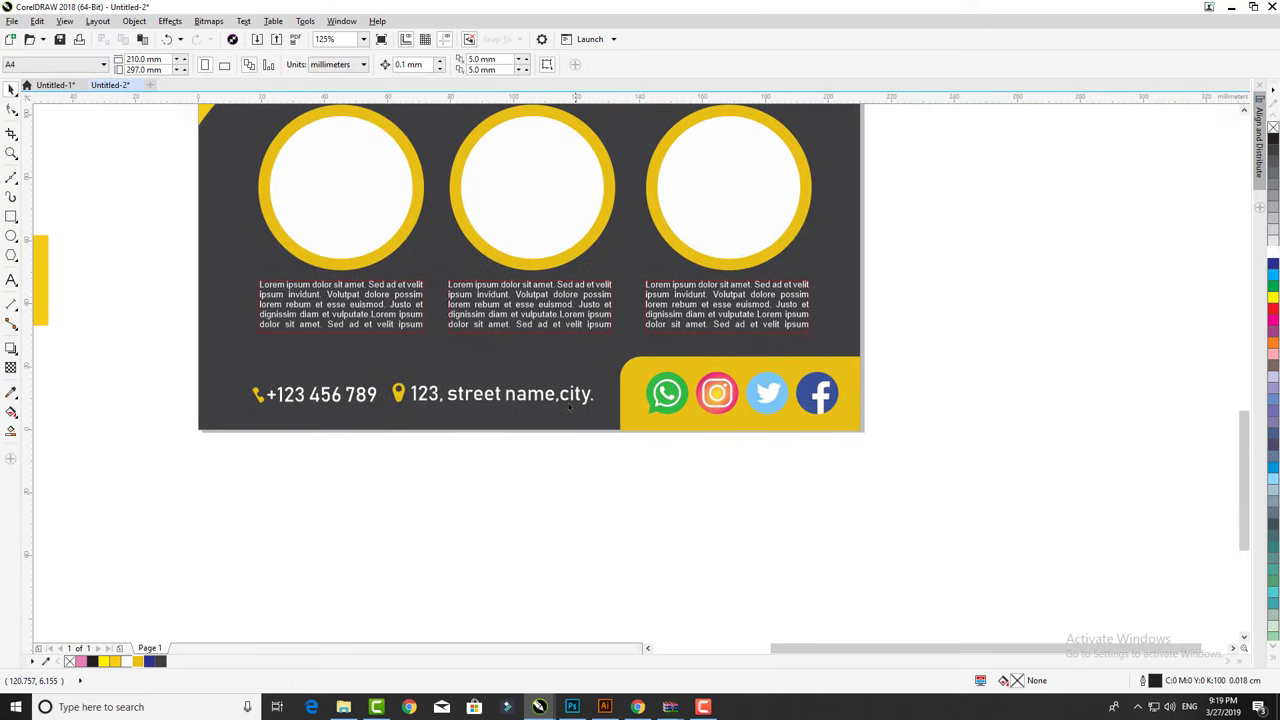
Delete the spare CALL US button and import the powerlifting, crossfit and fitness photos.
left_click_drag(328, 410, 140, 288)
key("Delete")
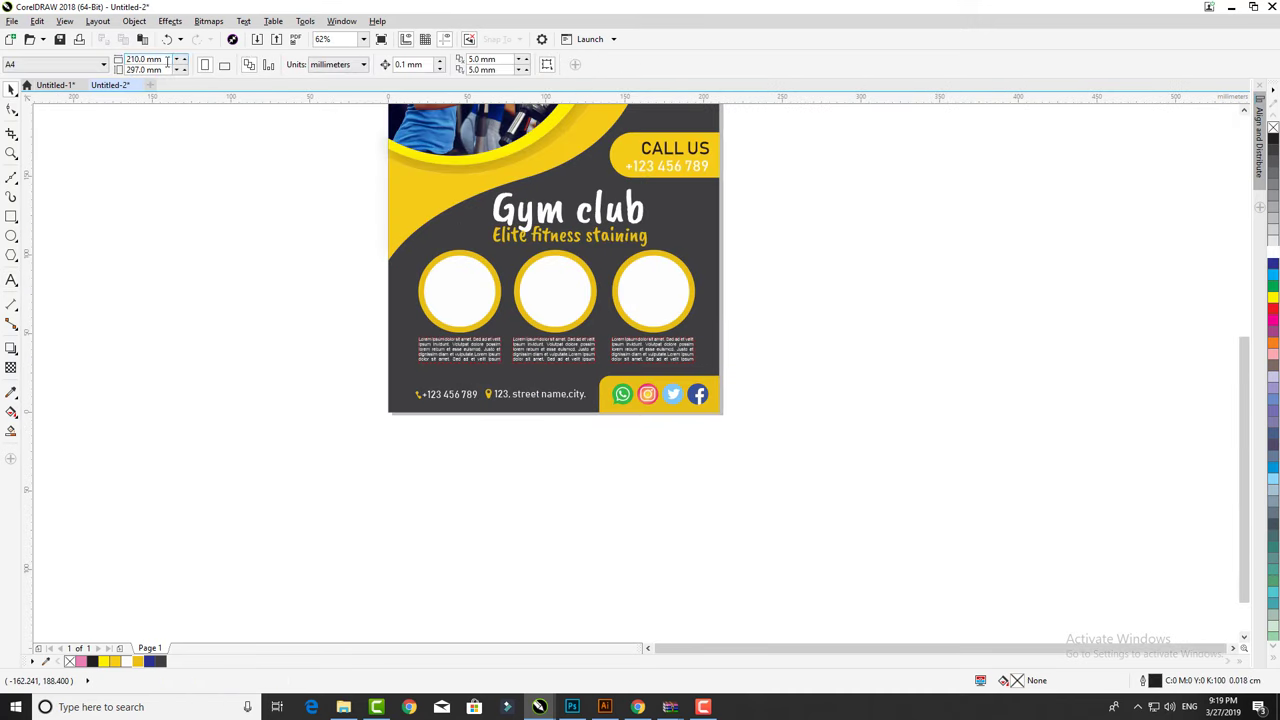
key("ctrl+i")
left_click(463, 225)
left_click(526, 225, "ctrl")
left_click(737, 225, "ctrl")
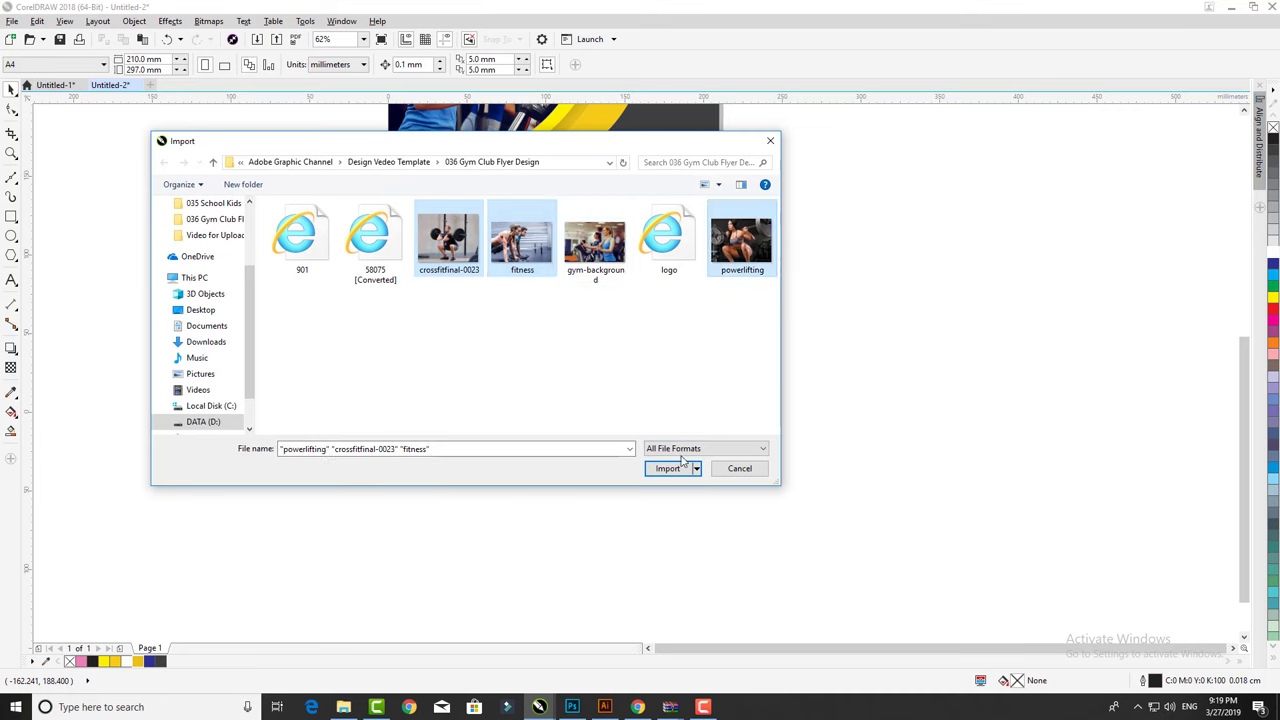
left_click(672, 466)
left_click(318, 285)
left_click(523, 287)
left_click(529, 290)
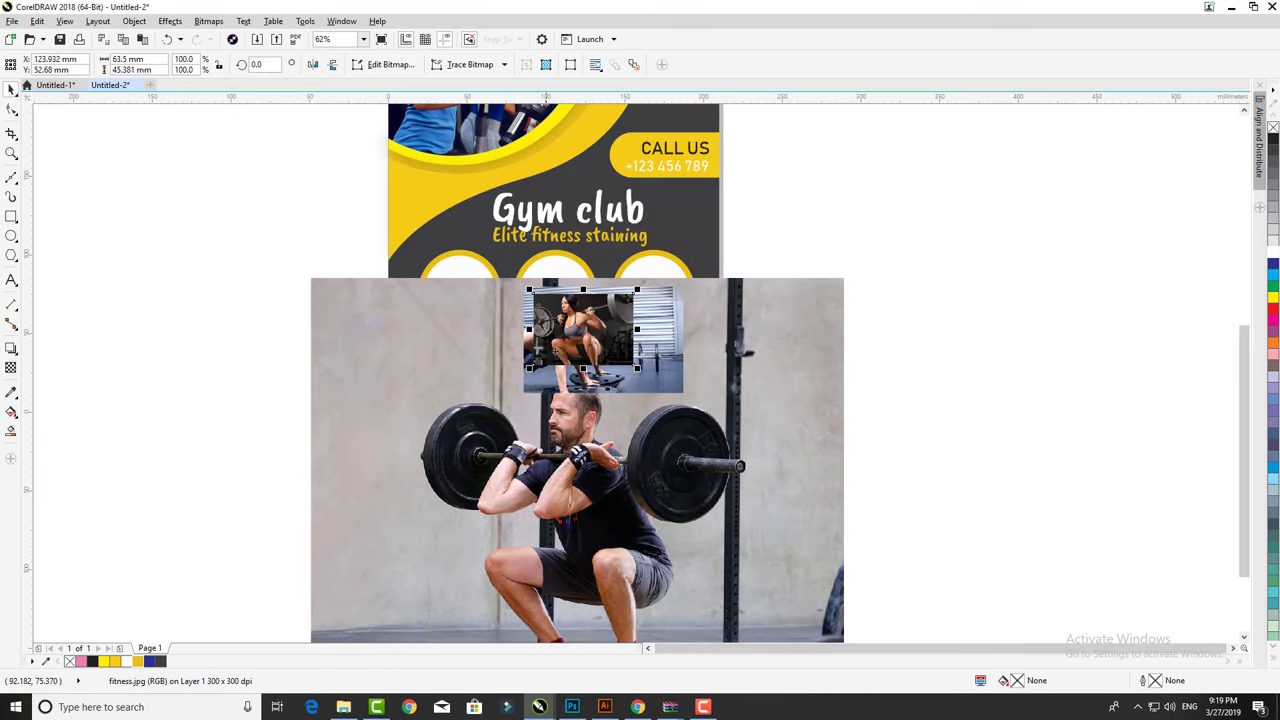
PowerClip the squatting-woman photo inside the first yellow circle and reposition her within it.
left_click_drag(555, 345, 430, 317)
left_click_drag(600, 500, 976, 622)
scroll(560, 300, "up", 3)
left_click(462, 312)
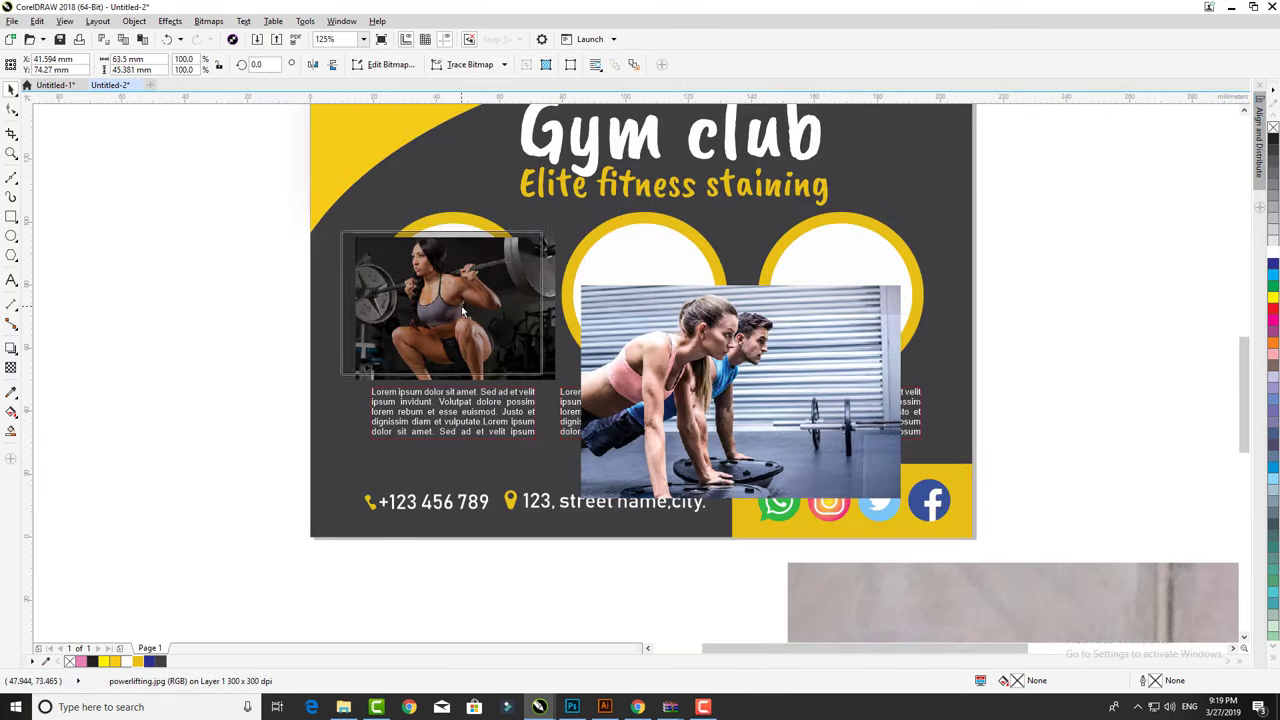
right_click(446, 285)
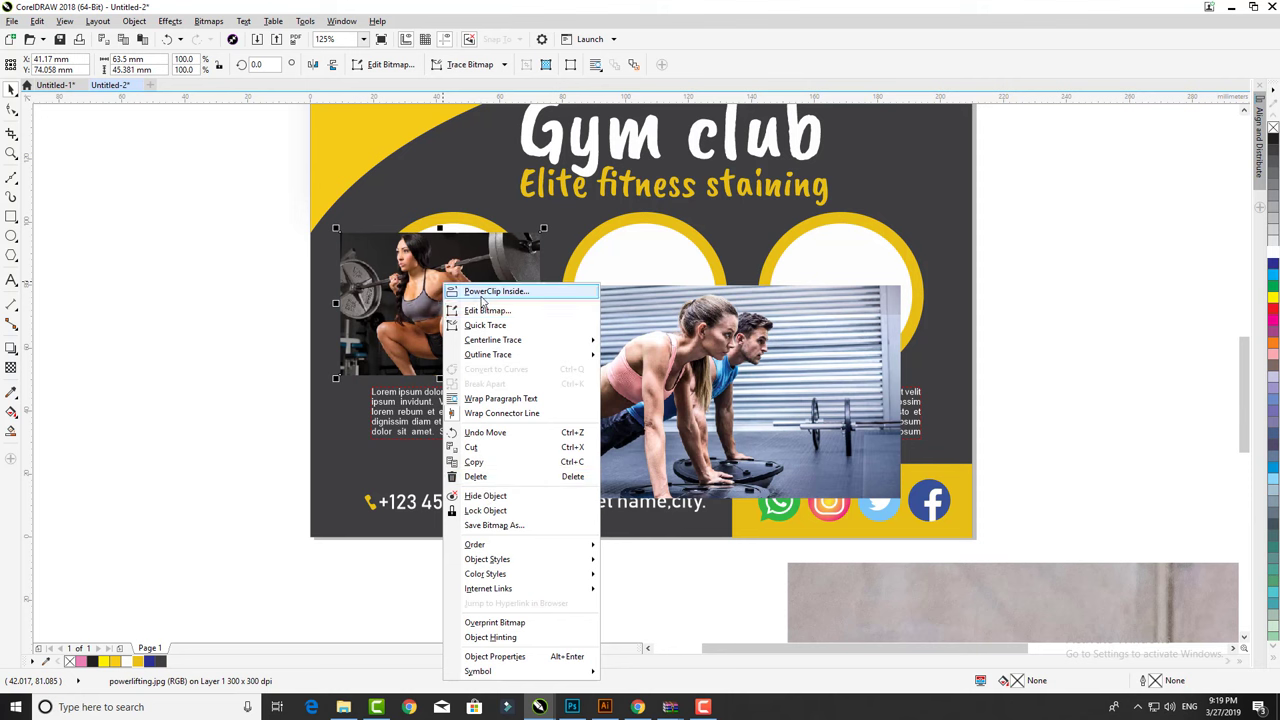
left_click(482, 291)
left_click(443, 300)
scroll(443, 300, "up", 3)
double_click(443, 300)
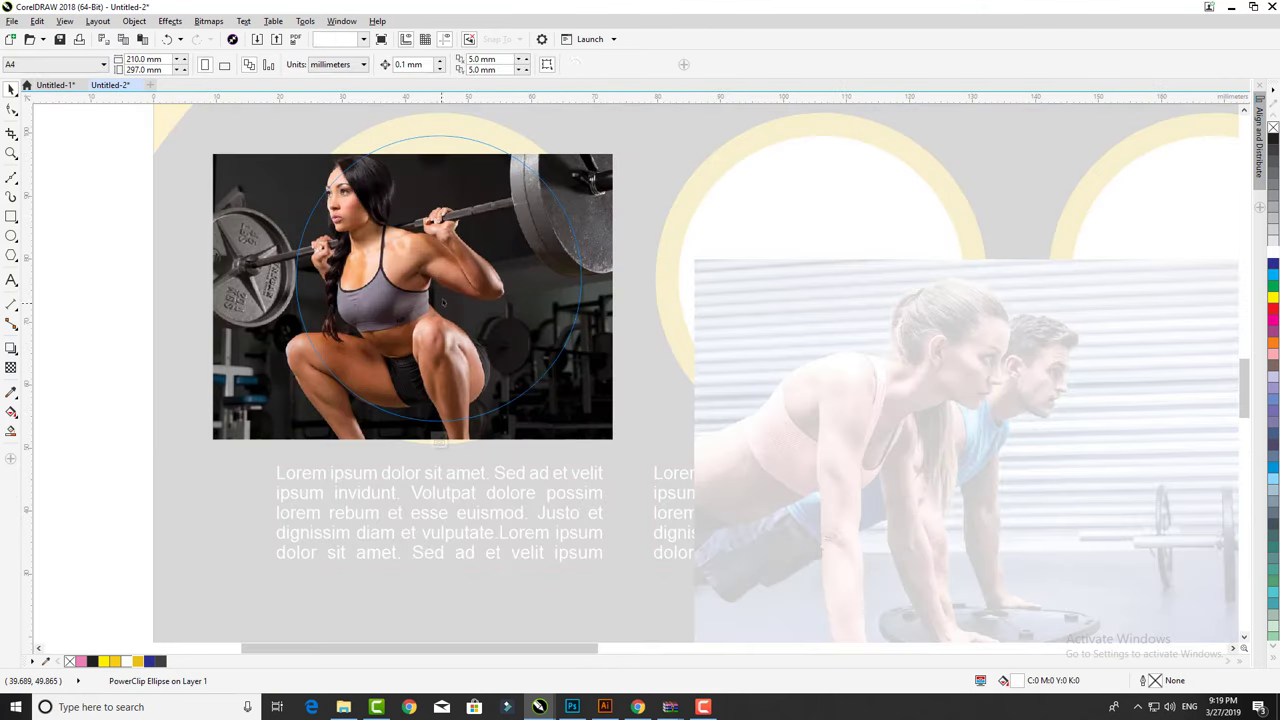
left_click_drag(443, 301, 469, 280)
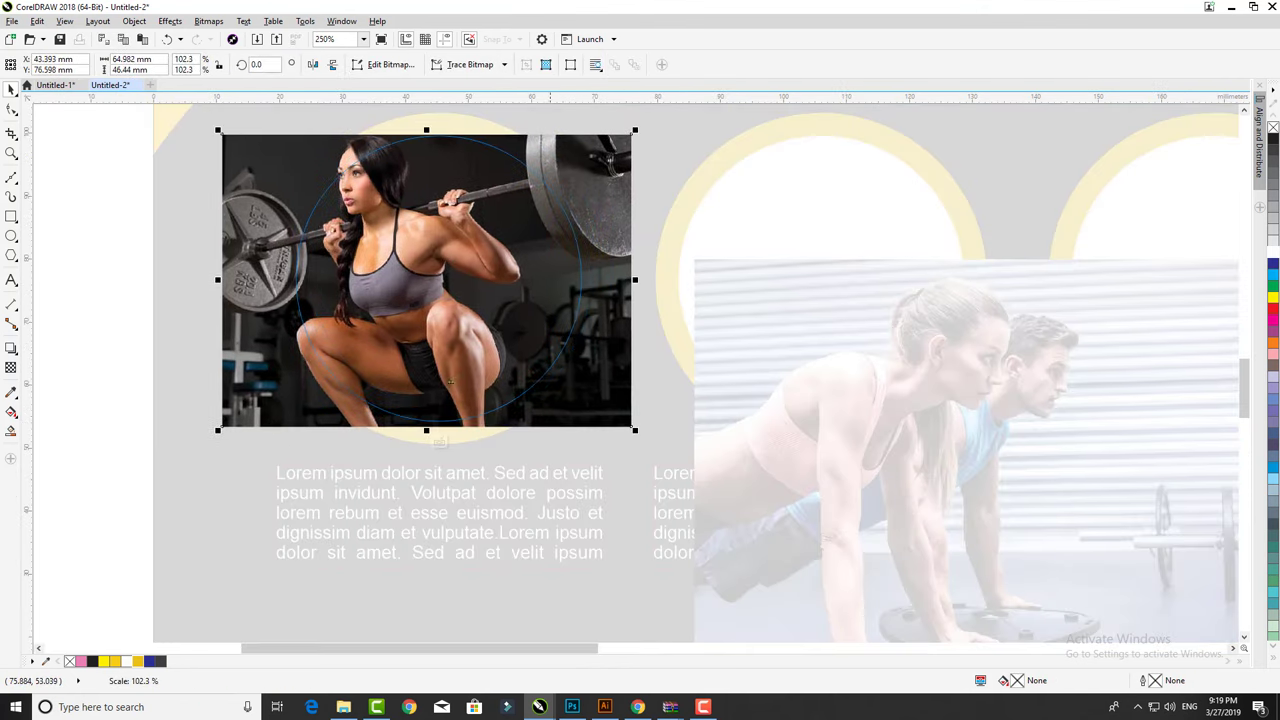
left_click(438, 441)
Shrink the push-up pair photo and position it over the middle circle.
left_click(447, 405)
scroll(487, 390, "up", 4)
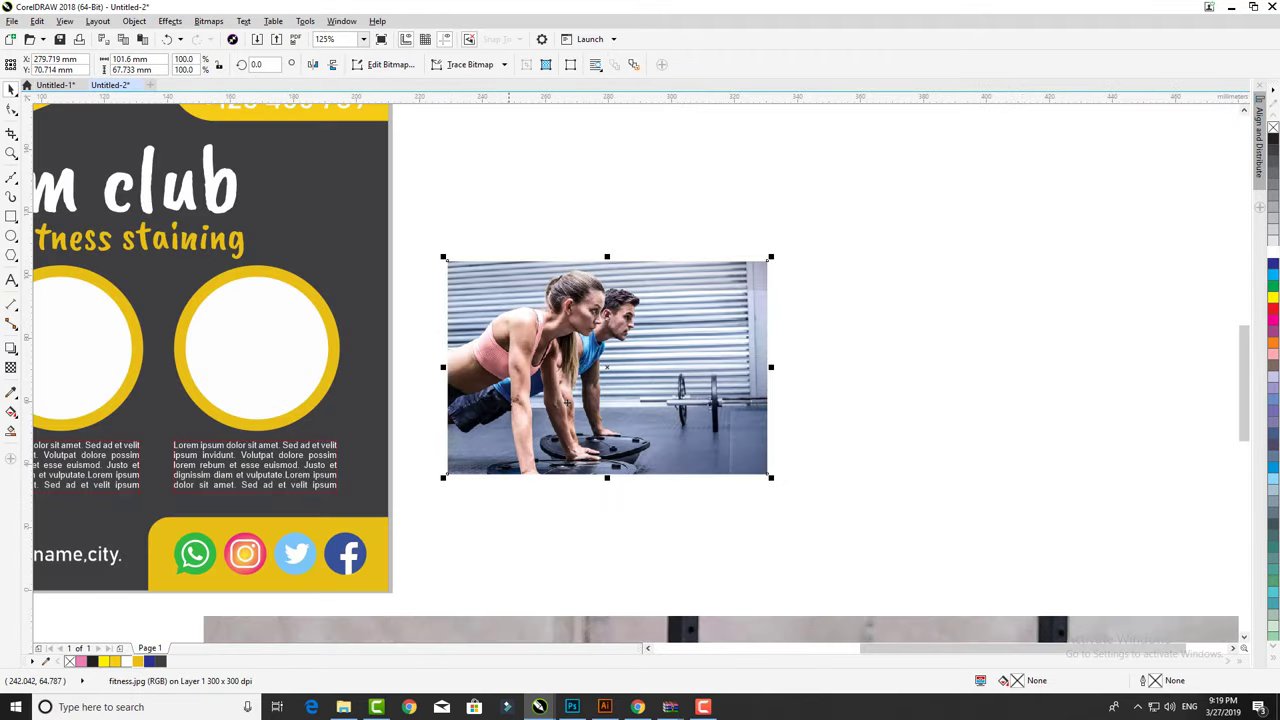
left_click_drag(770, 478, 700, 428)
scroll(560, 400, "down", 3)
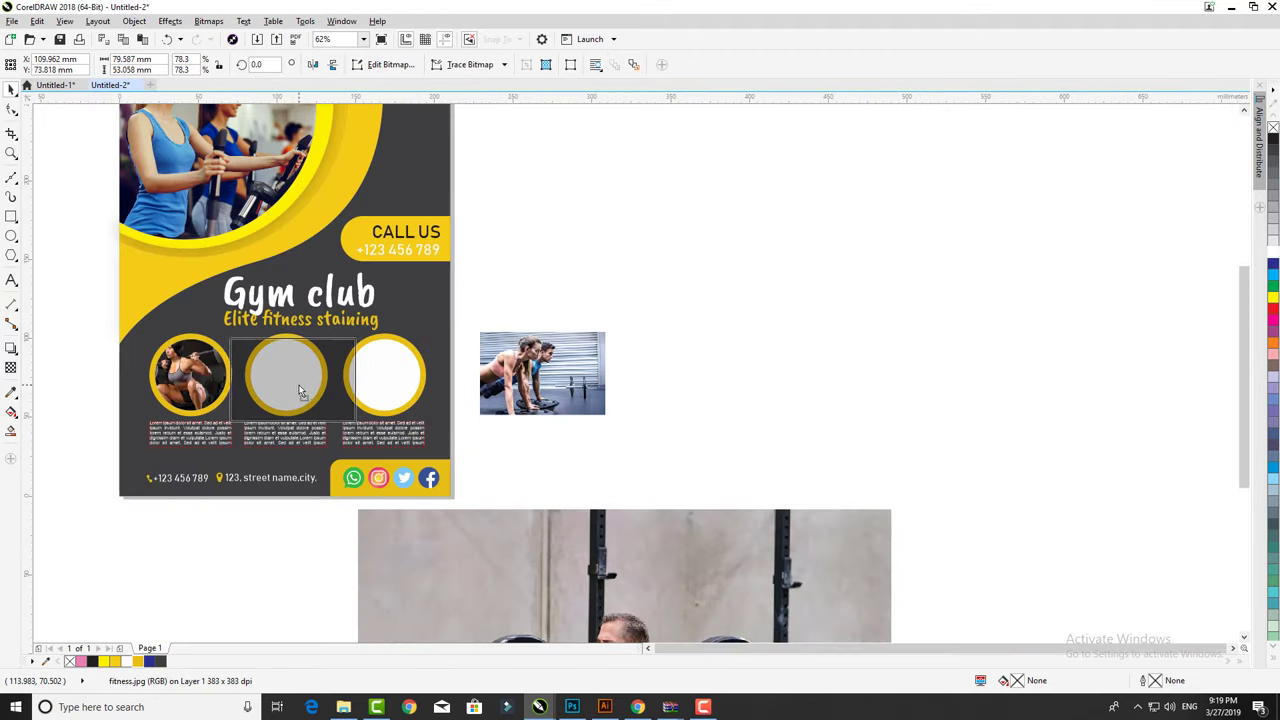
left_click_drag(543, 375, 300, 386)
scroll(300, 386, "up", 3)
left_click_drag(462, 450, 421, 442)
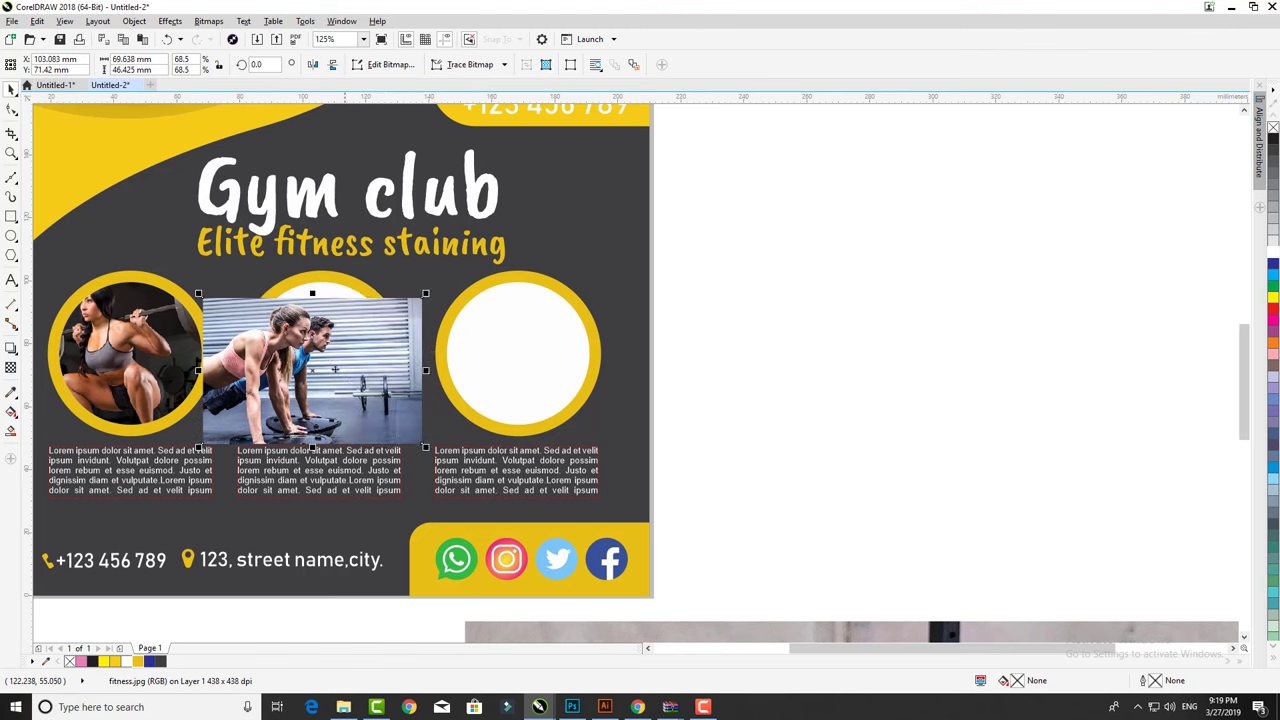
PowerClip the push-up photo inside the middle circle, then enlarge and recentre it there.
right_click(326, 294)
key("Escape")
left_click(325, 292)
left_click(288, 447)
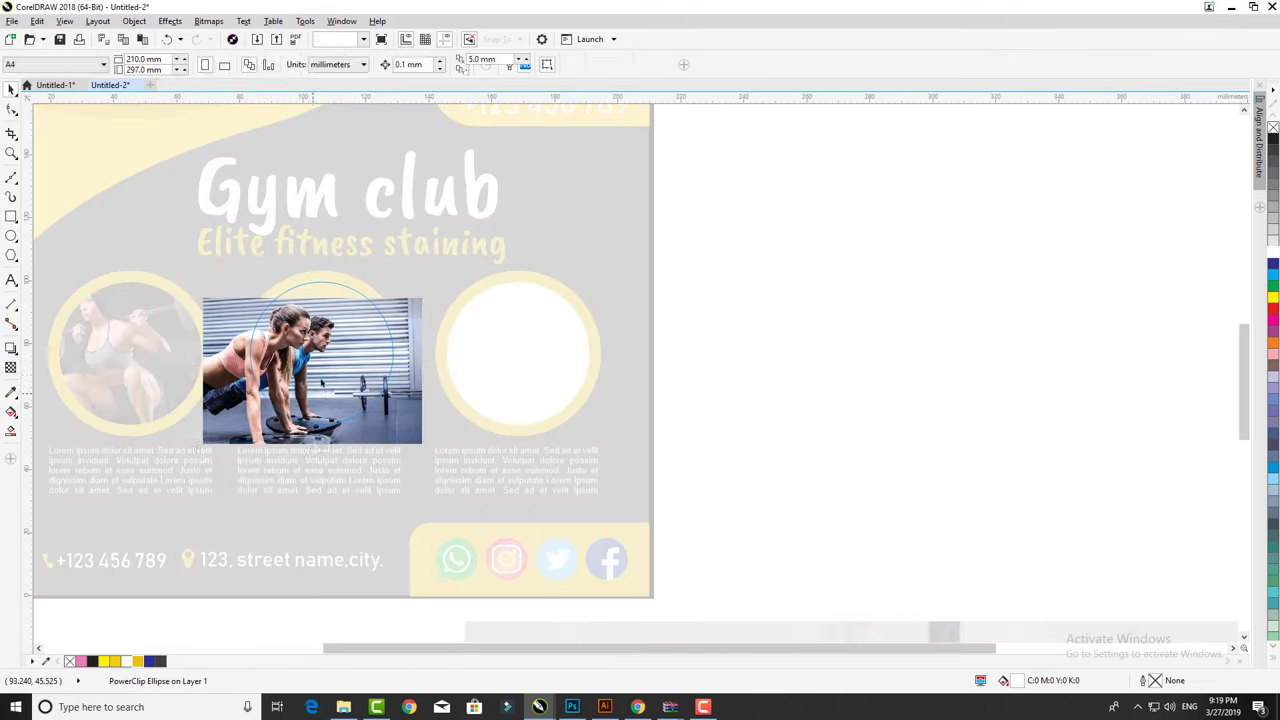
left_click_drag(331, 373, 338, 340)
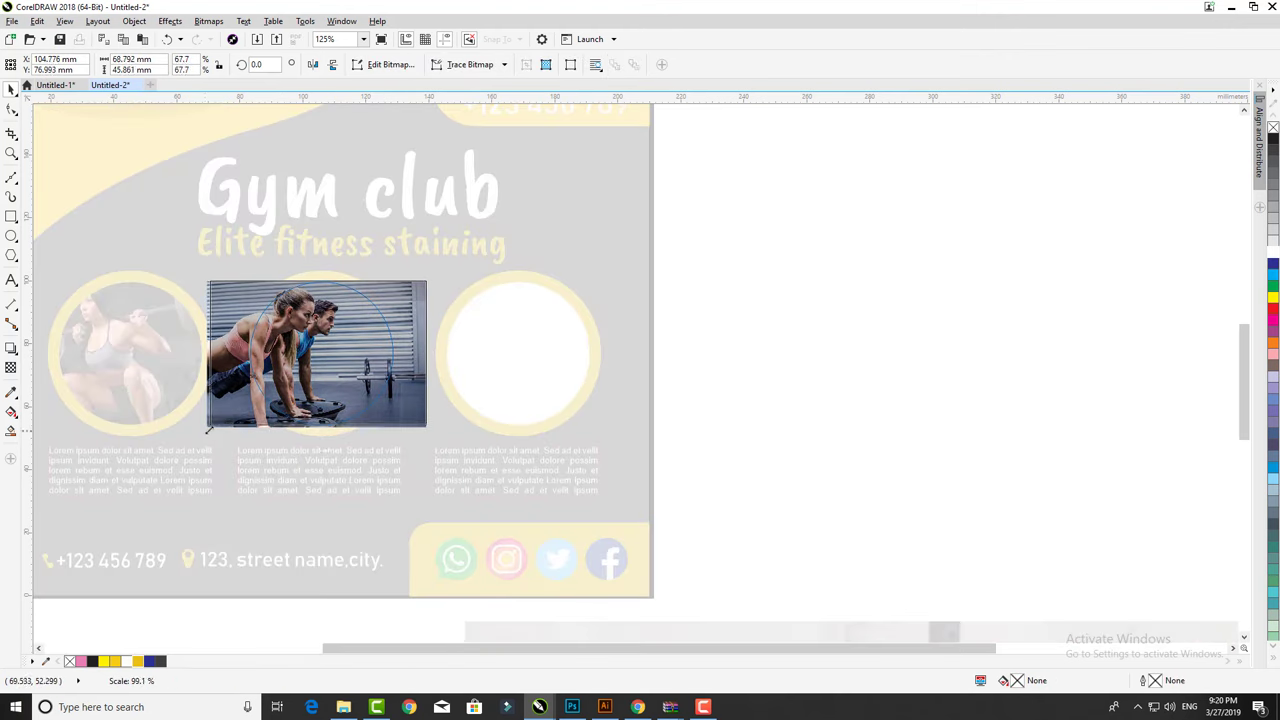
scroll(338, 345, "up", 4)
scroll(342, 391, "down", 2)
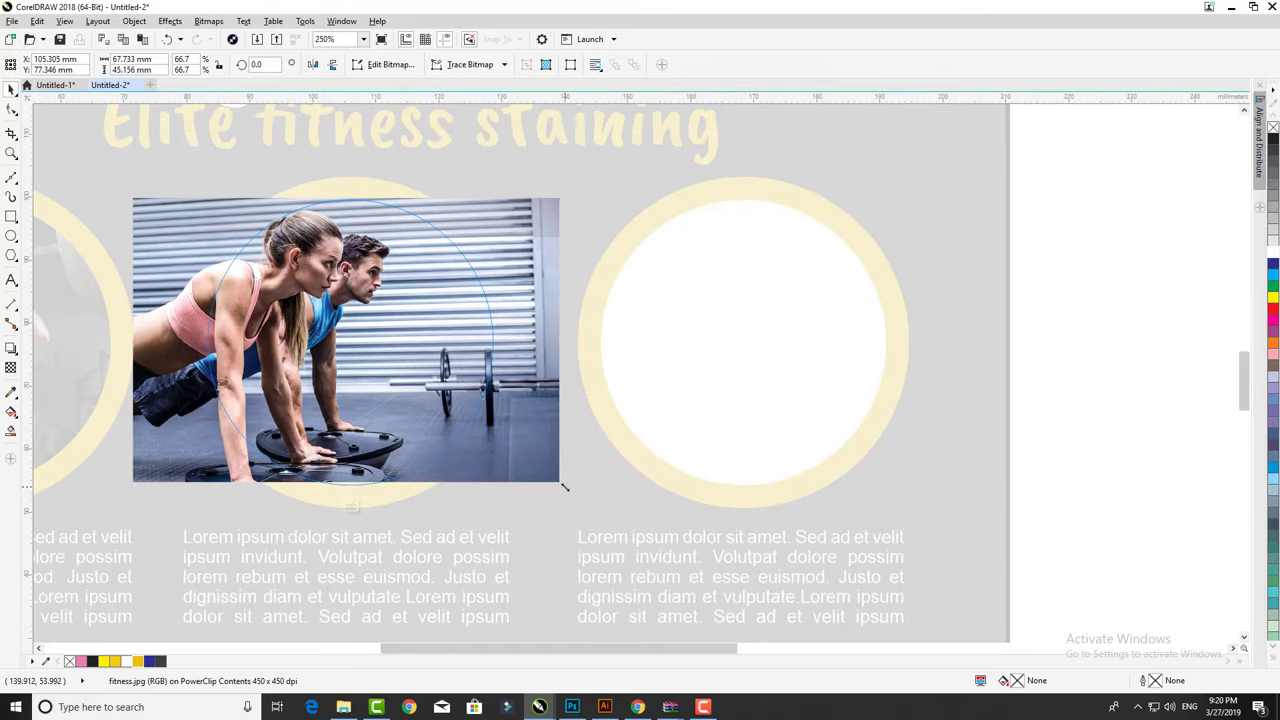
left_click_drag(565, 487, 576, 491)
left_click_drag(405, 385, 440, 387)
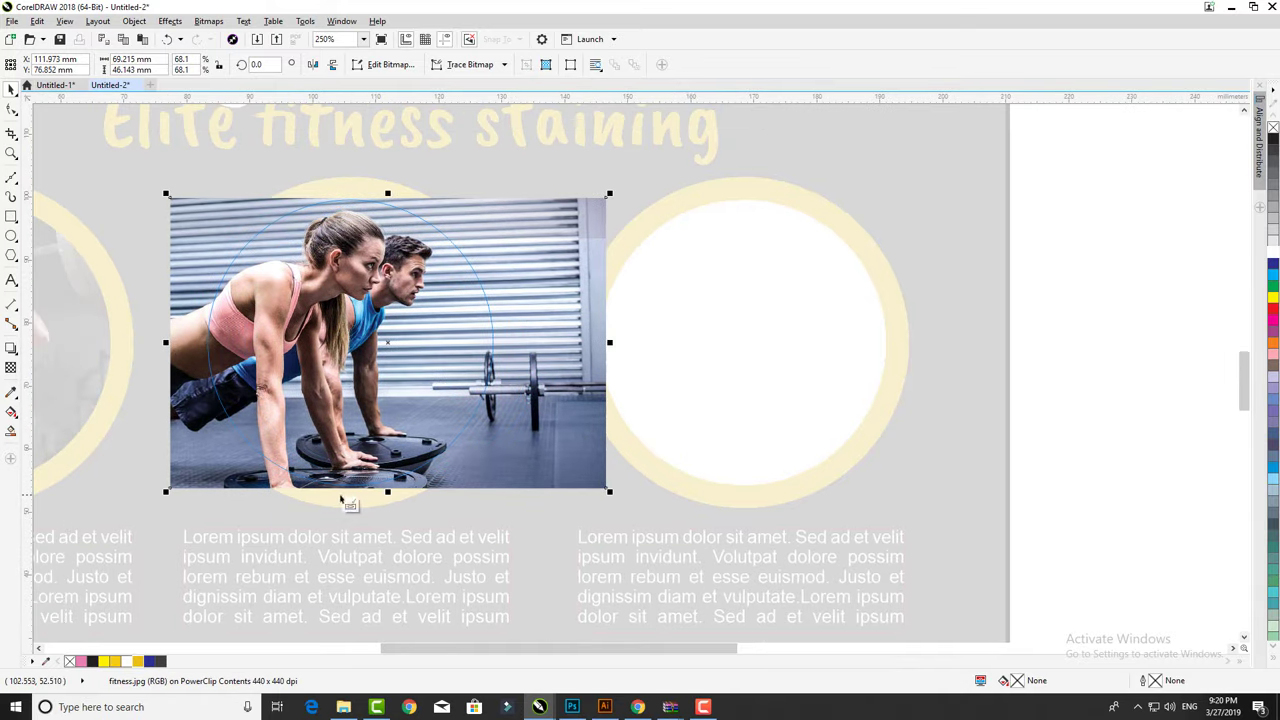
left_click(350, 505)
Shrink the barbell photo and position it over the third circle.
scroll(350, 500, "down", 4)
left_click_drag(545, 570, 534, 409)
scroll(676, 518, "down", 2)
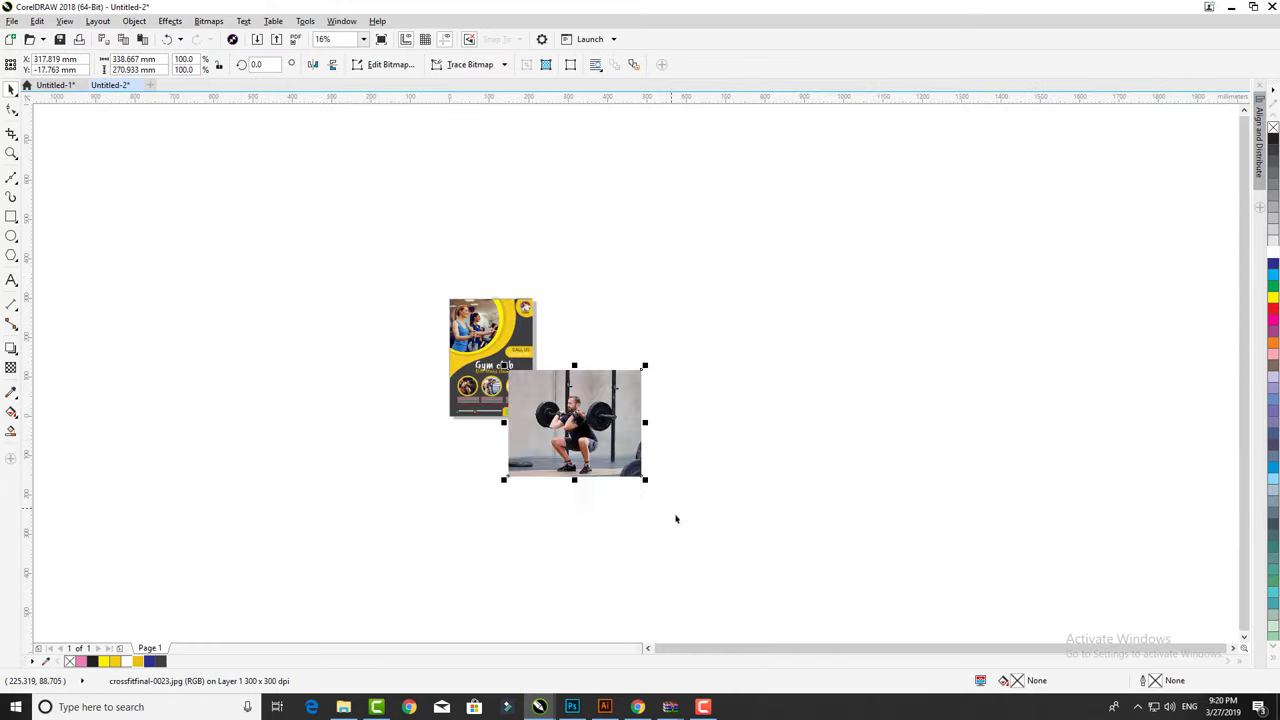
left_click_drag(645, 479, 540, 399)
scroll(540, 399, "up", 6)
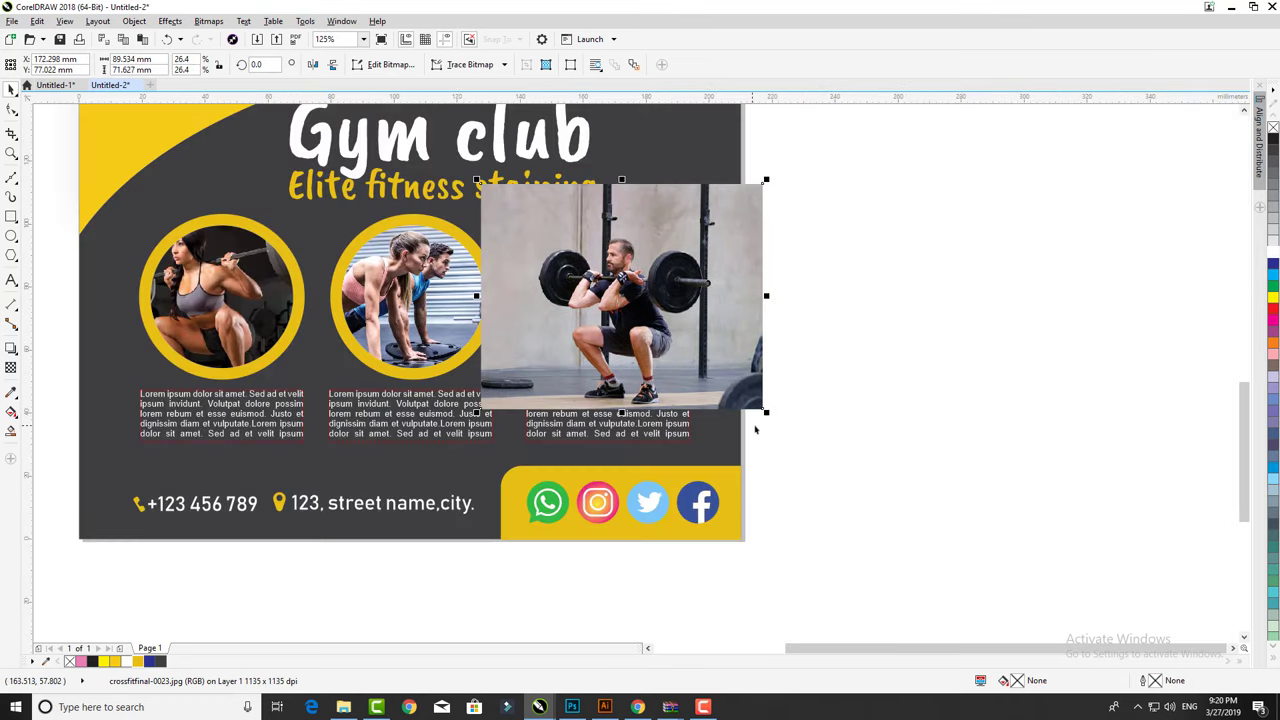
mouse_move(765, 411)
left_mouse_down()
mouse_move(697, 357)
mouse_move(718, 374)
left_mouse_up()
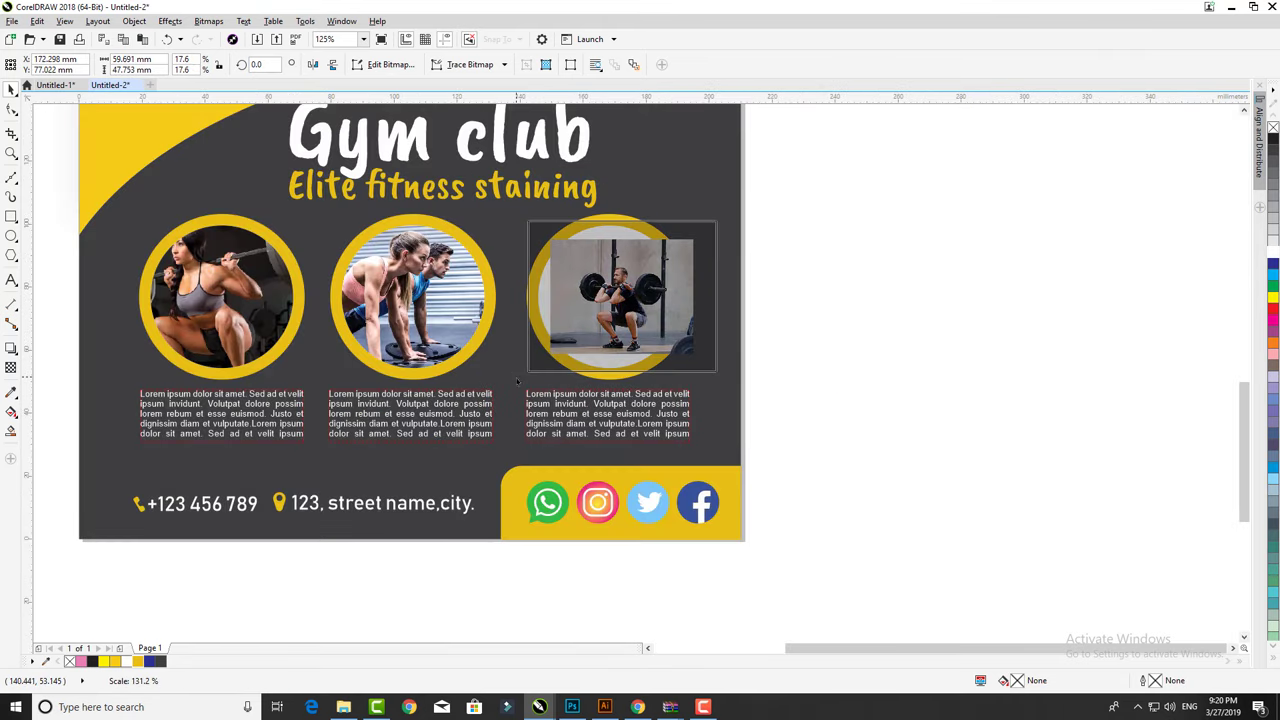
left_click_drag(616, 339, 692, 339)
PowerClip the barbell photo inside the third circle and centre the lifter within it.
right_click(679, 297)
left_click(730, 304)
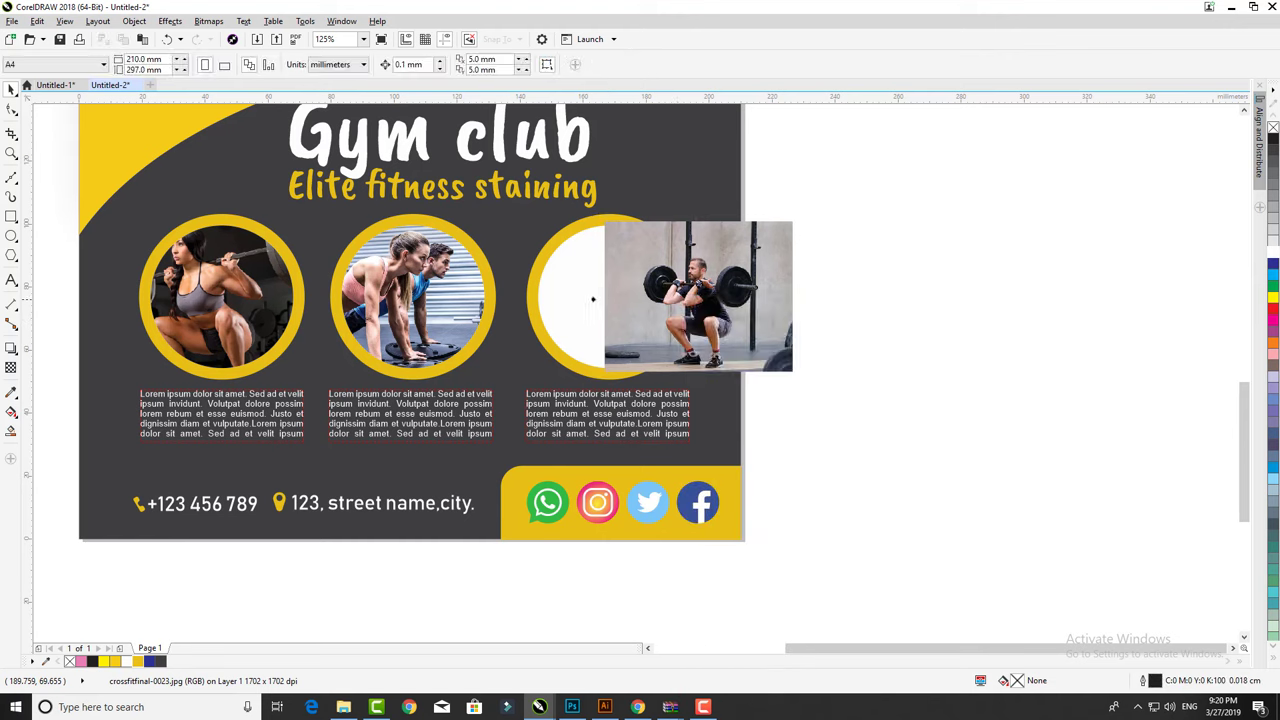
left_click(565, 300)
left_click(572, 388)
left_click_drag(629, 326, 548, 308)
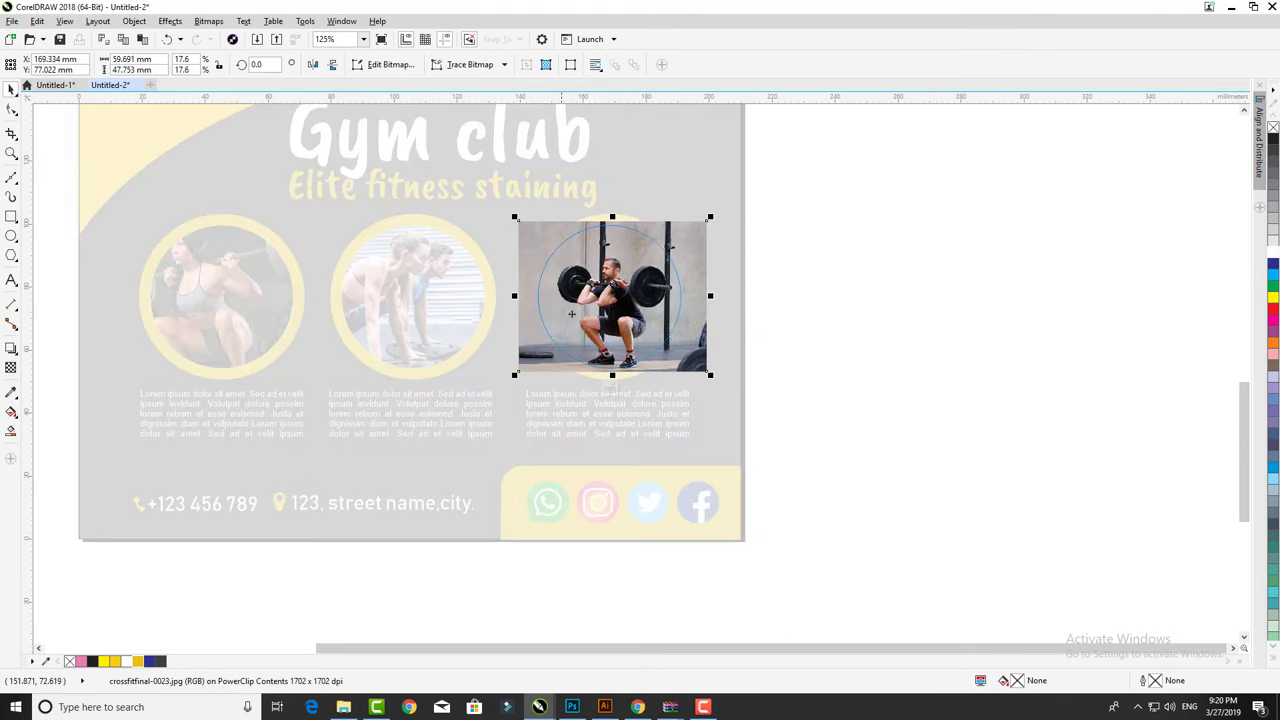
left_click(609, 390)
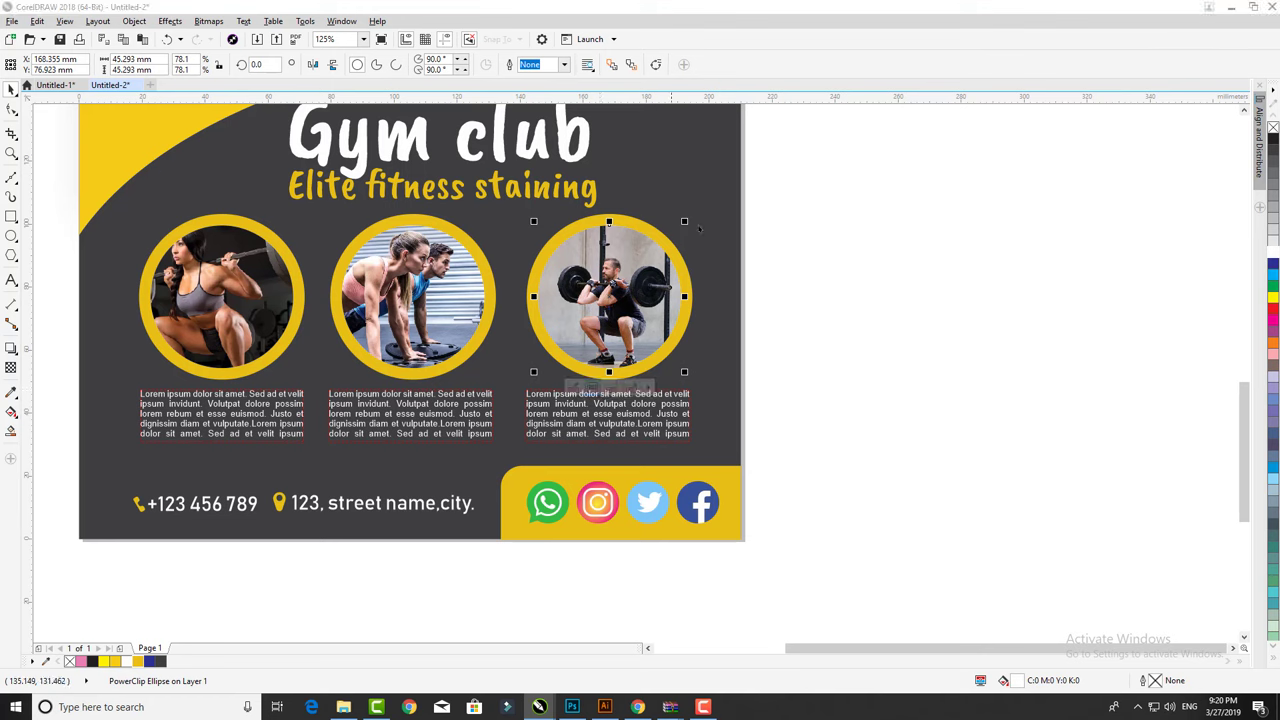
left_click(758, 399)
Delete the yellow social-icon bar, shrink the icons, and shift the text blocks and contact line down.
left_click_drag(508, 411, 130, 378)
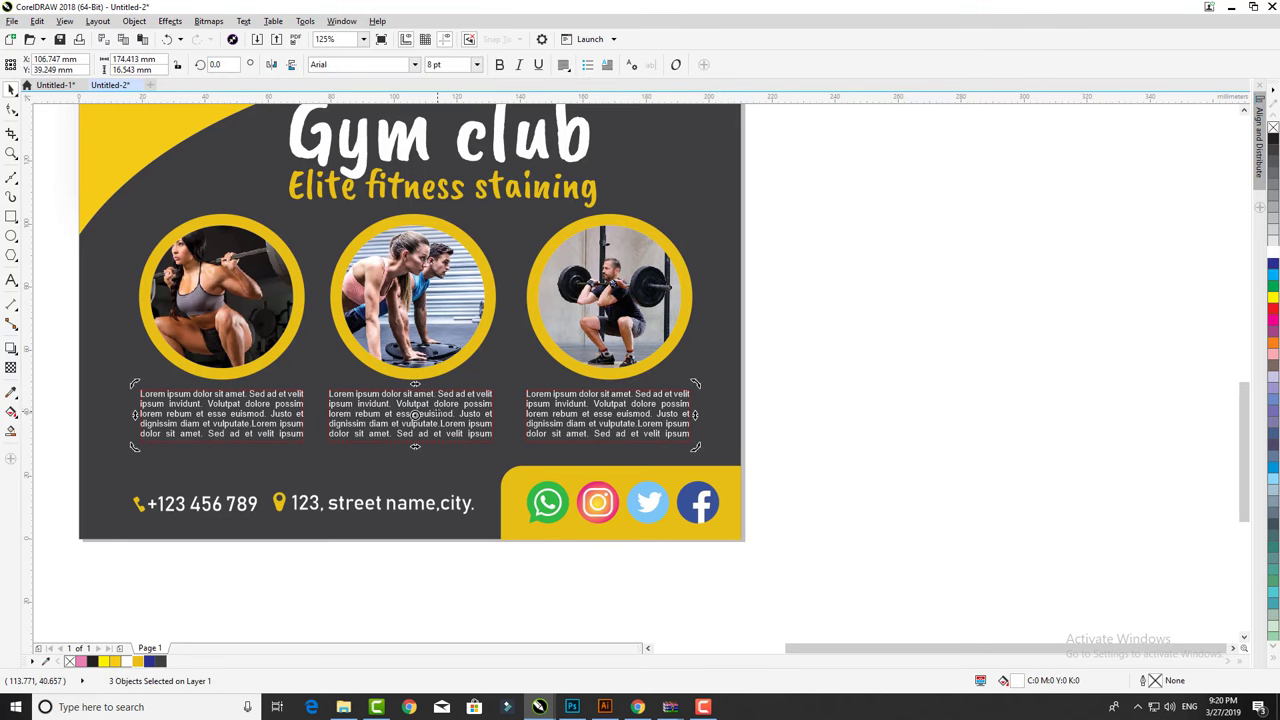
left_click_drag(414, 413, 414, 423)
left_click(674, 476)
key("Delete")
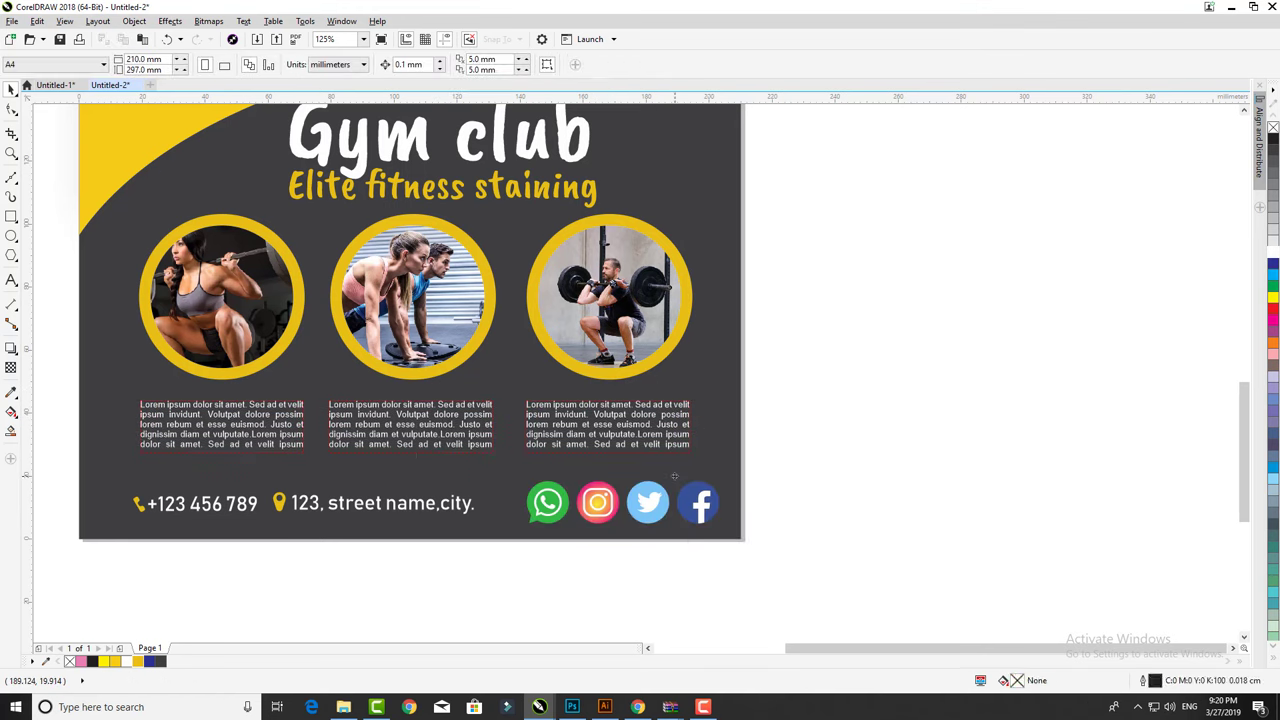
mouse_move(517, 479)
left_mouse_down()
mouse_move(741, 548)
mouse_move(690, 519)
left_mouse_up()
left_click_drag(745, 461, 127, 393)
left_click_drag(422, 430, 422, 440)
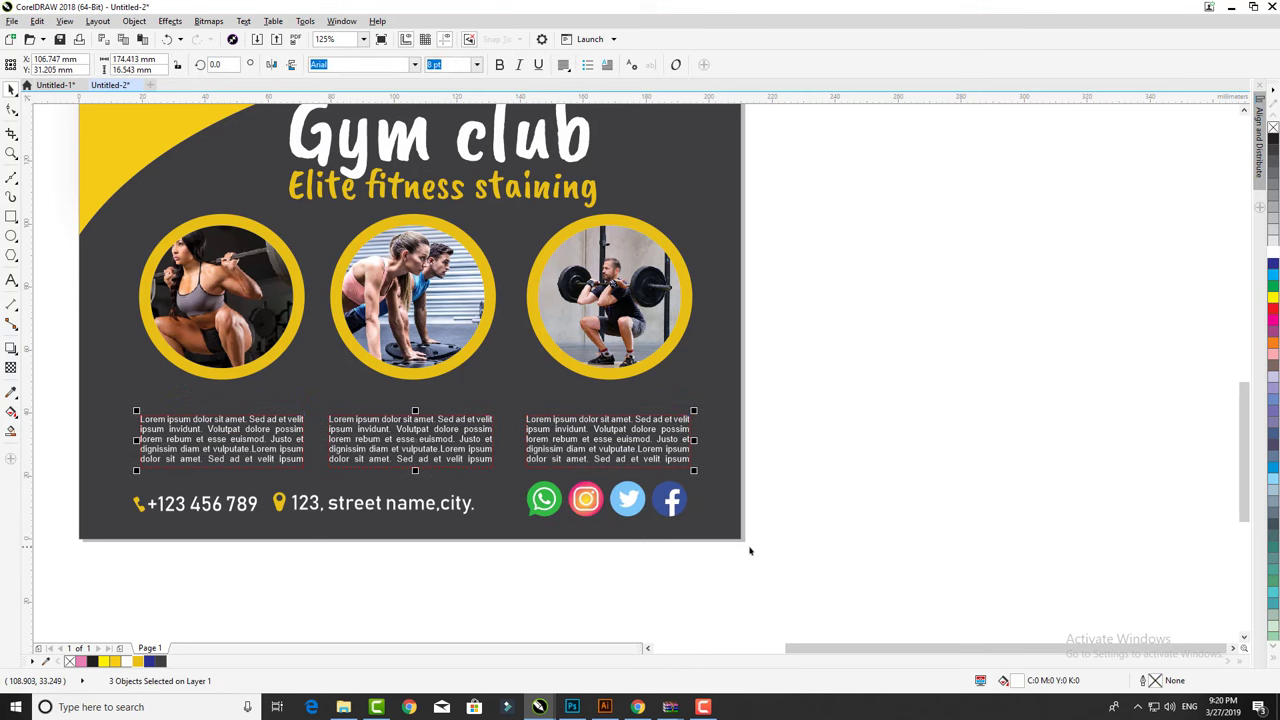
left_click_drag(748, 546, 104, 384)
left_click_drag(529, 511, 529, 519)
left_click_drag(497, 592, 116, 488)
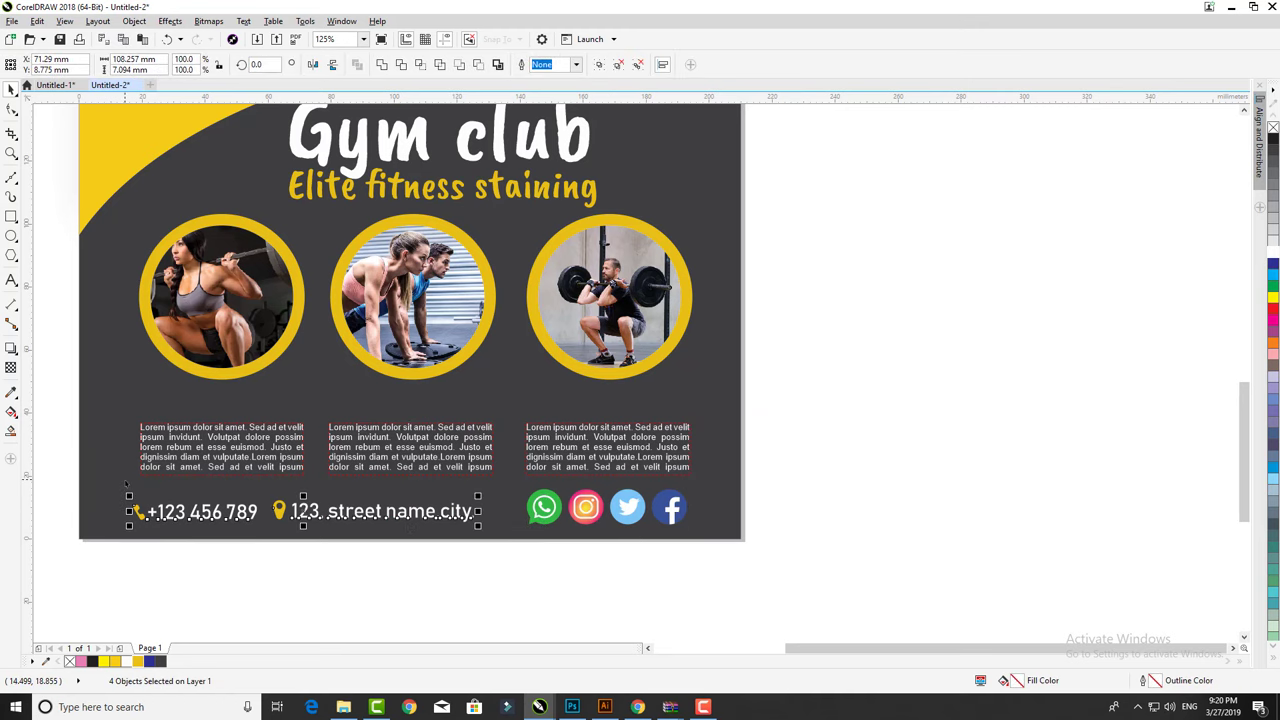
key("Up")
key("Up")
key("Up")
Copy the address text above the first text block, retype it as uppercase POWERLITING, and shrink it.
left_click(660, 559)
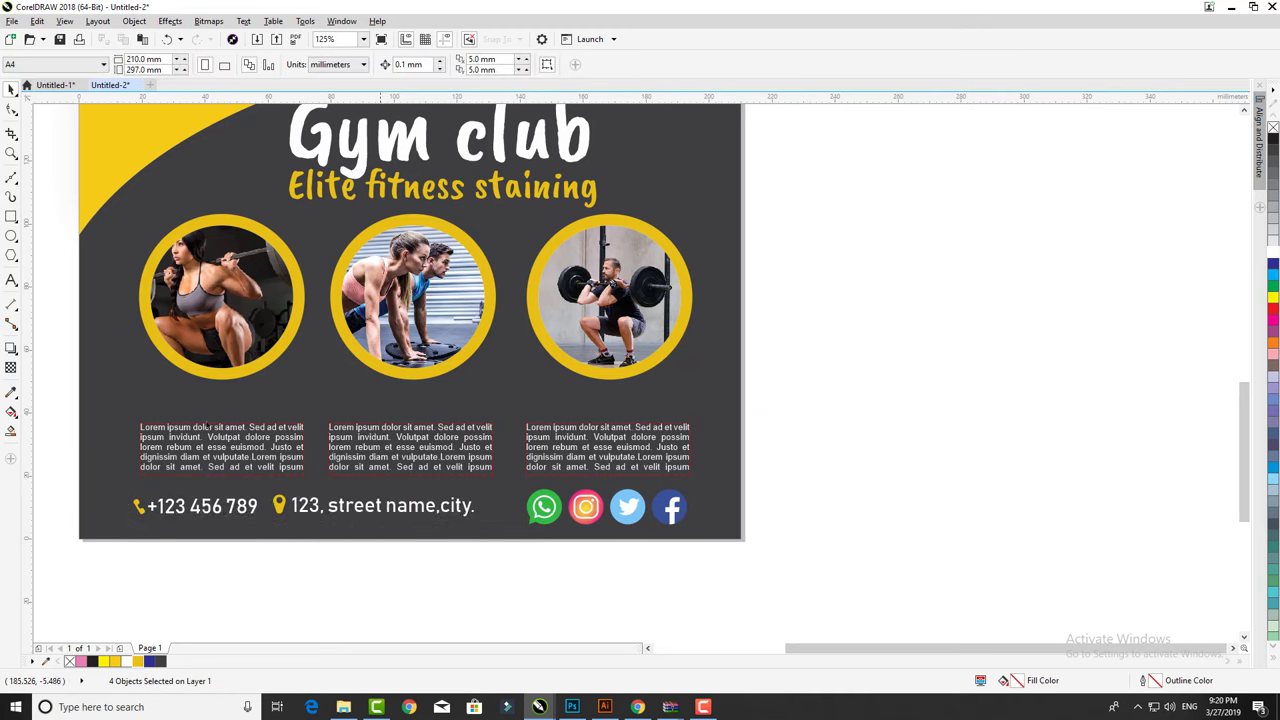
left_click_drag(347, 513, 196, 403)
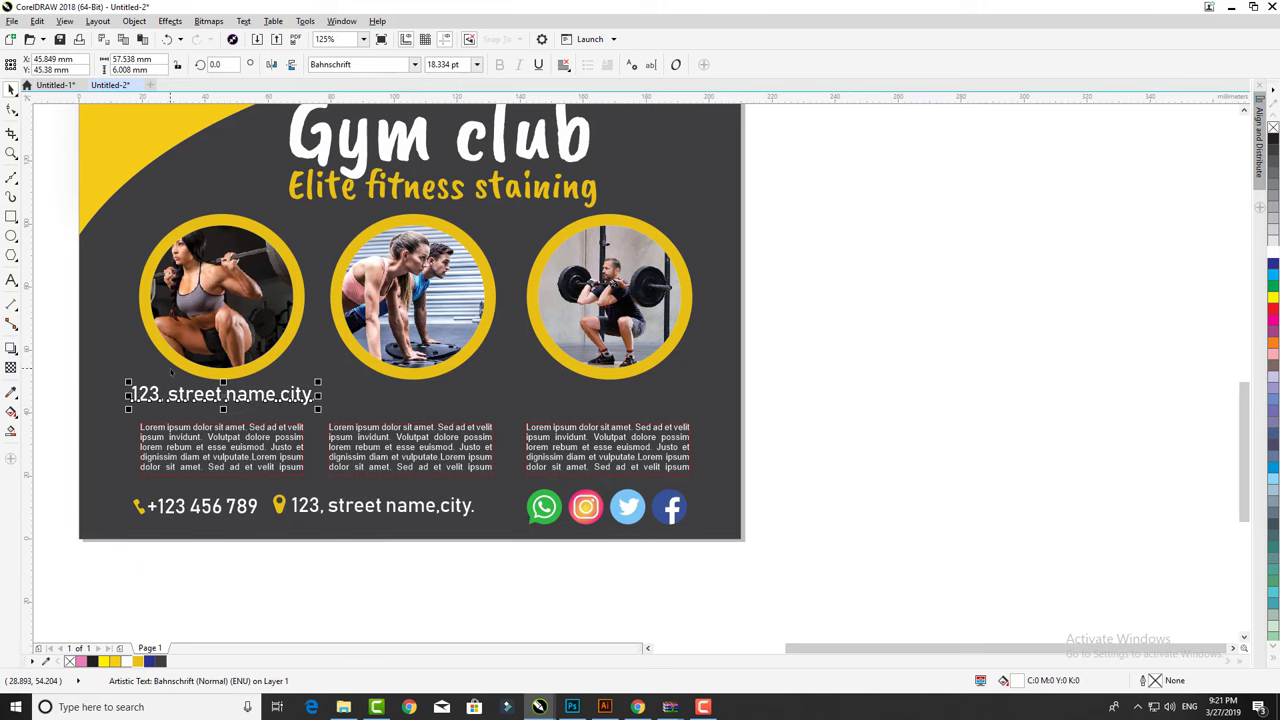
scroll(172, 371, "up", 2)
double_click(229, 411)
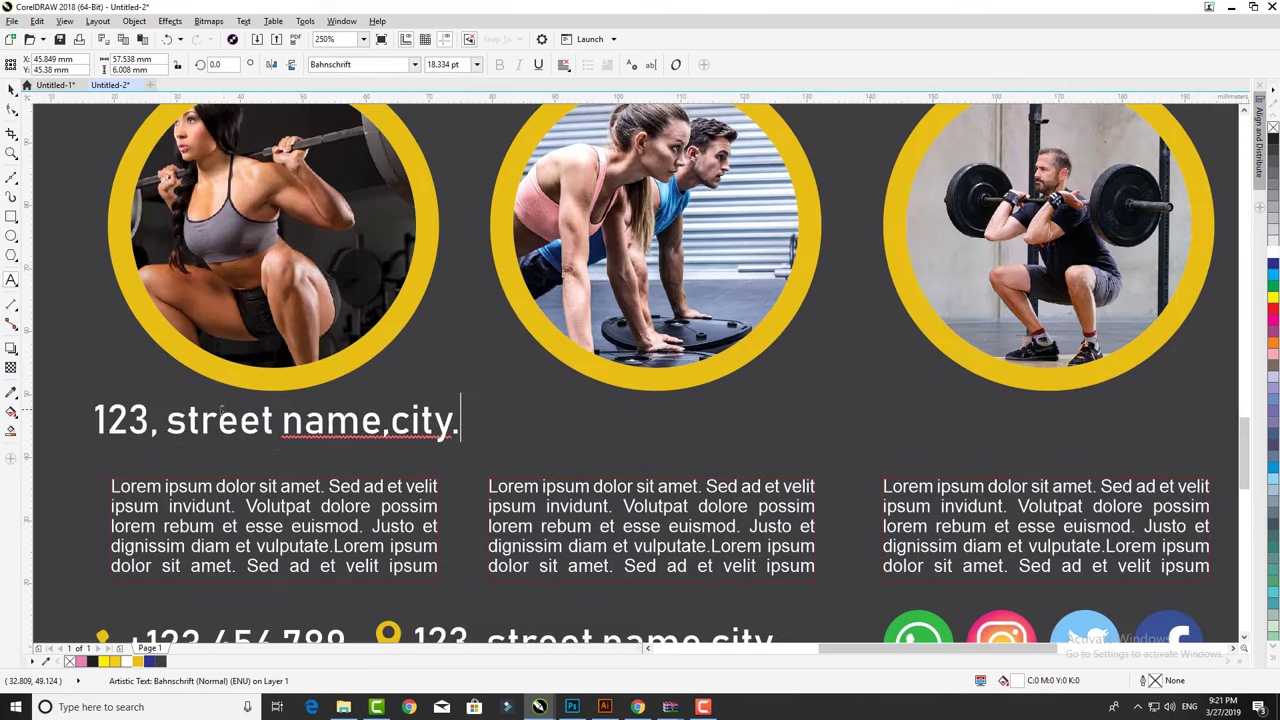
key("ctrl+a")
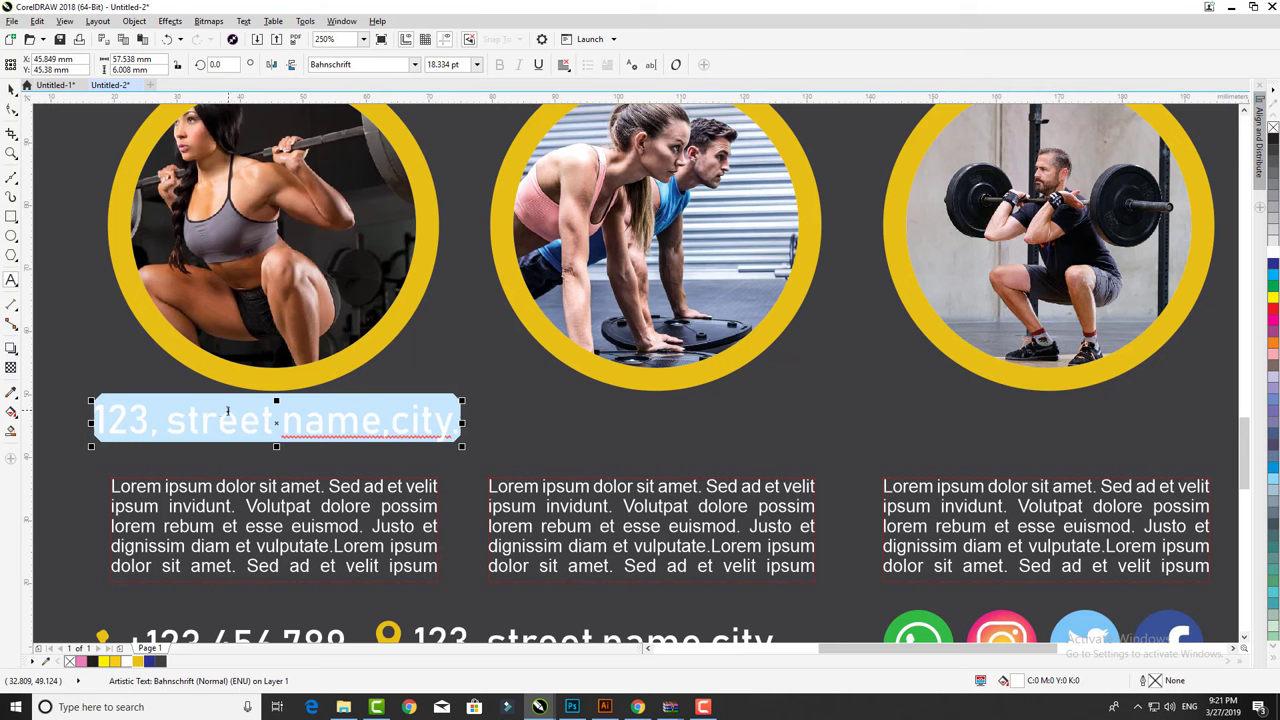
type("powerliting")
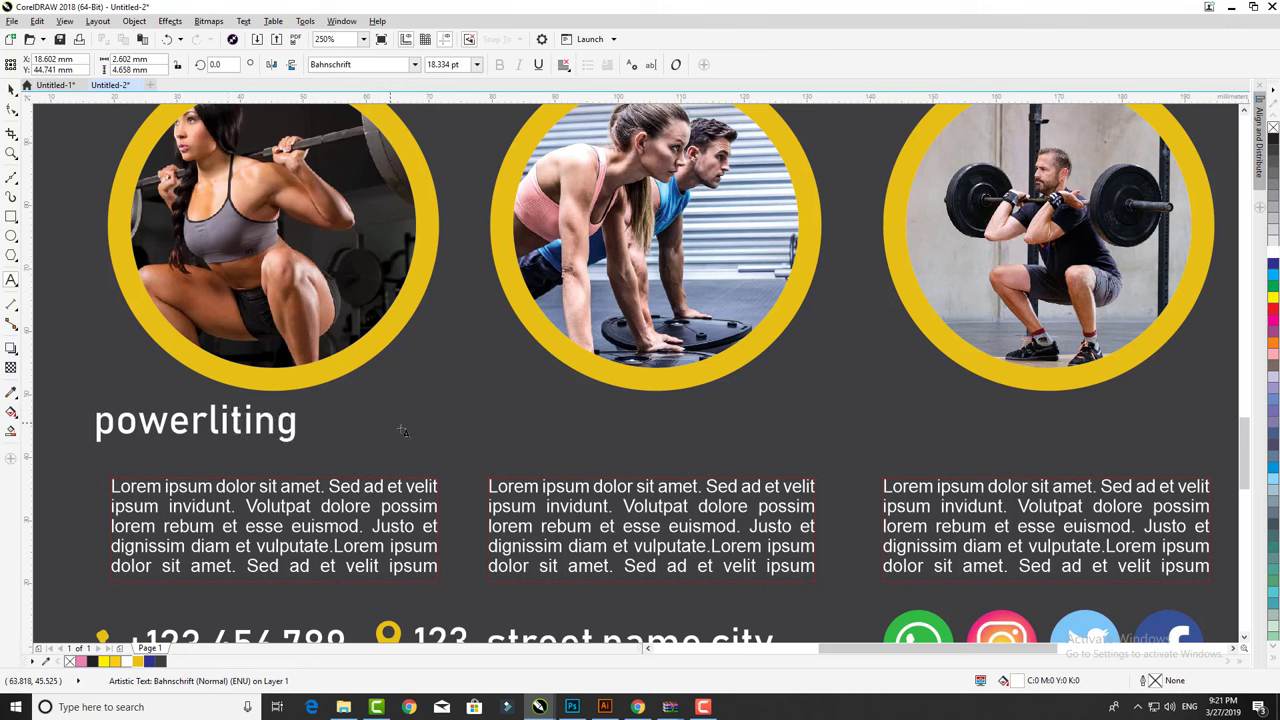
key("ctrl+a")
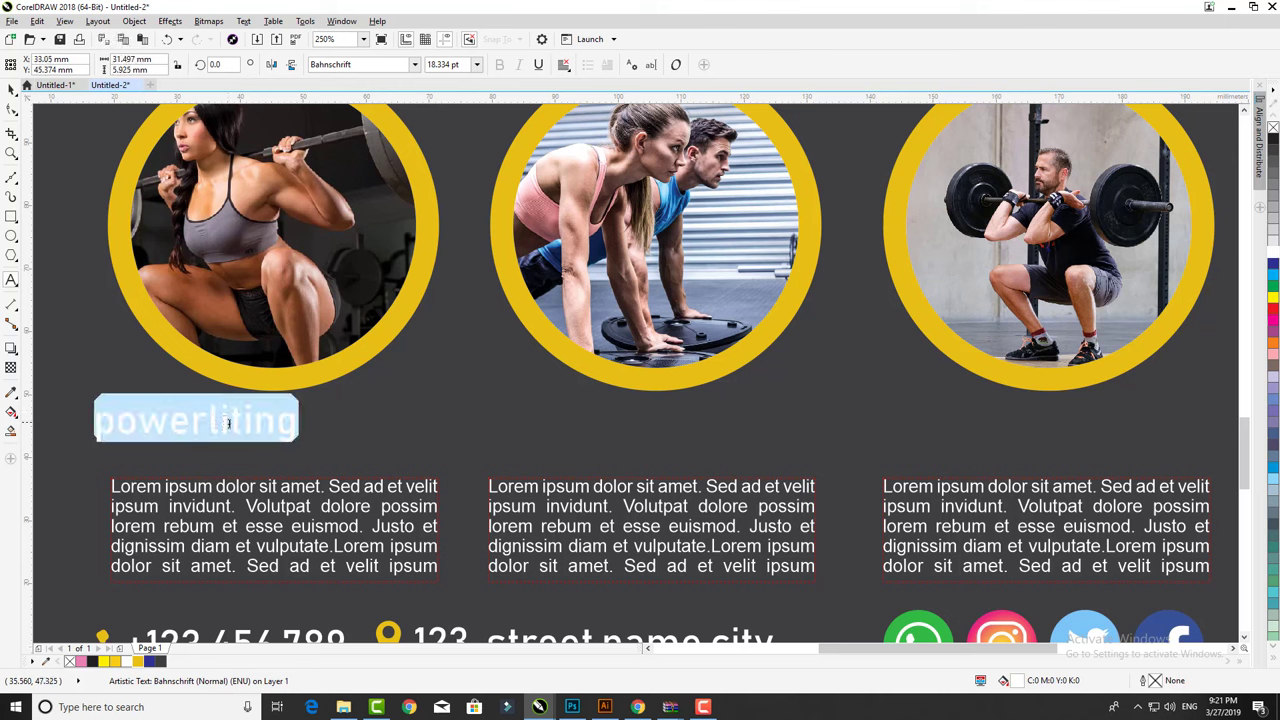
right_click(229, 424)
left_click(413, 586)
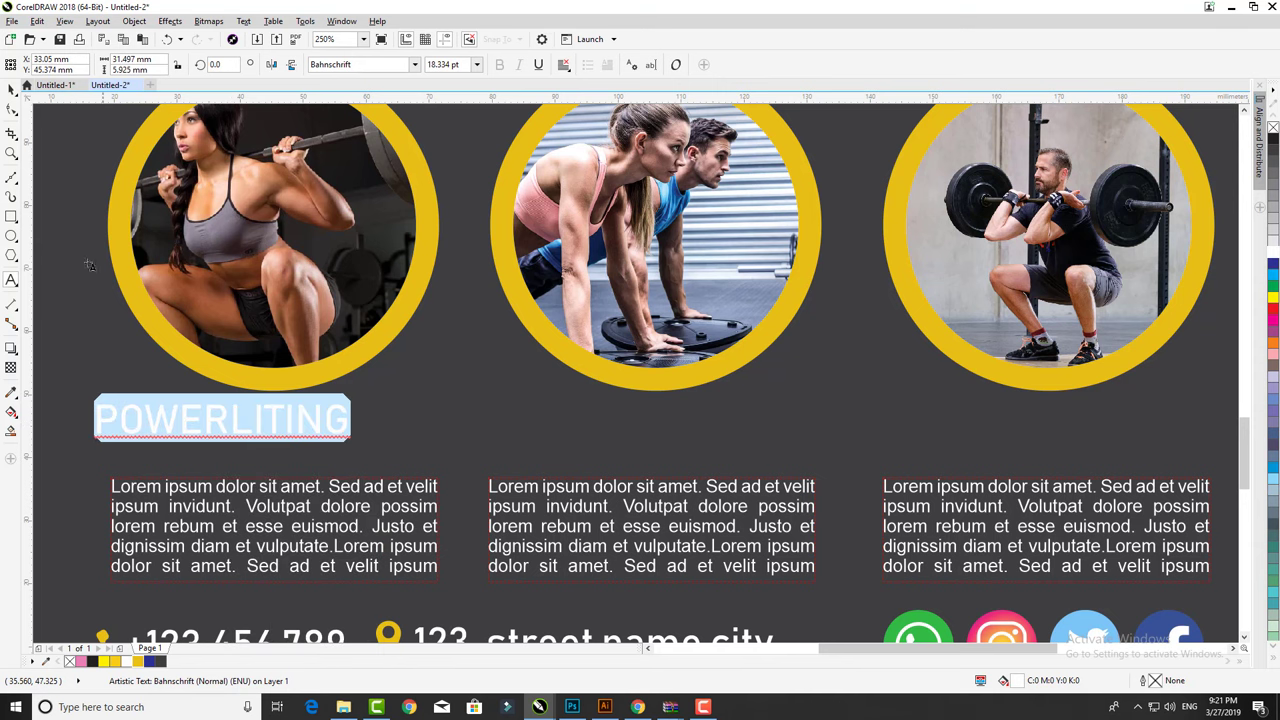
left_click(12, 88)
left_click_drag(352, 437, 289, 428)
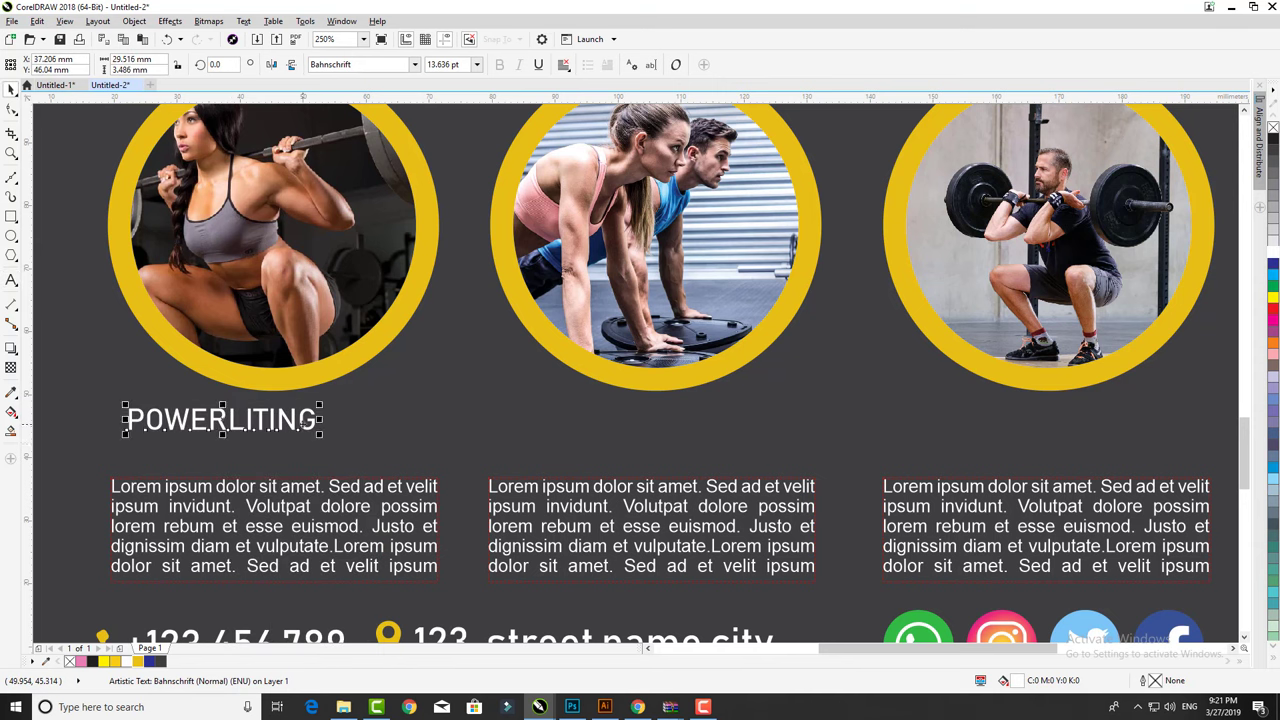
left_click_drag(203, 418, 282, 426)
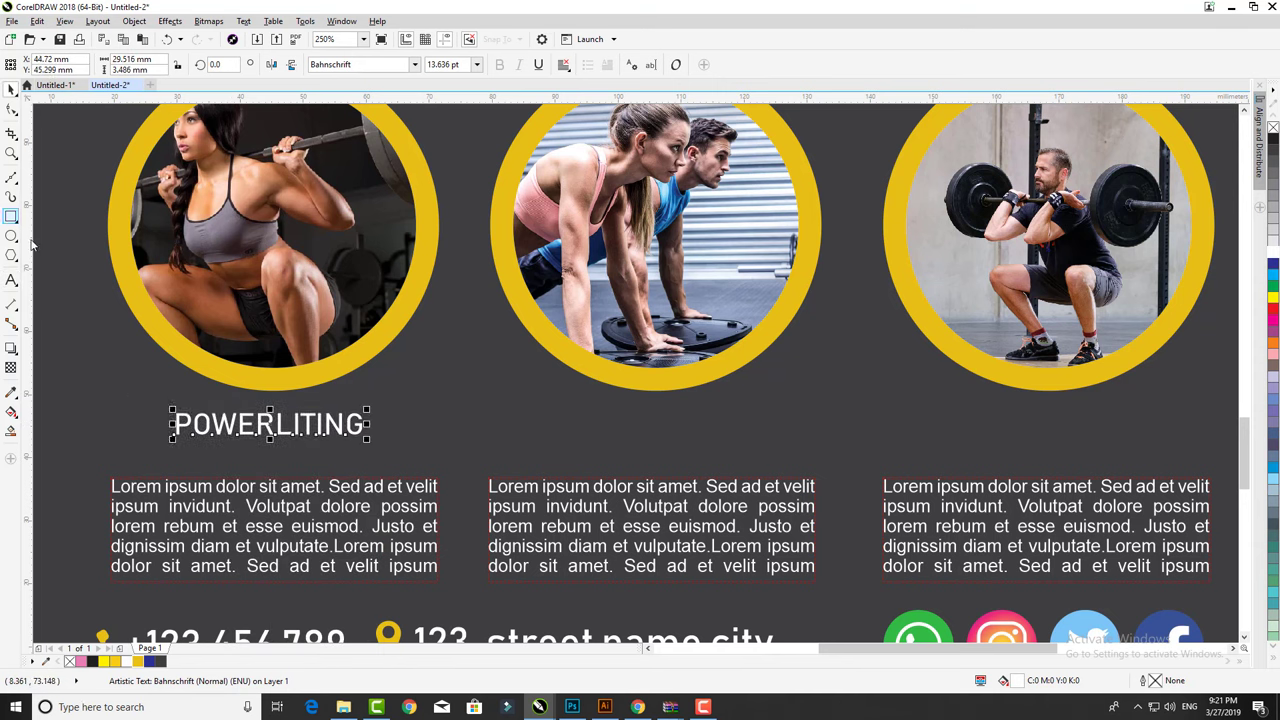
Draw a rectangle around the label, round its corners into a pill, and fill it gold.
left_click_drag(150, 397, 376, 453)
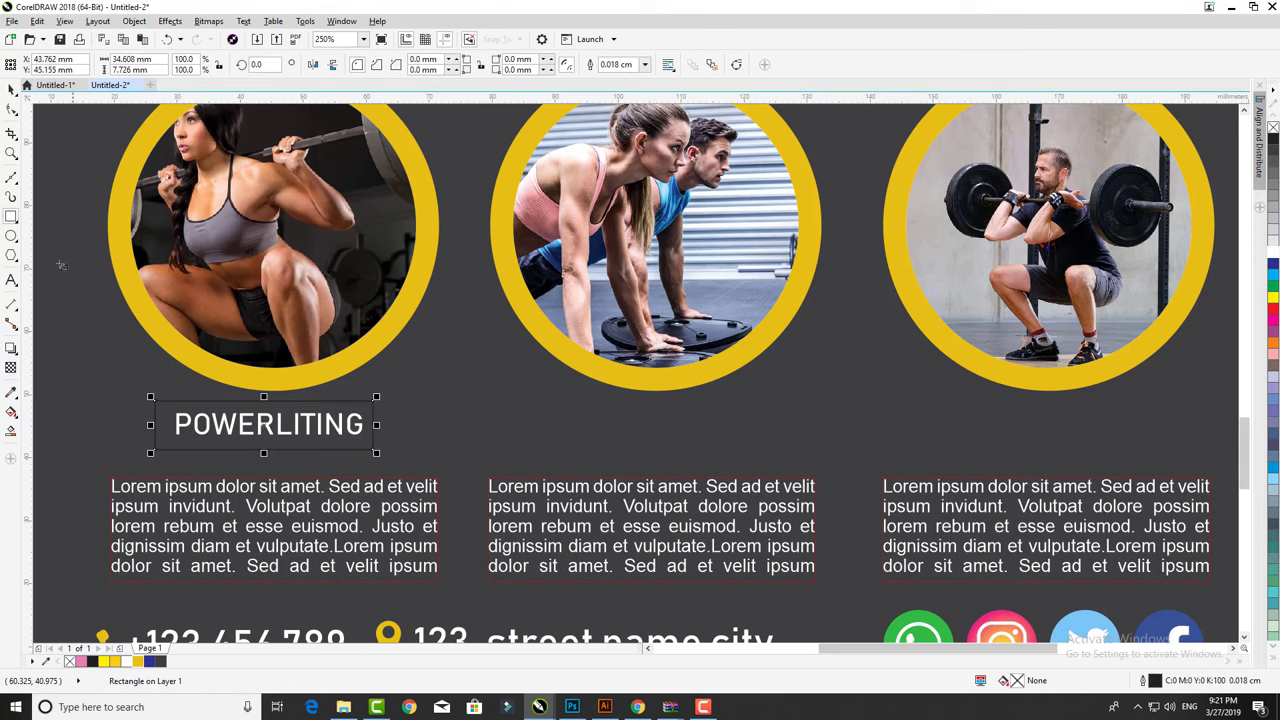
left_click(12, 108)
left_click_drag(158, 404, 198, 423)
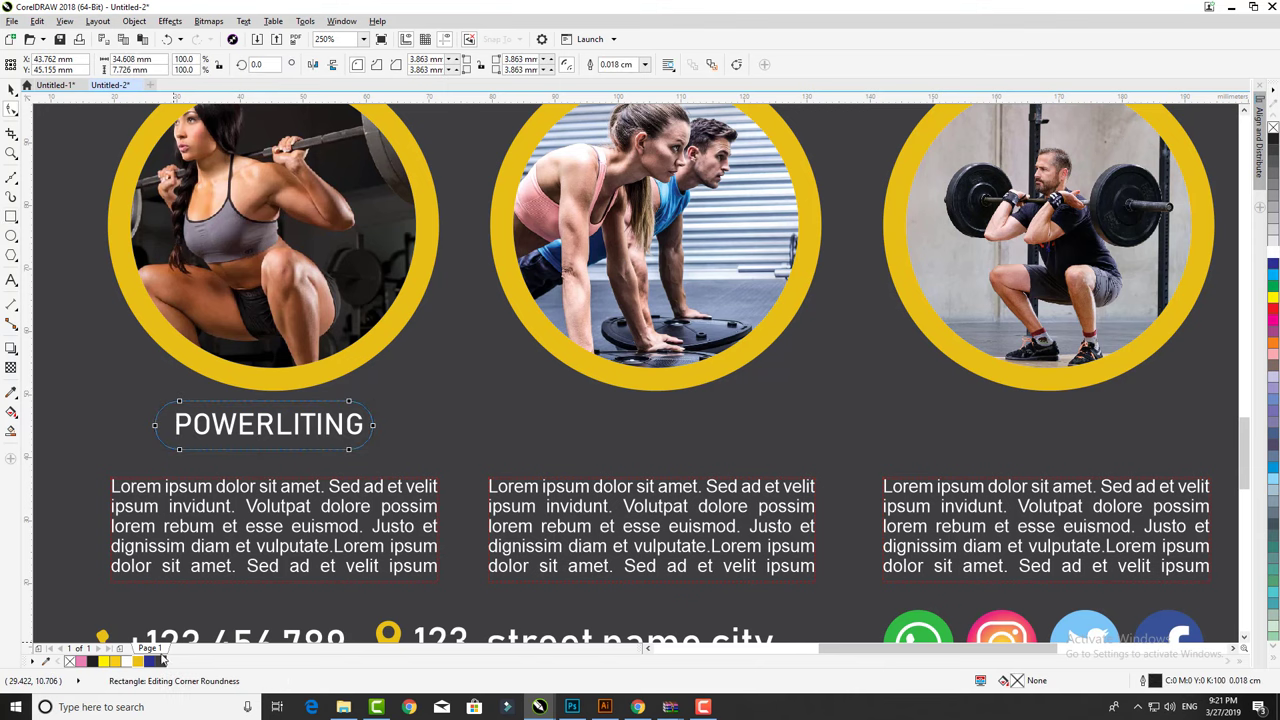
left_click(137, 661)
left_click(11, 89)
Send the gold pill behind the POWERLITING text using Order > Behind.
key("F3")
left_click(47, 373)
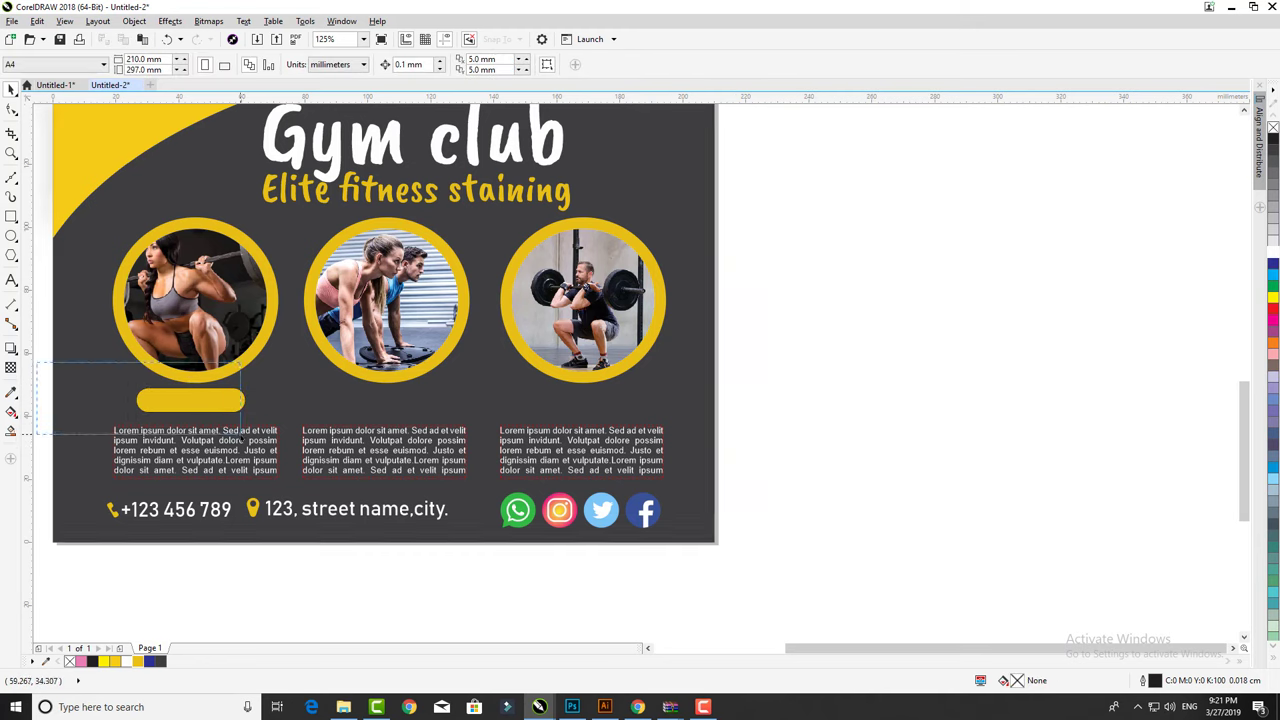
left_click(217, 404)
right_click(193, 403)
mouse_move(226, 251)
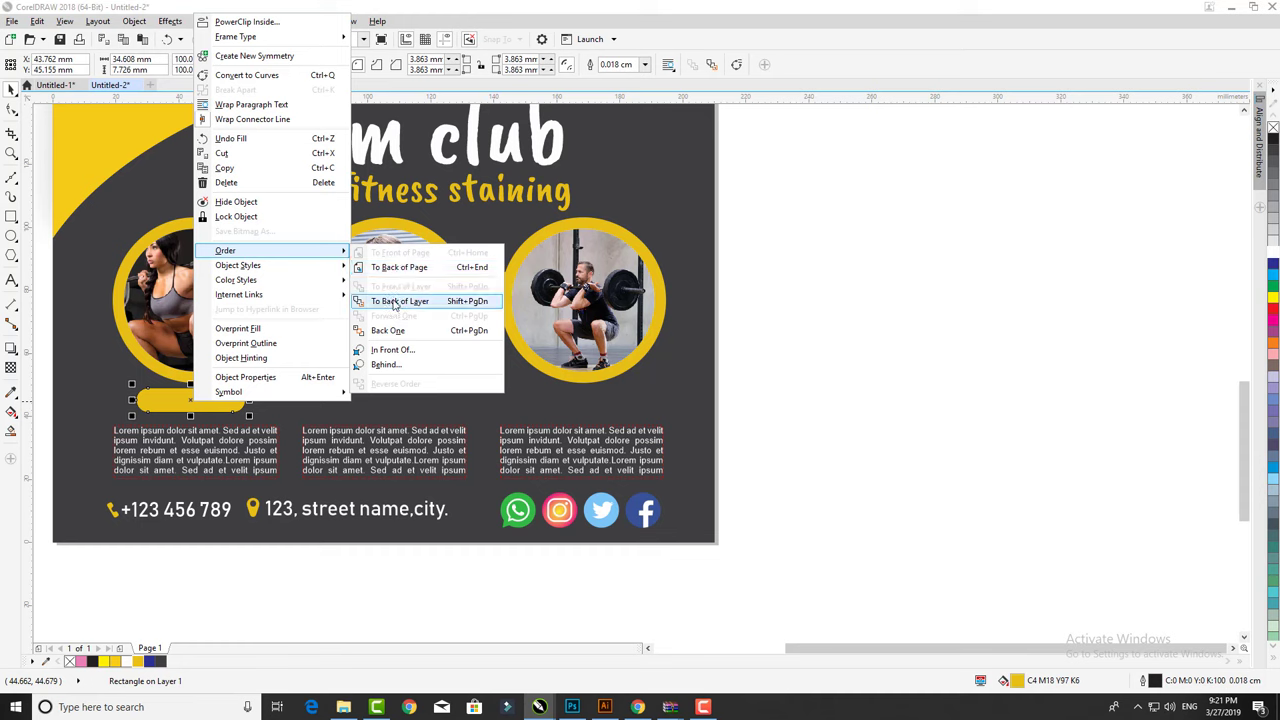
left_click(398, 349)
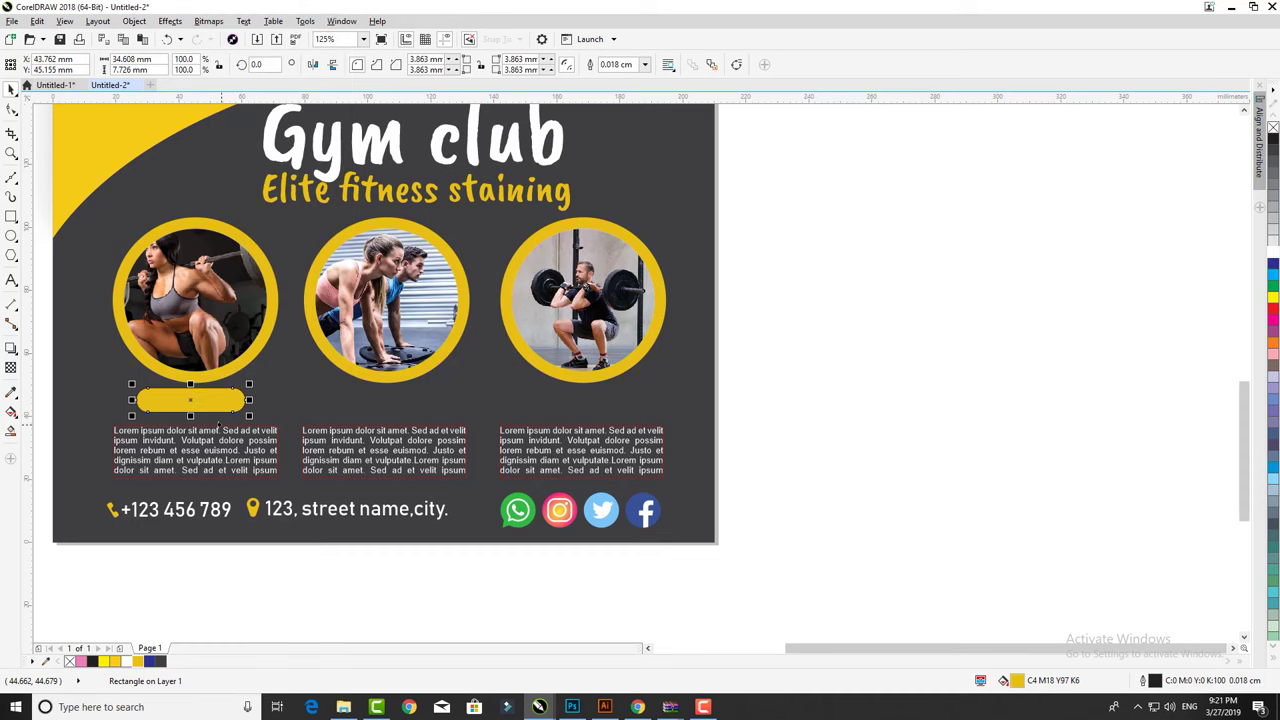
left_click(45, 385)
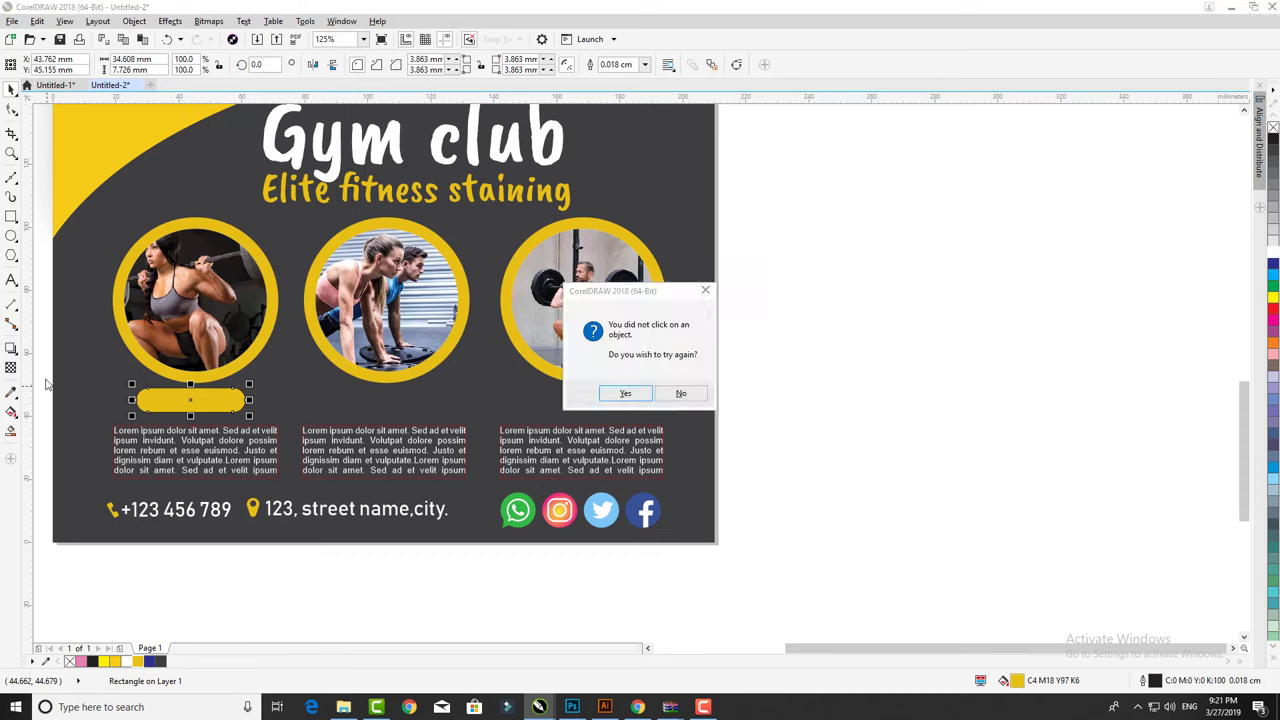
left_click(678, 395)
left_click(178, 409)
left_click(193, 398)
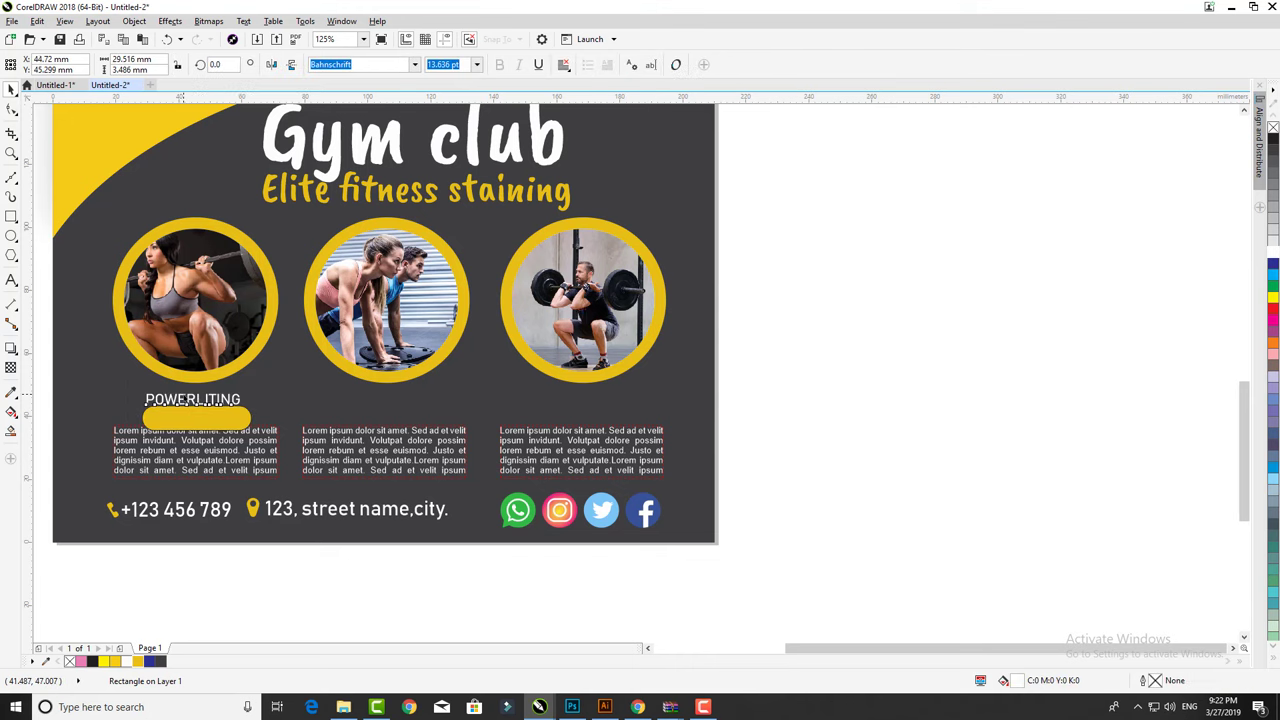
scroll(157, 459, "up", 2)
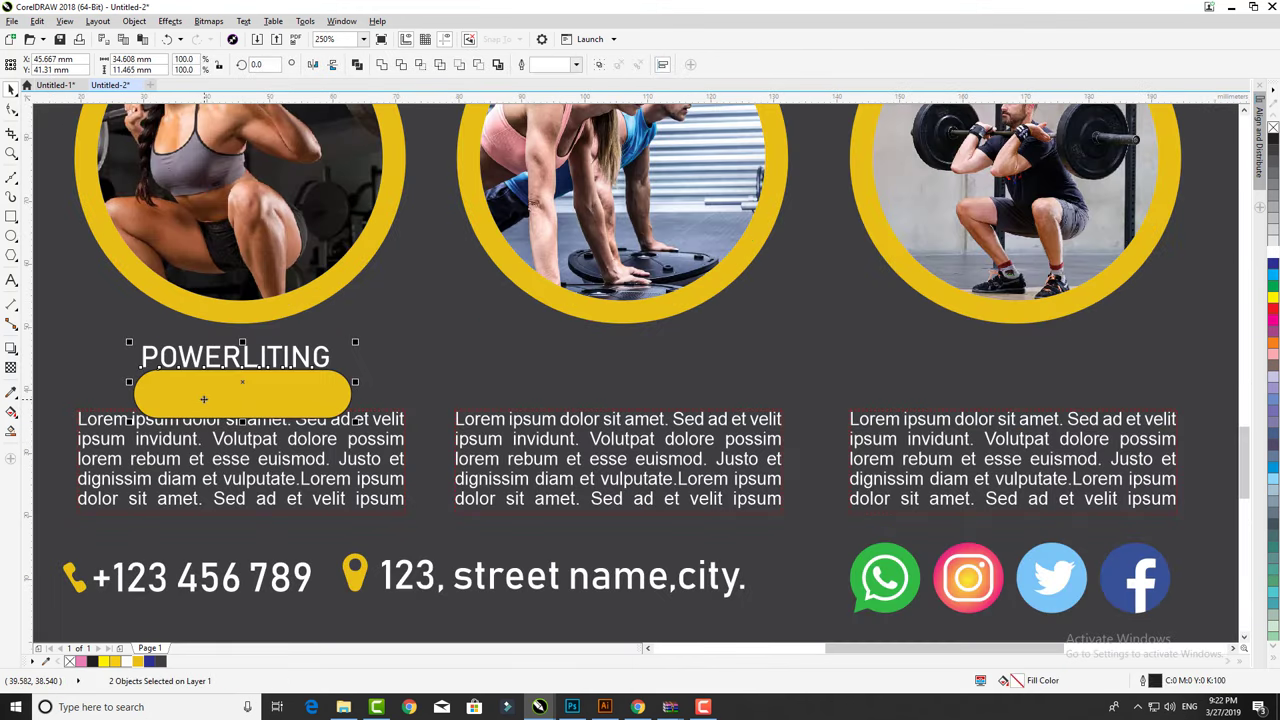
Centre POWERLITING on its gold pill and duplicate the labelled pill under the other photos.
left_click(200, 397, "shift")
key("c")
mouse_move(200, 391)
left_mouse_down()
mouse_move(226, 356)
mouse_move(207, 356)
mouse_move(1026, 376)
left_mouse_up()
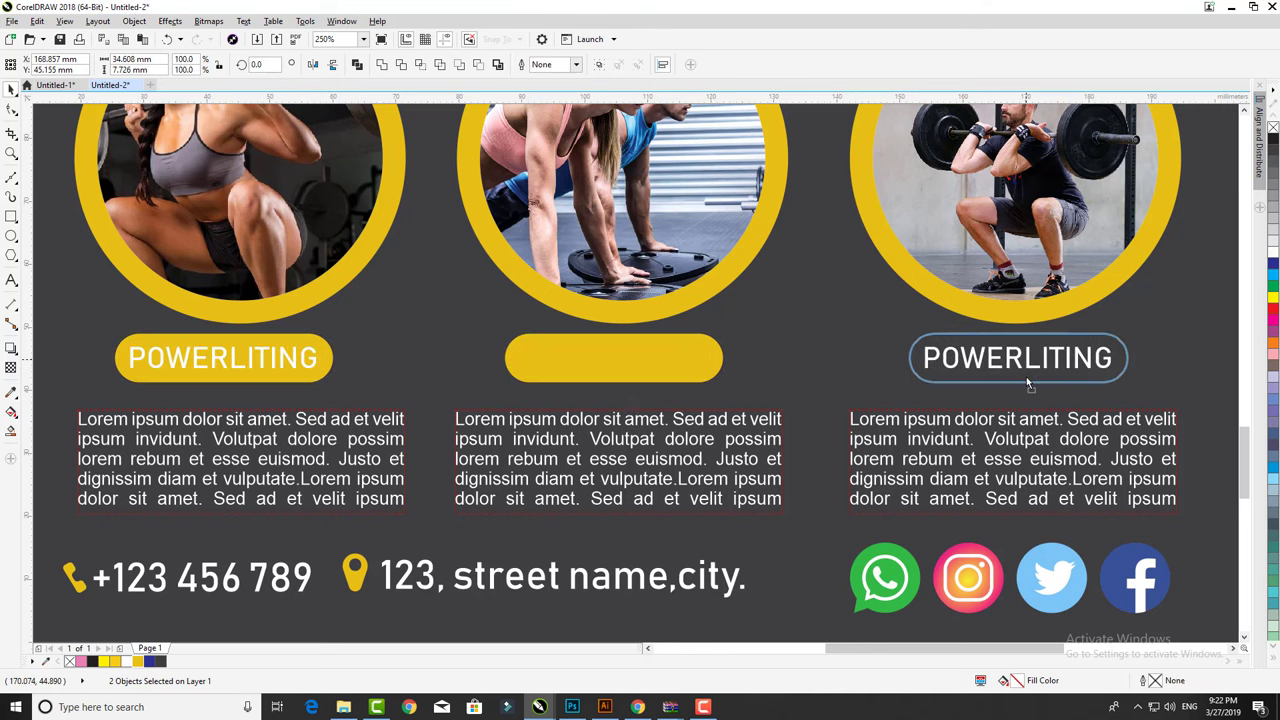
key("F8")
Retype the middle pill's label as FITNESS and centre it on the pill.
double_click(646, 364)
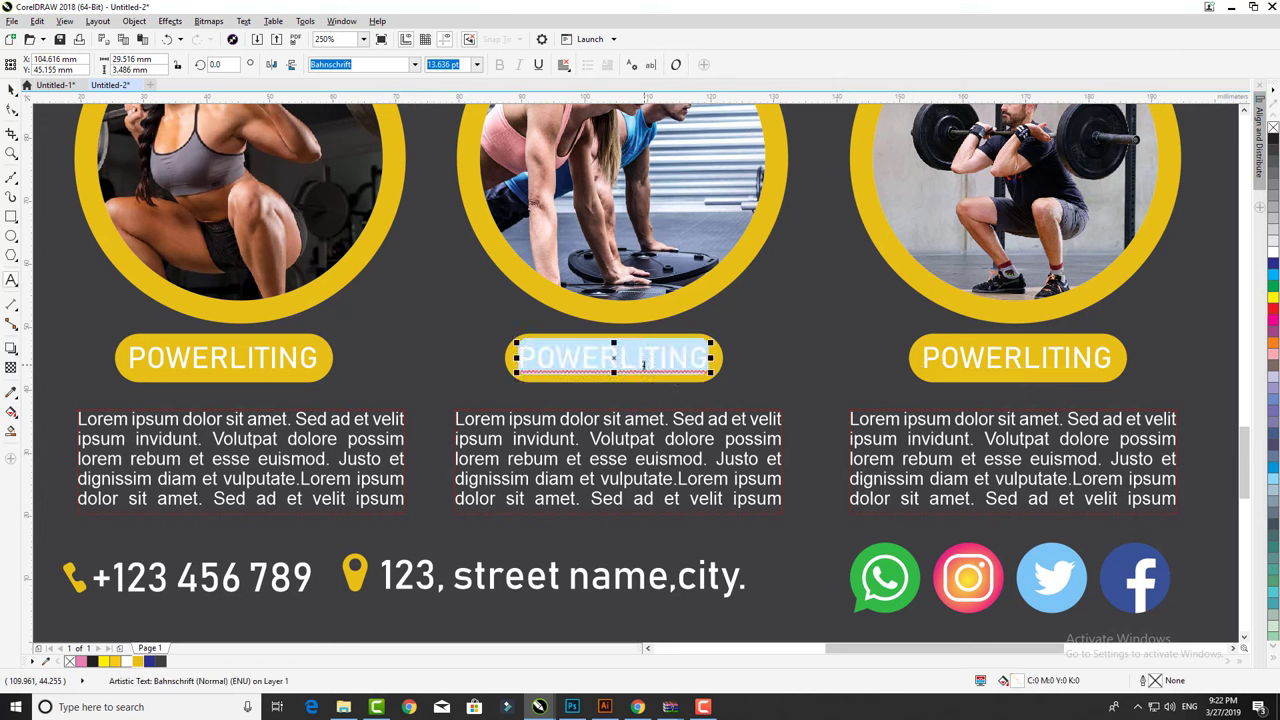
type("FITNESS")
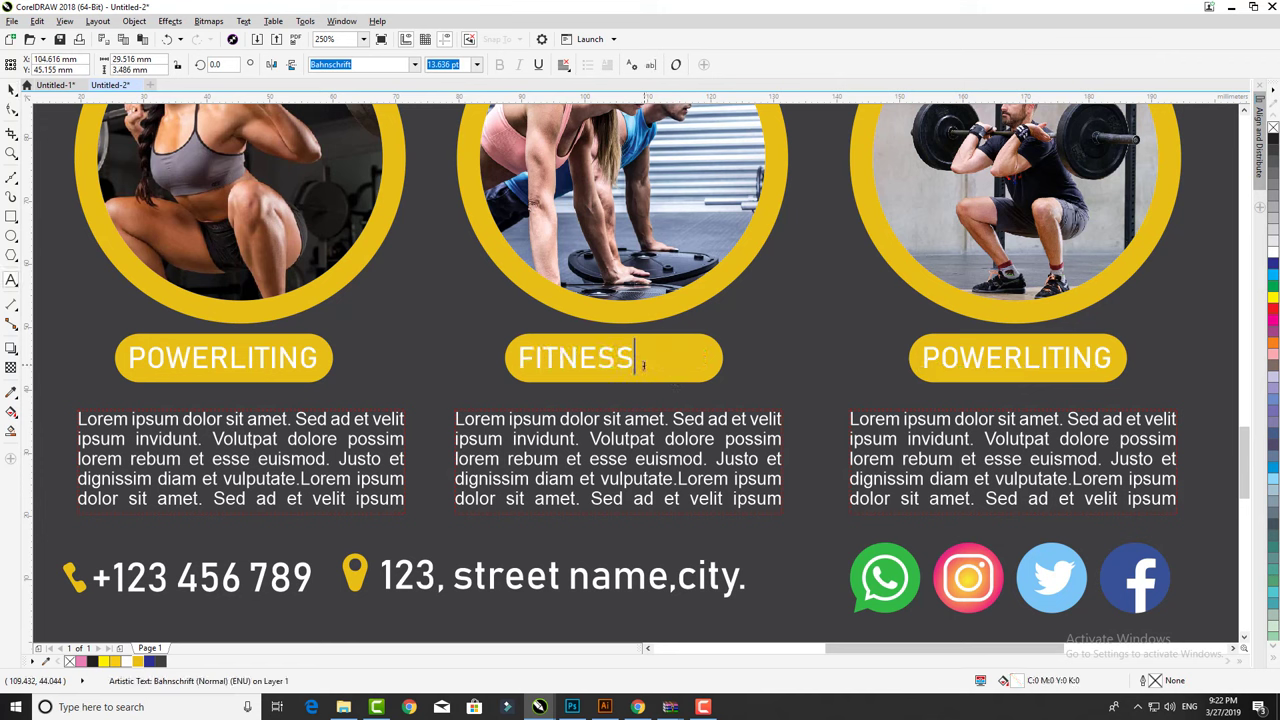
key("ctrl+space")
left_click_drag(579, 362, 617, 362)
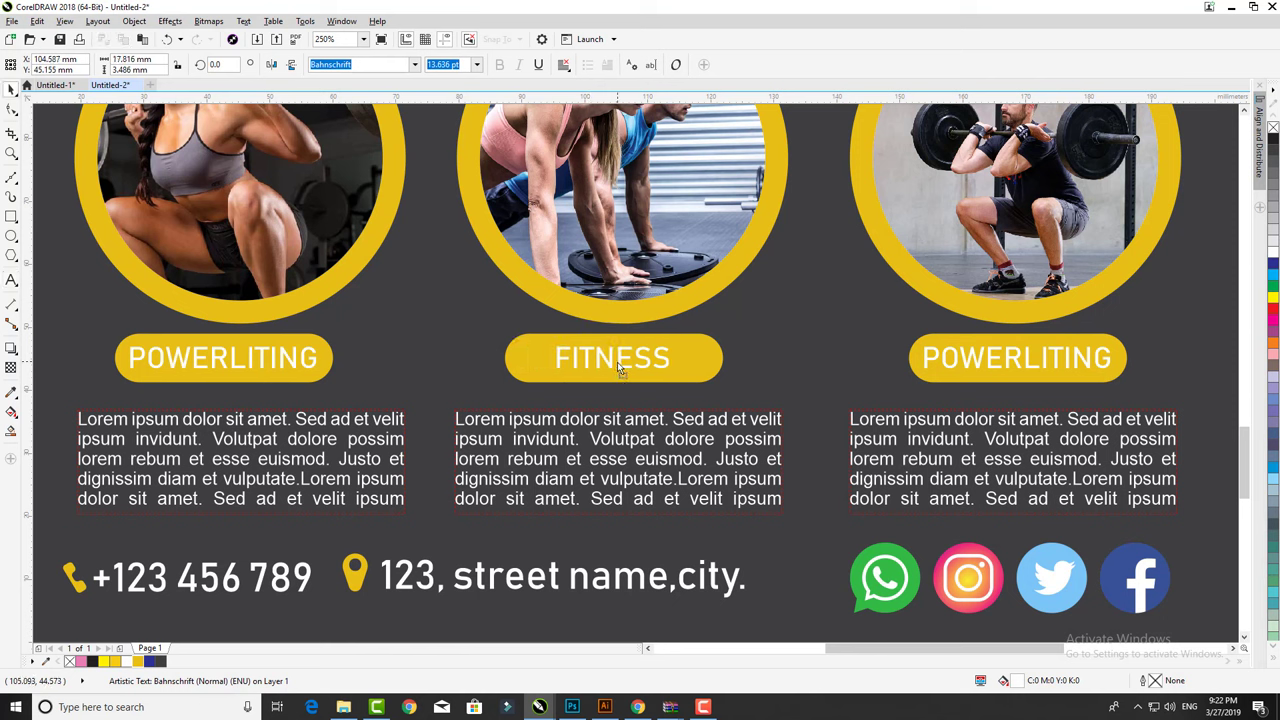
Retype the right pill's label as CROSSFIT.
key("F8")
double_click(951, 368)
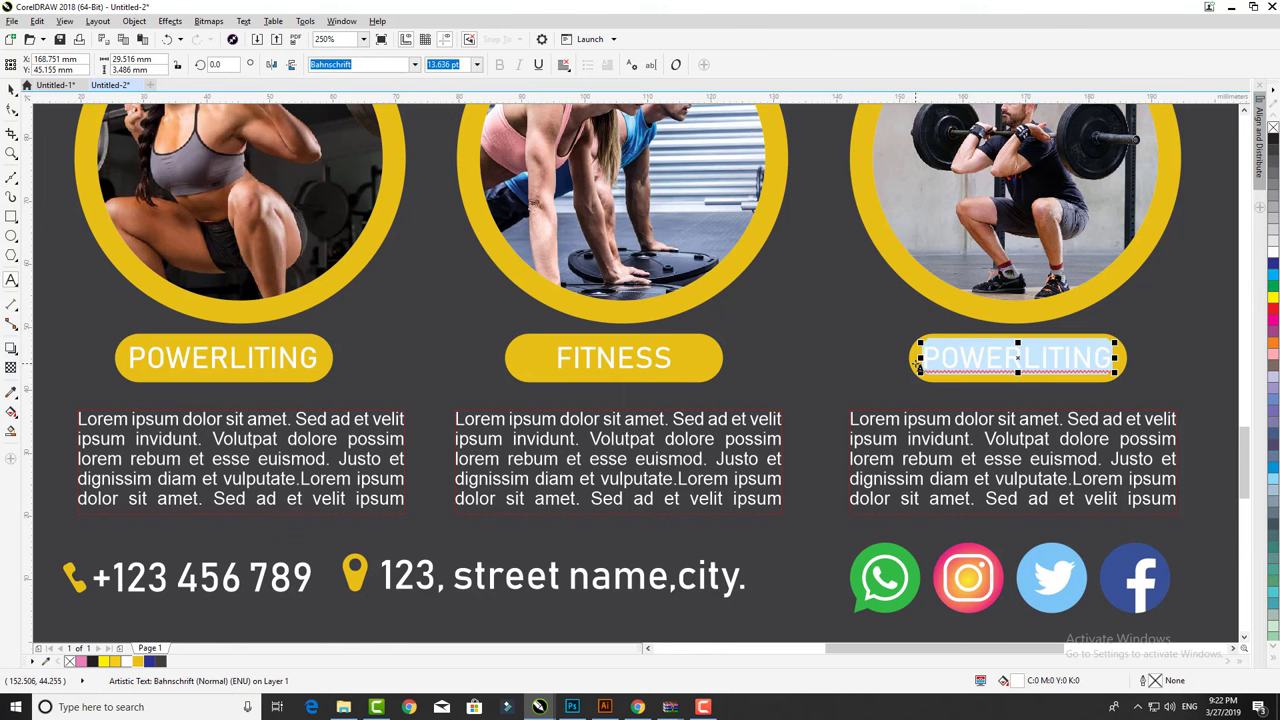
type("CROSS")
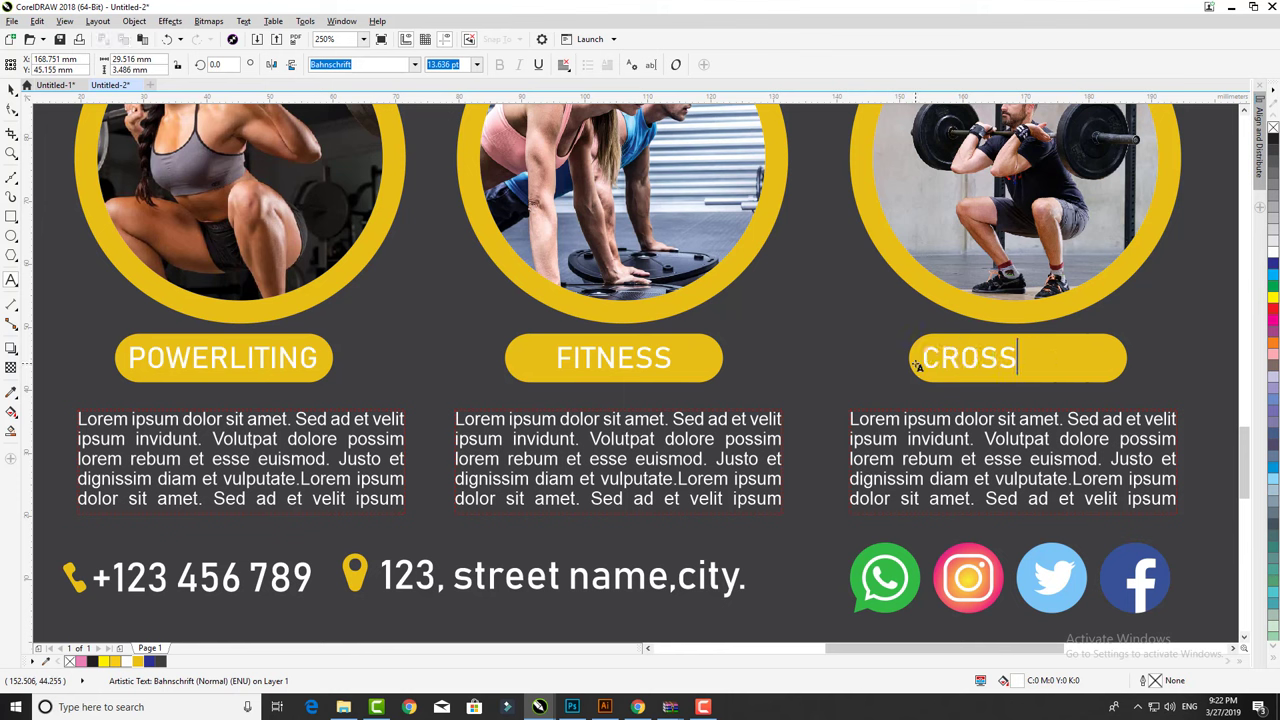
type("FIT")
left_click(10, 88)
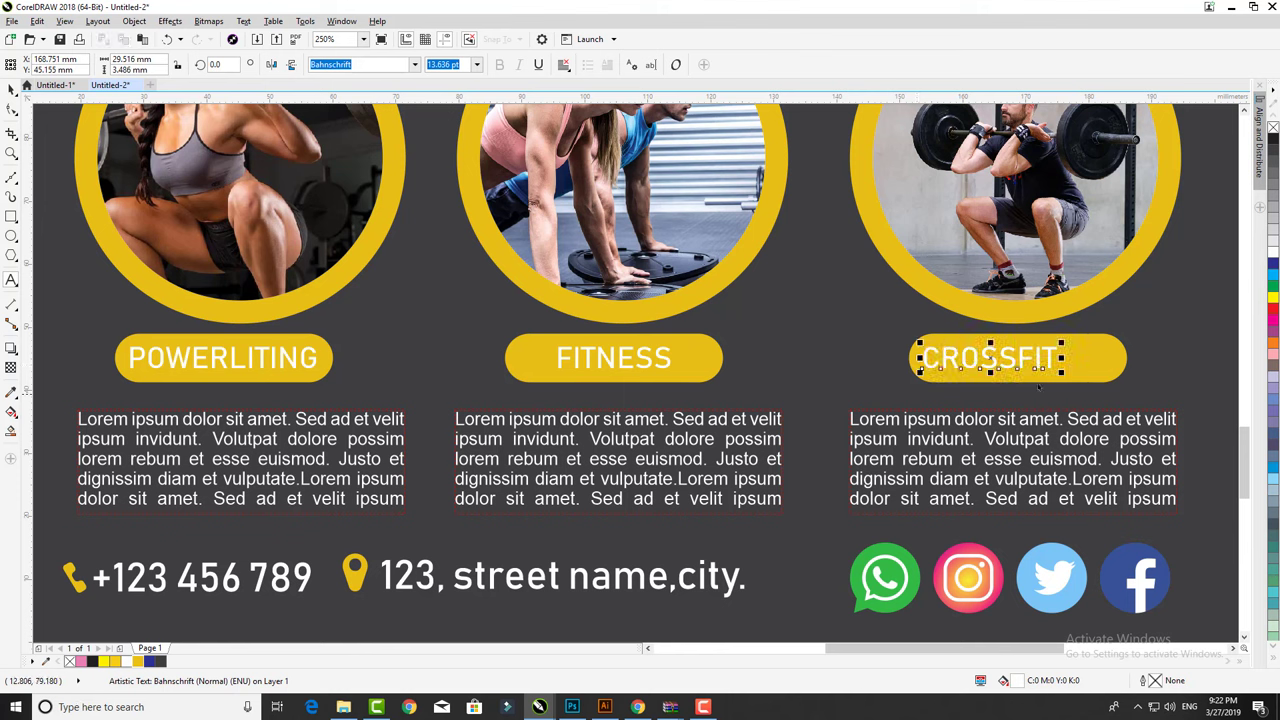
Select the photo cards and other lower flyer elements and nudge them up slightly.
key("shift+F4")
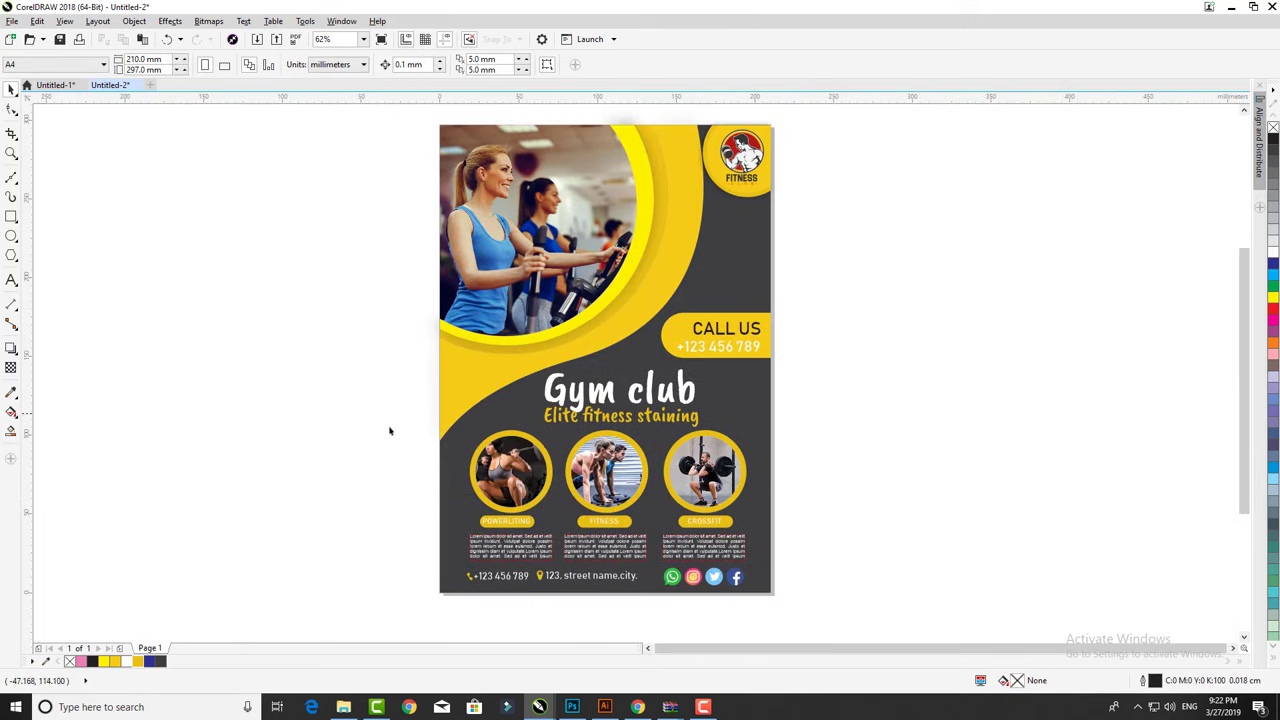
mouse_move(365, 412)
left_mouse_down()
mouse_move(562, 543)
mouse_move(562, 570)
left_mouse_up()
left_click_drag(650, 545, 563, 424)
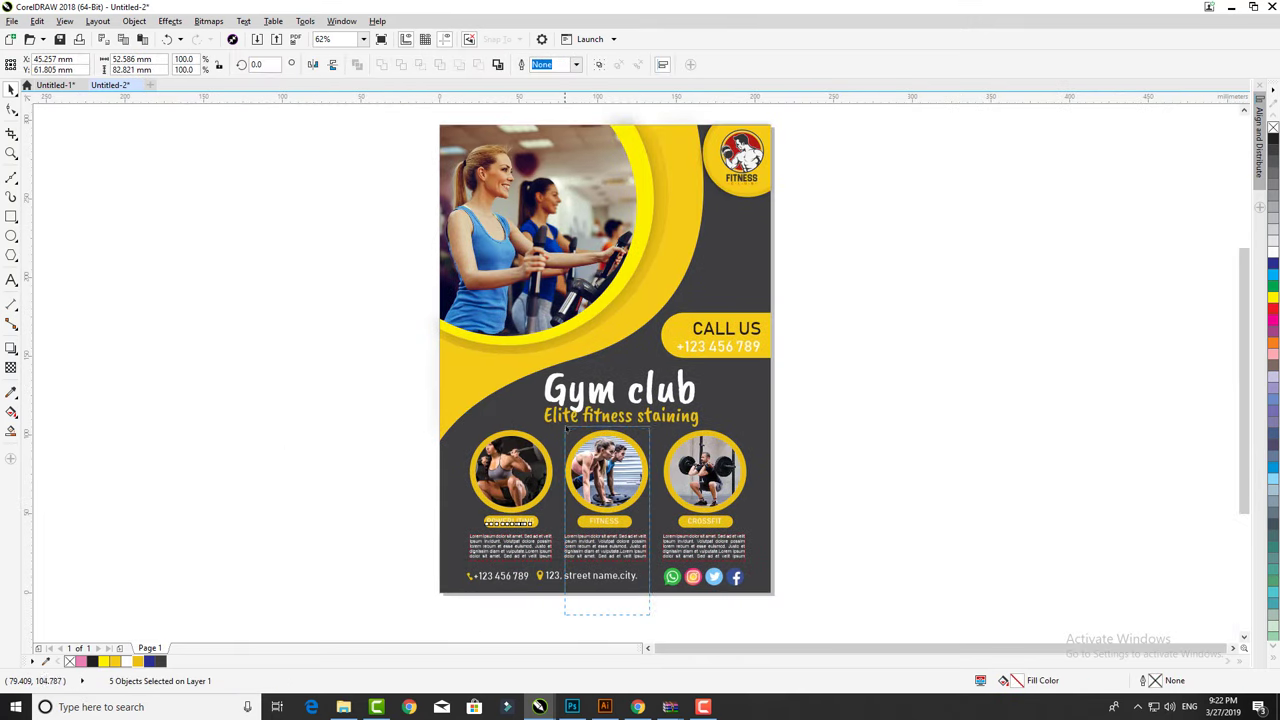
left_click_drag(658, 597, 556, 424)
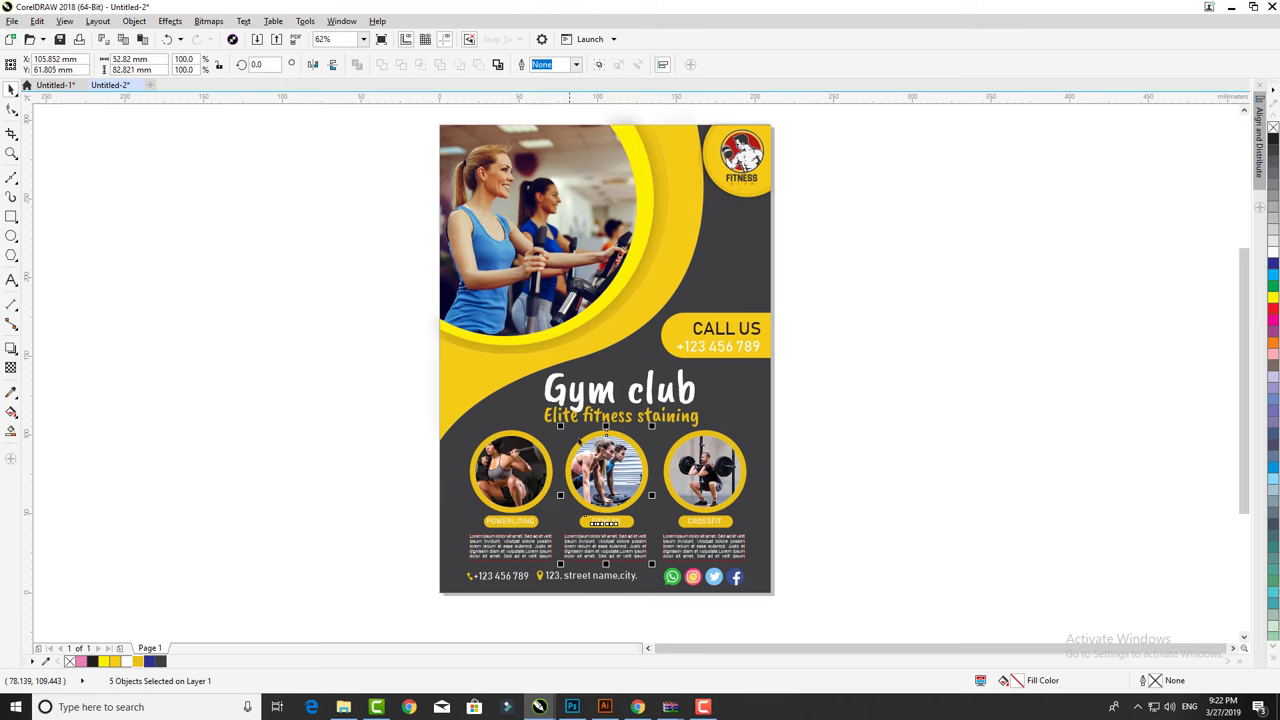
mouse_move(775, 577)
left_mouse_down()
mouse_move(680, 521)
mouse_move(829, 568)
mouse_move(423, 349)
mouse_move(403, 370)
mouse_move(779, 570)
left_mouse_up()
left_click(890, 540)
left_click(392, 371)
key("Up")
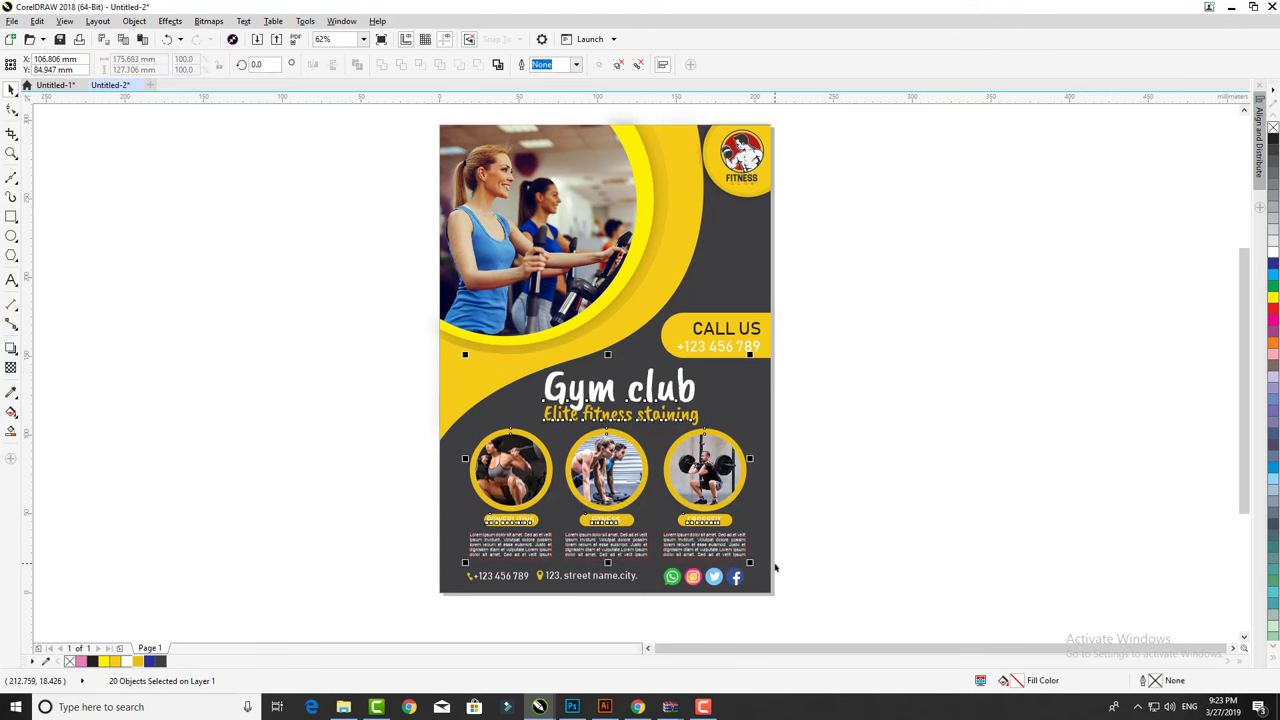
Undo the stray edits to the yellow curve shape and view the whole finished page.
scroll(858, 427, "up", 2)
scroll(858, 427, "up", 2)
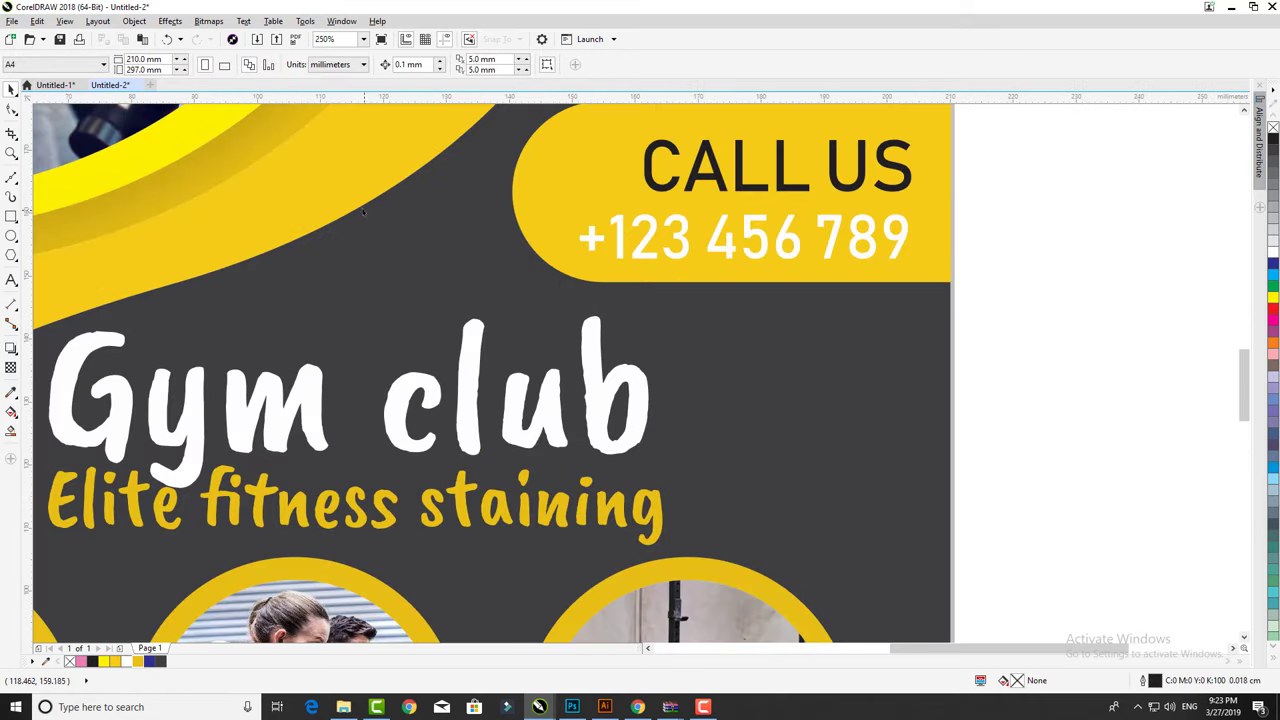
left_click(394, 231)
scroll(394, 231, "down", 4)
key("Delete")
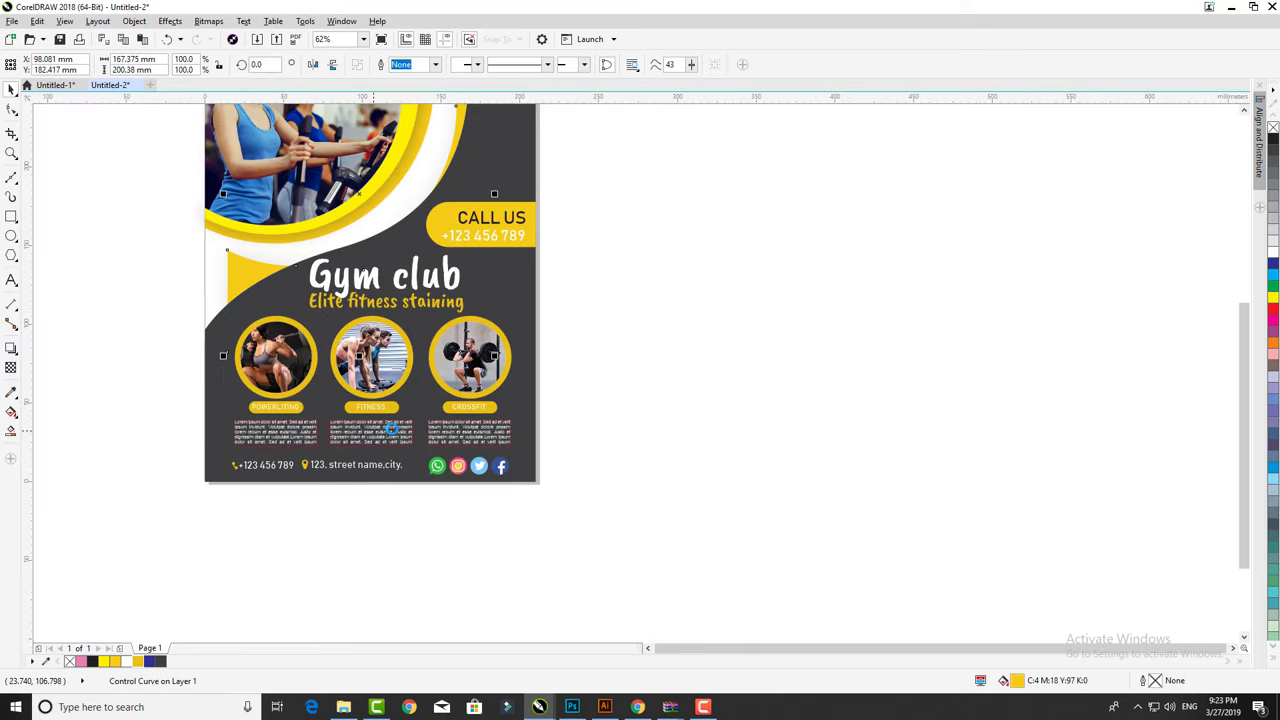
key("ctrl+z")
left_click(12, 348)
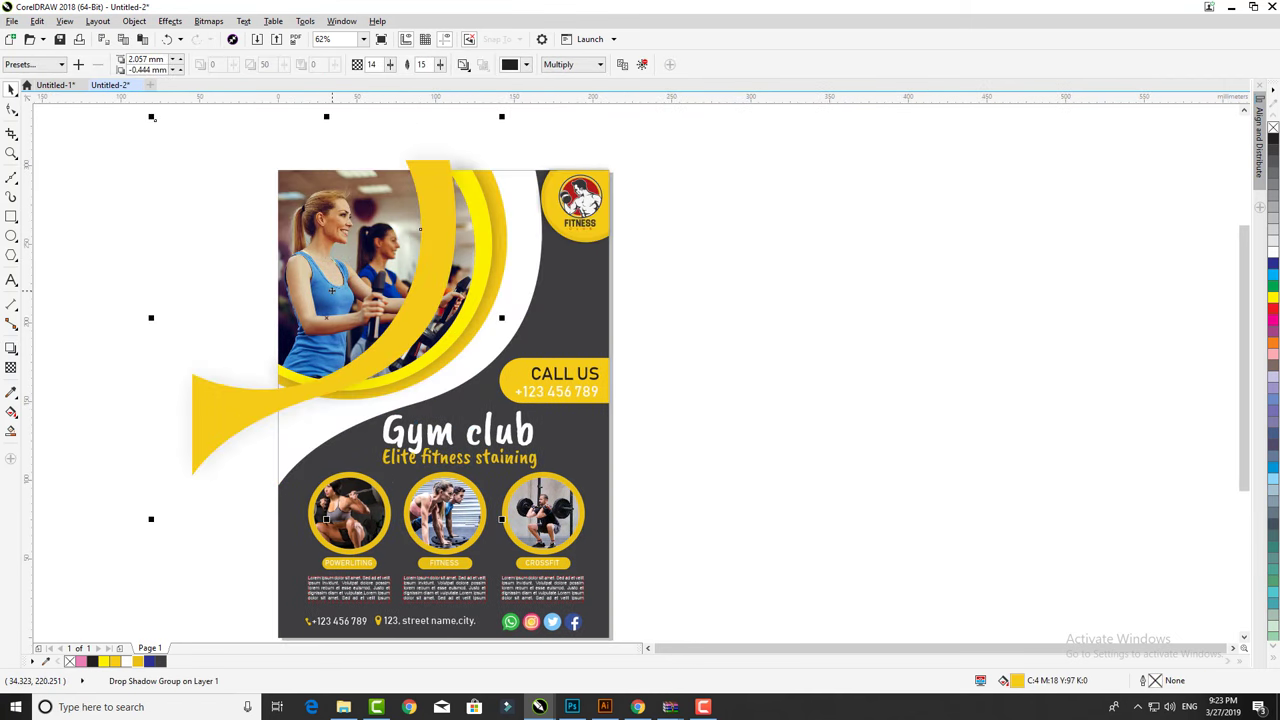
key("ctrl+z")
key("ctrl+z")
key("ctrl+z")
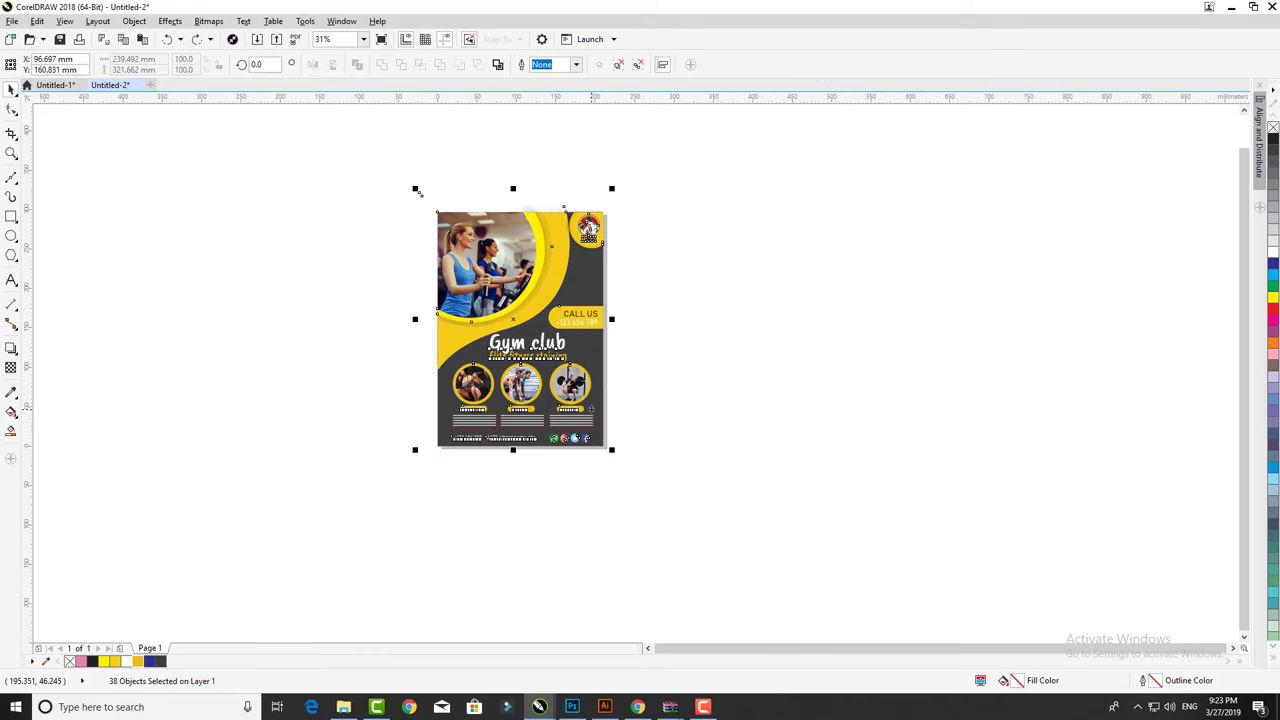
scroll(390, 265, "up", 2)
left_click(379, 267)
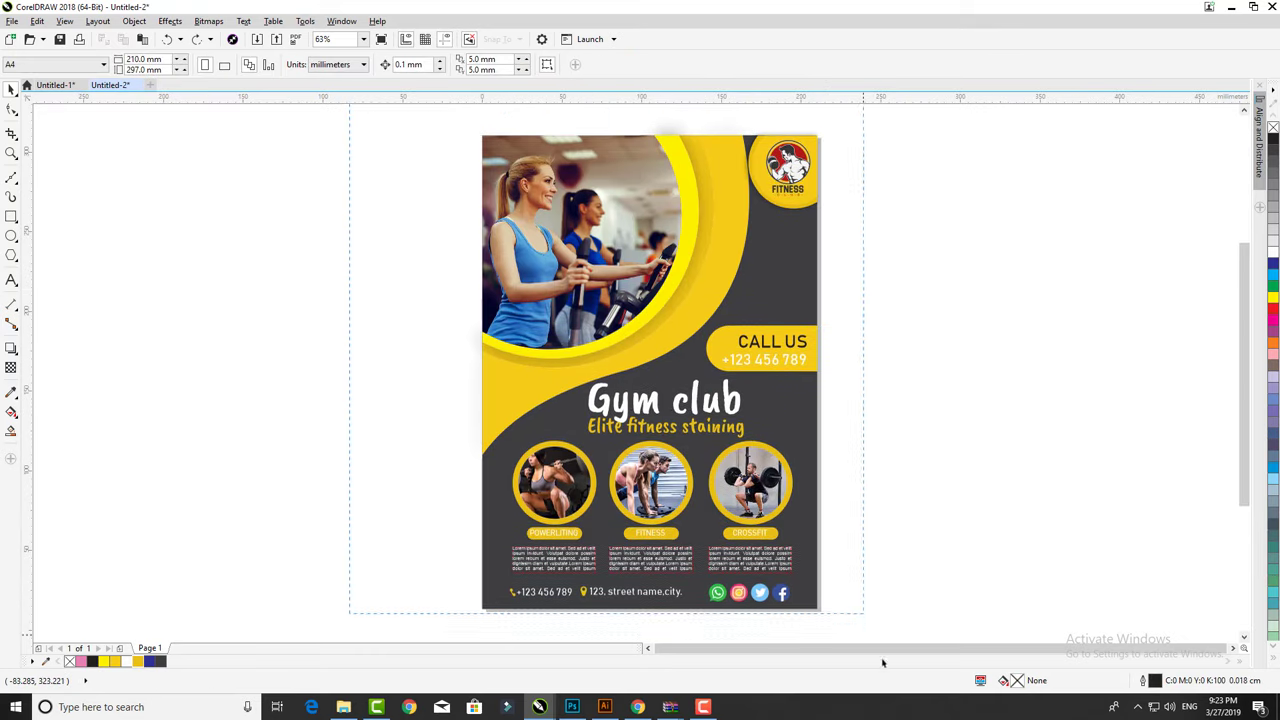
left_click_drag(502, 252, 894, 623)
left_click(853, 282)
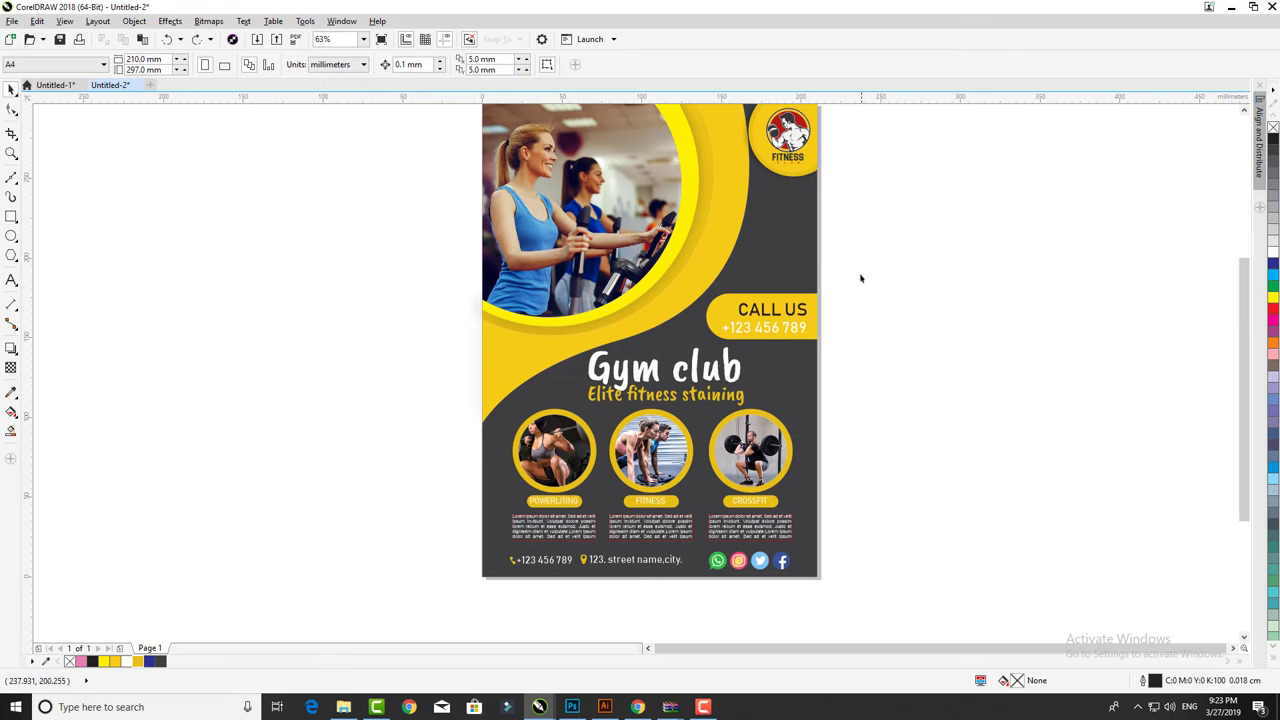
scroll(847, 289, "up", 1)
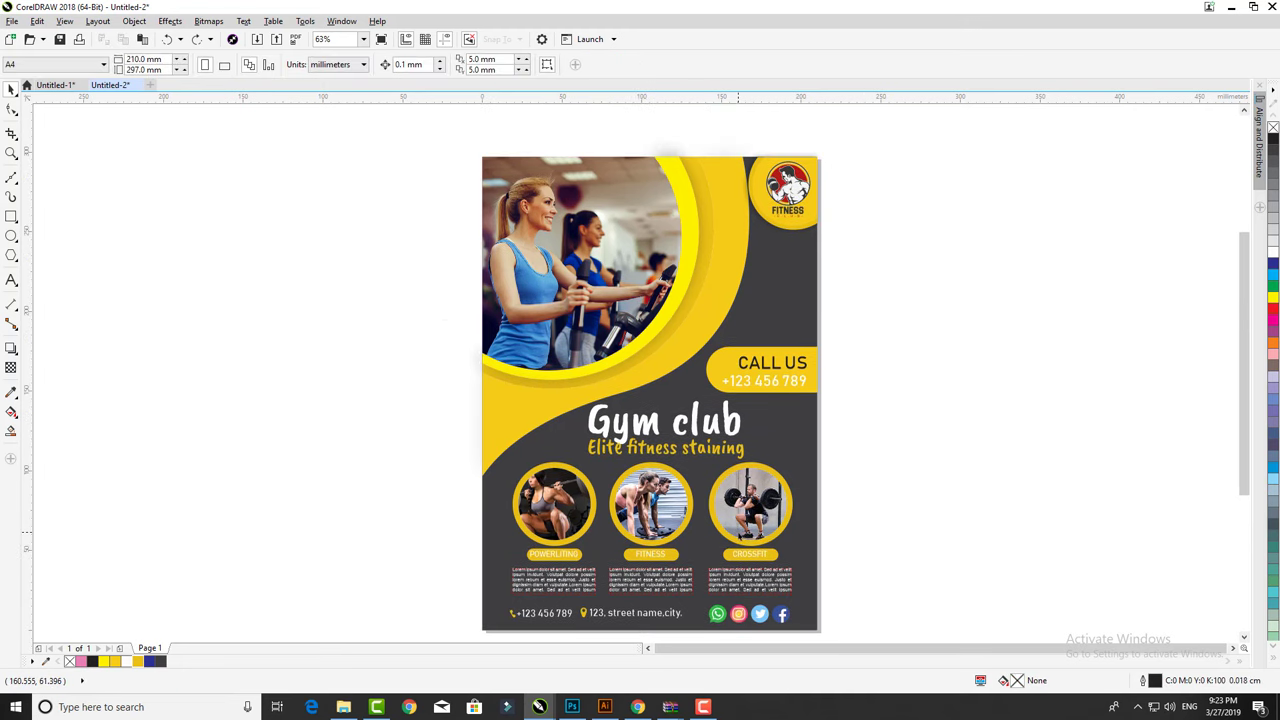